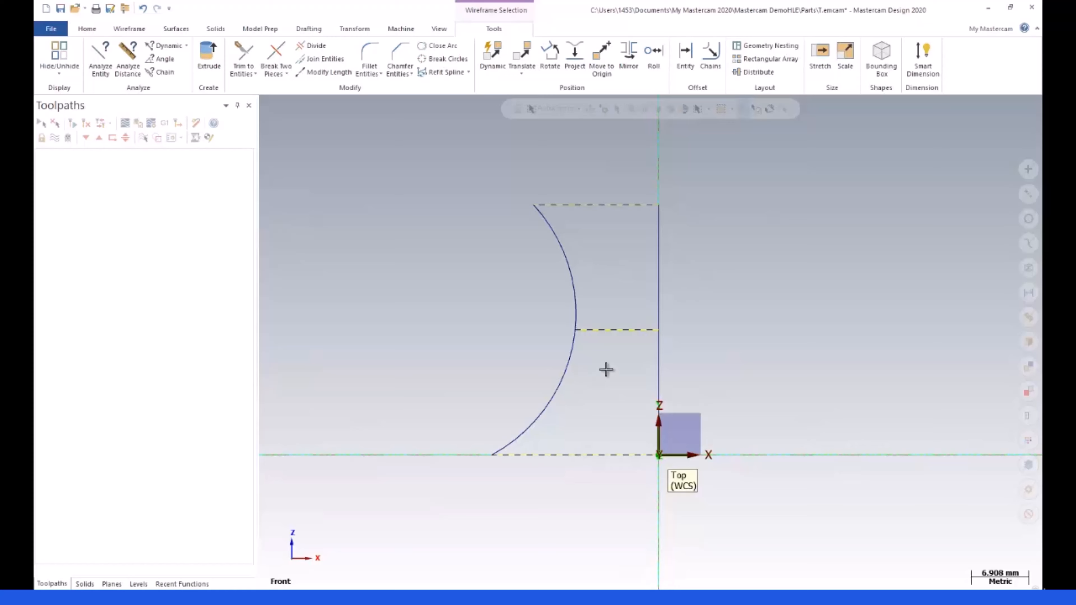
- Examine the profile's three horizontal lines and its curved side in the Front and isometric views
{"action": "left_click", "coordinate": [605, 329]}
{"action": "left_click", "coordinate": [606, 205]}
{"action": "left_click", "coordinate": [597, 455]}
{"action": "left_click", "coordinate": [562, 387]}
{"action": "right_click", "coordinate": [466, 267]}
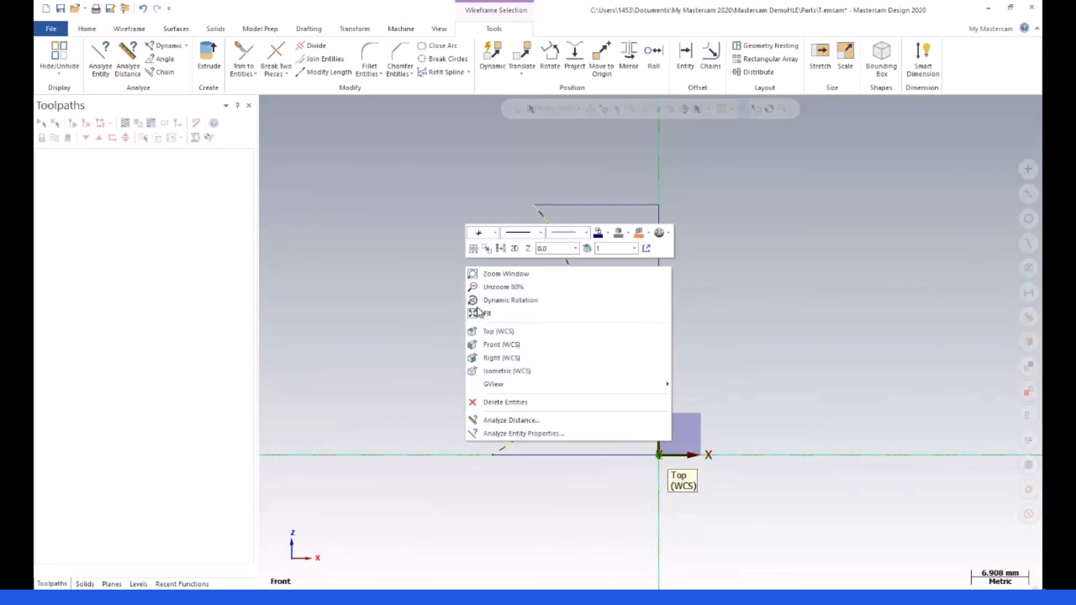
{"action": "left_click", "coordinate": [506, 371]}
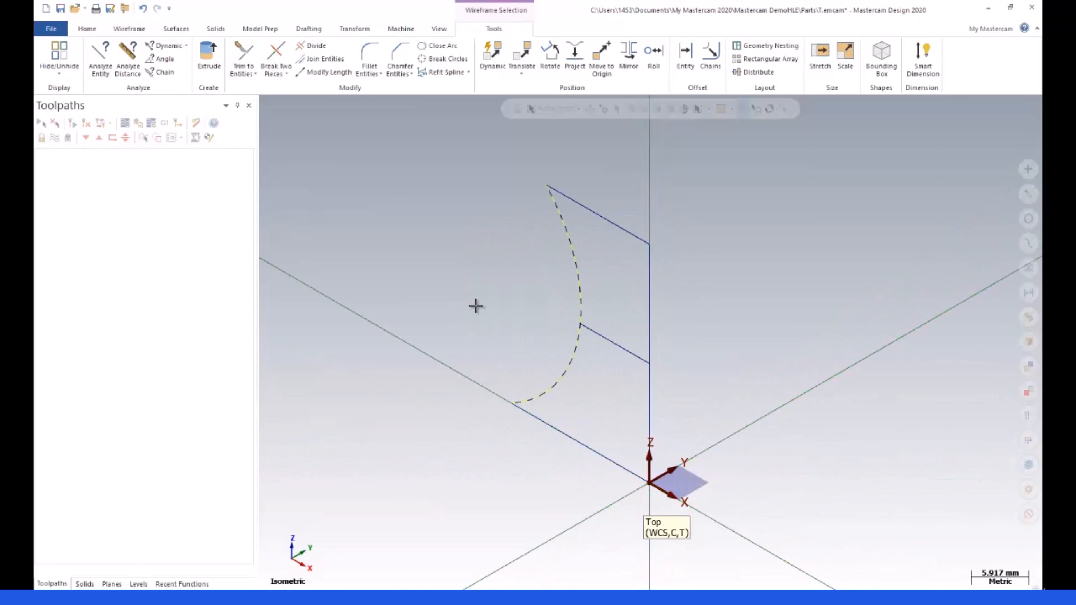
{"action": "key", "text": "Escape"}
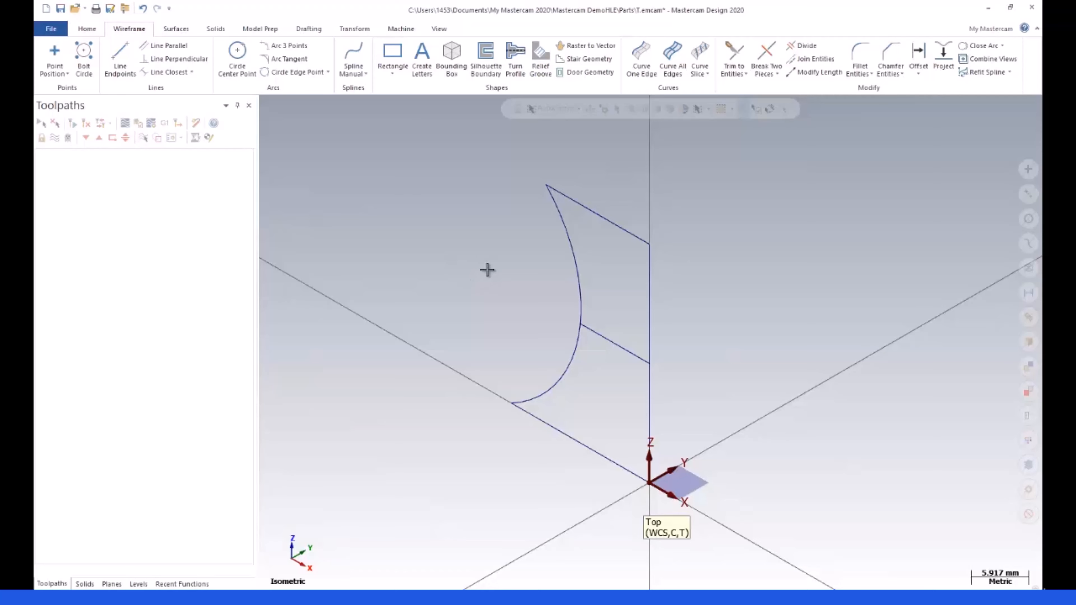
- Start a revolved surface and chain the closed outer profile without the middle line, using partial chaining with Wait enabled
{"action": "left_click", "coordinate": [176, 29]}
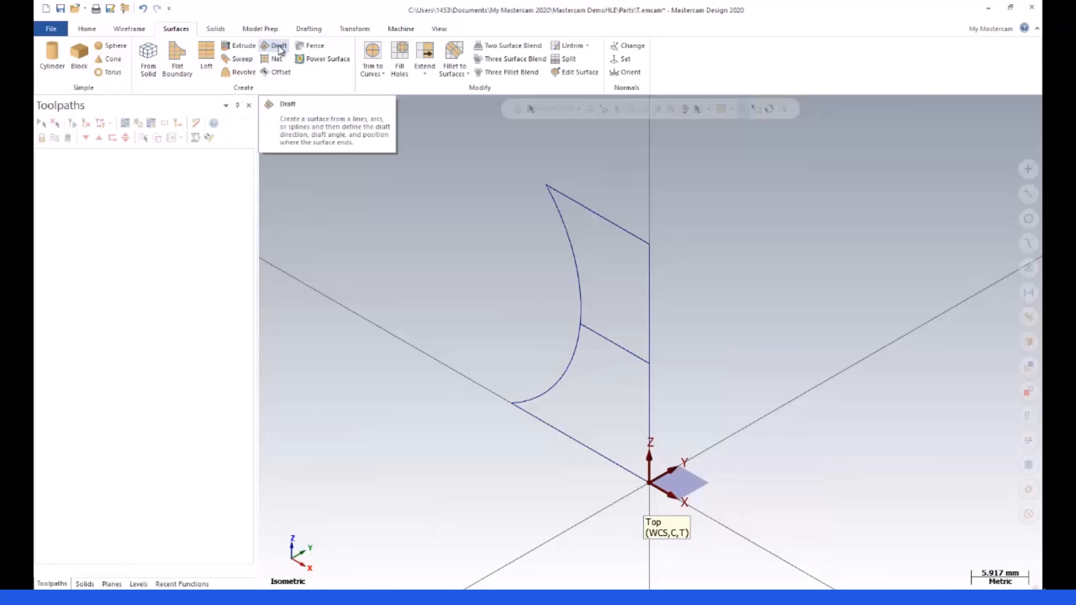
{"action": "left_click", "coordinate": [240, 72]}
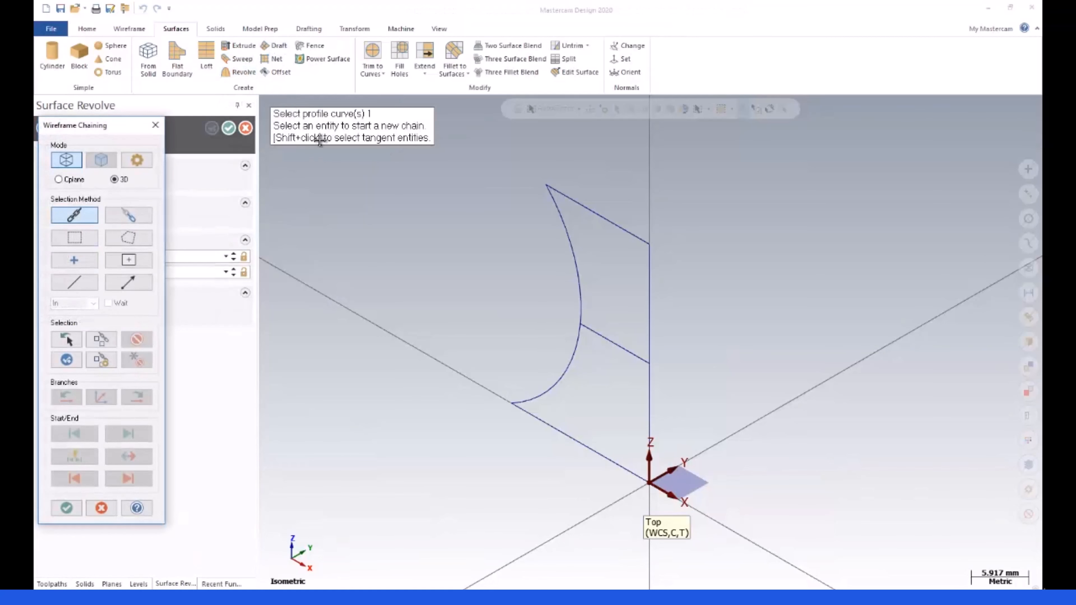
{"action": "left_click_drag", "start_coordinate": [108, 129], "coordinate": [184, 119]}
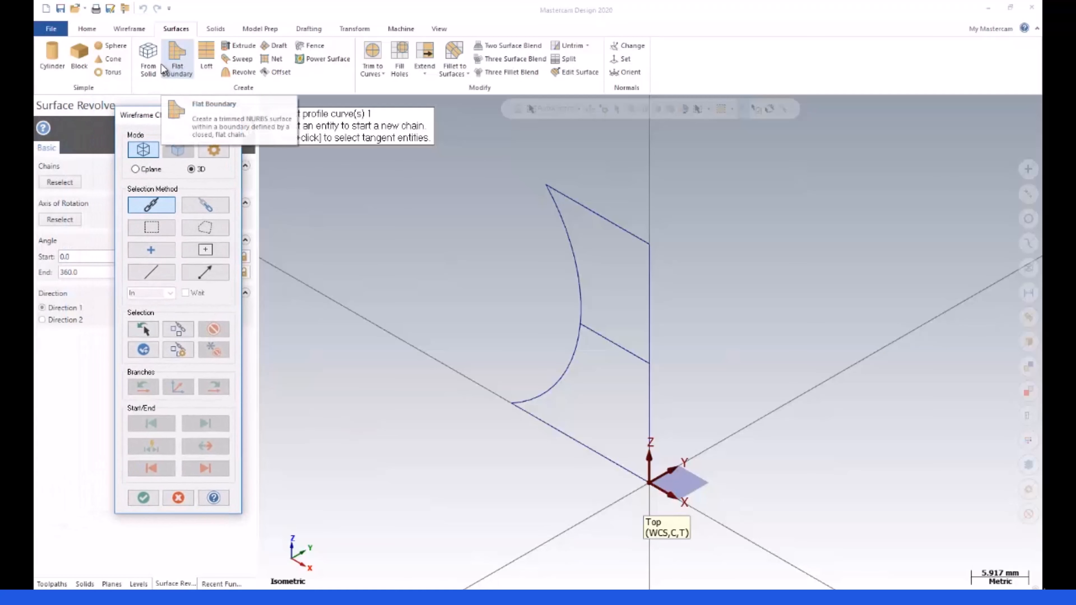
{"action": "left_click", "coordinate": [600, 216]}
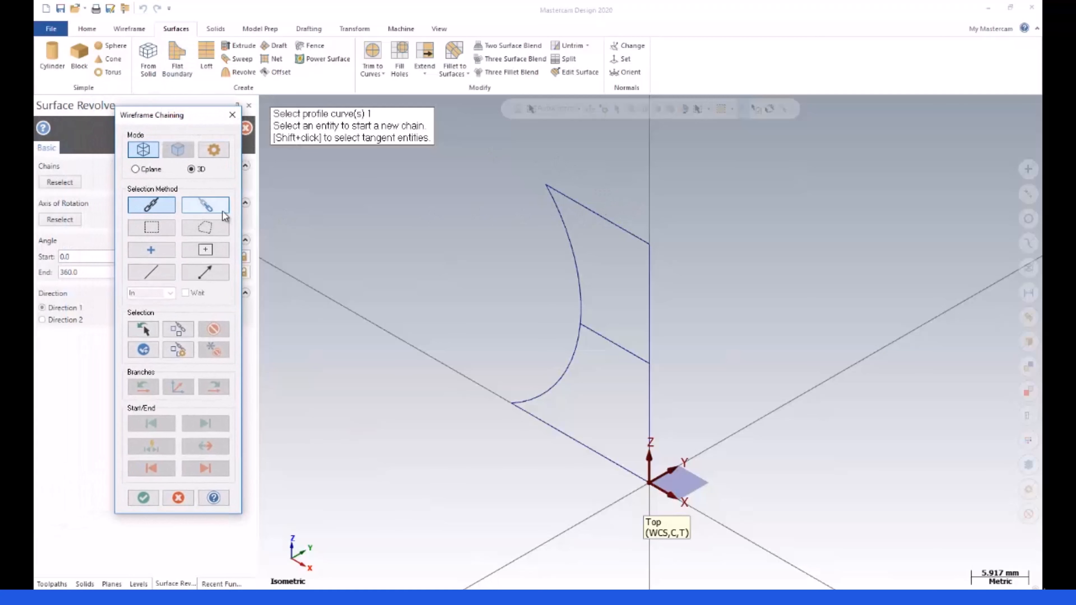
{"action": "left_click", "coordinate": [207, 205]}
{"action": "left_click", "coordinate": [186, 294]}
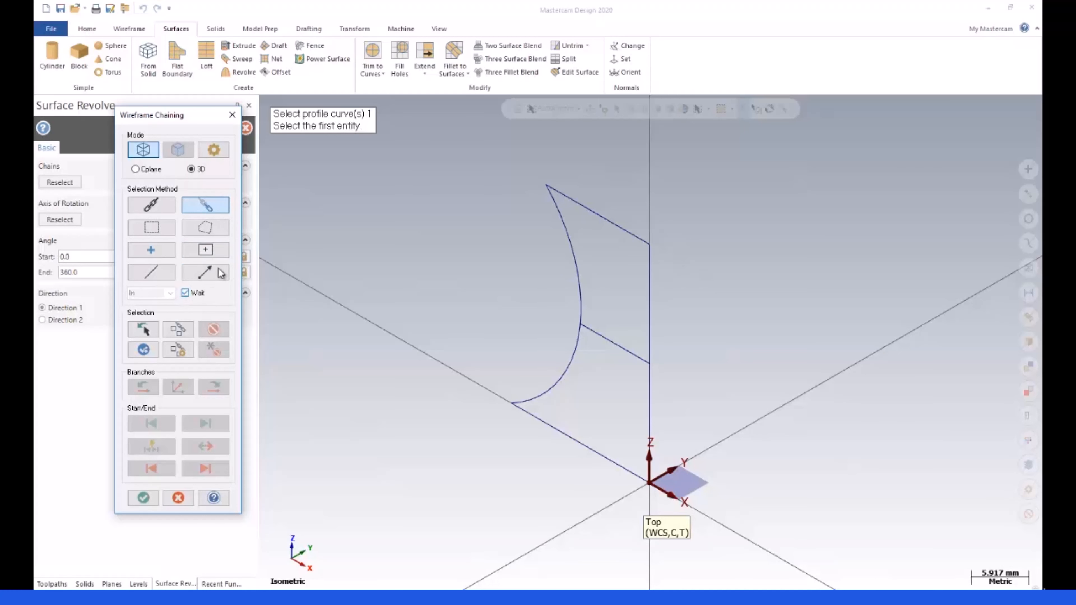
{"action": "left_click", "coordinate": [598, 215]}
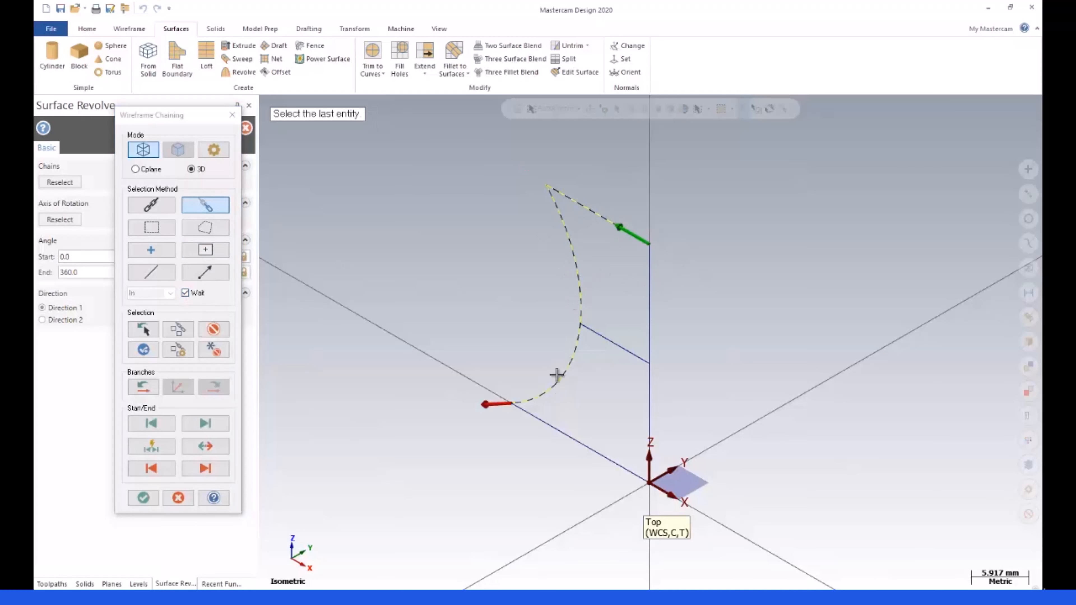
{"action": "left_click", "coordinate": [648, 320]}
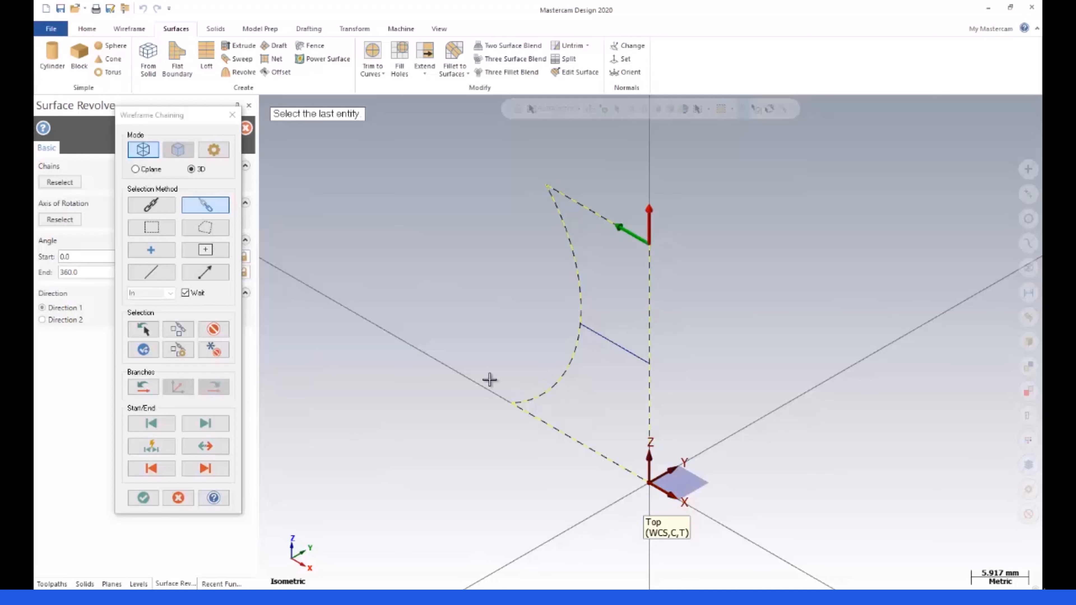
{"action": "left_click", "coordinate": [143, 498]}
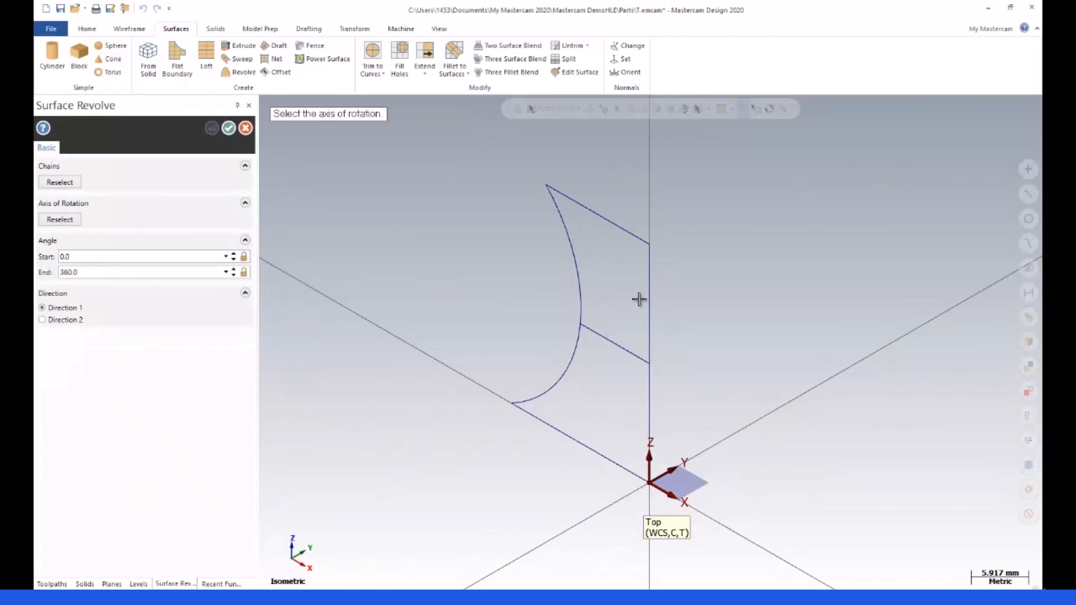
- Revolve the chained profile from 0 to 360 degrees about the vertical line and accept the surfaces
{"action": "left_click", "coordinate": [648, 298]}
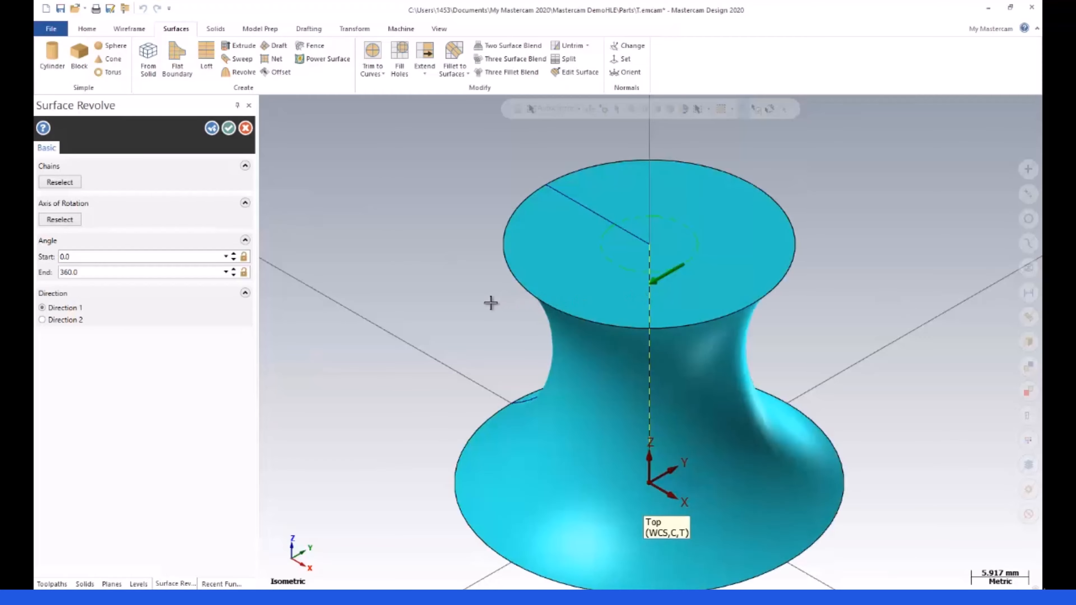
{"action": "scroll", "coordinate": [488, 311], "scroll_direction": "down", "scroll_amount": 3}
{"action": "mouse_move", "coordinate": [477, 325]}
{"action": "middle_mouse_down"}
{"action": "mouse_move", "coordinate": [499, 270]}
{"action": "mouse_move", "coordinate": [505, 286]}
{"action": "mouse_move", "coordinate": [515, 272]}
{"action": "mouse_move", "coordinate": [492, 298]}
{"action": "mouse_move", "coordinate": [478, 350]}
{"action": "mouse_move", "coordinate": [494, 298]}
{"action": "middle_mouse_up"}
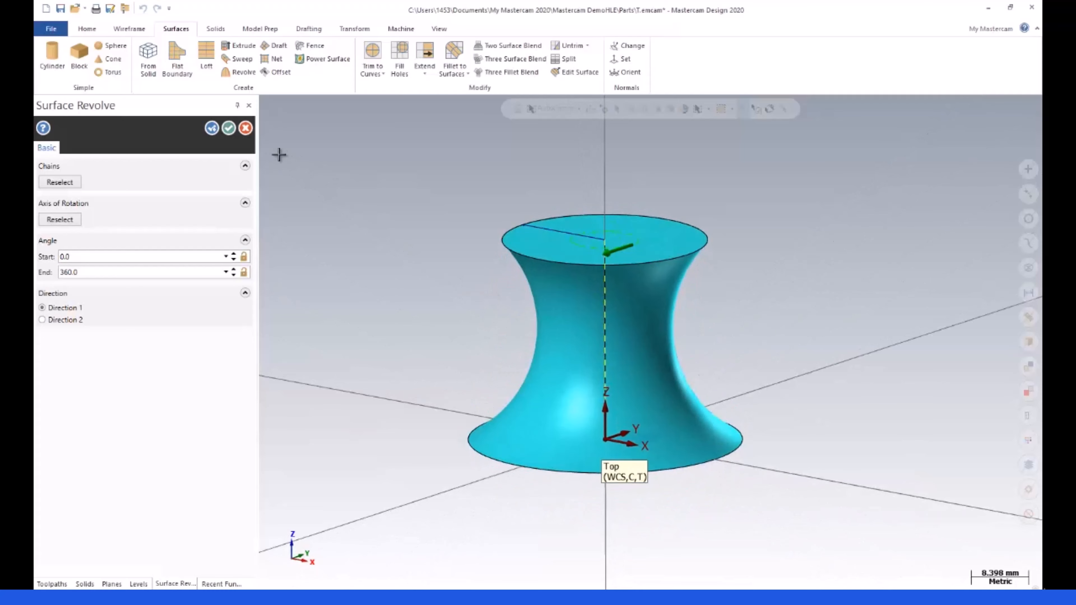
{"action": "left_click", "coordinate": [244, 131]}
- Delete the side, top and bottom surfaces of the revolved body, keeping the wireframe profile
{"action": "left_click", "coordinate": [565, 314]}
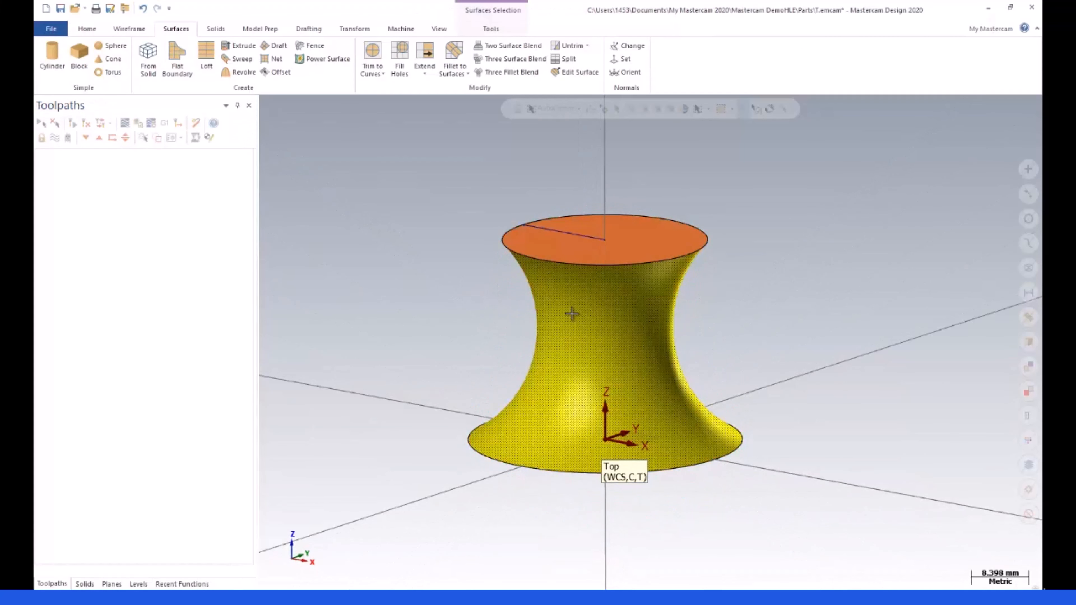
{"action": "key", "text": "Delete"}
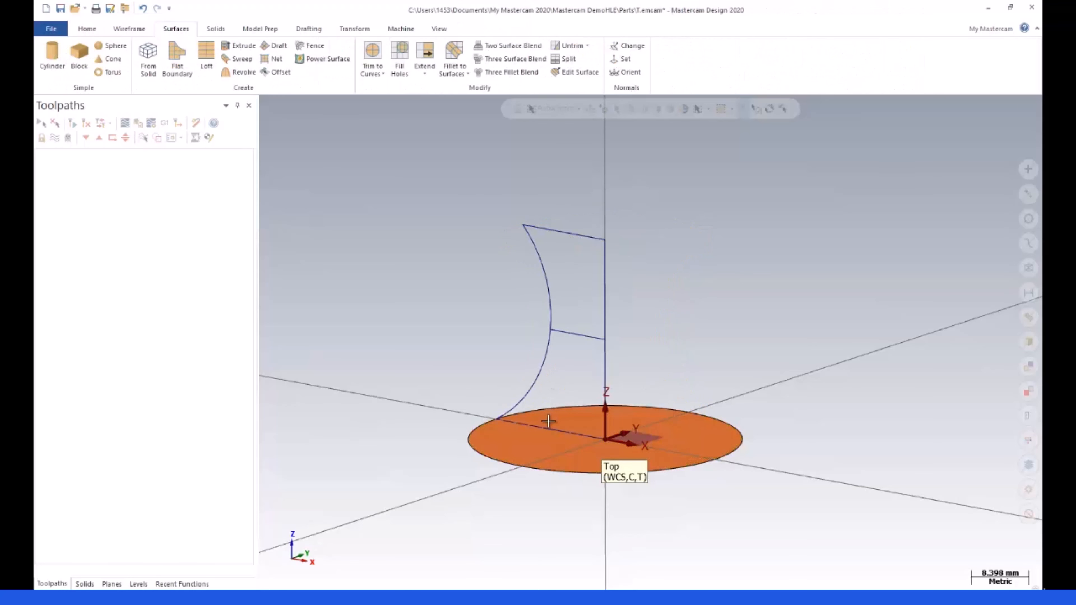
{"action": "left_click", "coordinate": [518, 451]}
{"action": "key", "text": "Delete"}
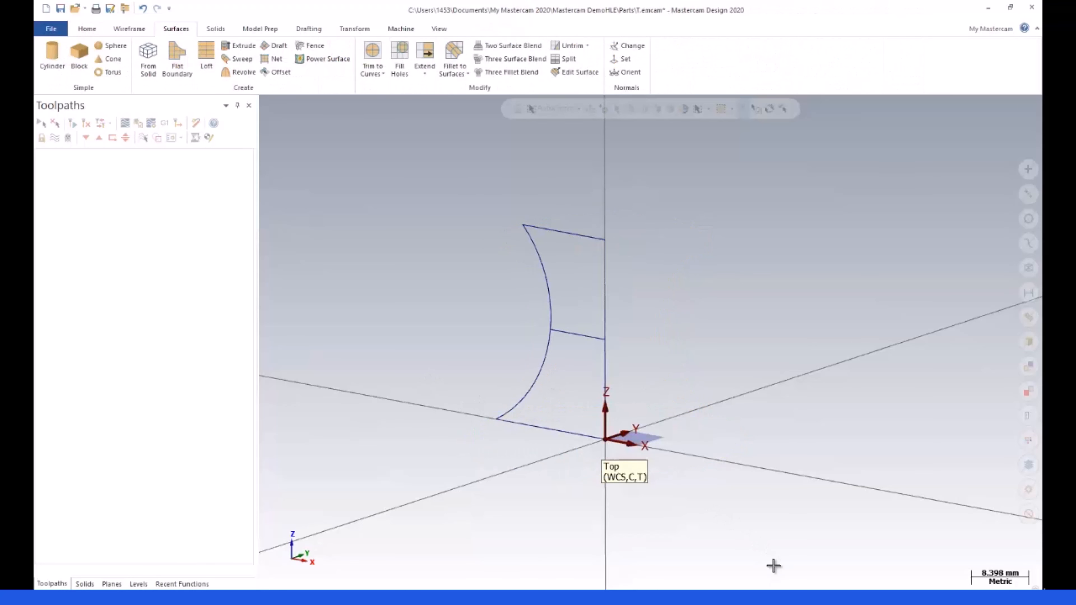
- Set the construction and tool planes to Front and show the profile in the Front view
{"action": "left_click", "coordinate": [813, 595]}
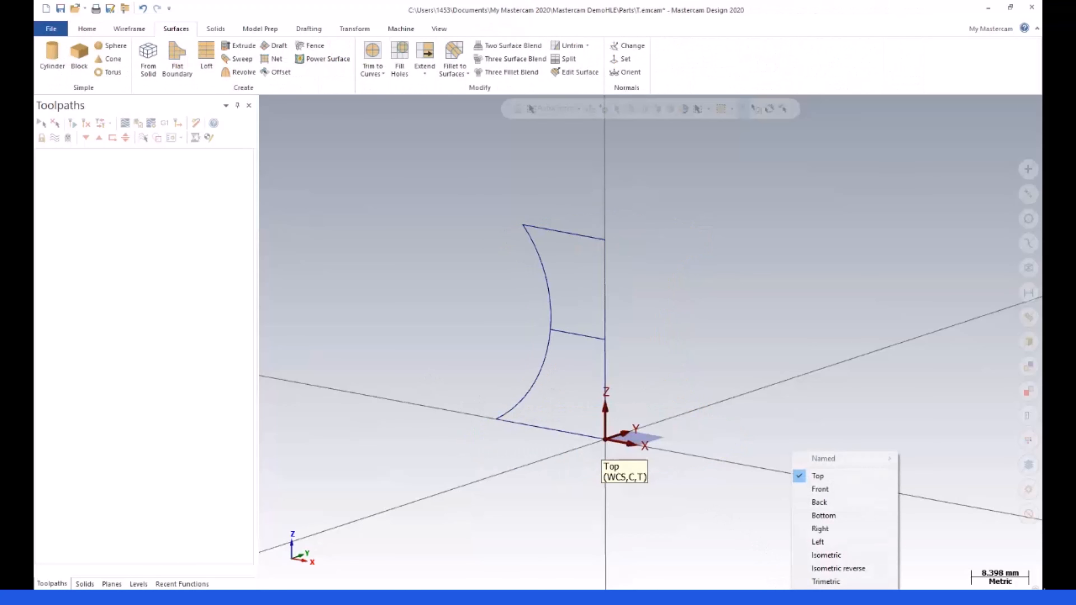
{"action": "left_click", "coordinate": [827, 491]}
{"action": "right_click", "coordinate": [461, 305]}
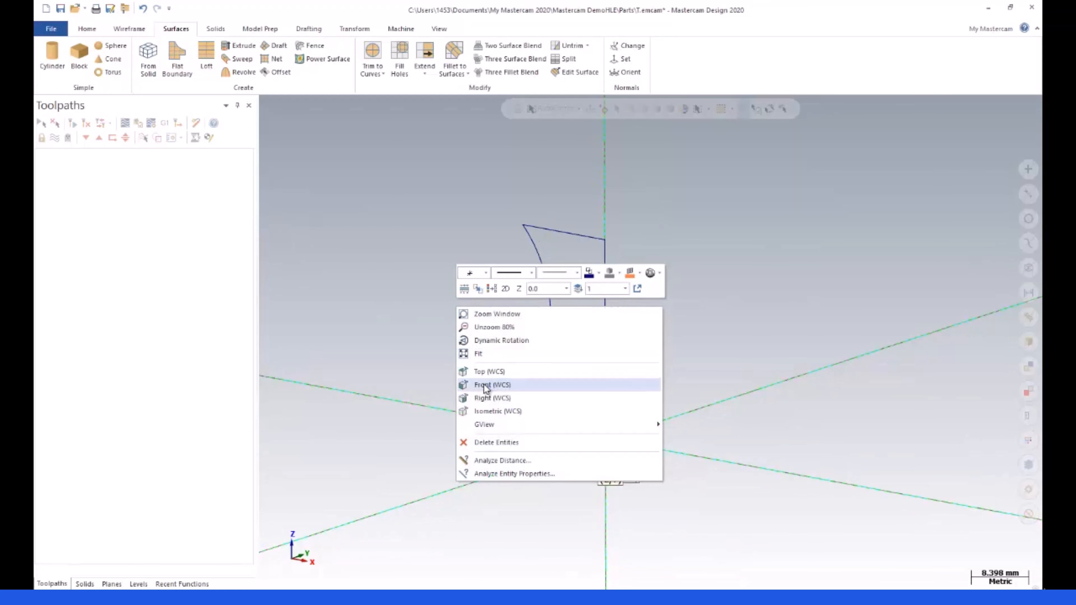
{"action": "left_click", "coordinate": [483, 384]}
{"action": "scroll", "coordinate": [480, 288], "scroll_direction": "up", "scroll_amount": 1}
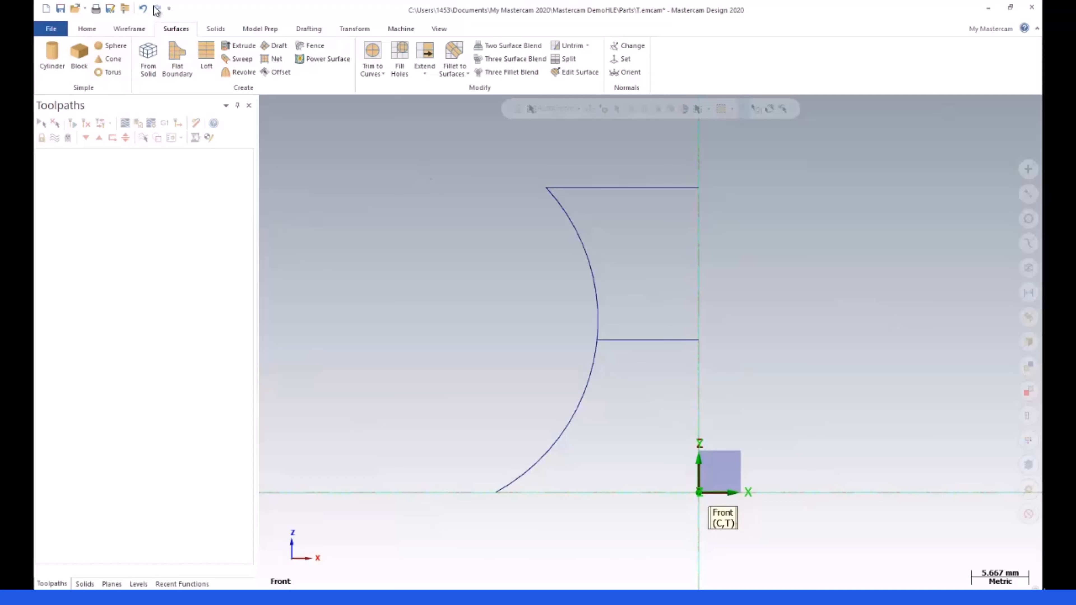
- Fillet the corner between the profile's curved side and its top line with a 4 mm radius, trimming the entities
{"action": "left_click", "coordinate": [129, 28]}
{"action": "left_click", "coordinate": [860, 56]}
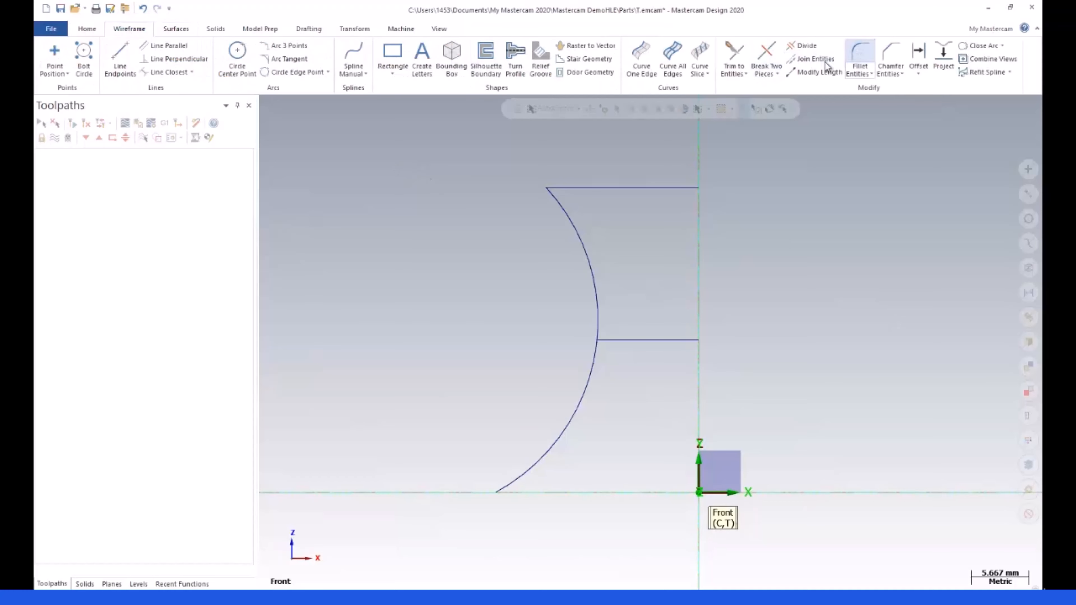
{"action": "left_click", "coordinate": [568, 216]}
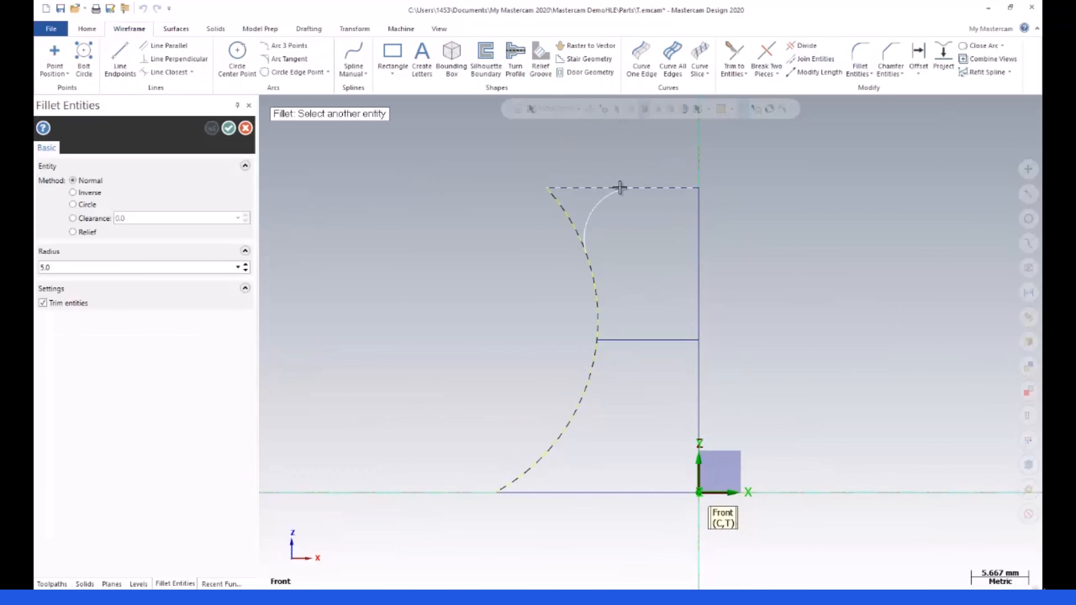
{"action": "left_click", "coordinate": [656, 187]}
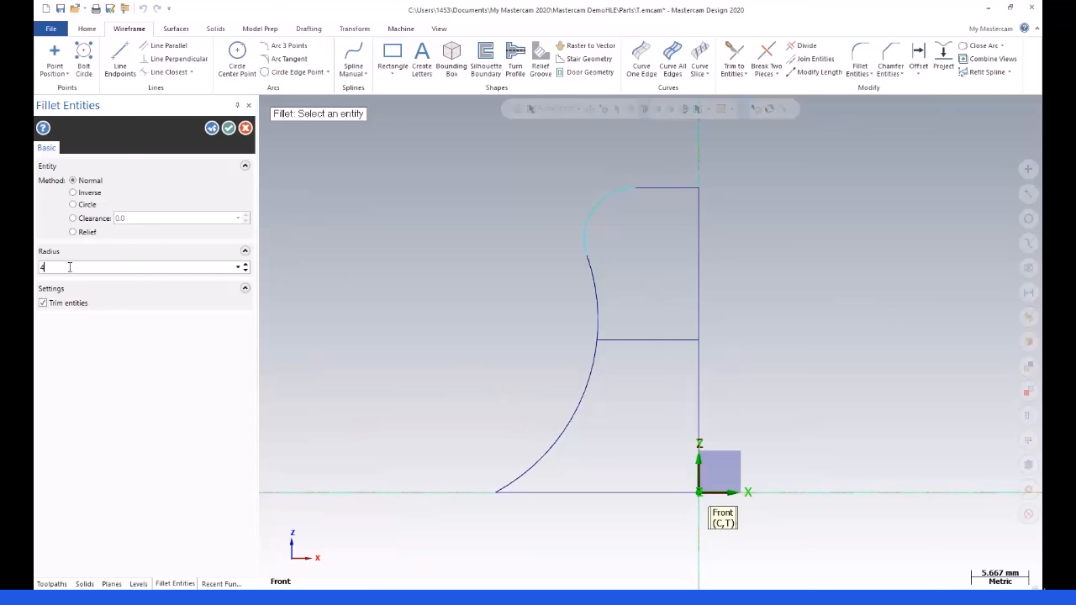
{"action": "key", "text": "Return"}
{"action": "left_click", "coordinate": [229, 127]}
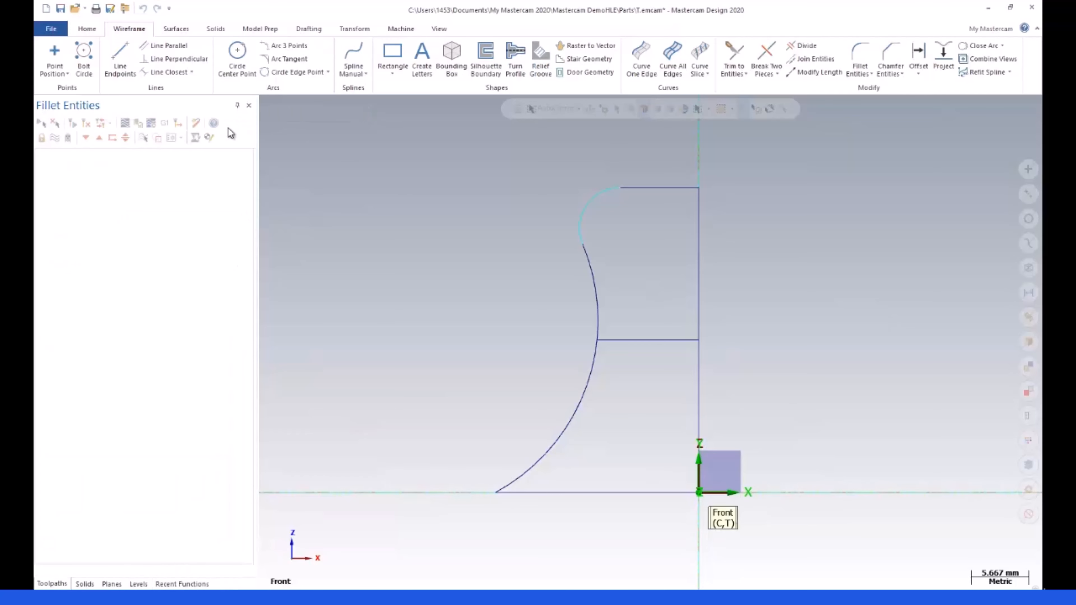
- Revolve the closed filleted profile from 0 to 360 degrees about its vertical line to create surfaces
{"action": "scroll", "coordinate": [408, 210], "scroll_direction": "down", "scroll_amount": 2}
{"action": "right_click", "coordinate": [410, 250]}
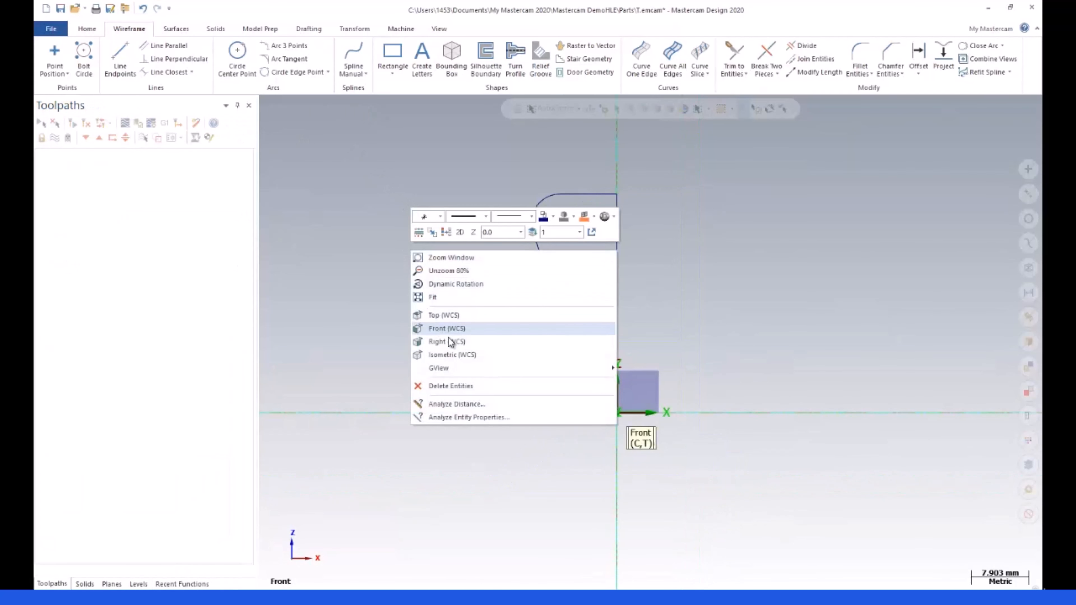
{"action": "left_click", "coordinate": [449, 355]}
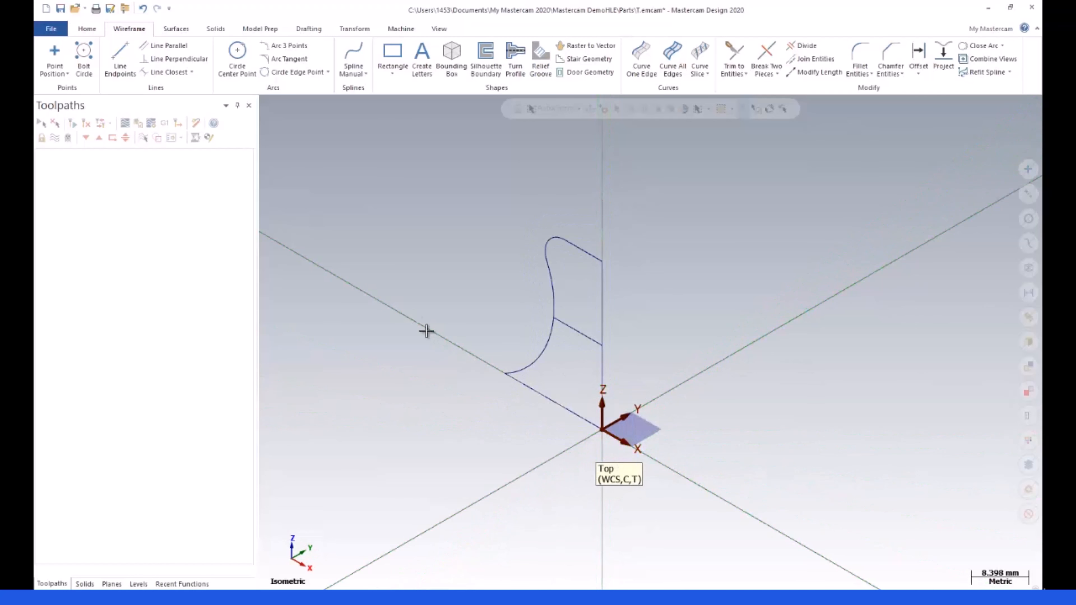
{"action": "left_click", "coordinate": [174, 29]}
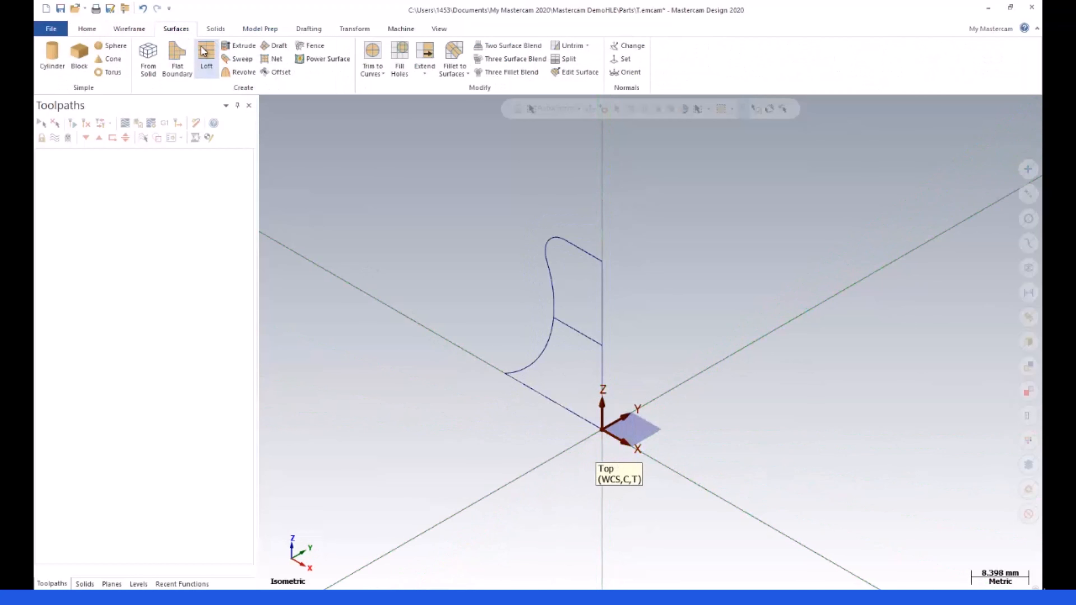
{"action": "left_click", "coordinate": [244, 73]}
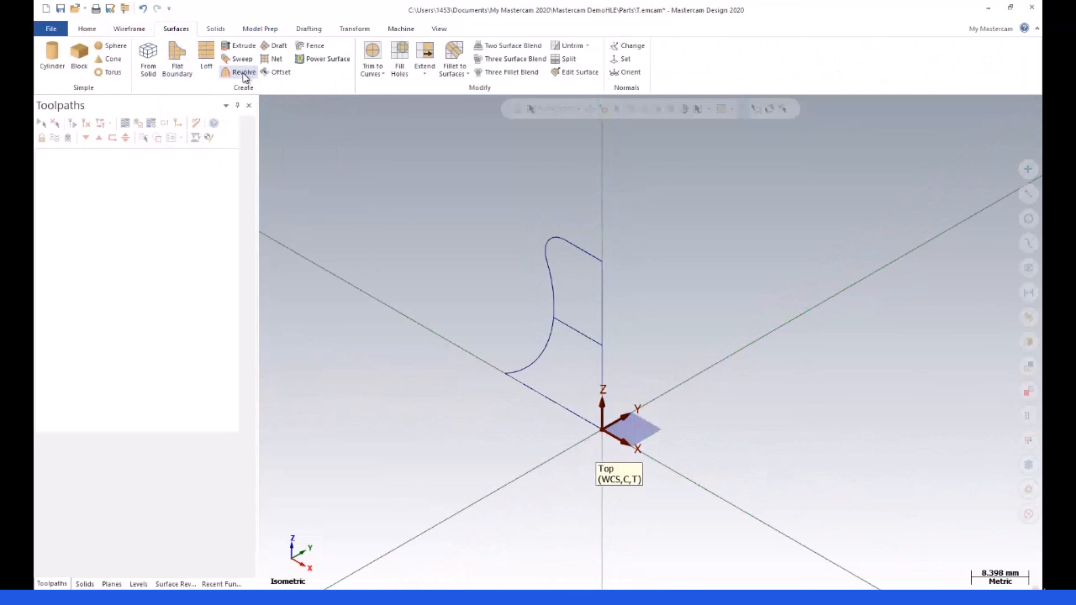
{"action": "left_click", "coordinate": [589, 247]}
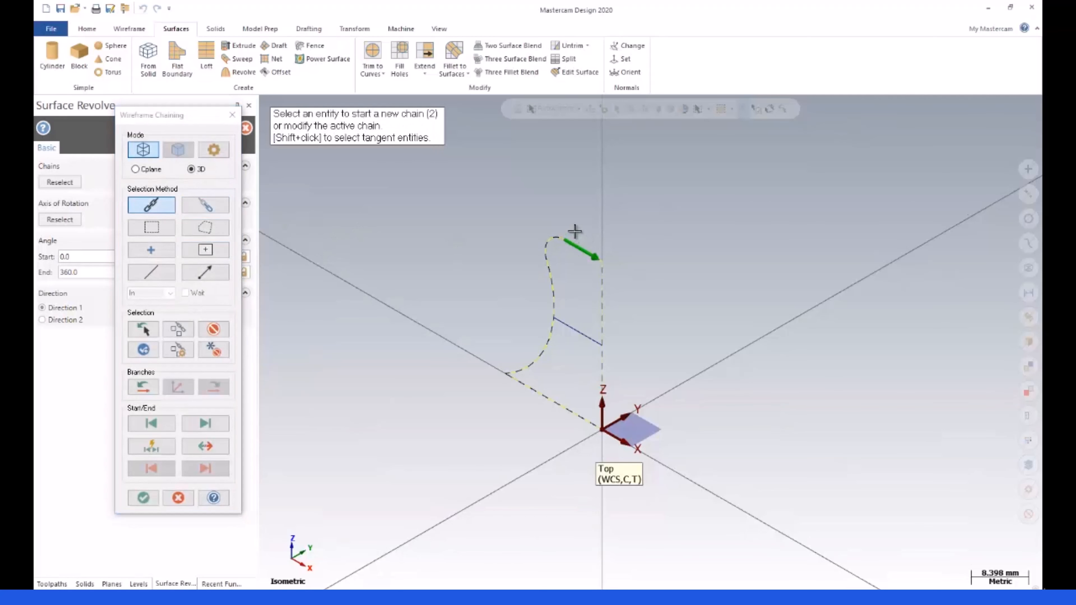
{"action": "left_click", "coordinate": [144, 497]}
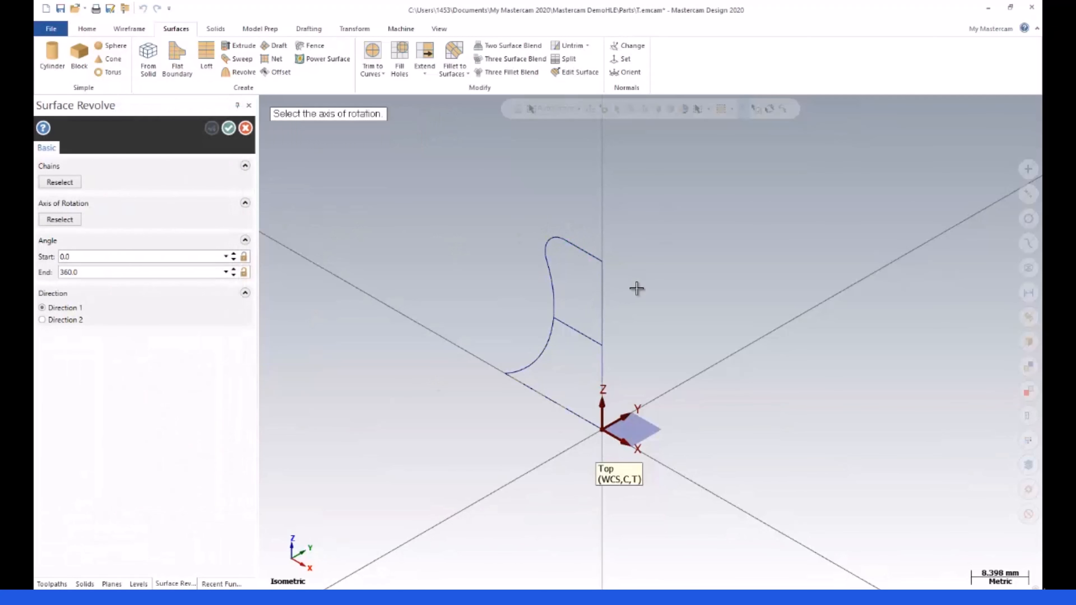
{"action": "left_click", "coordinate": [601, 292]}
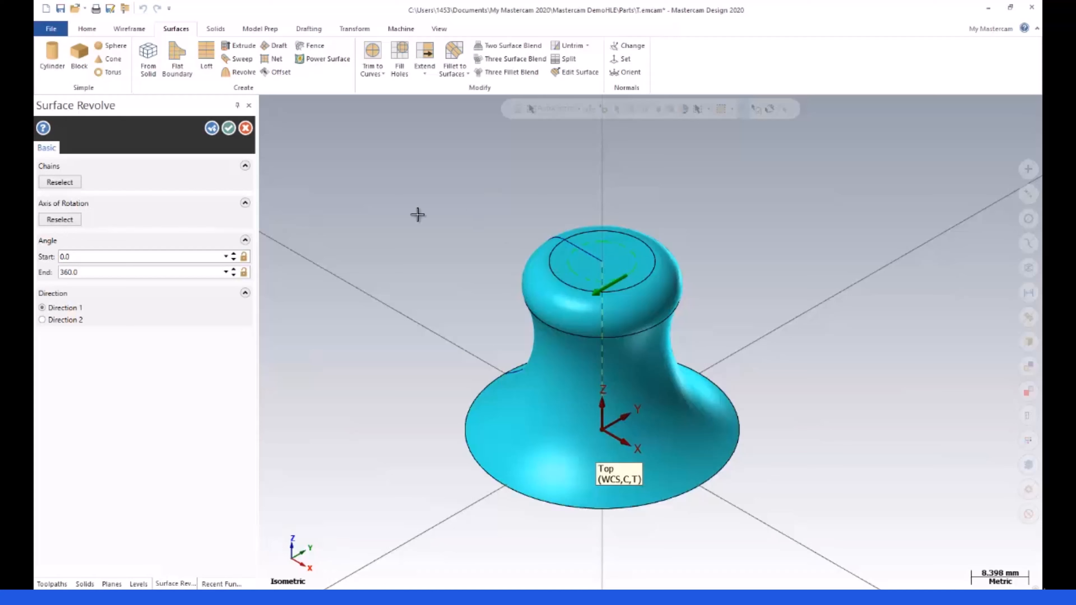
{"action": "left_click", "coordinate": [229, 128]}
- Save the part as MultiAxis-003-Pattern-Morph-002.emcam in the 11-Milling-5-Axis folder
{"action": "scroll", "coordinate": [512, 225], "scroll_direction": "down", "scroll_amount": 2}
{"action": "scroll", "coordinate": [509, 233], "scroll_direction": "up", "scroll_amount": 1}
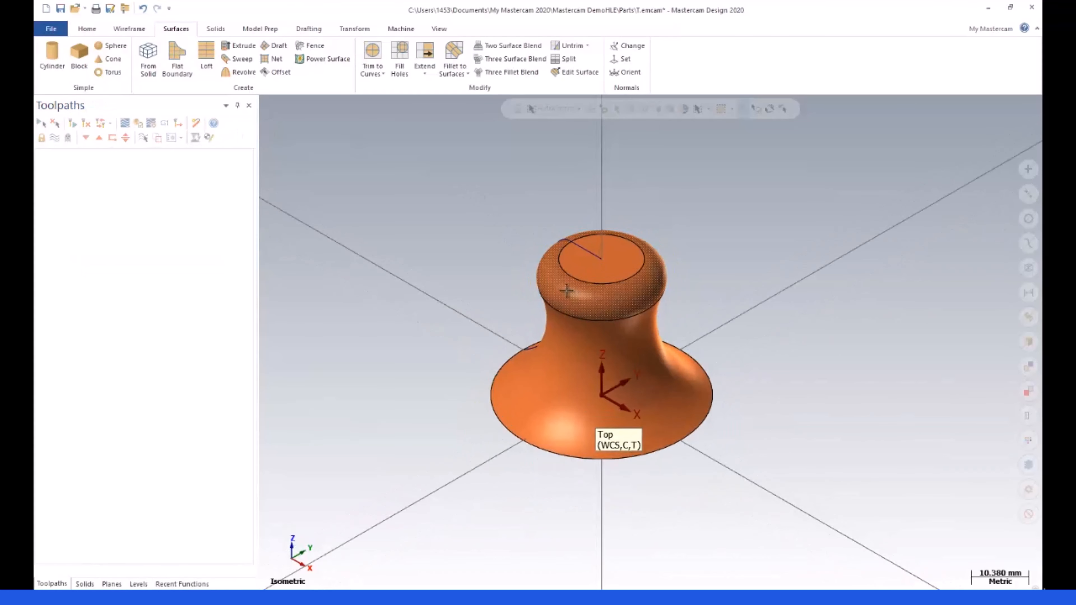
{"action": "mouse_move", "coordinate": [567, 290]}
{"action": "middle_mouse_down"}
{"action": "mouse_move", "coordinate": [506, 252]}
{"action": "mouse_move", "coordinate": [576, 212]}
{"action": "mouse_move", "coordinate": [608, 287]}
{"action": "mouse_move", "coordinate": [554, 267]}
{"action": "mouse_move", "coordinate": [506, 276]}
{"action": "middle_mouse_up"}
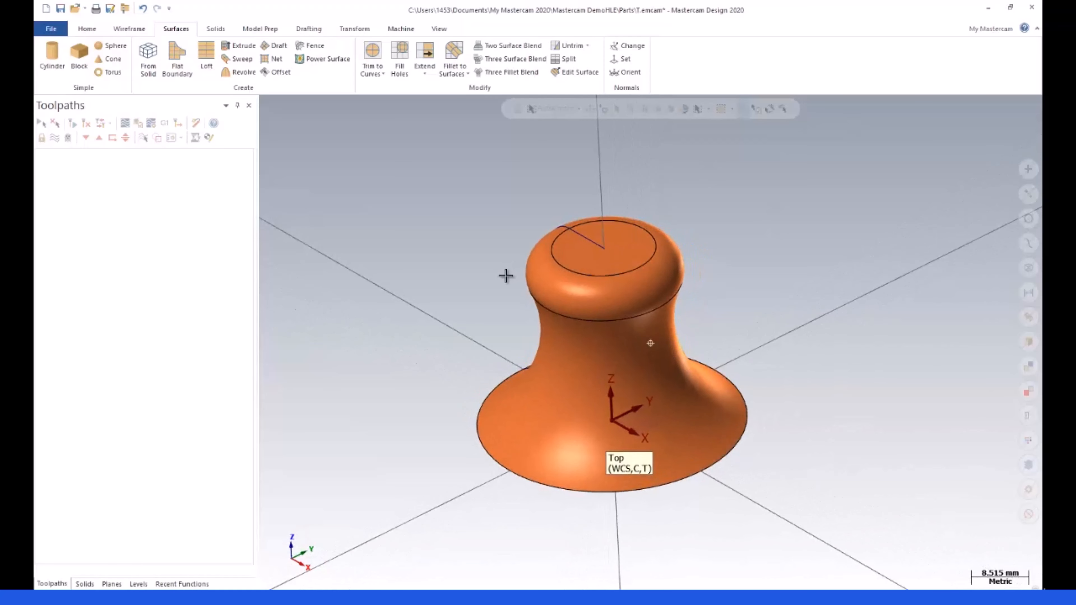
{"action": "scroll", "coordinate": [643, 300], "scroll_direction": "up", "scroll_amount": 3}
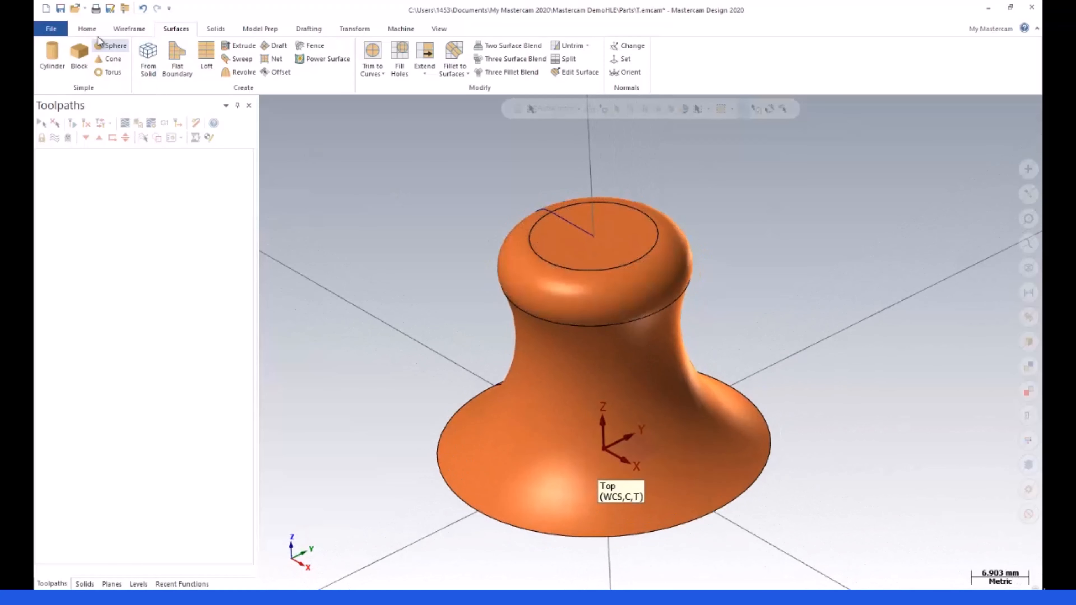
{"action": "left_click", "coordinate": [60, 12]}
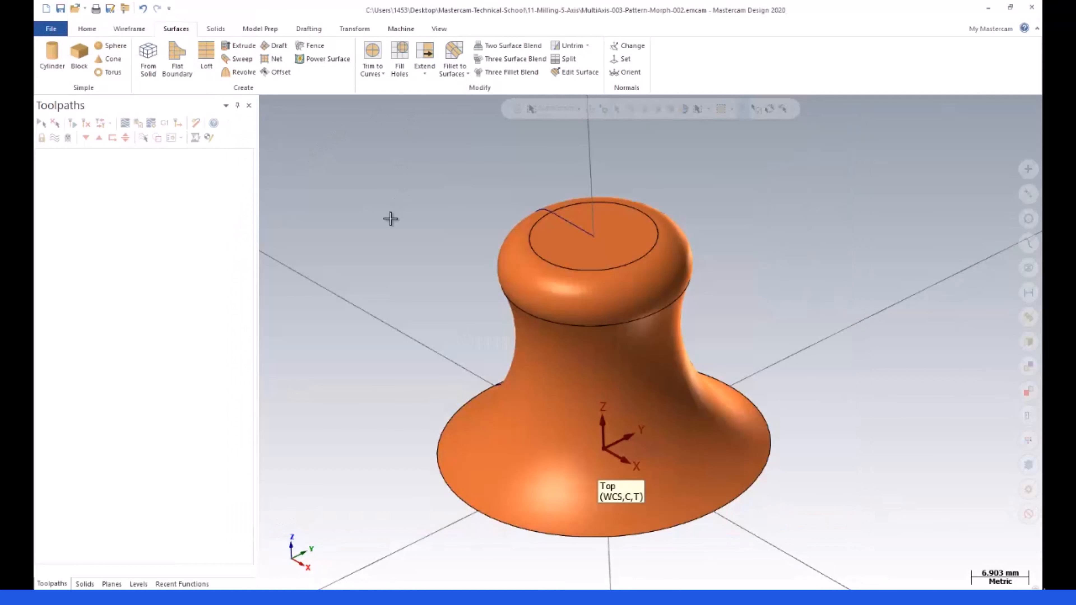
{"action": "scroll", "coordinate": [389, 219], "scroll_direction": "down", "scroll_amount": 2}
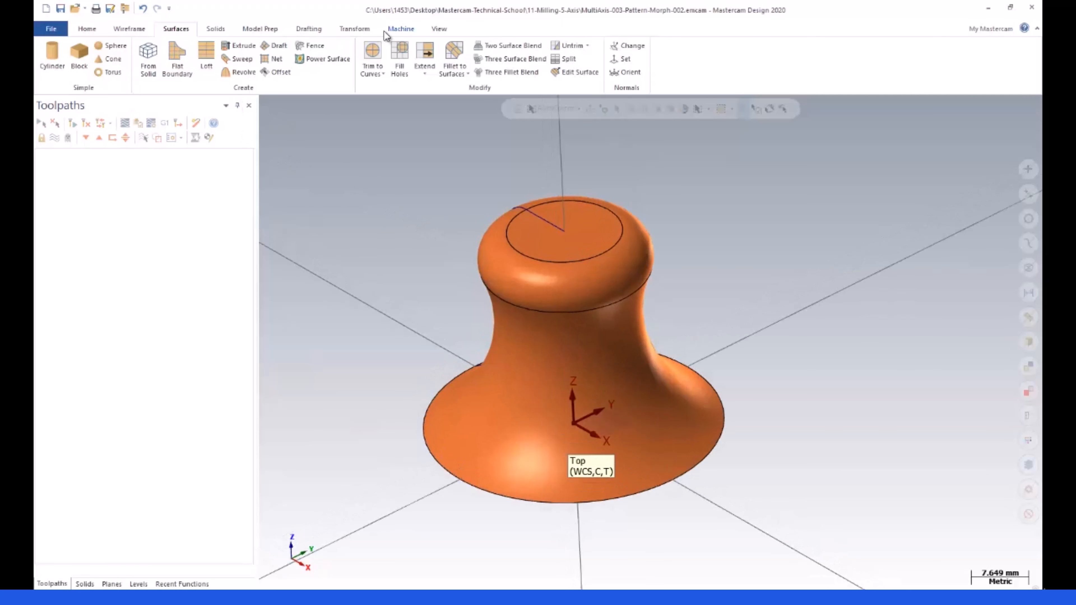
- Add a default mill machine definition to the part so it has a machine group for toolpaths
{"action": "left_click", "coordinate": [401, 28]}
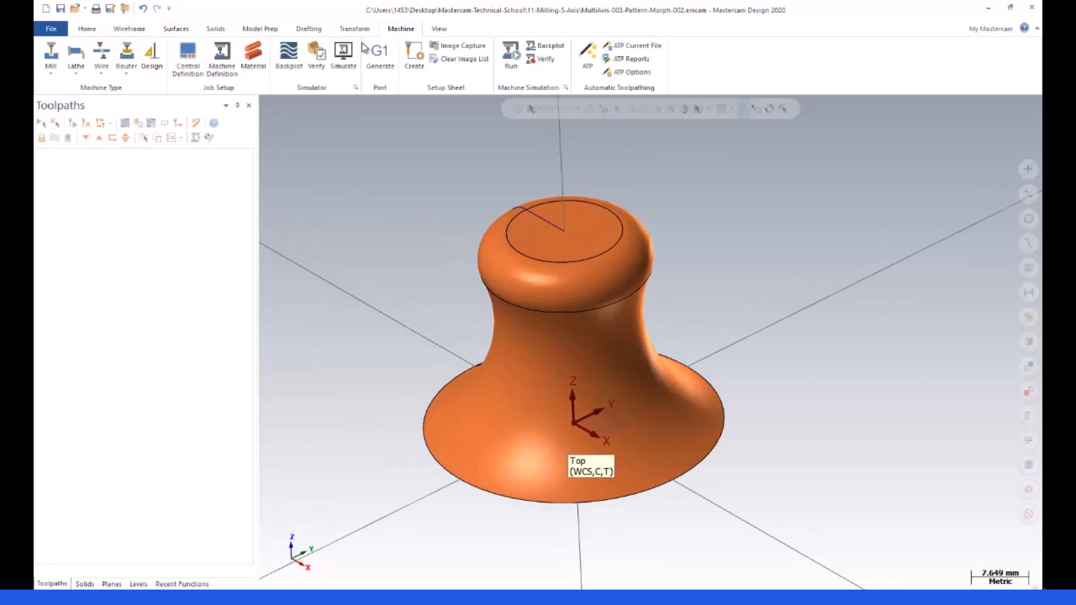
{"action": "left_click", "coordinate": [57, 59]}
{"action": "left_click", "coordinate": [68, 87]}
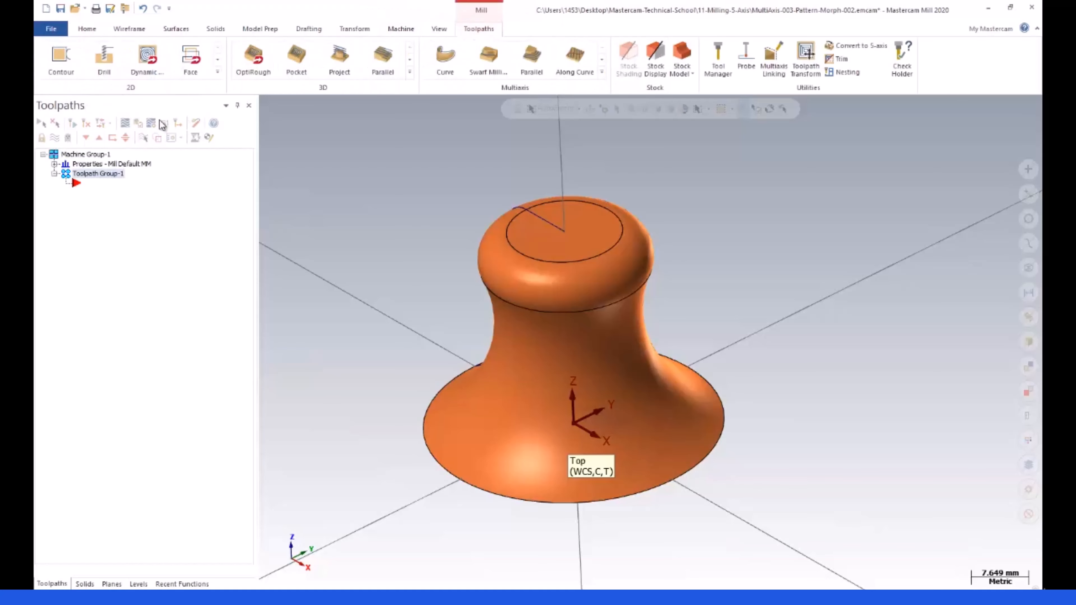
- Create a multiaxis Morph pattern toolpath in Toolpath Group-1 and check its toolpath type
{"action": "right_click", "coordinate": [87, 183]}
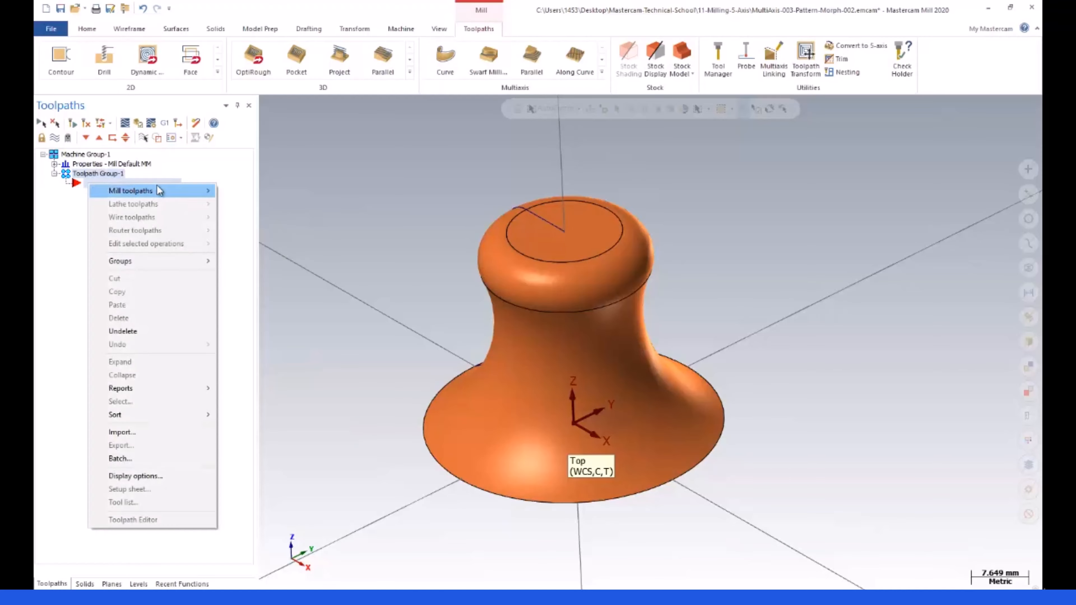
{"action": "mouse_move", "coordinate": [159, 190]}
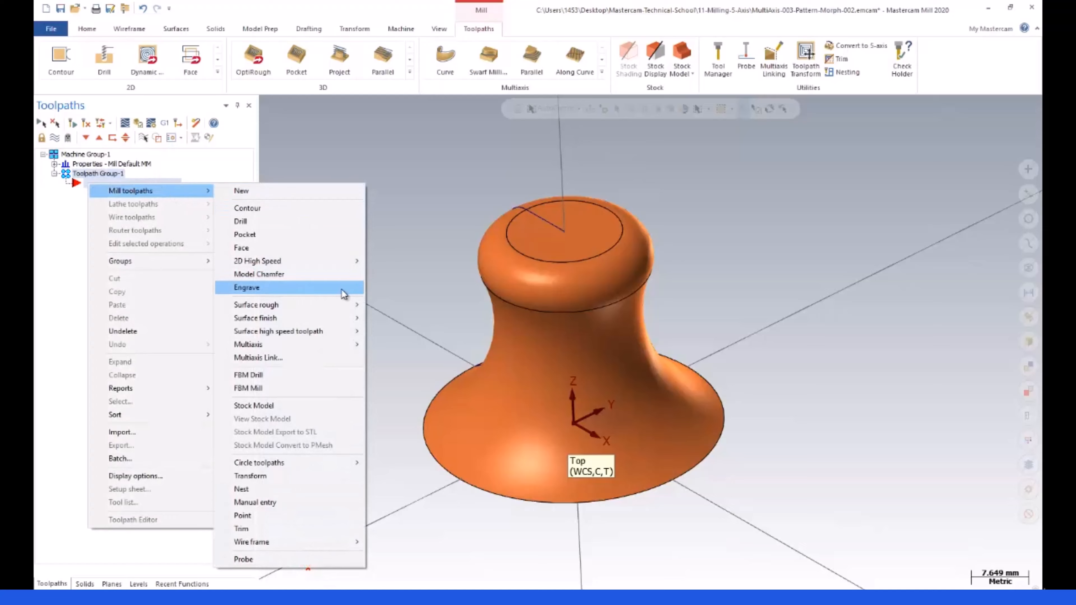
{"action": "mouse_move", "coordinate": [285, 349]}
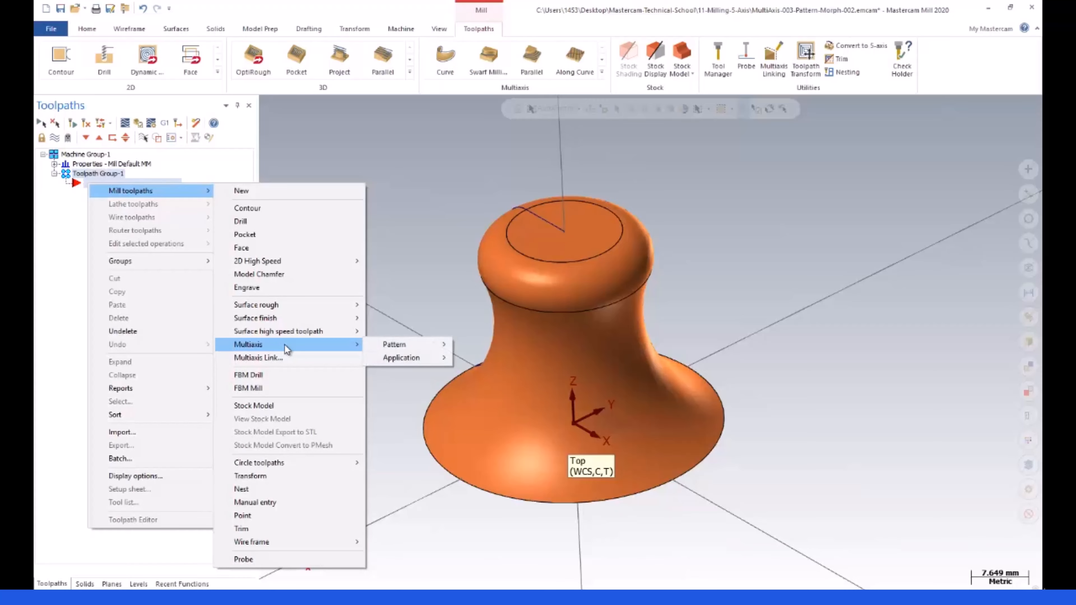
{"action": "mouse_move", "coordinate": [417, 345]}
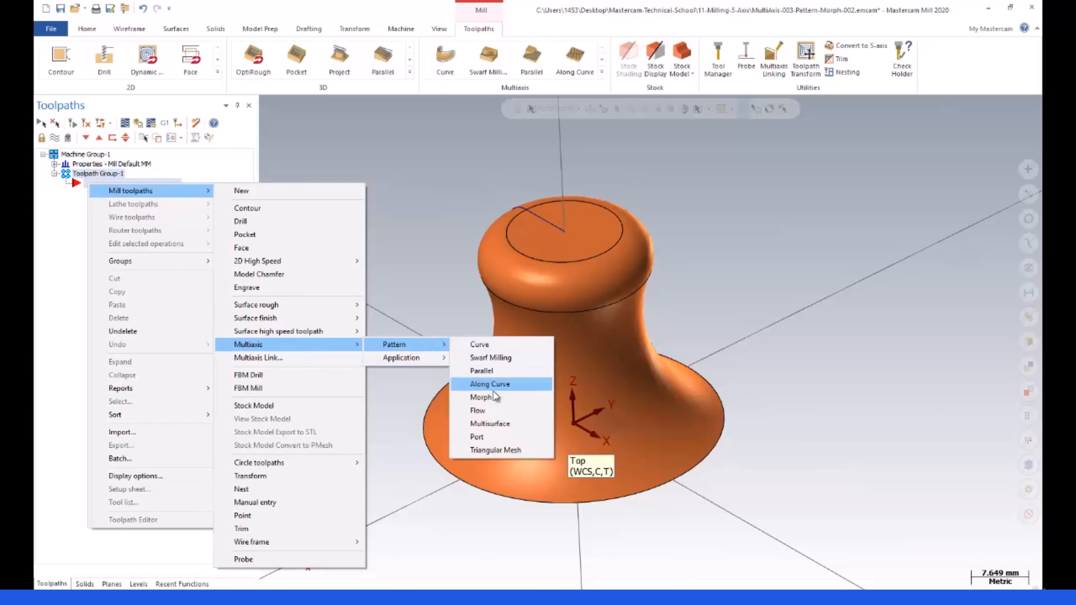
{"action": "left_click", "coordinate": [482, 397]}
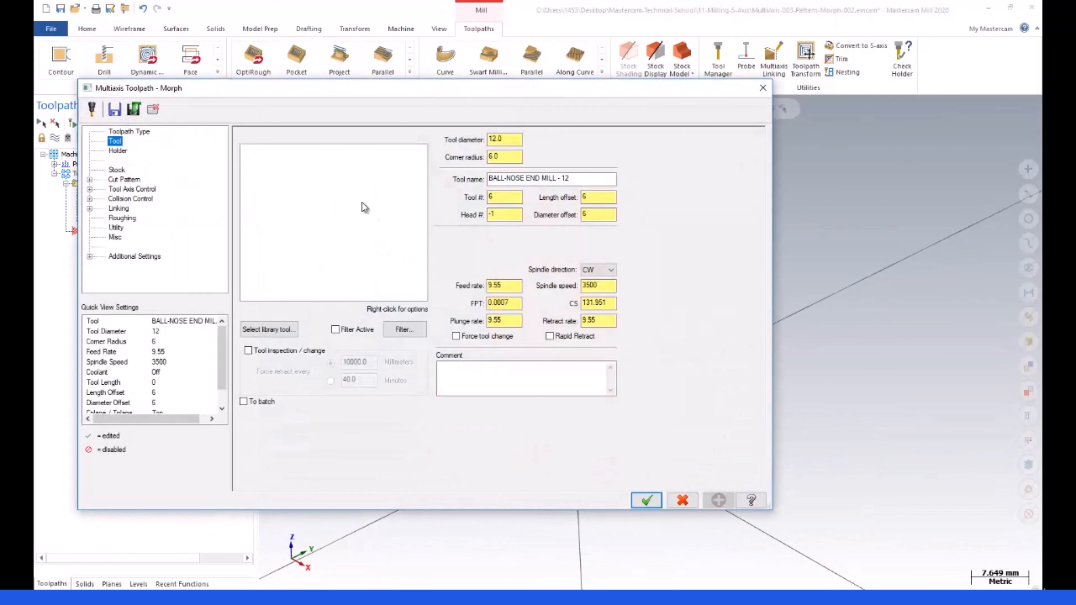
{"action": "left_click", "coordinate": [134, 134]}
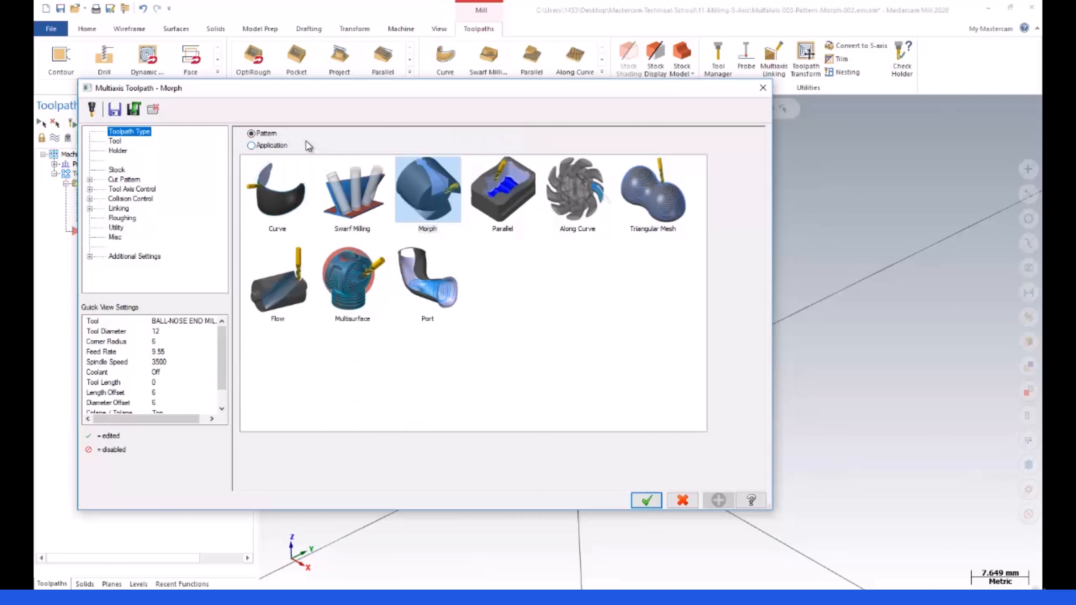
{"action": "left_click_drag", "start_coordinate": [326, 98], "coordinate": [341, 110]}
- Create a new 12 mm ball endmill for the Morph toolpath, keeping the default geometry and properties
{"action": "left_click", "coordinate": [141, 158]}
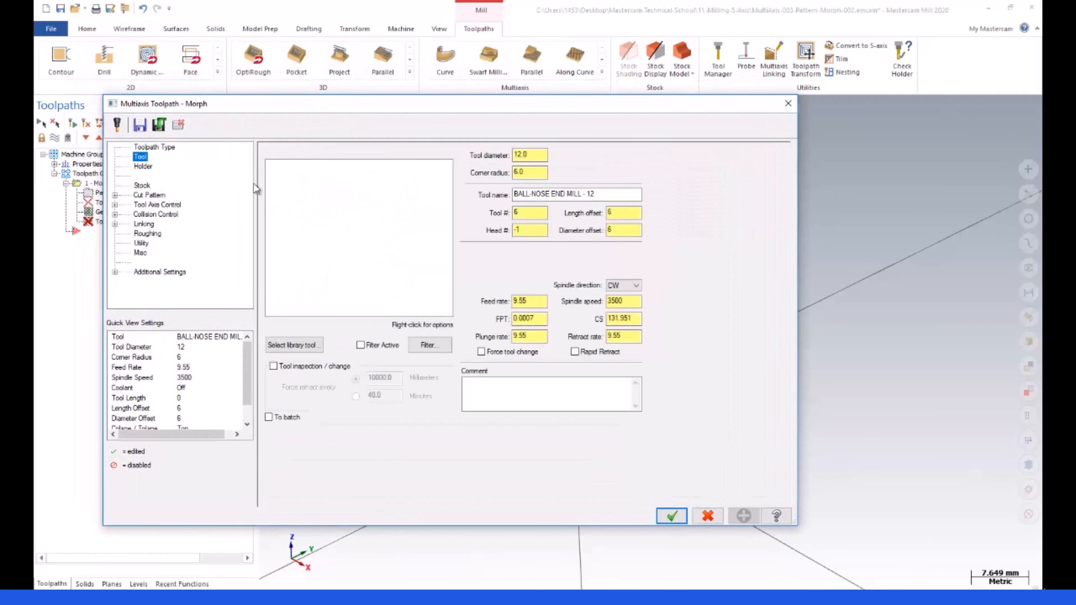
{"action": "right_click", "coordinate": [311, 185]}
{"action": "left_click", "coordinate": [353, 208]}
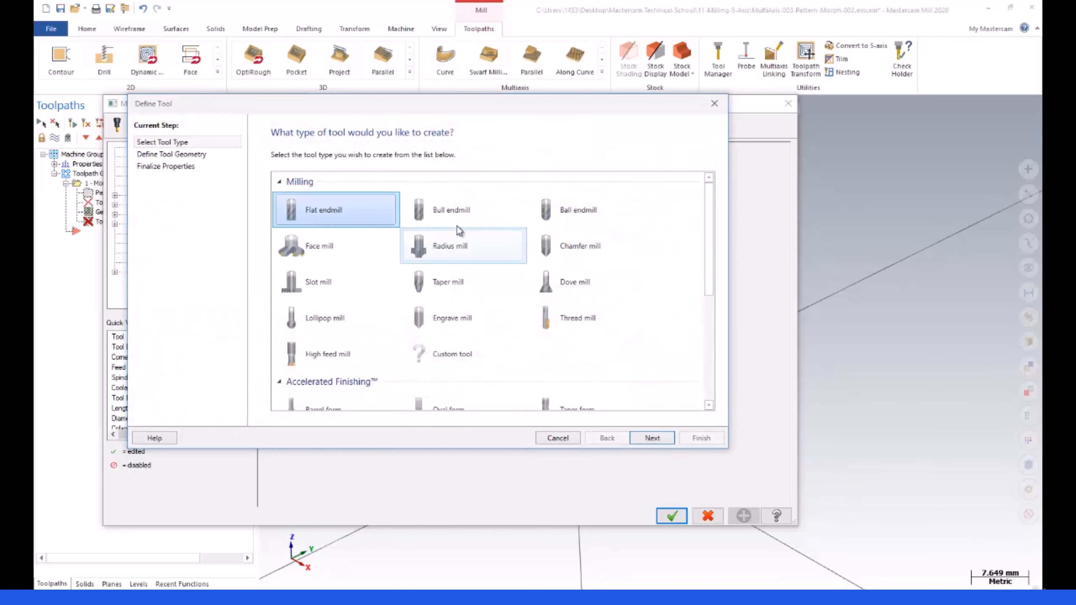
{"action": "left_click", "coordinate": [576, 221]}
{"action": "left_click", "coordinate": [652, 439]}
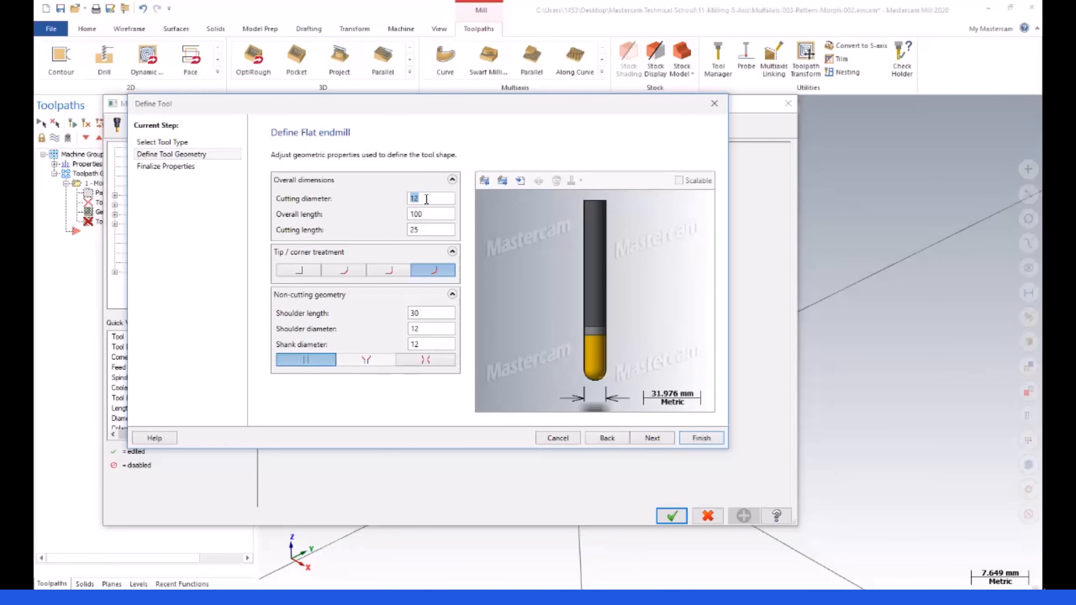
{"action": "left_click", "coordinate": [653, 439]}
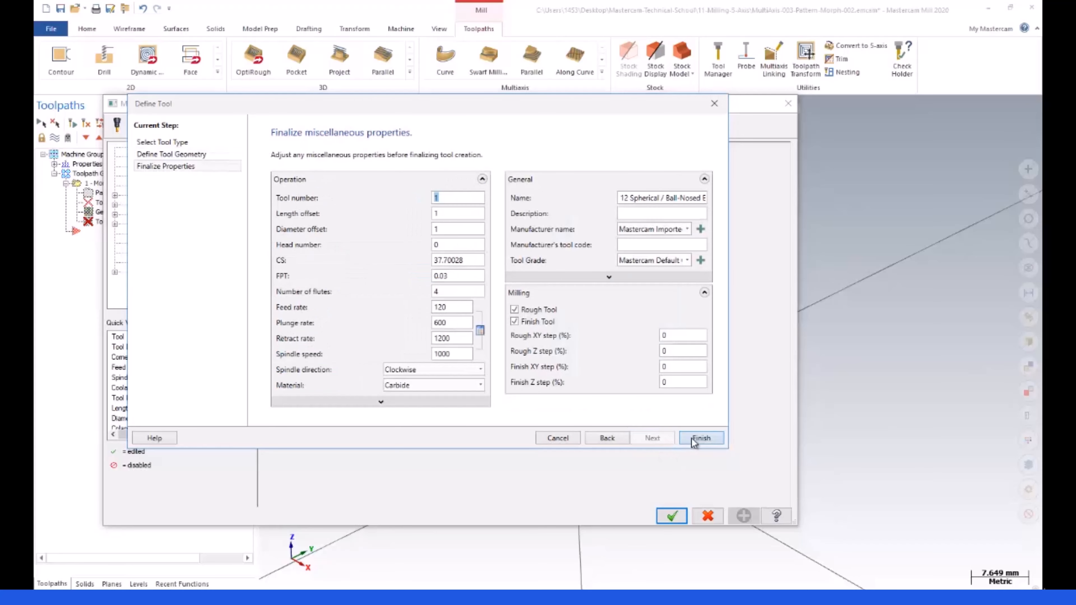
{"action": "left_click", "coordinate": [693, 440]}
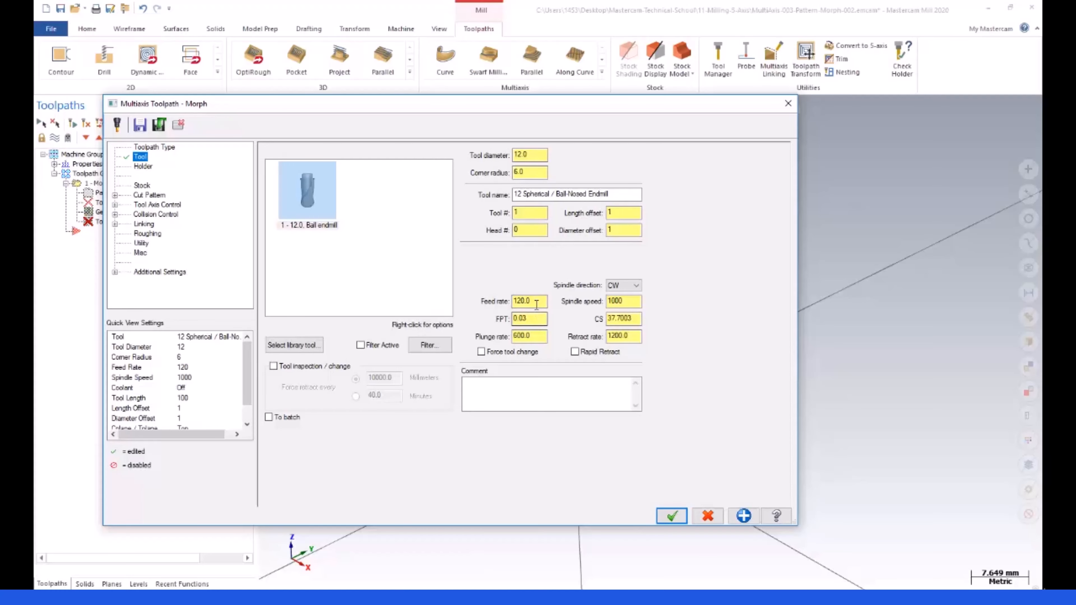
- Set the ball endmill's feed per tooth to 0.1 and cutting speed to 250, and enable rapid retract
{"action": "left_click_drag", "start_coordinate": [520, 318], "coordinate": [533, 320]}
{"action": "type", "text": "1"}
{"action": "left_click_drag", "start_coordinate": [609, 319], "coordinate": [633, 321]}
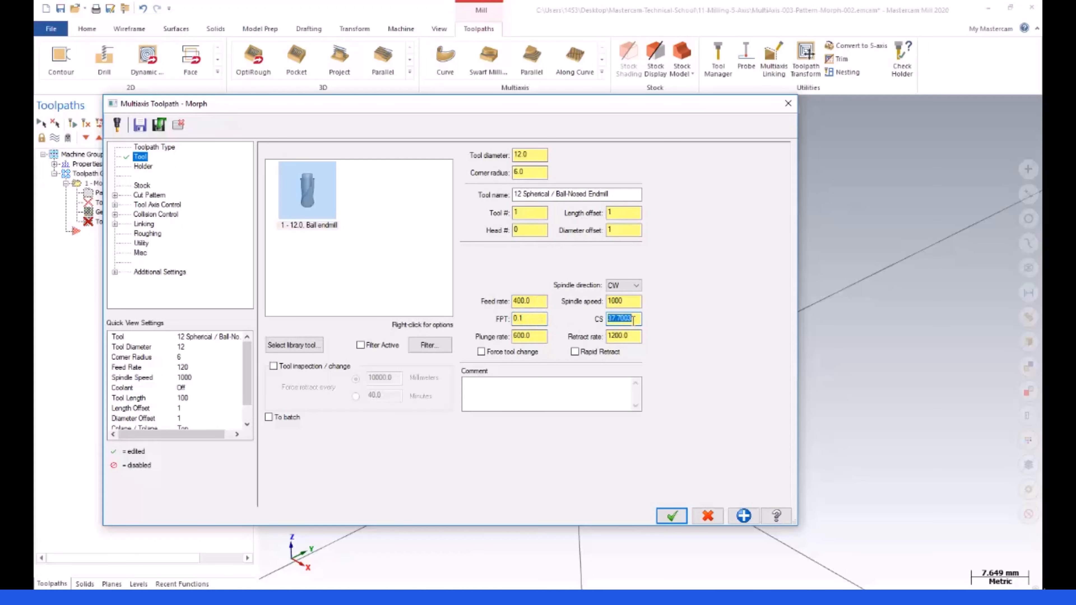
{"action": "type", "text": "250"}
{"action": "key", "text": "Tab"}
{"action": "double_click", "coordinate": [538, 336]}
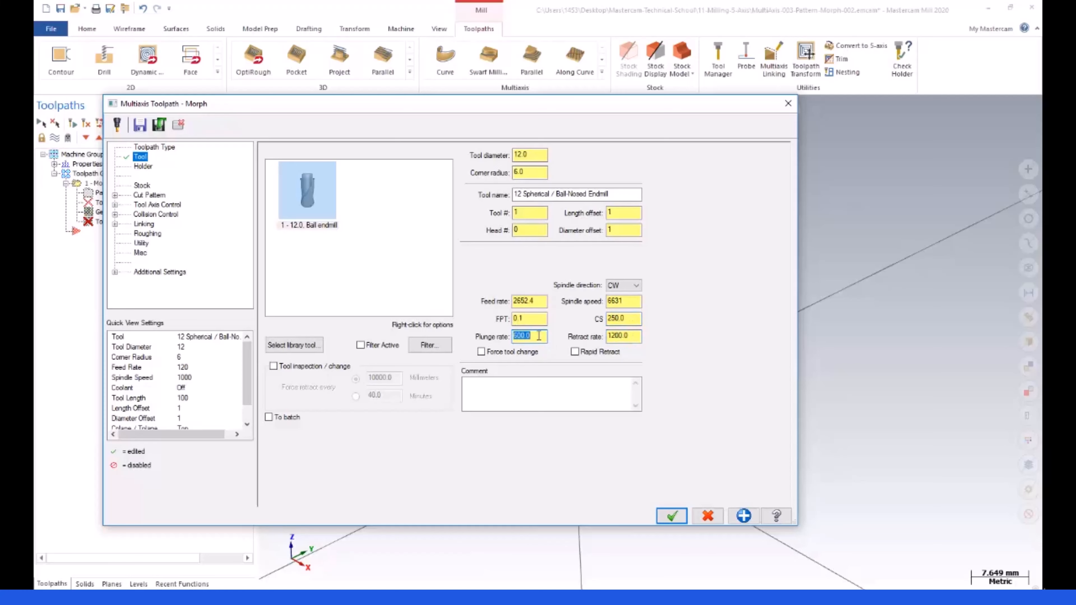
{"action": "double_click", "coordinate": [628, 336]}
{"action": "left_click", "coordinate": [575, 352]}
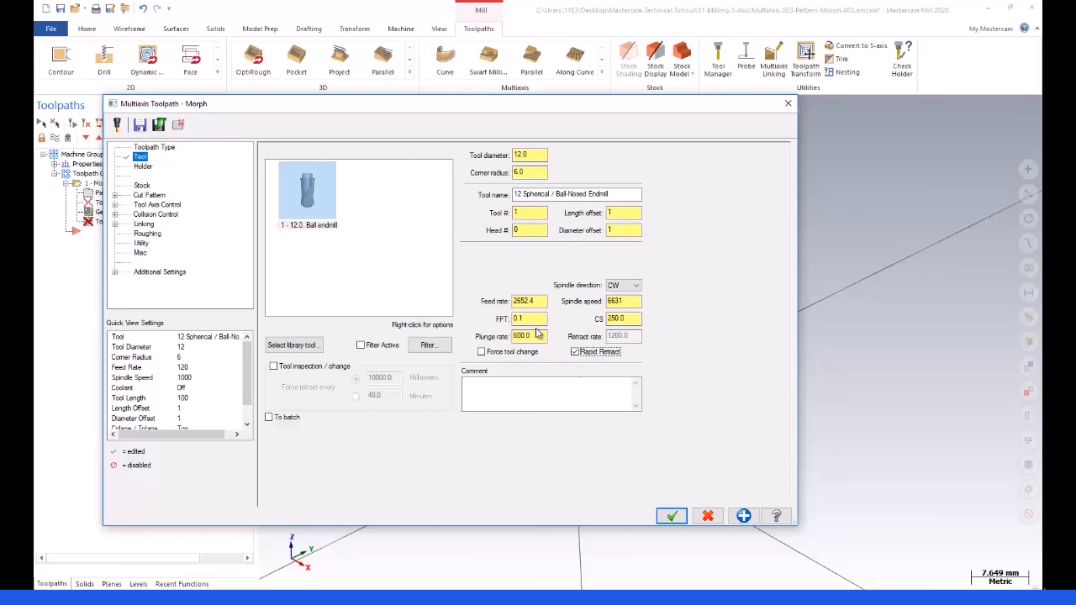
- Review the Morph cut pattern settings and accept the operation without selecting its curves or drive surfaces
{"action": "left_click", "coordinate": [149, 197]}
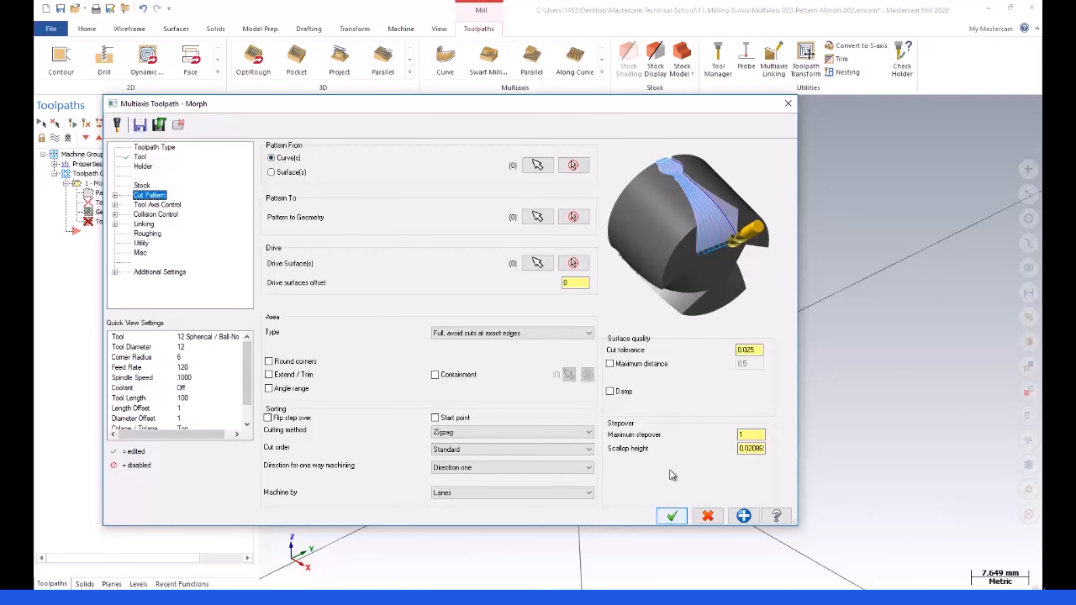
{"action": "mouse_move", "coordinate": [589, 104]}
{"action": "left_mouse_down"}
{"action": "mouse_move", "coordinate": [652, 413]}
{"action": "mouse_move", "coordinate": [644, 471]}
{"action": "mouse_move", "coordinate": [619, 396]}
{"action": "mouse_move", "coordinate": [597, 100]}
{"action": "left_mouse_up"}
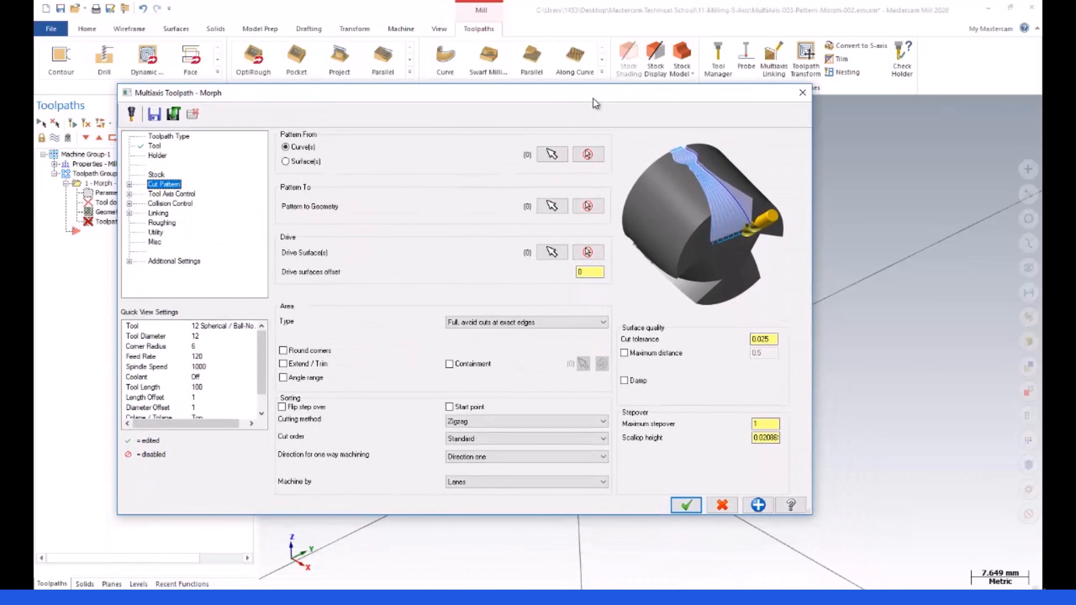
{"action": "left_click", "coordinate": [686, 505]}
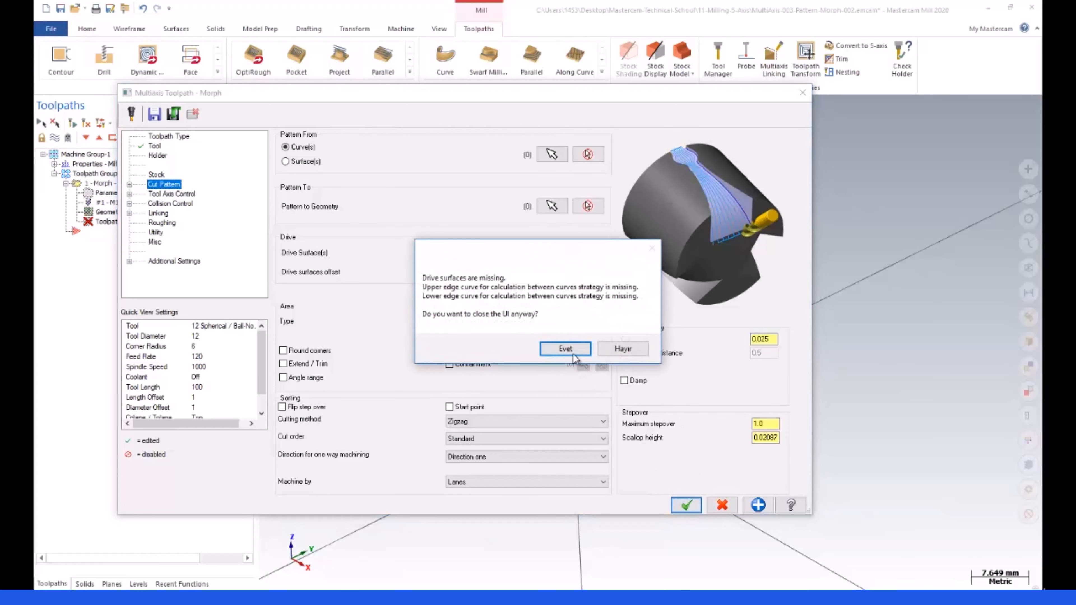
{"action": "left_click", "coordinate": [565, 347]}
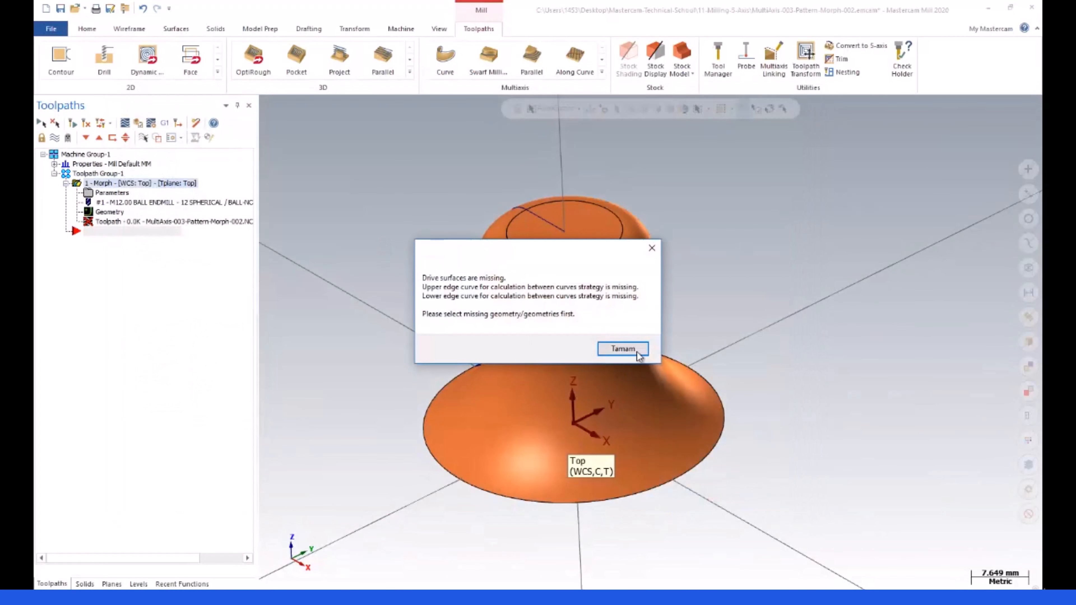
{"action": "left_click", "coordinate": [636, 350]}
{"action": "left_click", "coordinate": [532, 344]}
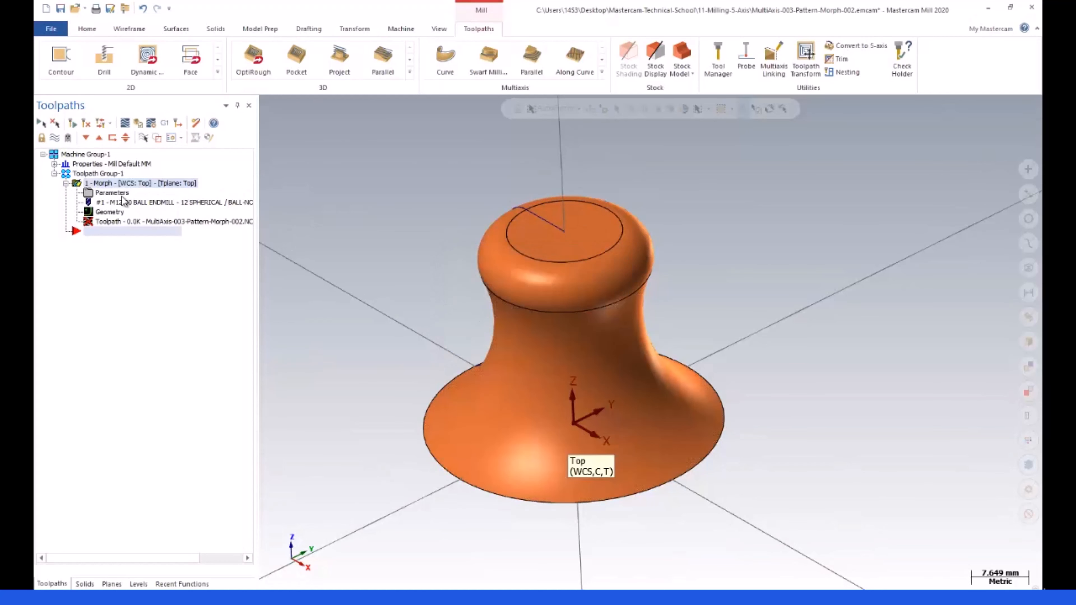
- Set the default wireframe color to dark green for new curves
{"action": "scroll", "coordinate": [473, 281], "scroll_direction": "up", "scroll_amount": 3}
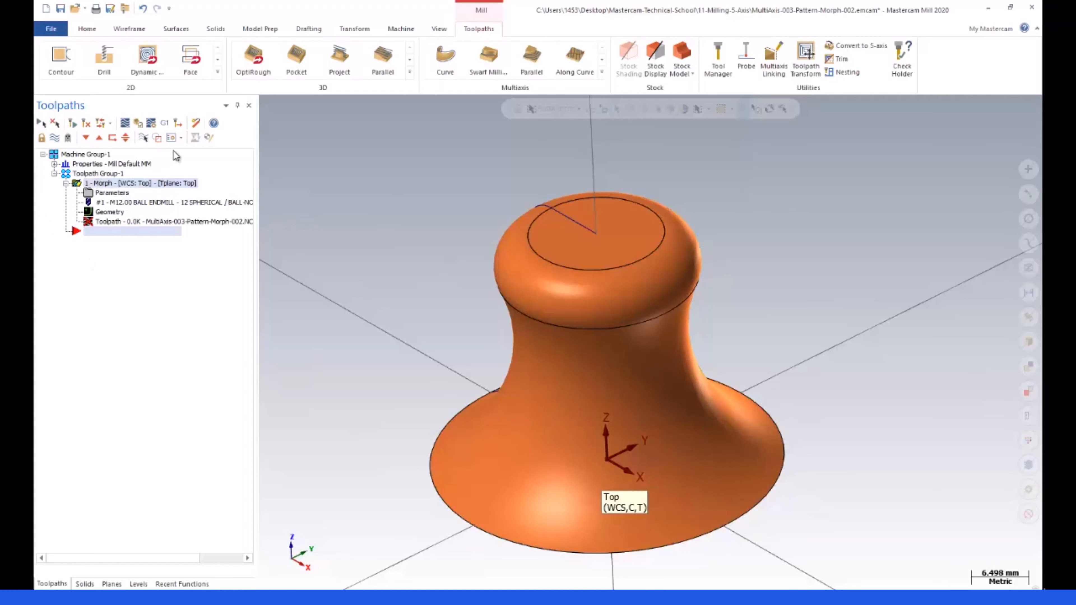
{"action": "left_click", "coordinate": [128, 30]}
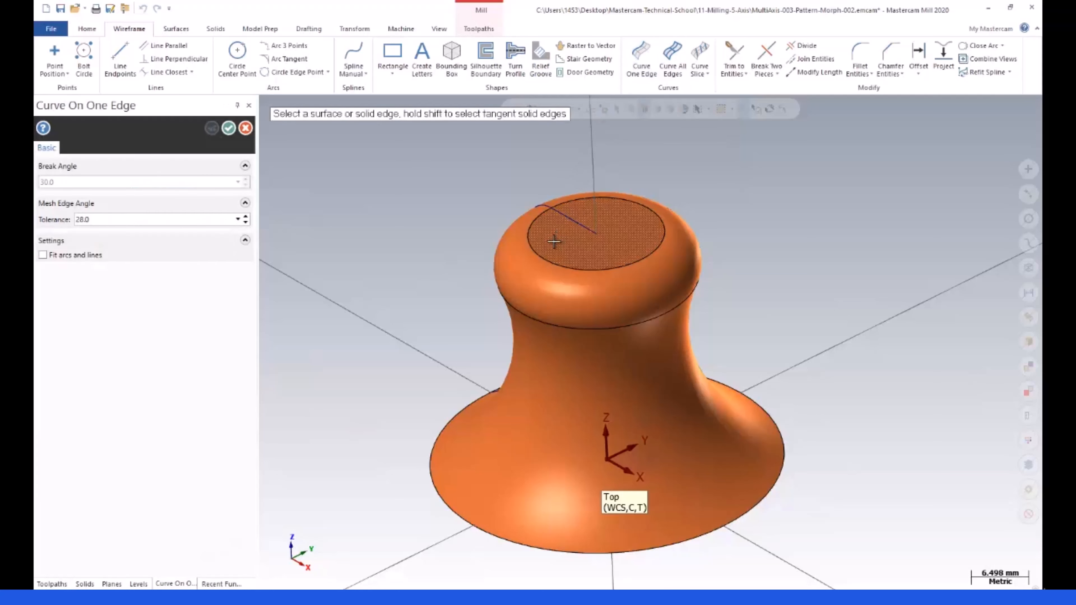
{"action": "key", "text": "Escape"}
{"action": "right_click", "coordinate": [398, 211]}
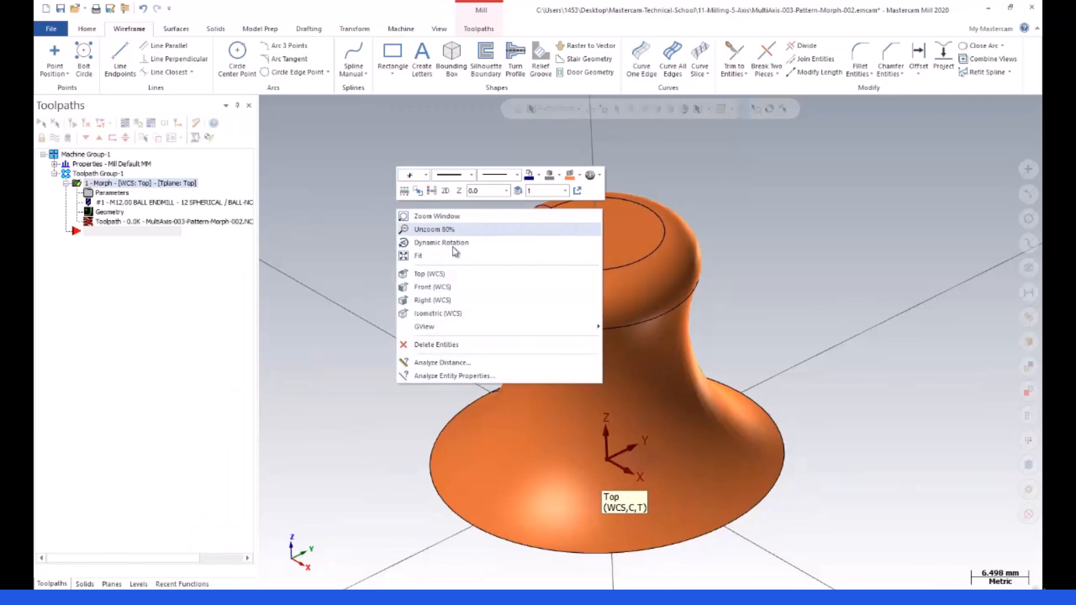
{"action": "left_click", "coordinate": [539, 175]}
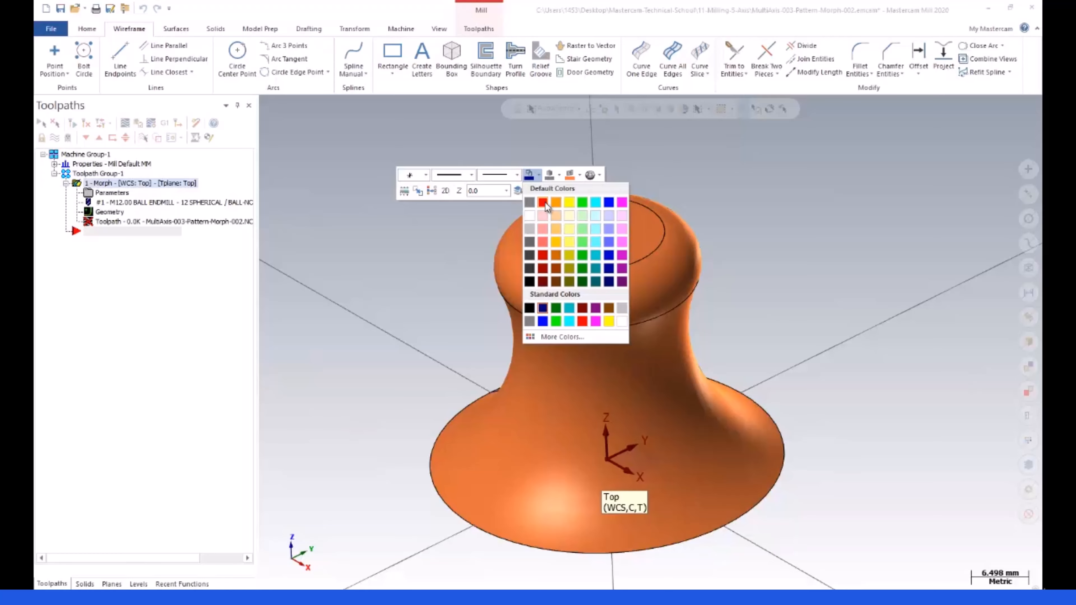
{"action": "left_click", "coordinate": [555, 309]}
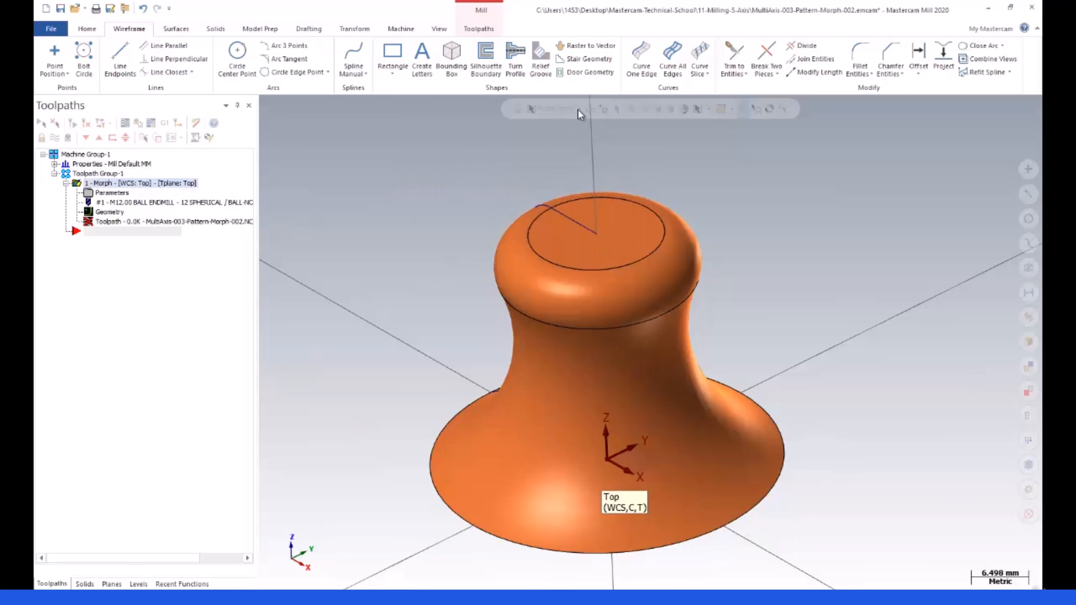
- Try to create a Curve One Edge curve along the circular edge of the flat top surface
{"action": "left_click", "coordinate": [641, 60]}
{"action": "left_click", "coordinate": [549, 238]}
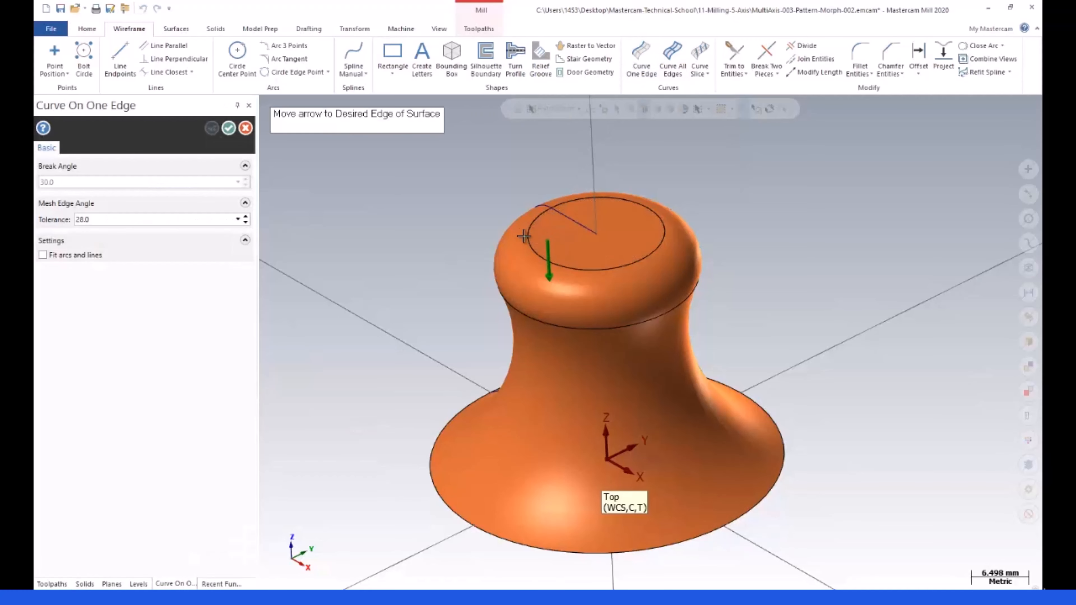
{"action": "left_click", "coordinate": [523, 236]}
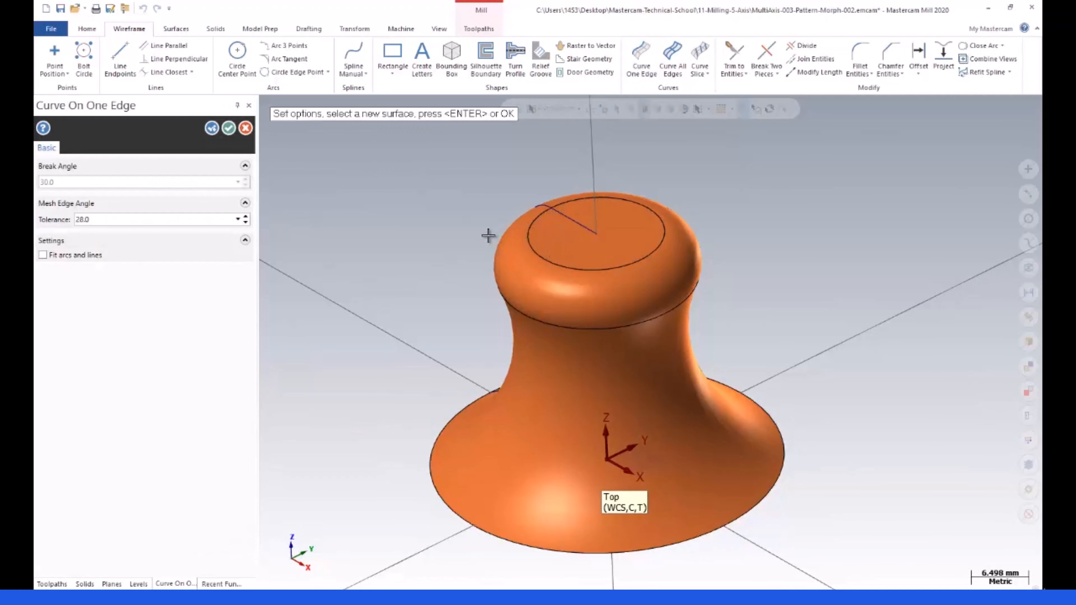
{"action": "key", "text": "Return"}
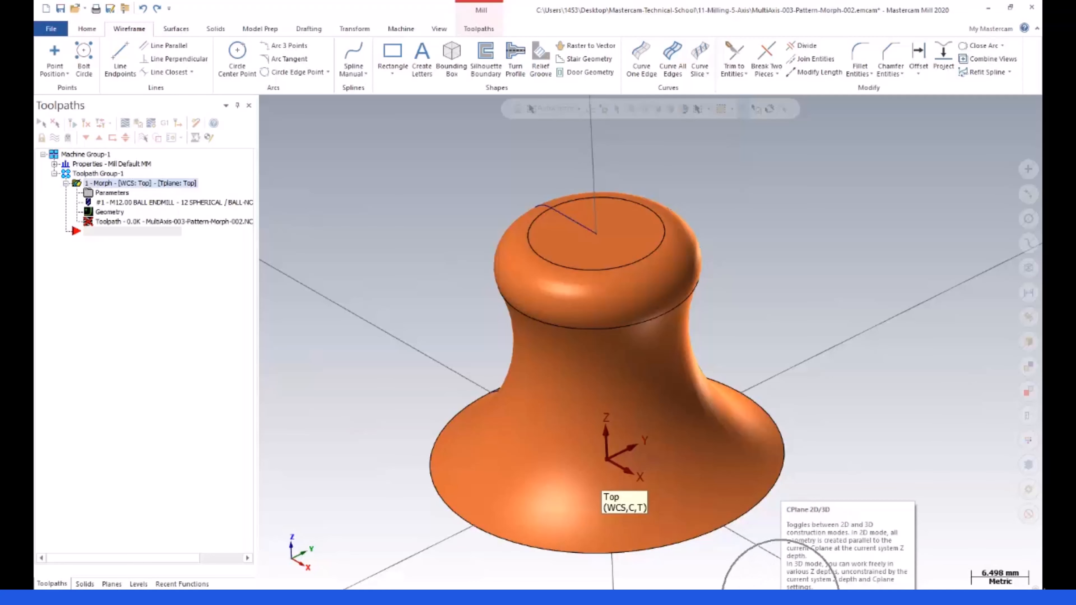
- Create edge curves on the flat top's circle, the lower edge of the rounded head and the outer base edge
{"action": "left_click", "coordinate": [641, 57]}
{"action": "left_click", "coordinate": [498, 233]}
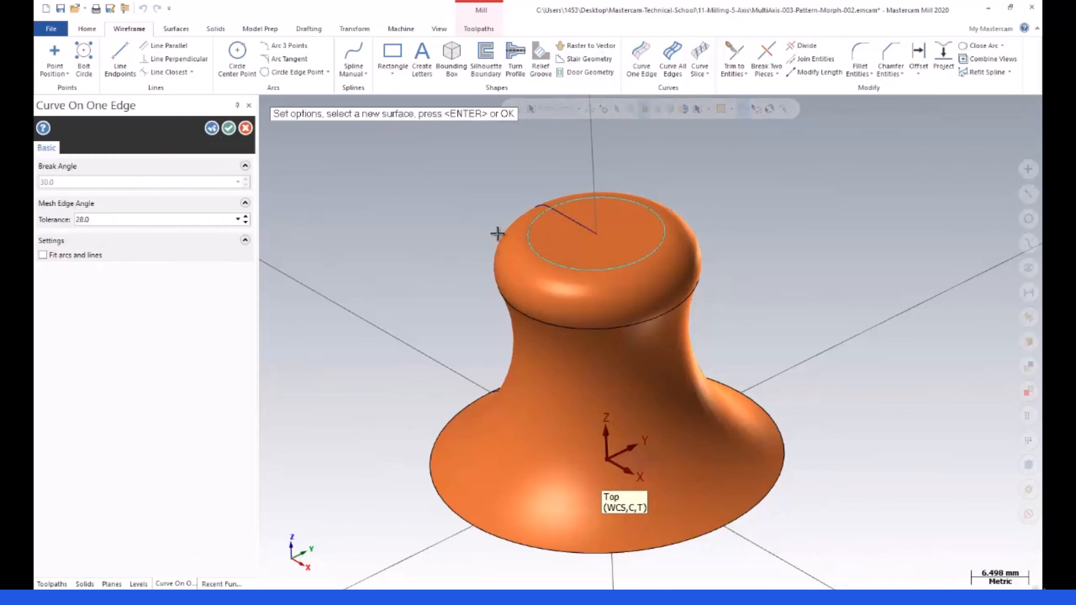
{"action": "left_click", "coordinate": [509, 281]}
{"action": "left_click", "coordinate": [543, 347]}
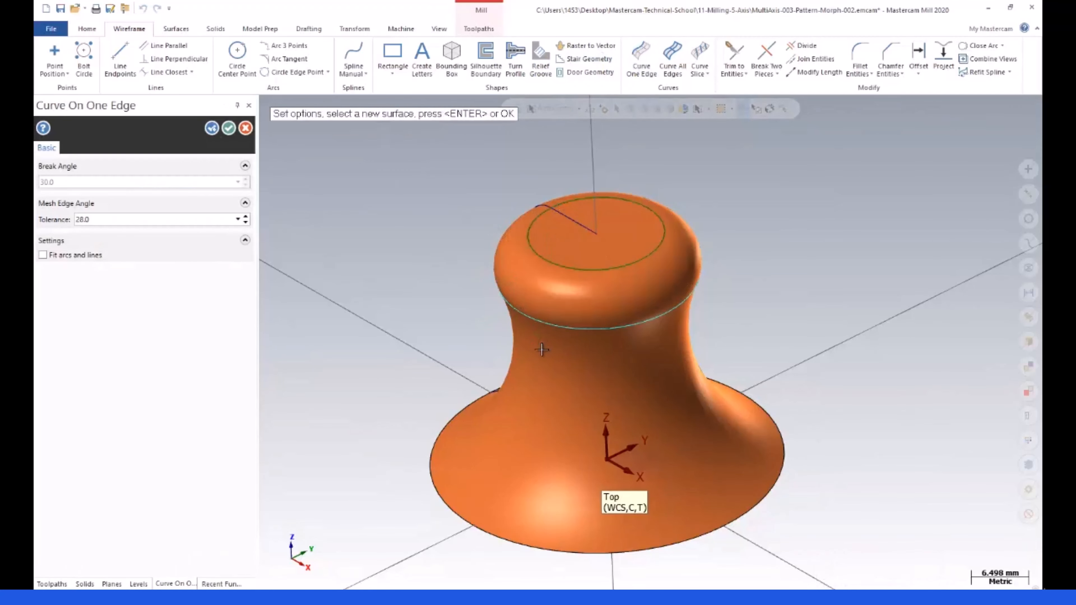
{"action": "left_click", "coordinate": [479, 434]}
{"action": "left_click", "coordinate": [409, 426]}
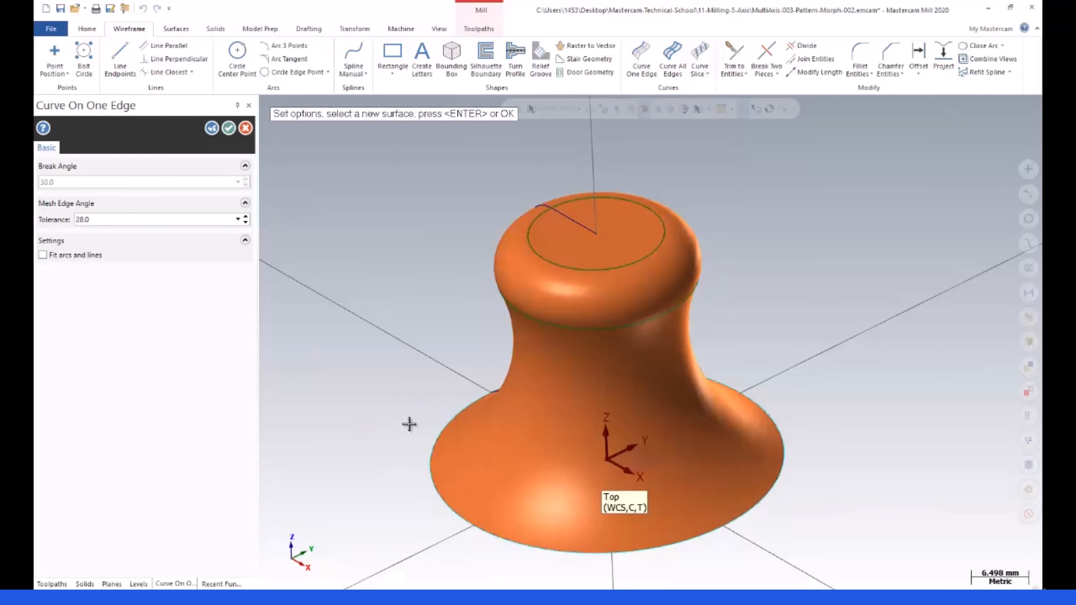
{"action": "left_click", "coordinate": [228, 128]}
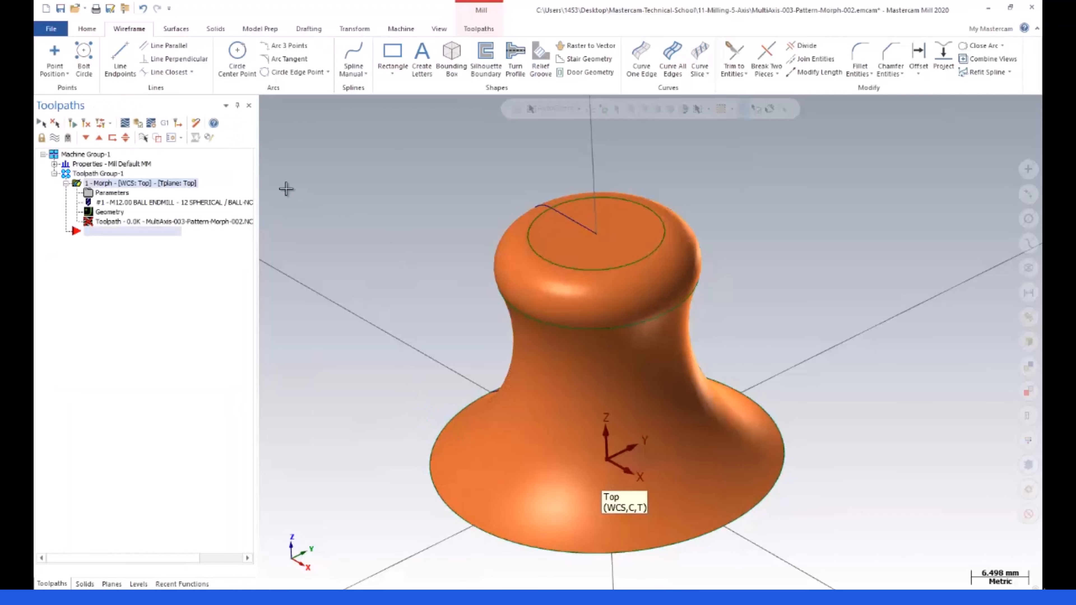
- Display the model in wireframe so that the revolve profile inside the surfaces can be picked
{"action": "middle_click_drag", "start_coordinate": [487, 319], "coordinate": [521, 315]}
{"action": "scroll", "coordinate": [534, 314], "scroll_direction": "up", "scroll_amount": 3}
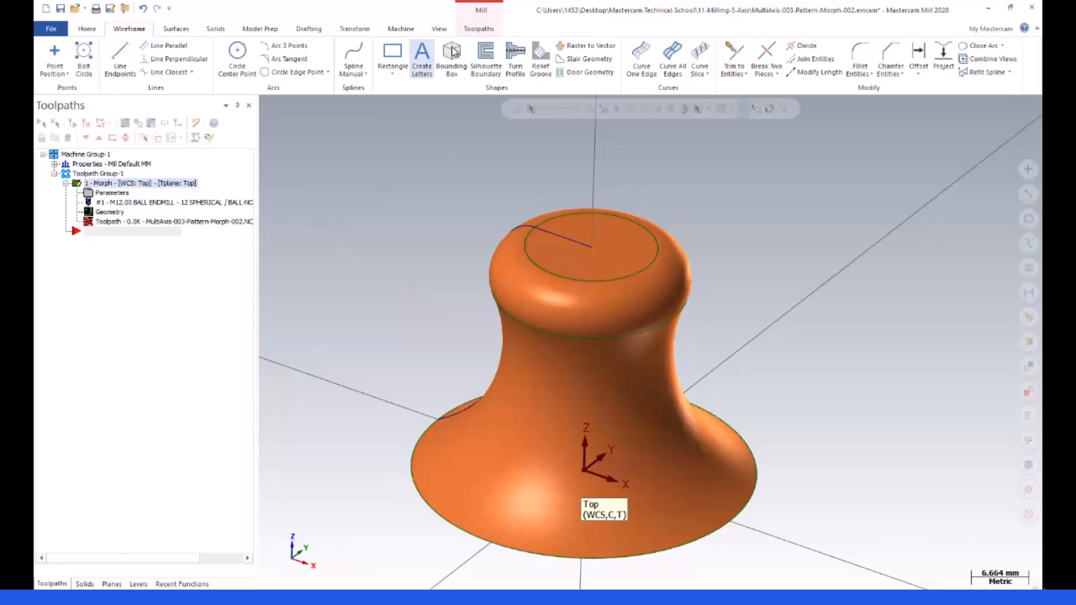
{"action": "left_click", "coordinate": [439, 28]}
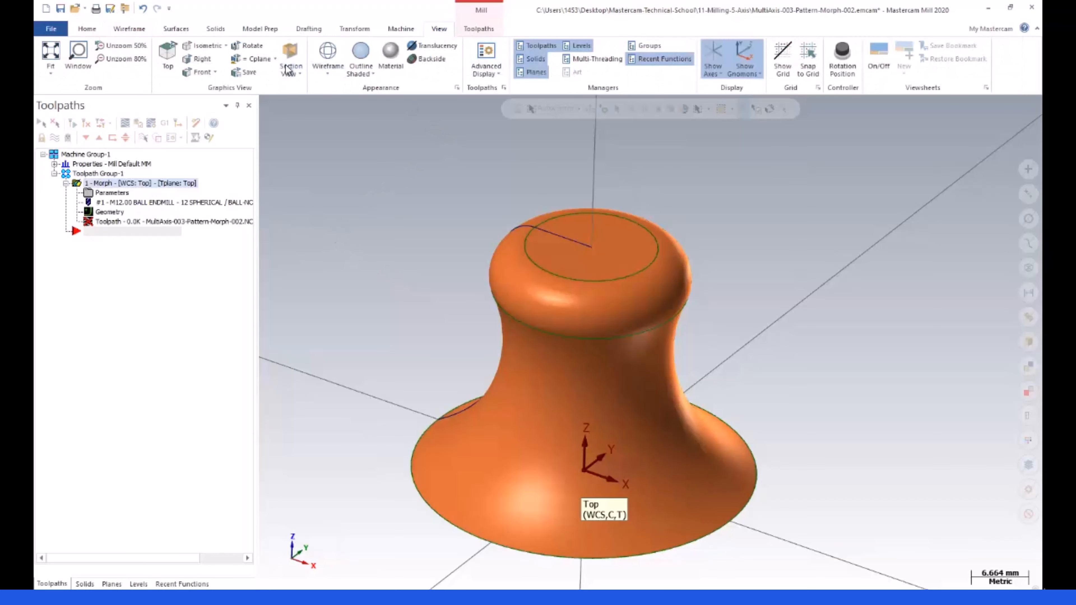
{"action": "left_click", "coordinate": [328, 53]}
- Move the blue revolve profile, including its axis and connecting lines, to level 2 instead of the active level
{"action": "right_click", "coordinate": [337, 175]}
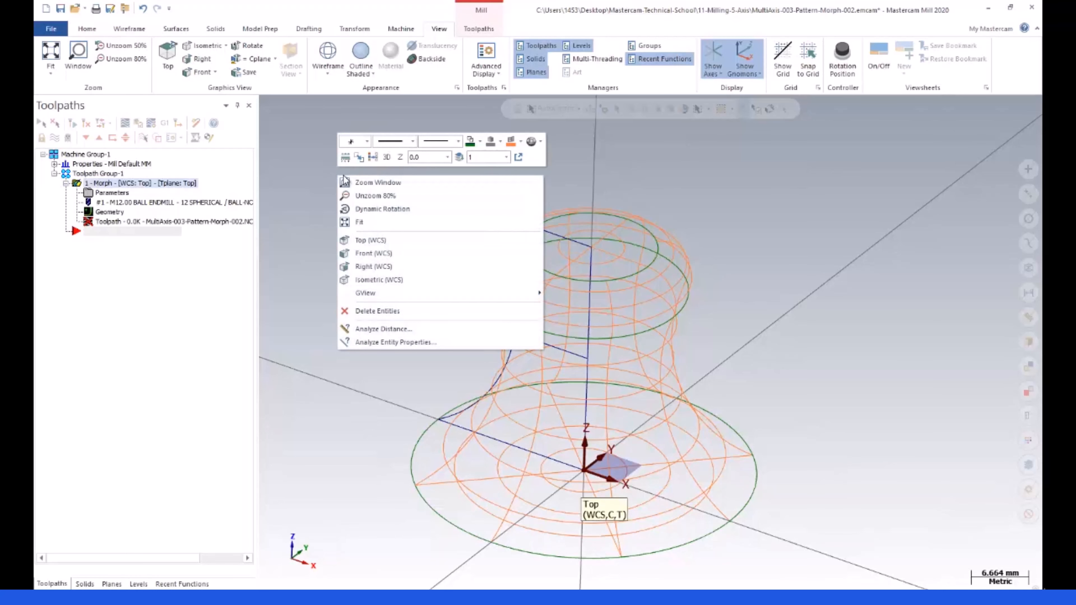
{"action": "left_click", "coordinate": [461, 157]}
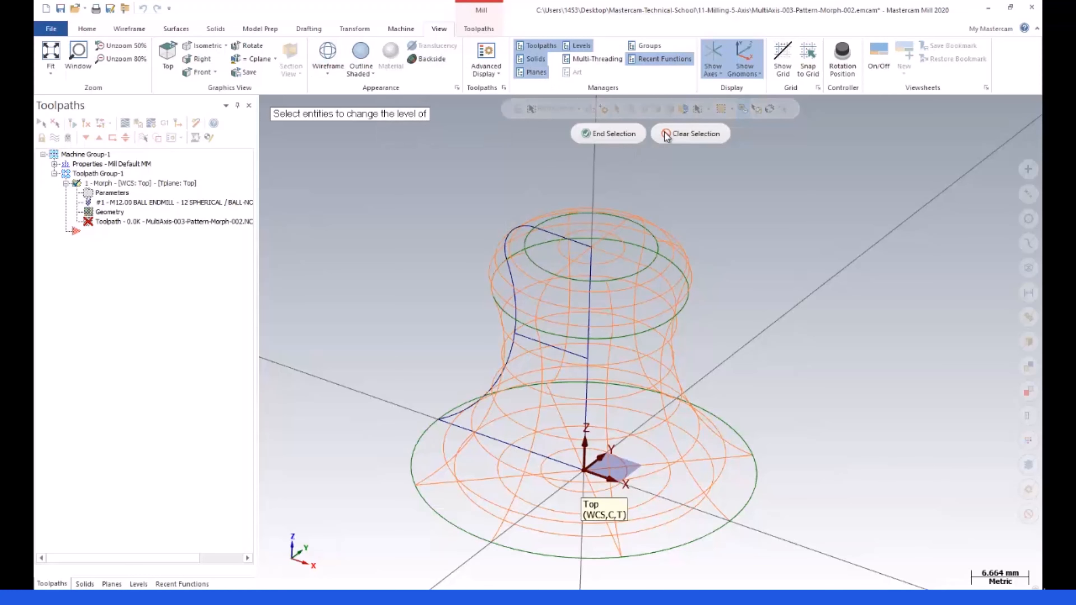
{"action": "left_click", "coordinate": [708, 109]}
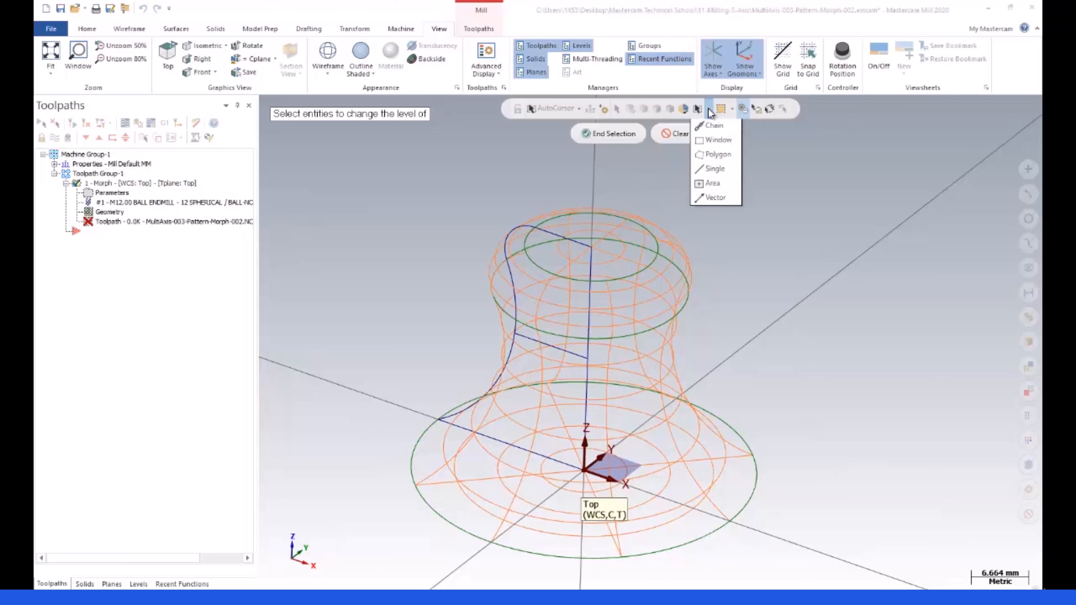
{"action": "left_click", "coordinate": [713, 139]}
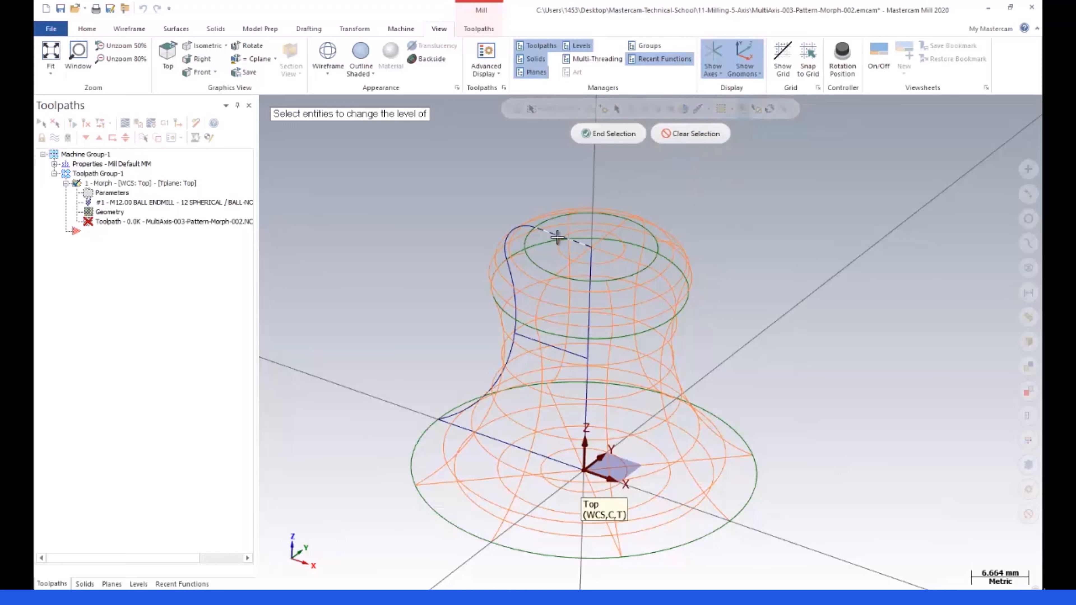
{"action": "left_click", "coordinate": [556, 234]}
{"action": "left_click", "coordinate": [511, 335]}
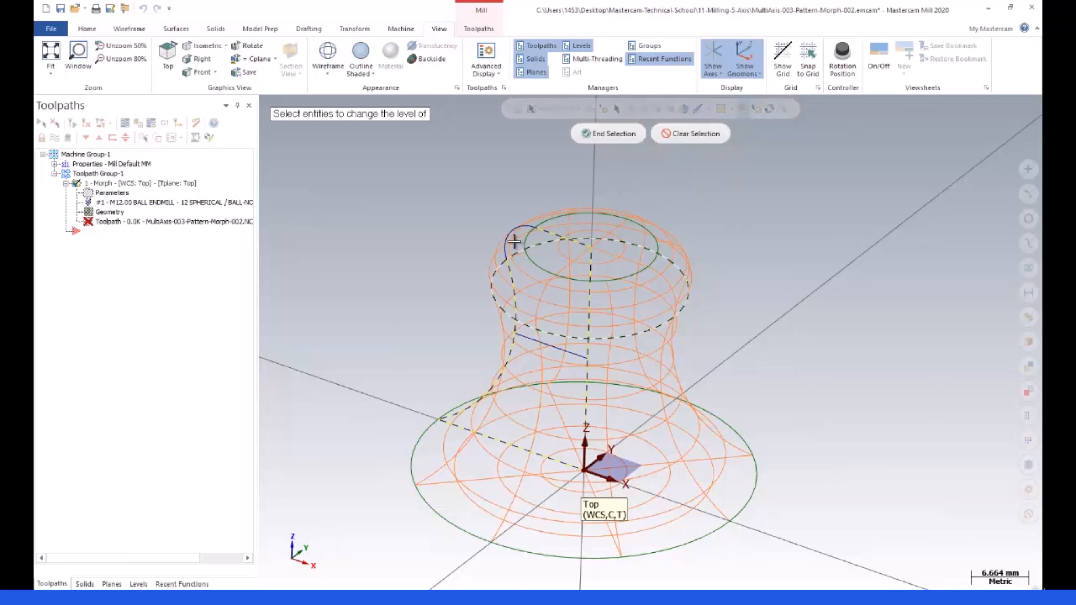
{"action": "left_click", "coordinate": [534, 339]}
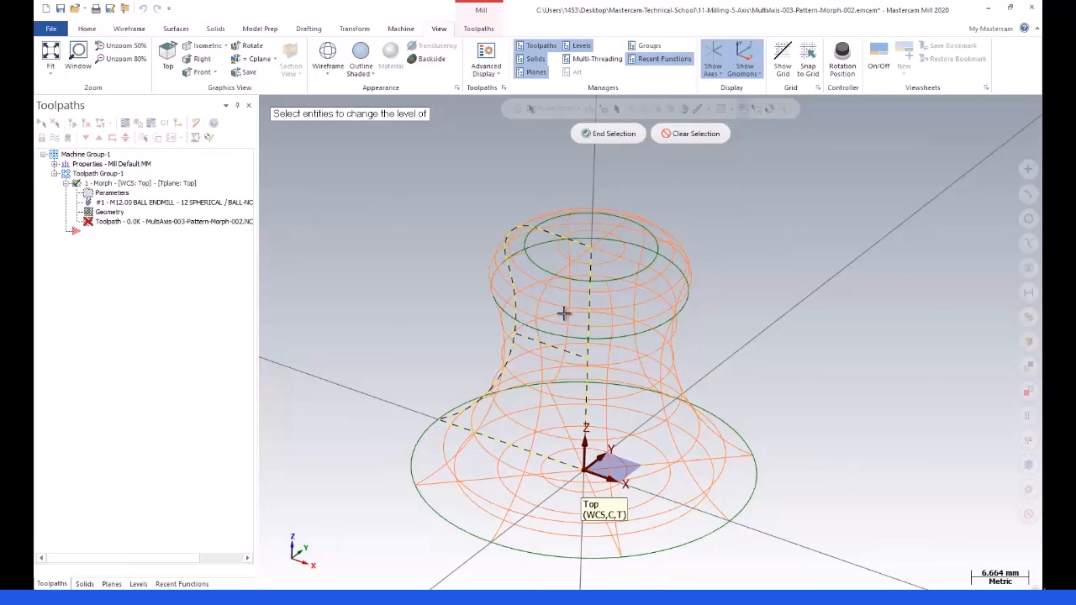
{"action": "left_click", "coordinate": [615, 134]}
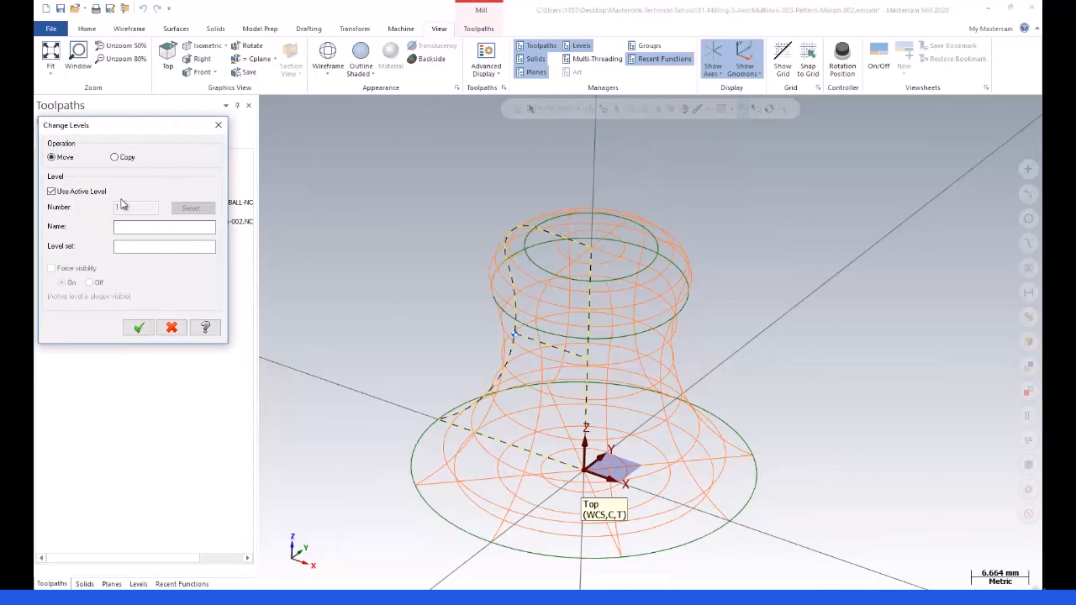
{"action": "left_click", "coordinate": [51, 191]}
{"action": "type", "text": "2"}
{"action": "left_click", "coordinate": [136, 329]}
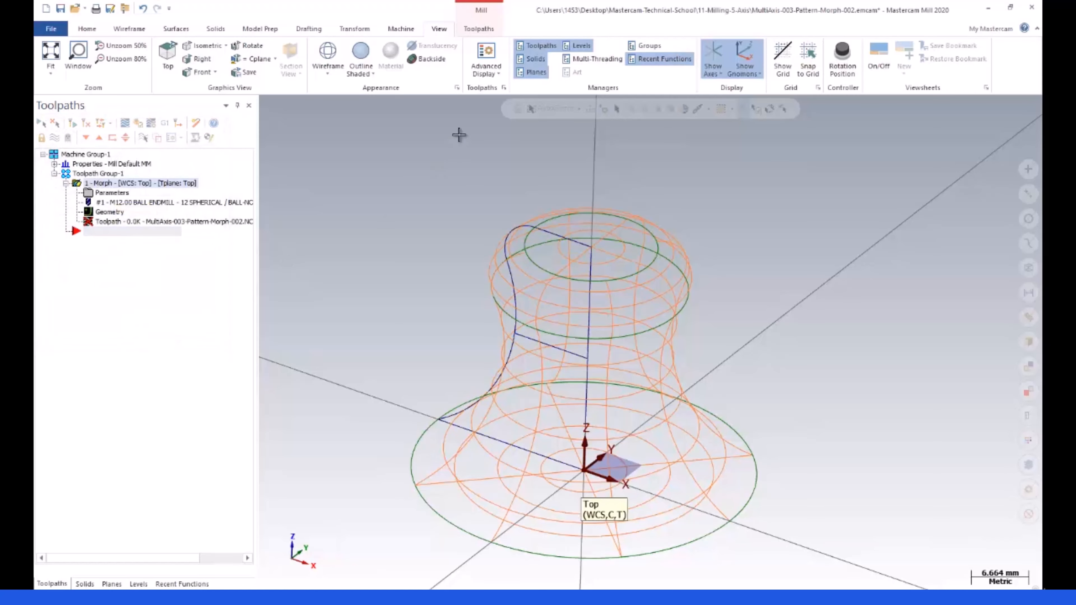
- Return the model to shaded display and hide level 2
{"action": "left_click", "coordinate": [361, 53]}
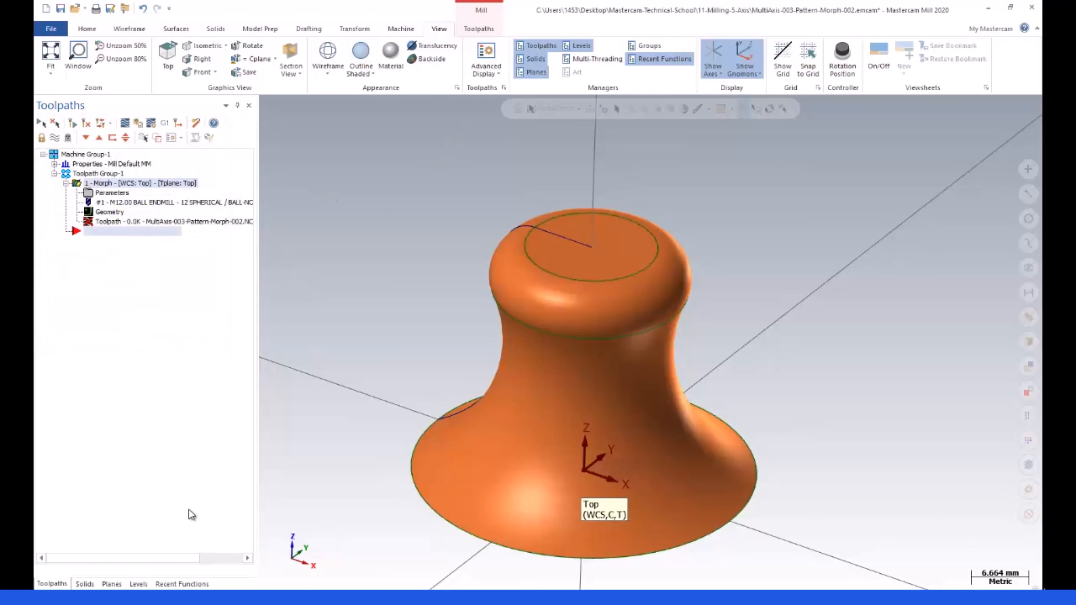
{"action": "left_click", "coordinate": [138, 585]}
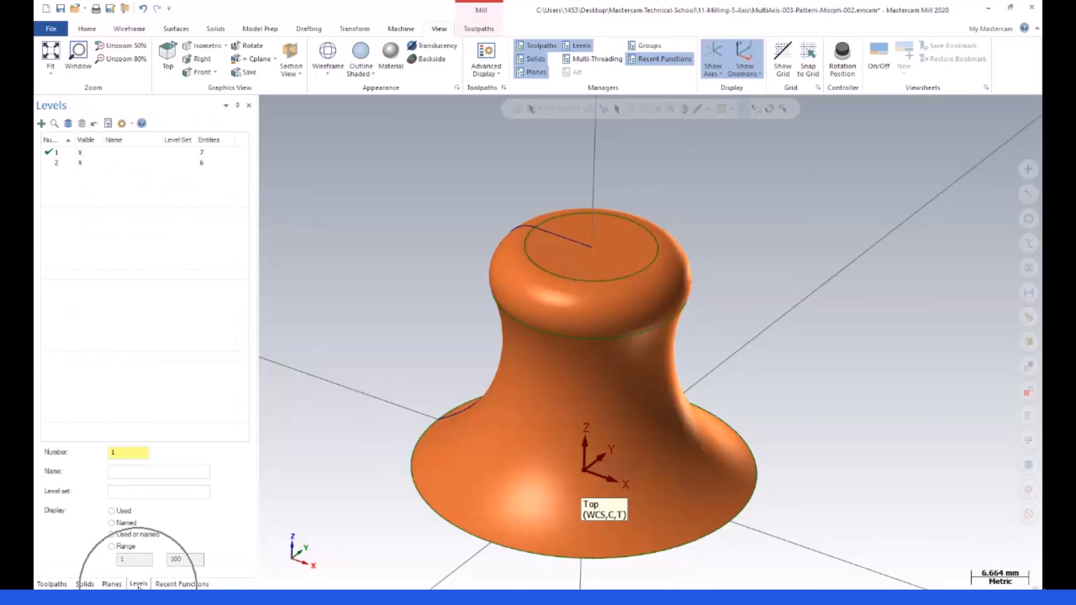
{"action": "left_click", "coordinate": [85, 164]}
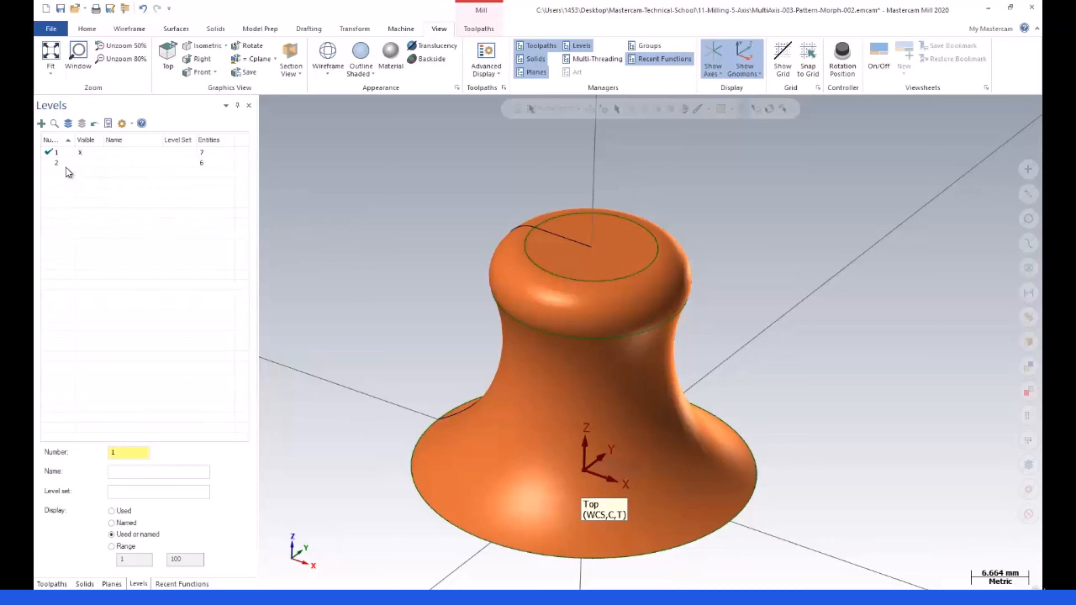
{"action": "left_click", "coordinate": [52, 584]}
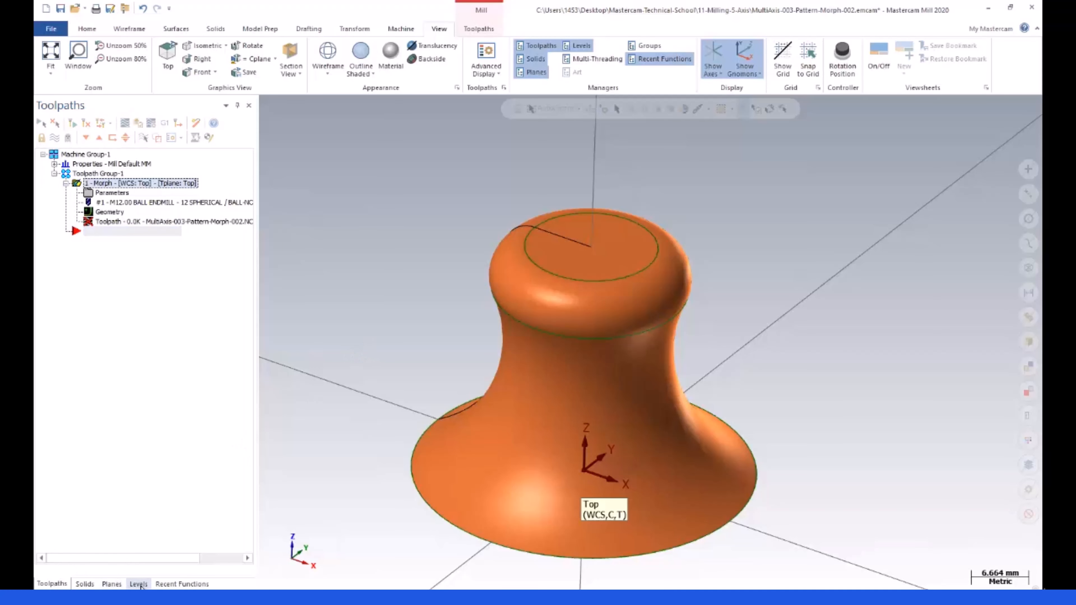
{"action": "left_click", "coordinate": [139, 584]}
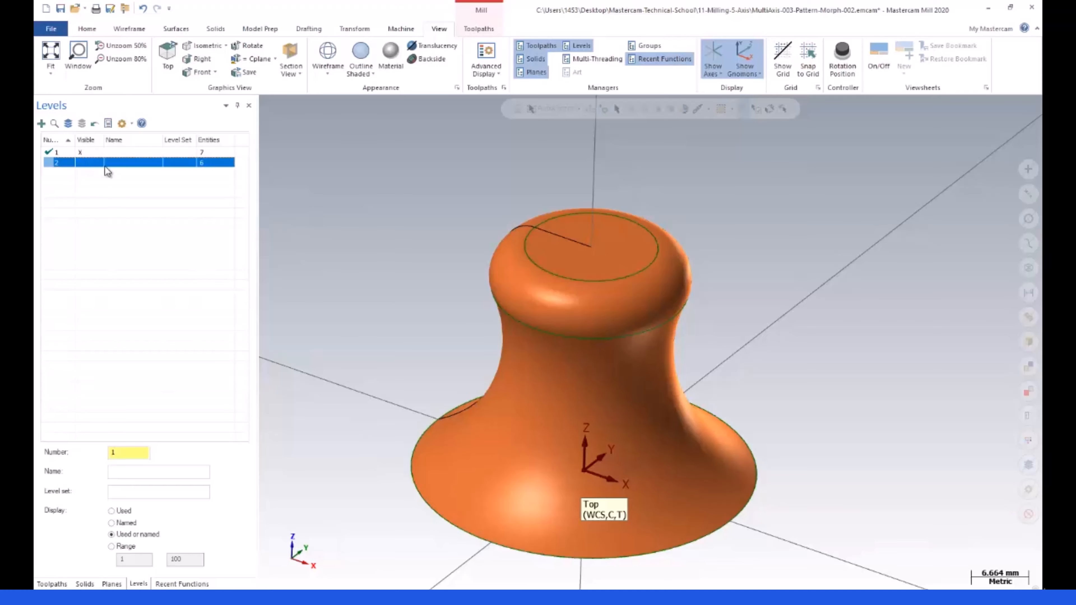
{"action": "left_click", "coordinate": [51, 584]}
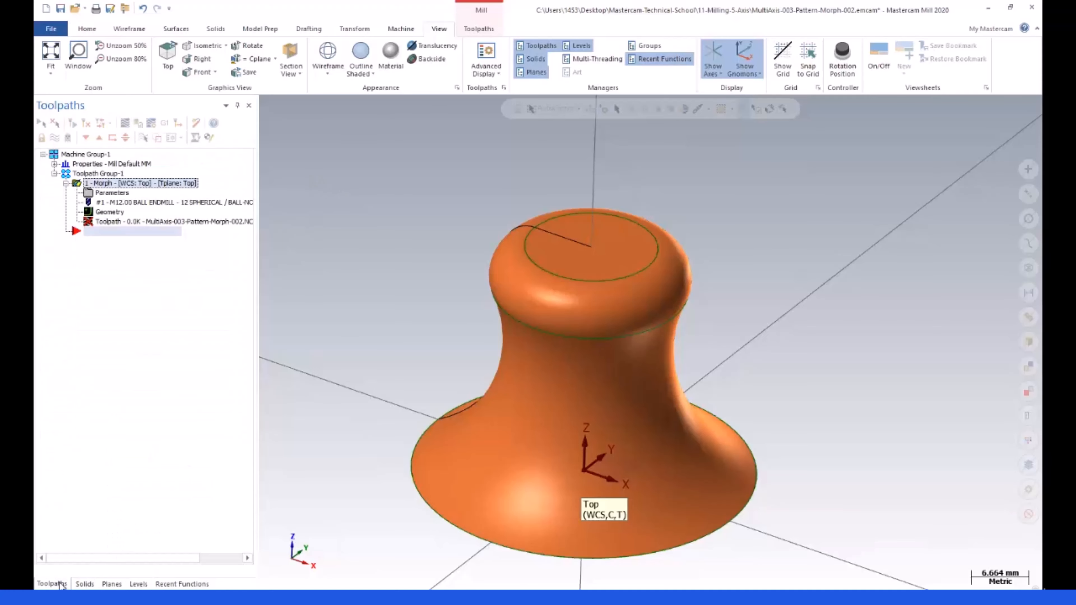
- In the Morph operation's Cut Pattern, assign the flat top's circular curve as the Pattern From curve with its chain direction reversed
{"action": "mouse_move", "coordinate": [392, 314]}
{"action": "middle_mouse_down"}
{"action": "mouse_move", "coordinate": [497, 373]}
{"action": "mouse_move", "coordinate": [437, 301]}
{"action": "mouse_move", "coordinate": [350, 303]}
{"action": "mouse_move", "coordinate": [360, 313]}
{"action": "middle_mouse_up"}
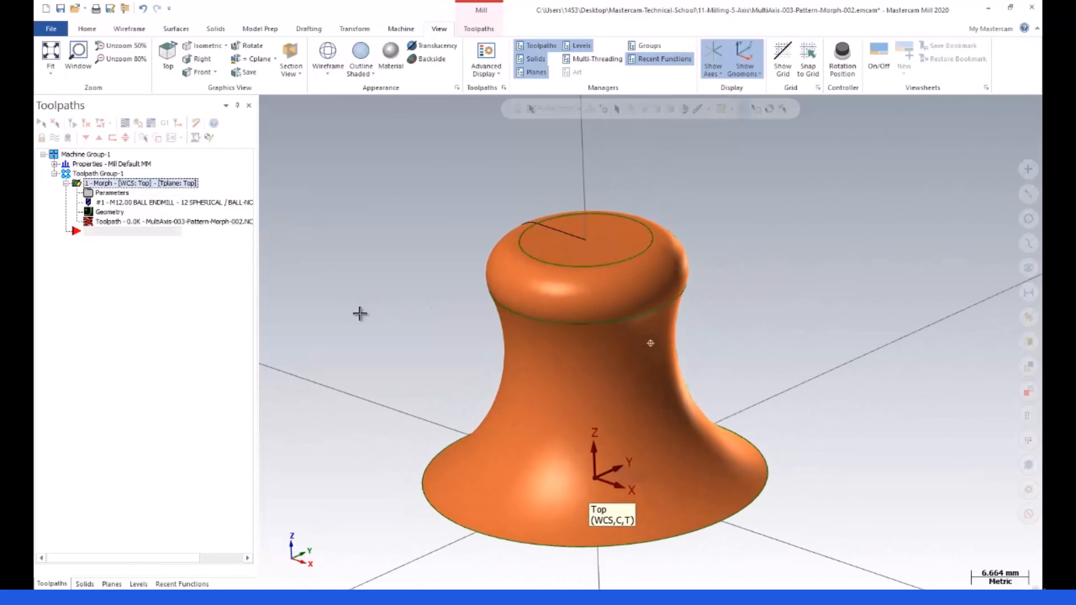
{"action": "left_click", "coordinate": [98, 195]}
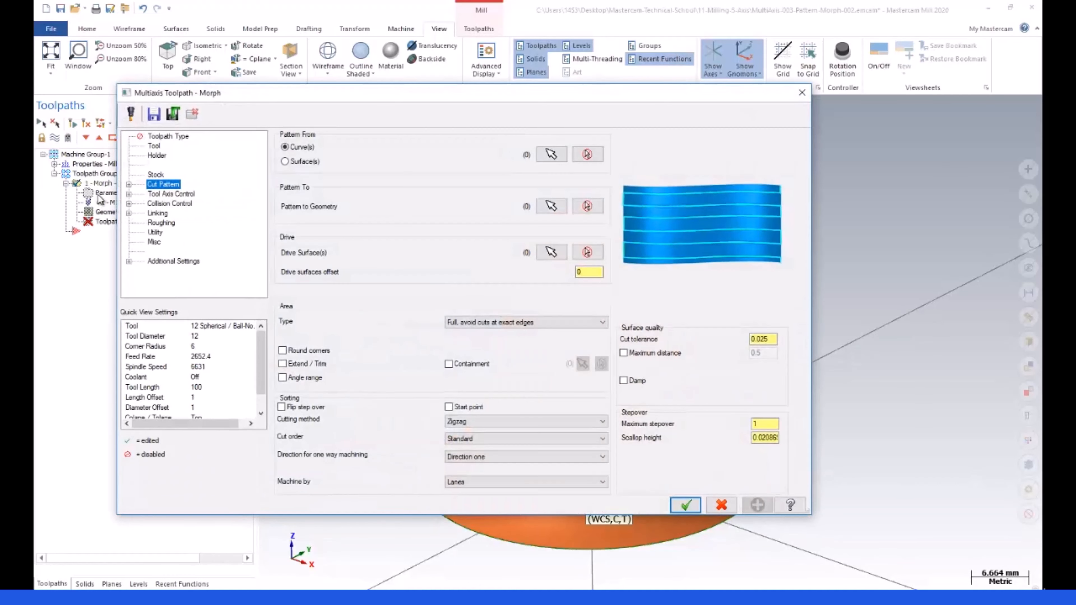
{"action": "left_click_drag", "start_coordinate": [268, 100], "coordinate": [253, 132]}
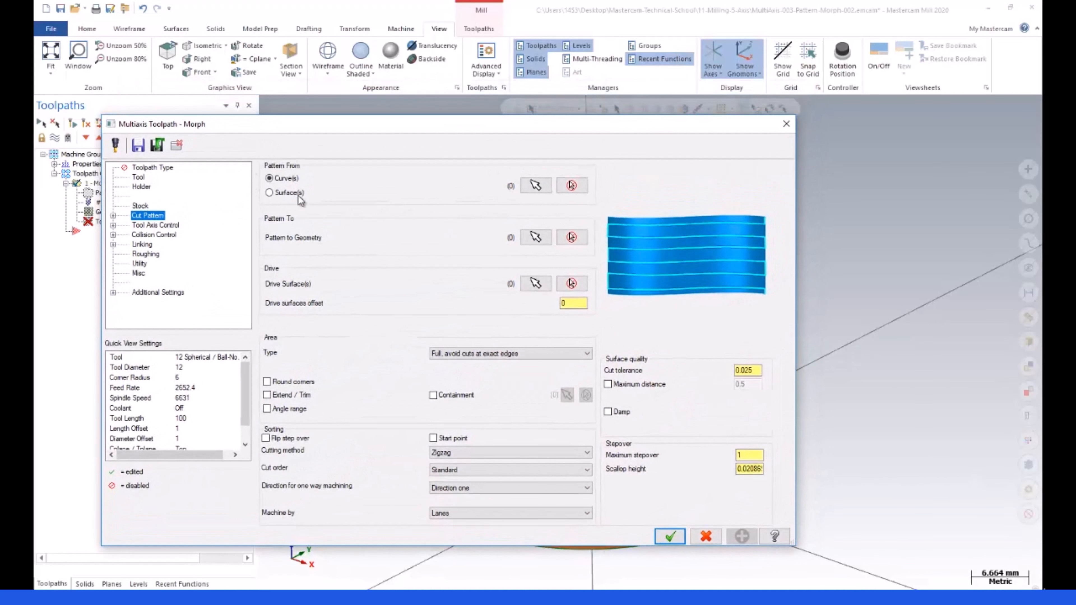
{"action": "left_click", "coordinate": [535, 186]}
{"action": "left_click", "coordinate": [513, 240]}
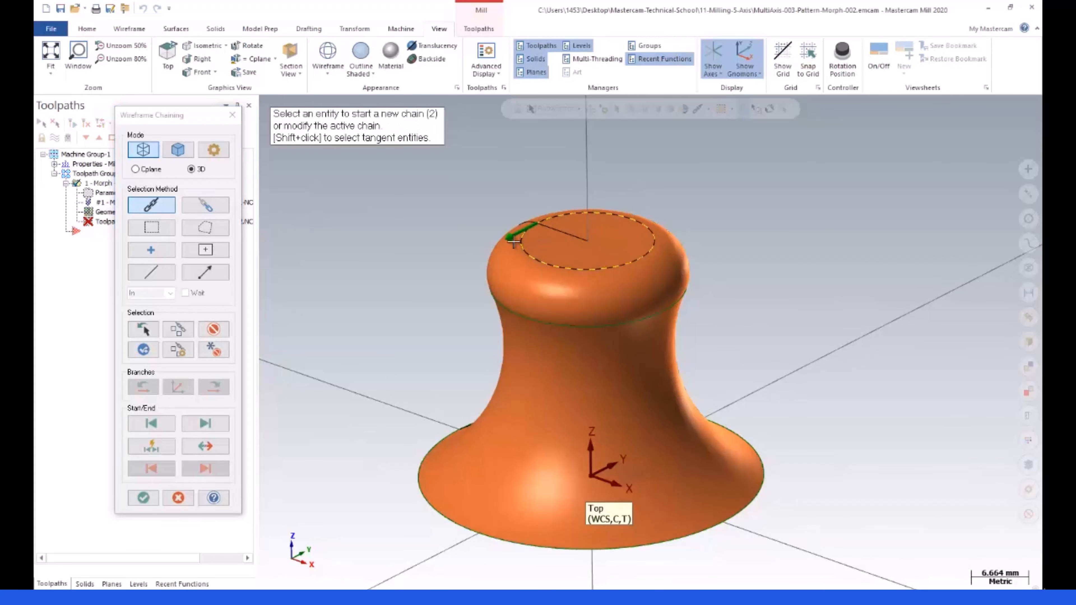
{"action": "mouse_move", "coordinate": [493, 268]}
{"action": "middle_mouse_down"}
{"action": "mouse_move", "coordinate": [530, 259]}
{"action": "mouse_move", "coordinate": [563, 275]}
{"action": "mouse_move", "coordinate": [596, 270]}
{"action": "mouse_move", "coordinate": [600, 302]}
{"action": "middle_mouse_up"}
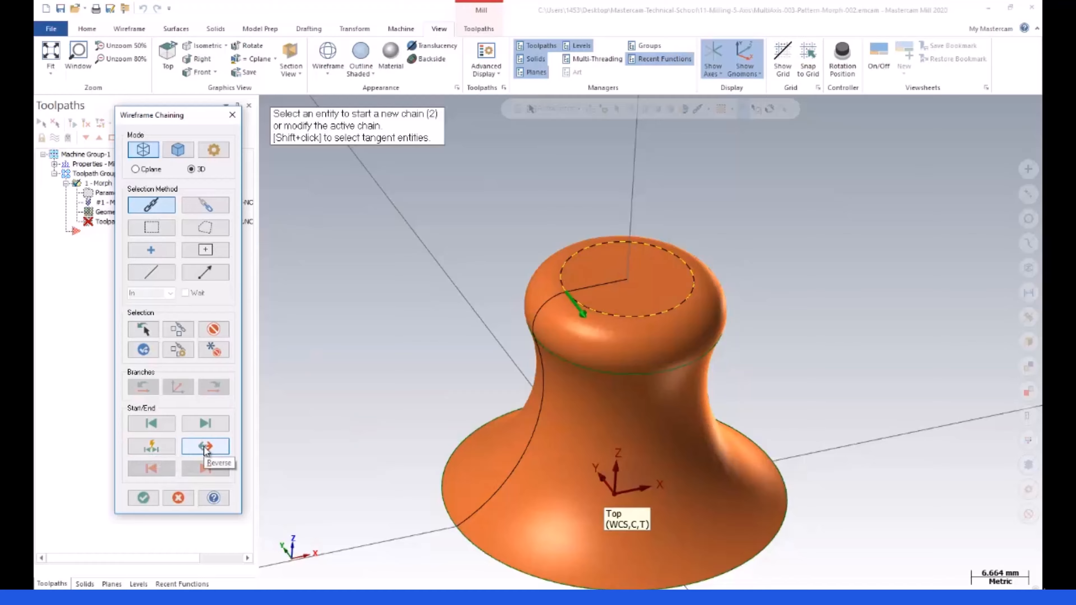
{"action": "left_click", "coordinate": [204, 447]}
{"action": "left_click", "coordinate": [144, 497]}
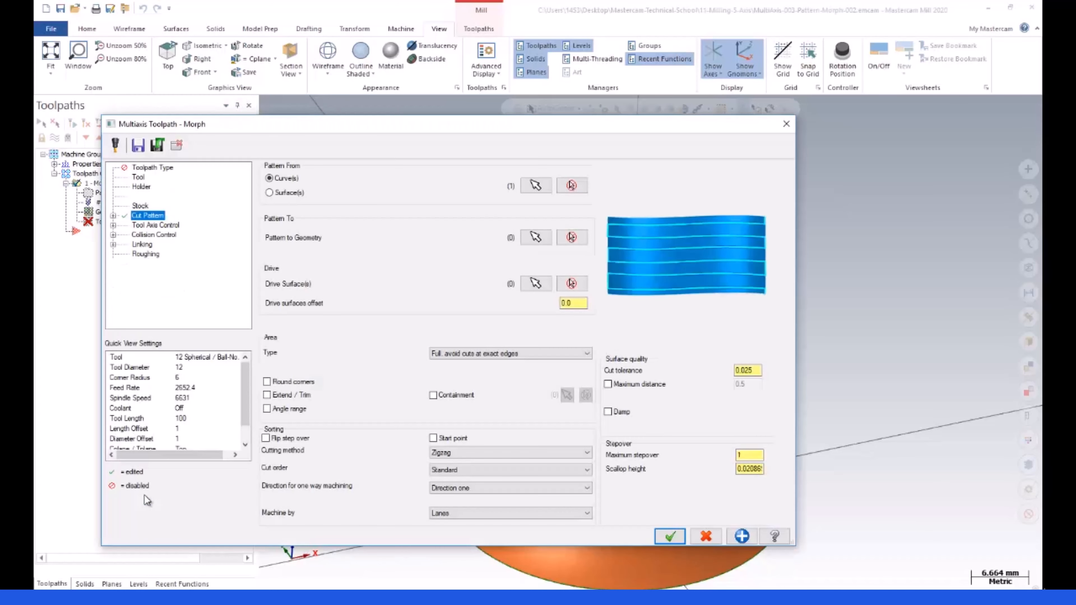
- Assign the curve at the rounded head's lower edge as Pattern To geometry and the rounded head face as the drive surface
{"action": "left_click", "coordinate": [536, 237]}
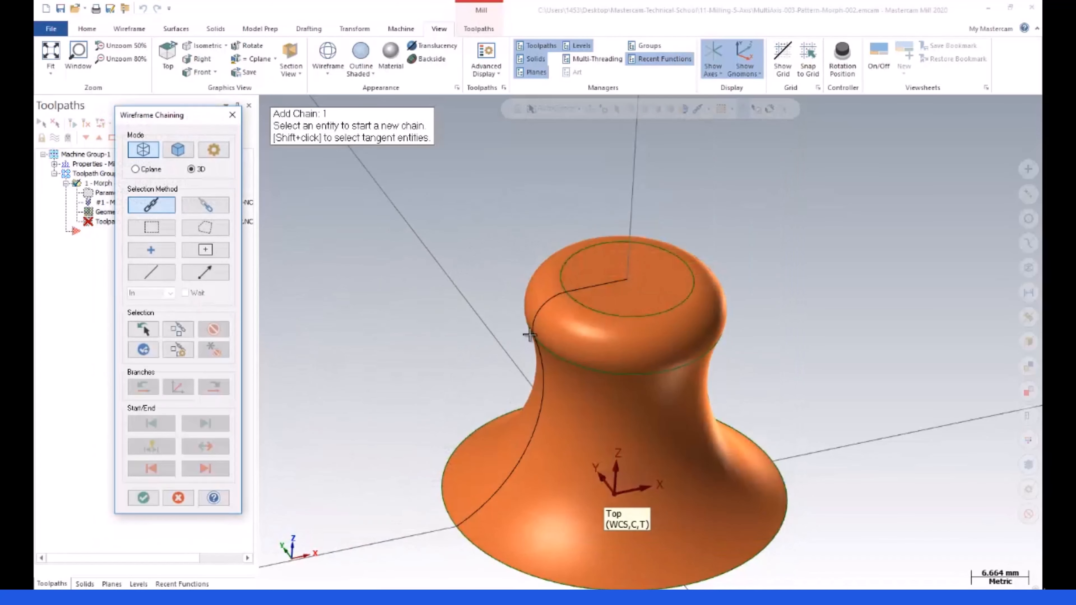
{"action": "left_click", "coordinate": [531, 329]}
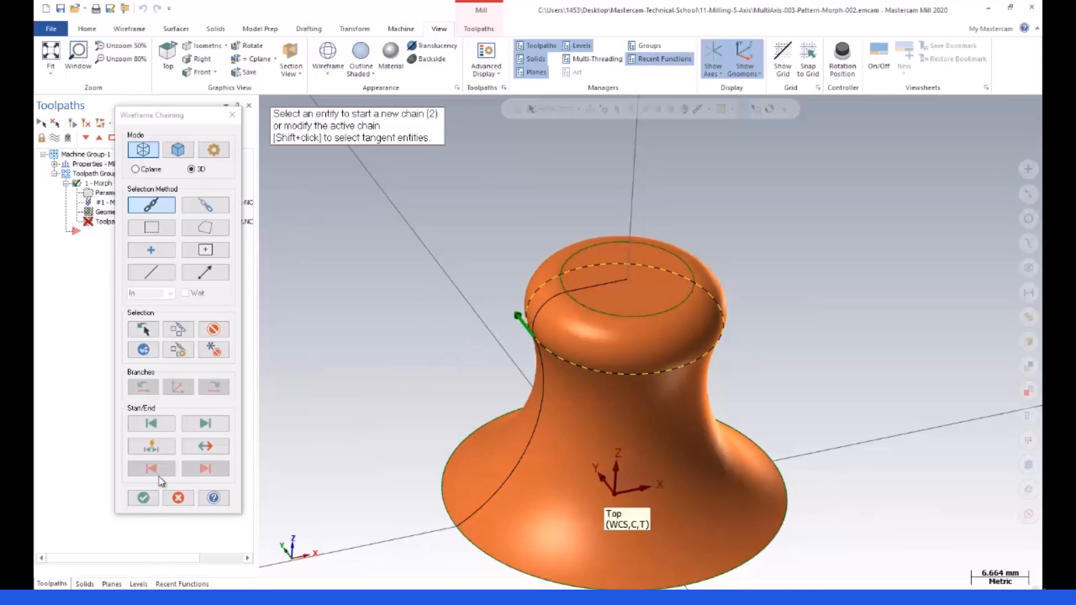
{"action": "left_click", "coordinate": [144, 497]}
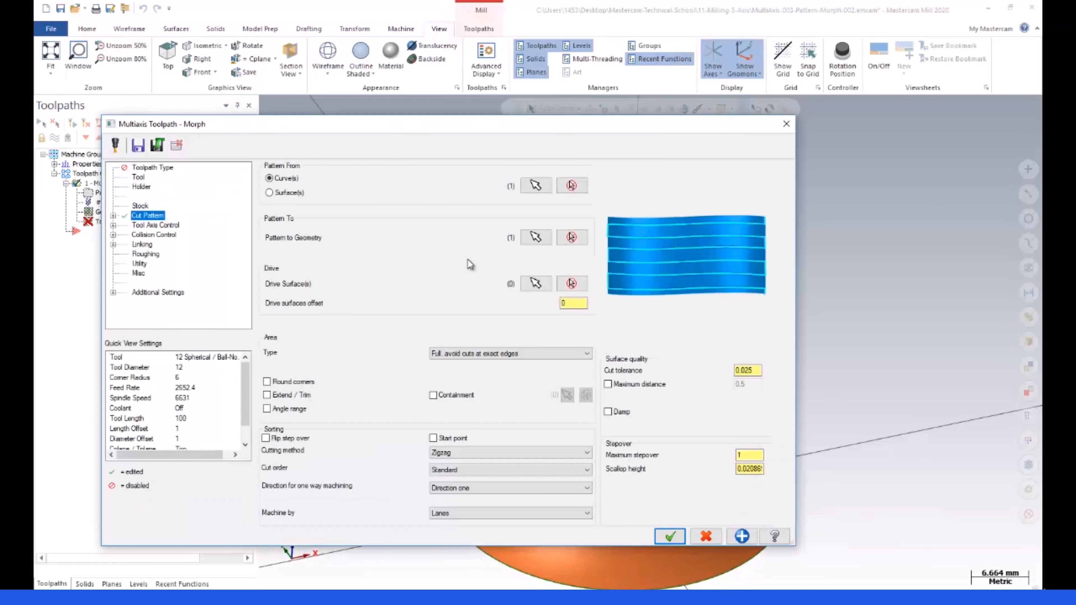
{"action": "left_click", "coordinate": [536, 284]}
{"action": "left_click", "coordinate": [551, 258]}
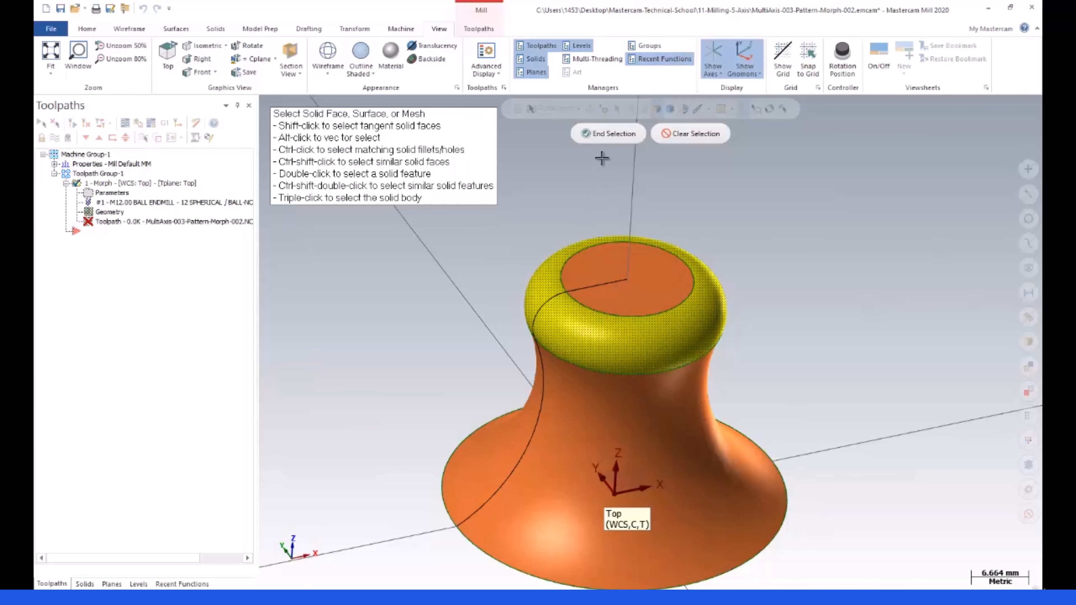
{"action": "left_click", "coordinate": [608, 133]}
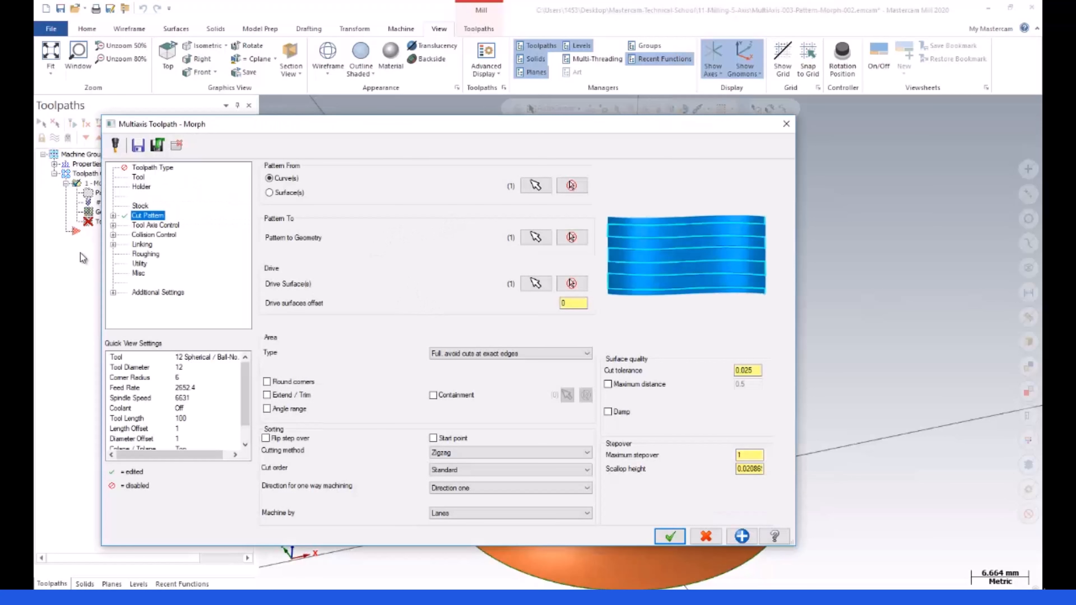
- Review the Tool Axis Control settings and accept the Morph operation
{"action": "left_click", "coordinate": [149, 225]}
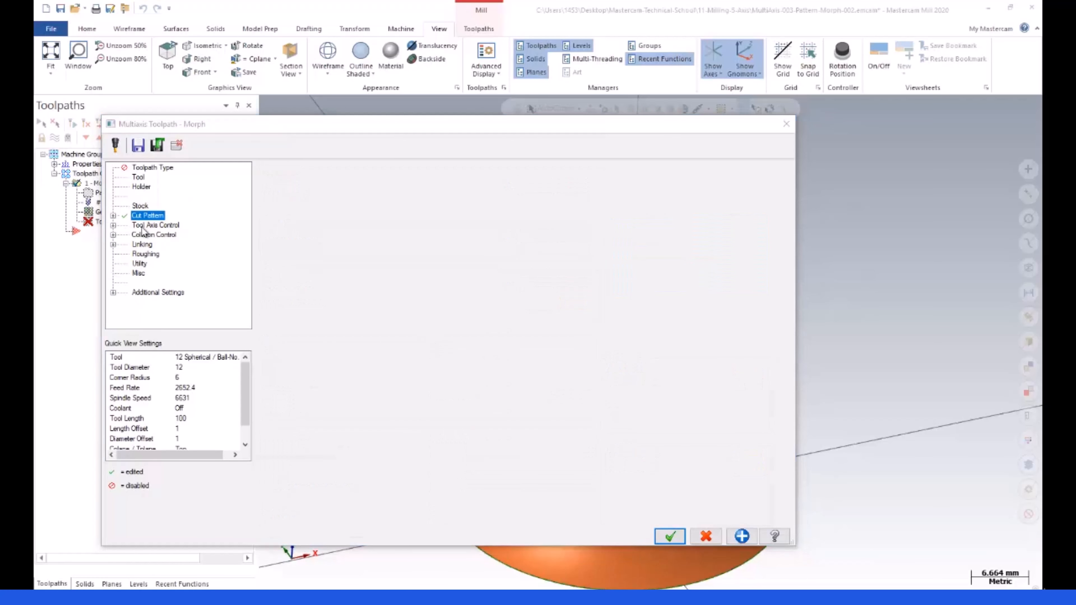
{"action": "left_click", "coordinate": [113, 225]}
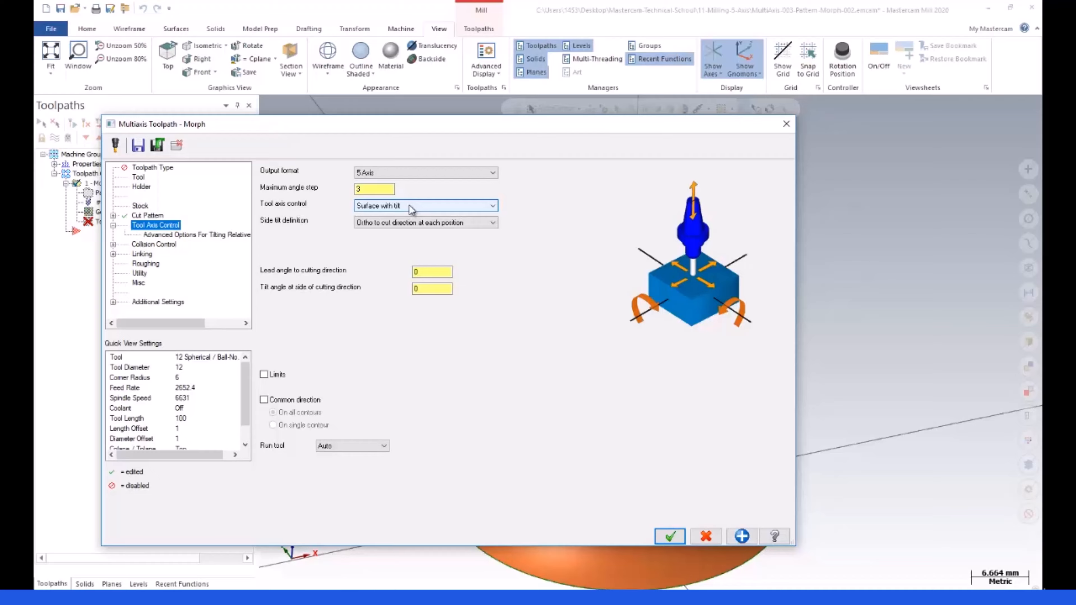
{"action": "left_click", "coordinate": [671, 538]}
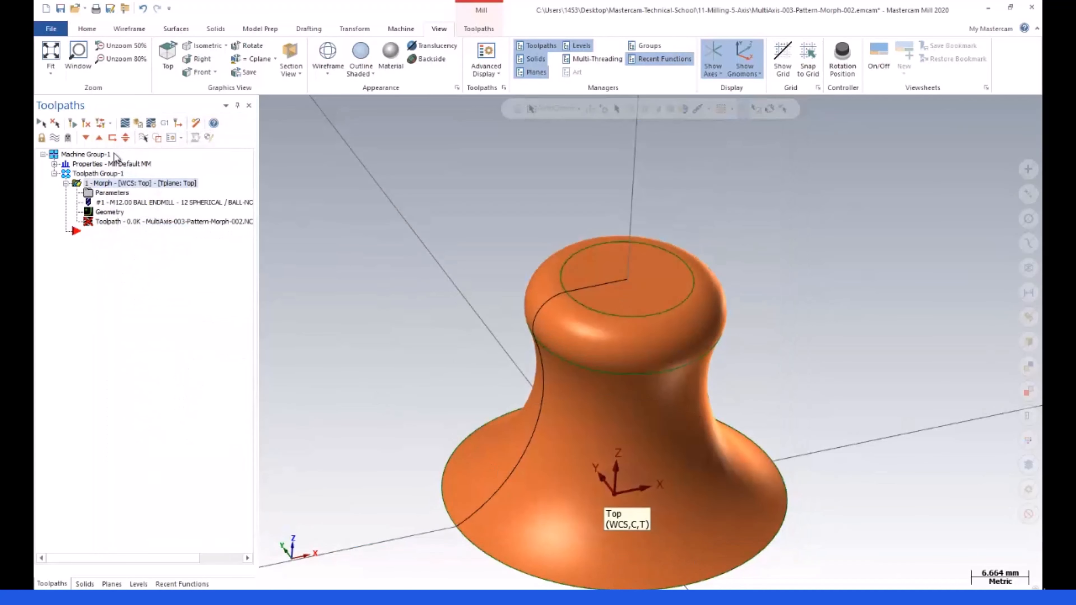
- Regenerate the Morph toolpath and inspect its passes around the rounded head
{"action": "left_click", "coordinate": [86, 123]}
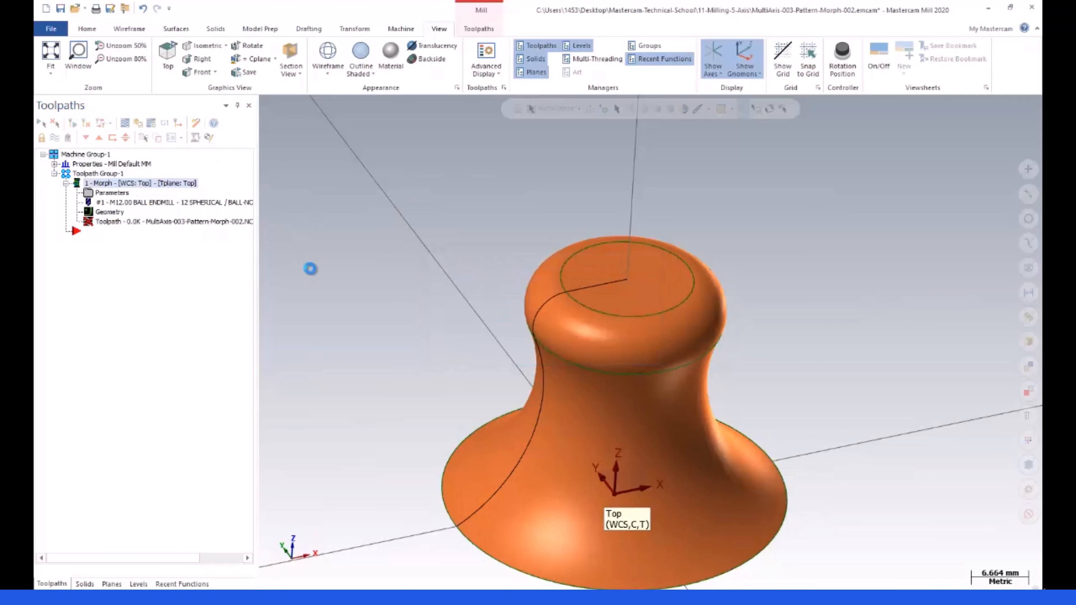
{"action": "scroll", "coordinate": [403, 334], "scroll_direction": "down", "scroll_amount": 5}
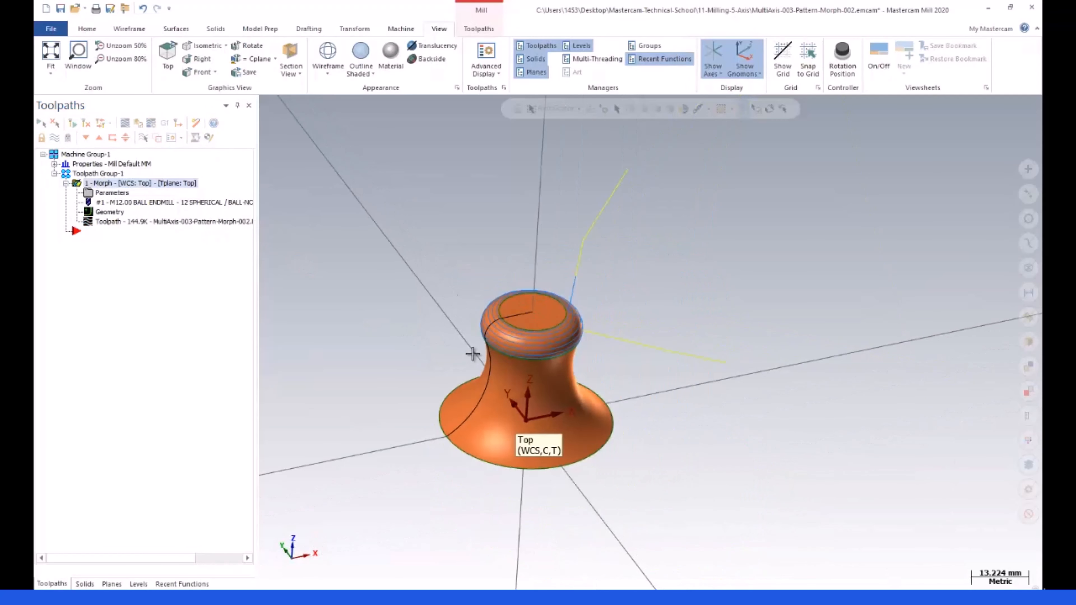
{"action": "scroll", "coordinate": [423, 341], "scroll_direction": "up", "scroll_amount": 2}
{"action": "mouse_move", "coordinate": [435, 344]}
{"action": "middle_mouse_down"}
{"action": "mouse_move", "coordinate": [372, 300]}
{"action": "mouse_move", "coordinate": [442, 343]}
{"action": "middle_mouse_up"}
{"action": "scroll", "coordinate": [626, 376], "scroll_direction": "up", "scroll_amount": 1}
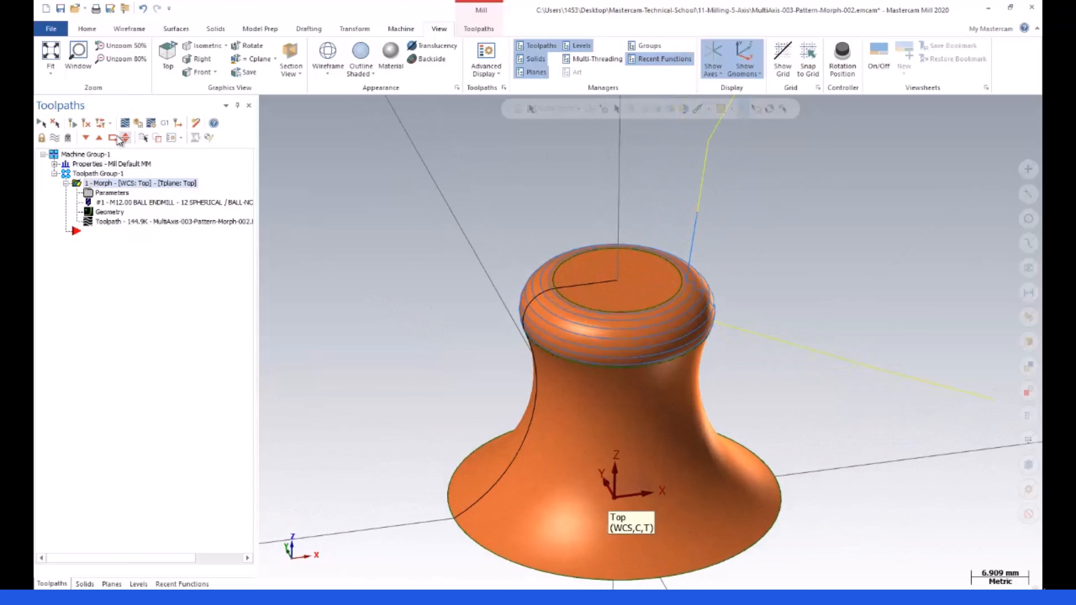
- Backplot the Morph toolpath at a faster playback speed and inspect the tool's motion around the rounded head
{"action": "left_click", "coordinate": [134, 124]}
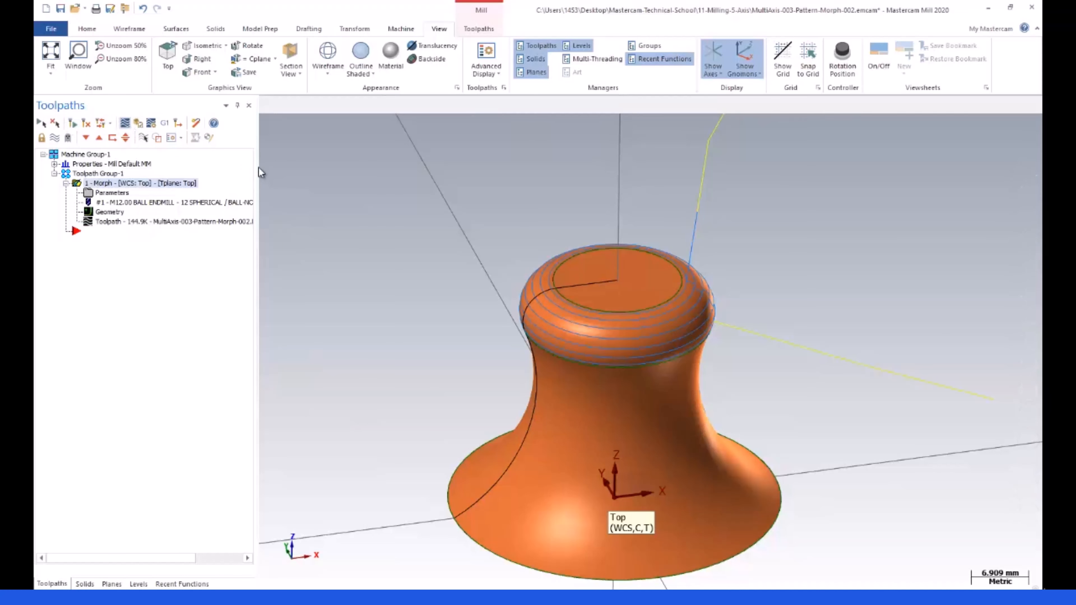
{"action": "left_click", "coordinate": [265, 105]}
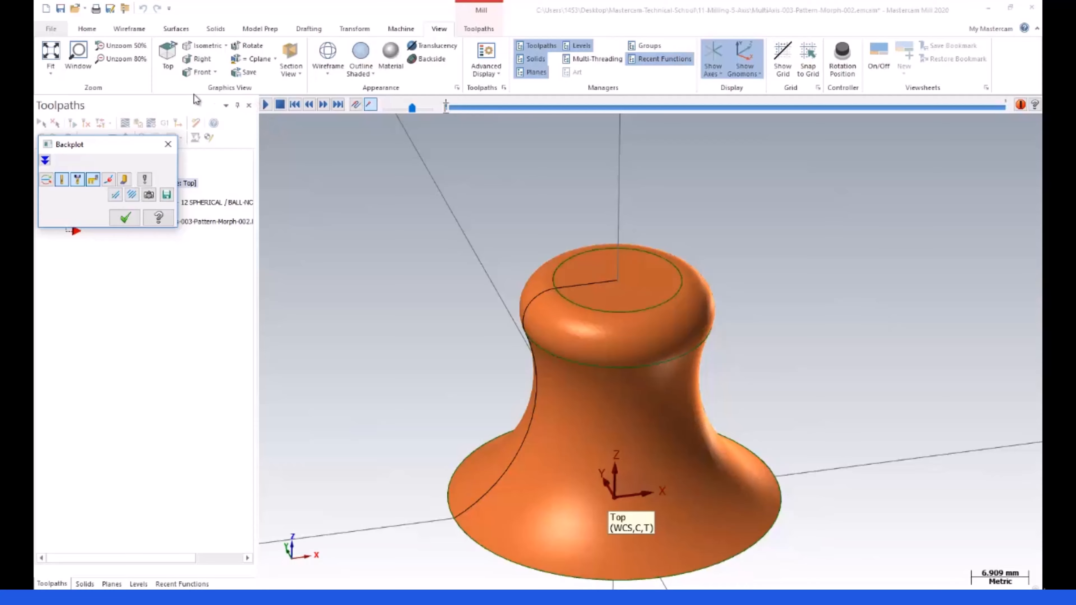
{"action": "left_click", "coordinate": [266, 106]}
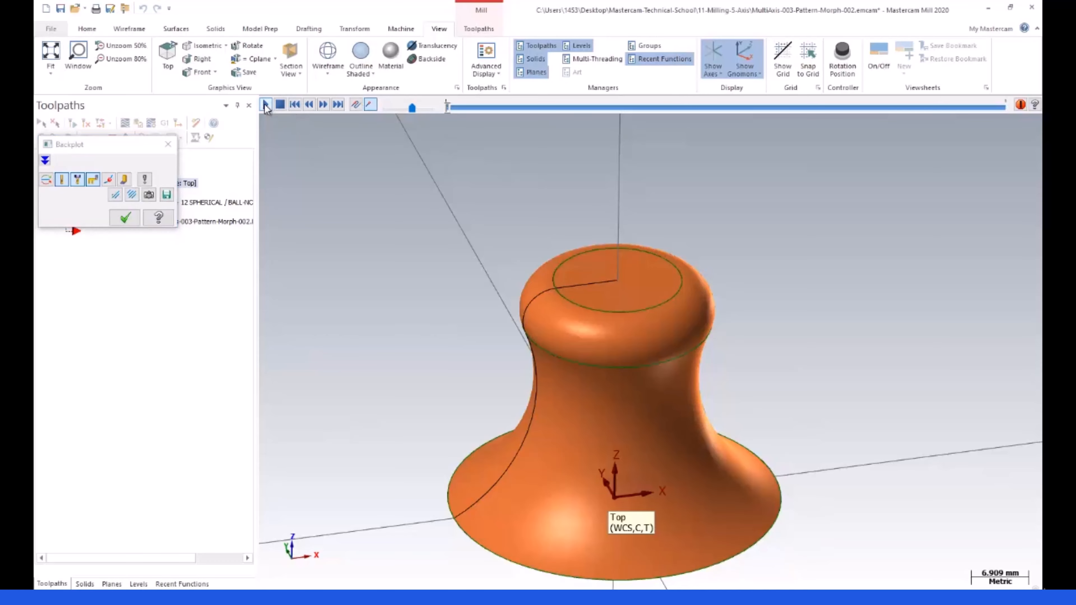
{"action": "left_click_drag", "start_coordinate": [414, 111], "coordinate": [433, 115]}
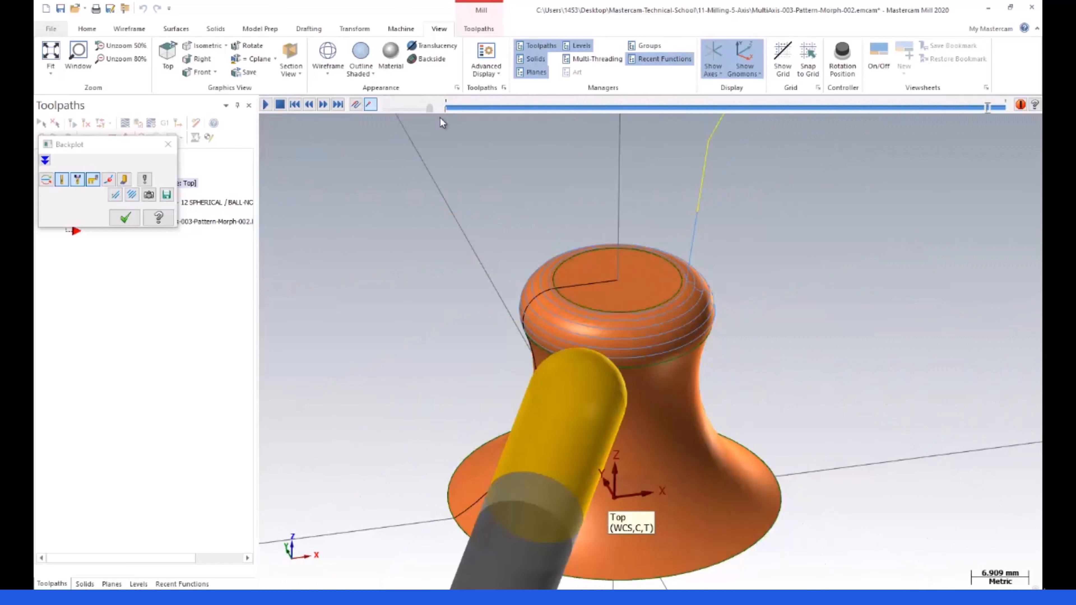
{"action": "scroll", "coordinate": [457, 216], "scroll_direction": "down", "scroll_amount": 5}
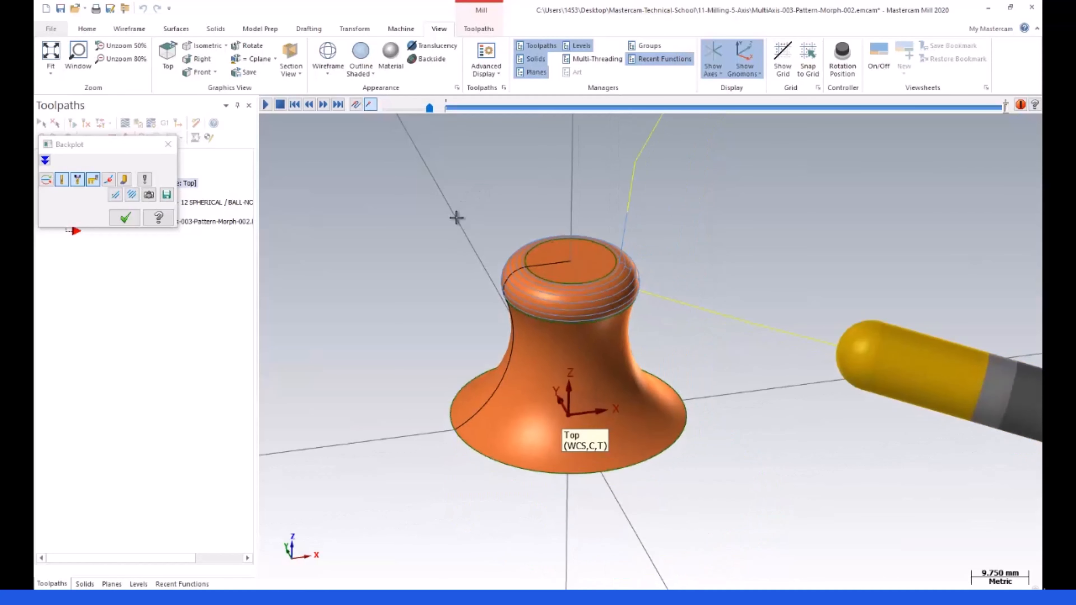
{"action": "middle_click_drag", "start_coordinate": [458, 233], "coordinate": [479, 206]}
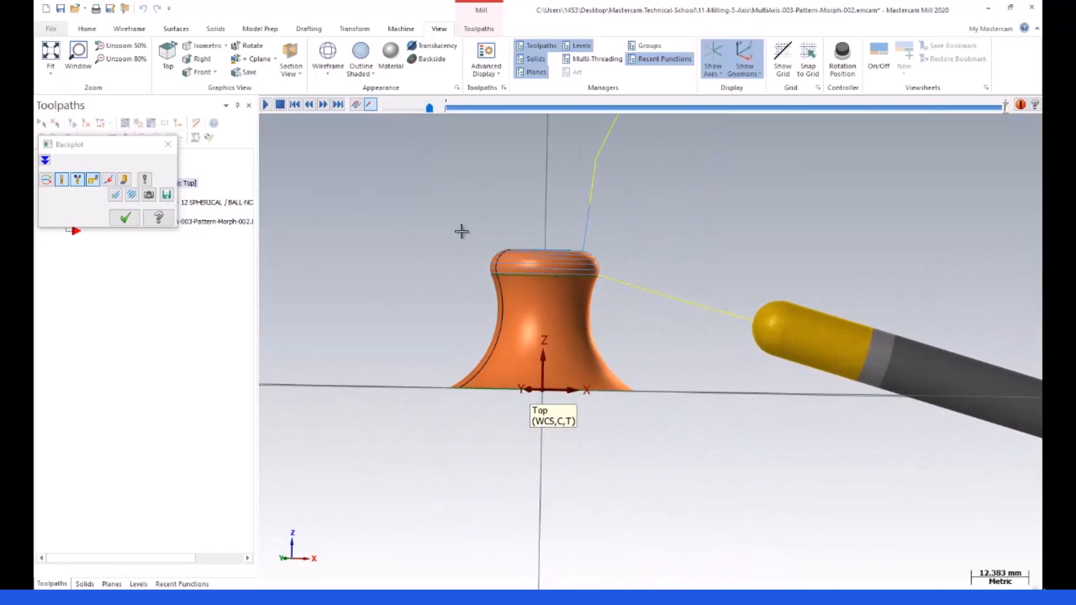
{"action": "scroll", "coordinate": [461, 231], "scroll_direction": "up", "scroll_amount": 3}
{"action": "middle_click_drag", "start_coordinate": [456, 226], "coordinate": [506, 228]}
{"action": "scroll", "coordinate": [507, 228], "scroll_direction": "up", "scroll_amount": 2}
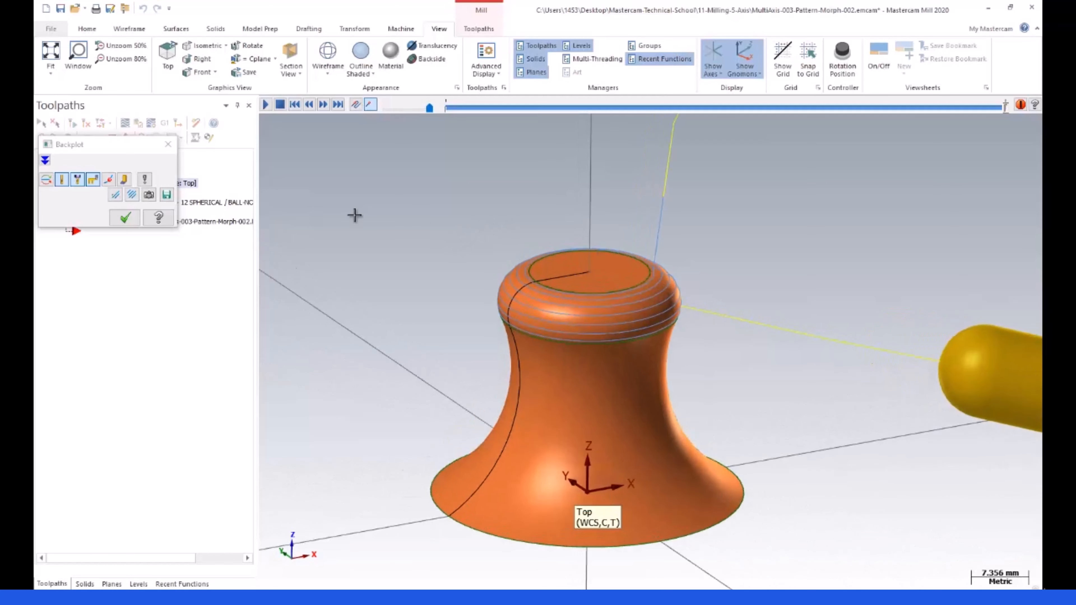
{"action": "left_click", "coordinate": [140, 219]}
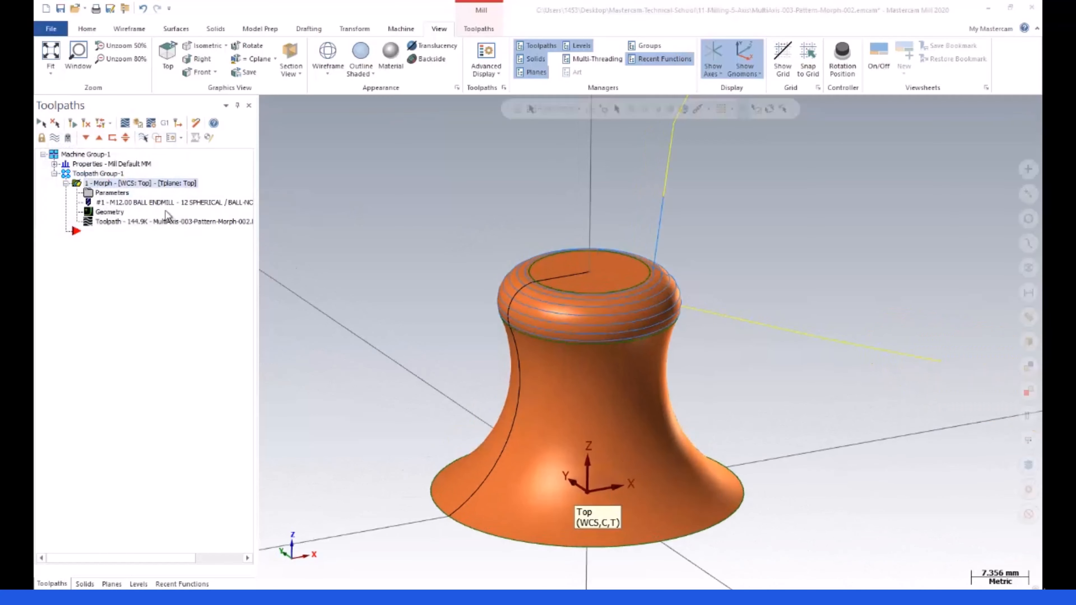
- In the Morph operation's Surface with tilt tool axis control, set the side tilt angle to 45 and regenerate the toolpath
{"action": "left_click", "coordinate": [111, 192]}
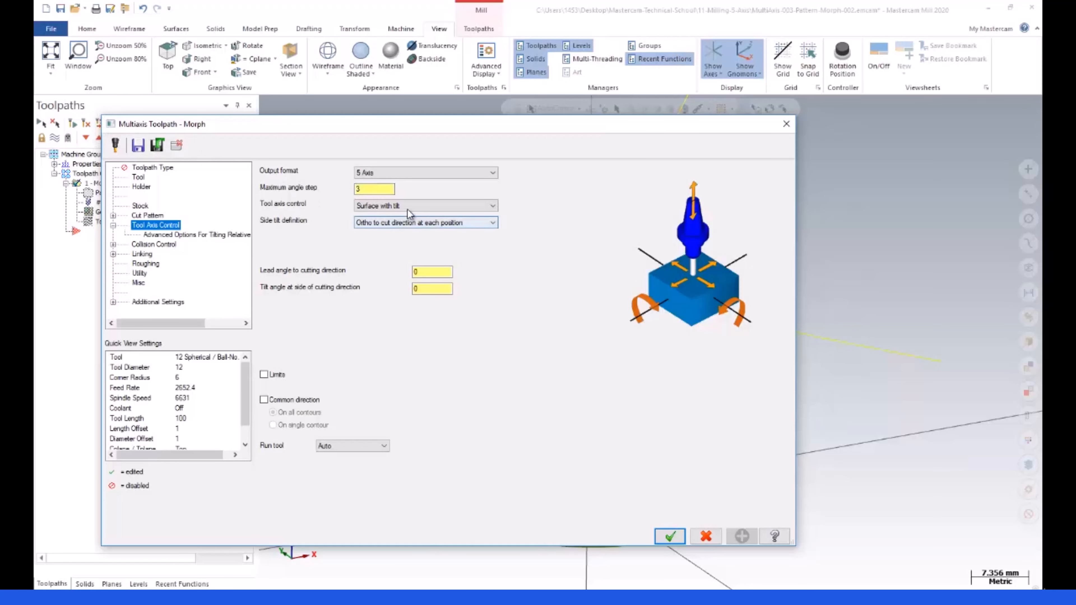
{"action": "left_click", "coordinate": [401, 207]}
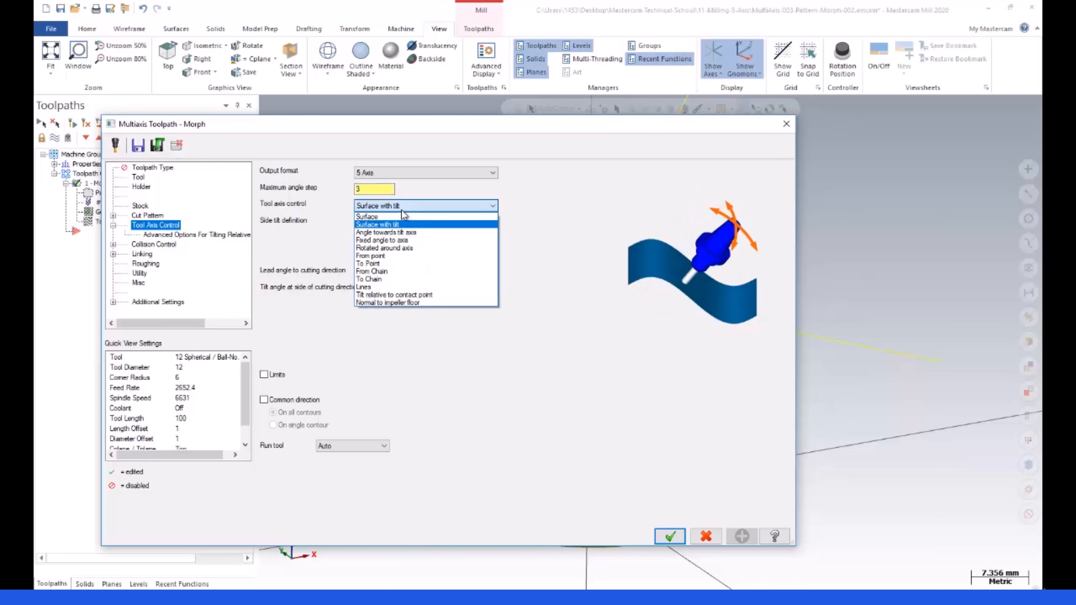
{"action": "left_click", "coordinate": [409, 225]}
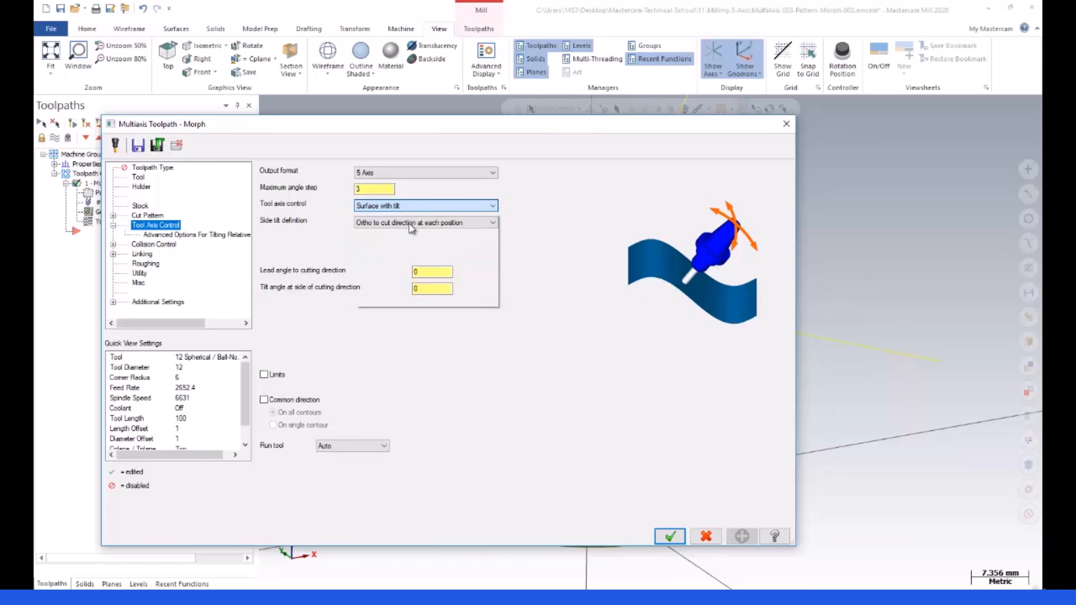
{"action": "double_click", "coordinate": [430, 270]}
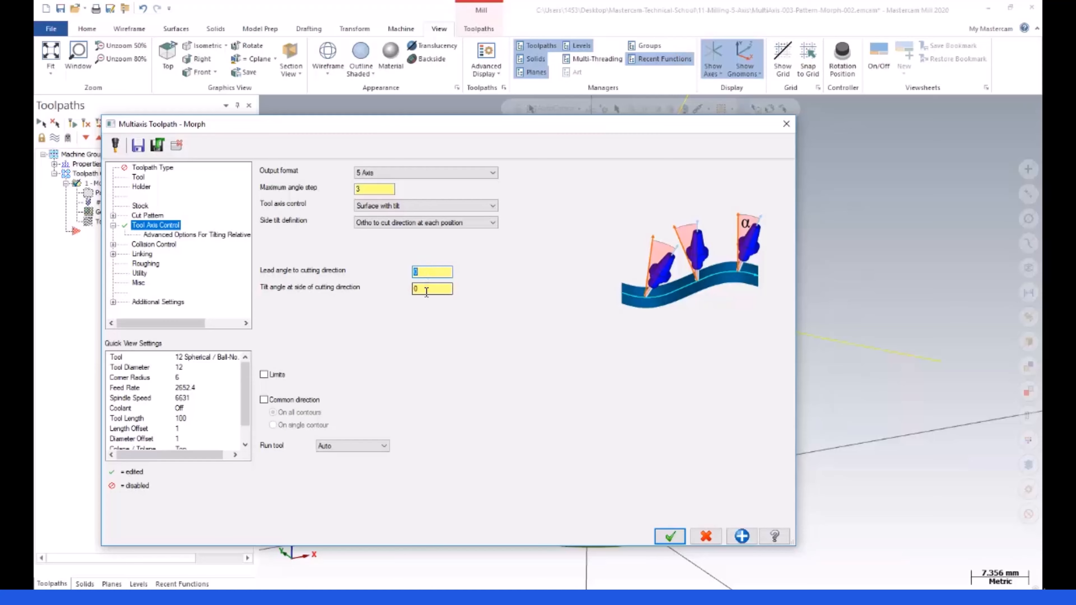
{"action": "double_click", "coordinate": [426, 289]}
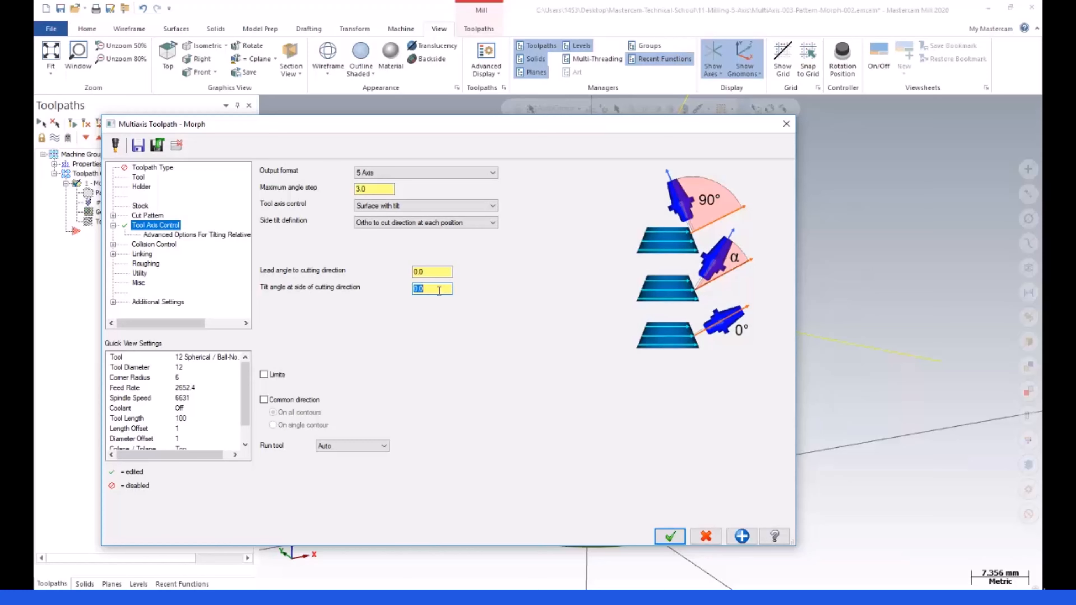
{"action": "type", "text": "45"}
{"action": "left_click", "coordinate": [670, 536]}
{"action": "left_click", "coordinate": [87, 124]}
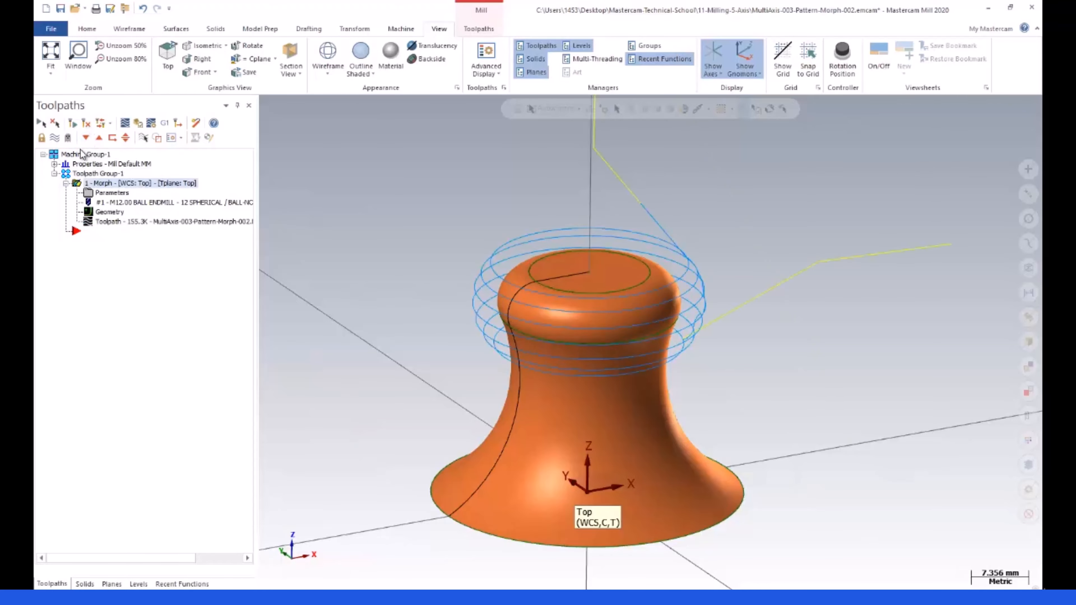
- Backplot the side-tilted Morph toolpath and inspect the tool's inclination around the head
{"action": "scroll", "coordinate": [428, 334], "scroll_direction": "down", "scroll_amount": 3}
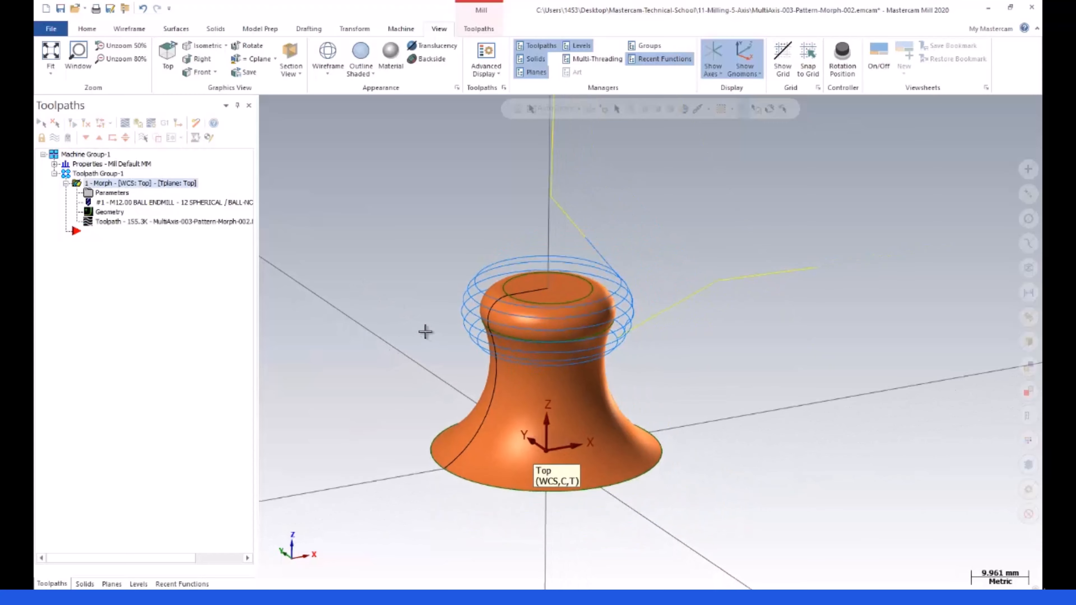
{"action": "mouse_move", "coordinate": [406, 322]}
{"action": "middle_mouse_down"}
{"action": "mouse_move", "coordinate": [420, 262]}
{"action": "mouse_move", "coordinate": [415, 308]}
{"action": "middle_mouse_up"}
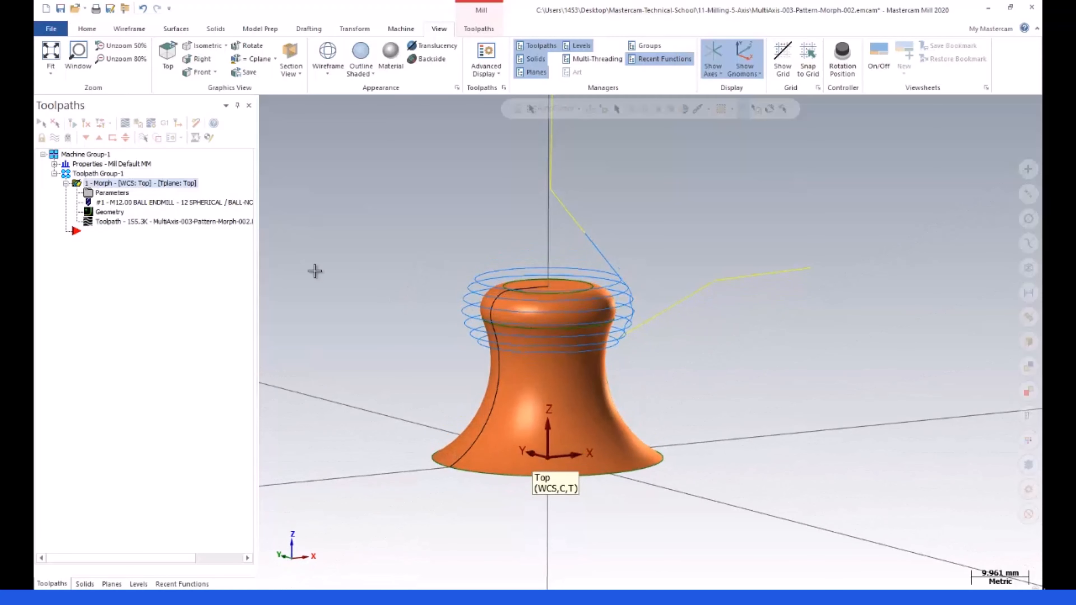
{"action": "left_click", "coordinate": [125, 123]}
{"action": "left_click", "coordinate": [265, 105]}
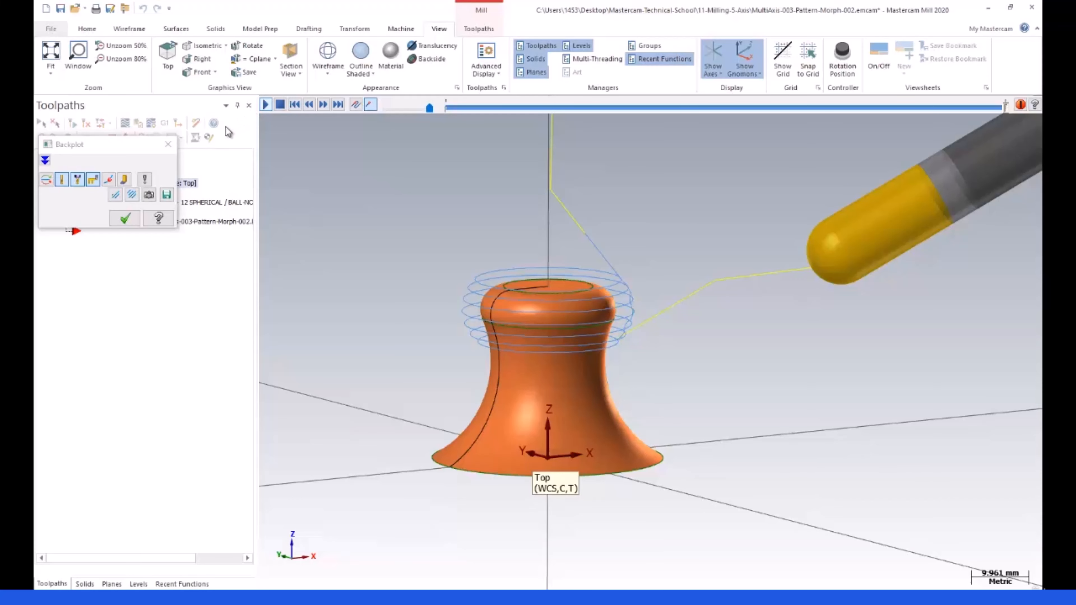
{"action": "scroll", "coordinate": [536, 207], "scroll_direction": "up", "scroll_amount": 1}
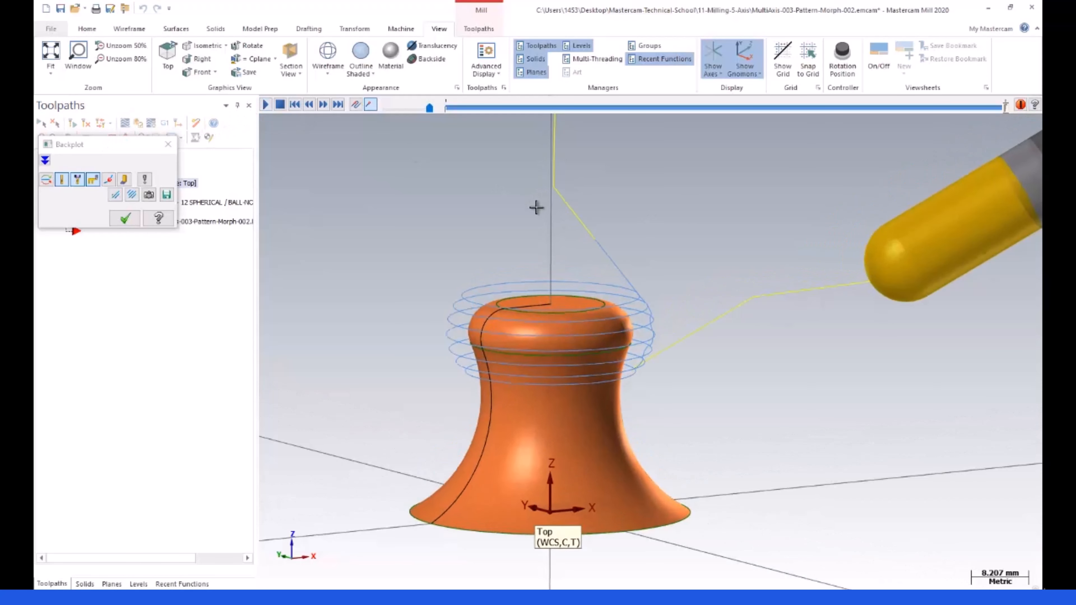
{"action": "scroll", "coordinate": [535, 207], "scroll_direction": "down", "scroll_amount": 2}
{"action": "mouse_move", "coordinate": [518, 244]}
{"action": "middle_mouse_down"}
{"action": "mouse_move", "coordinate": [438, 215]}
{"action": "mouse_move", "coordinate": [516, 256]}
{"action": "mouse_move", "coordinate": [505, 245]}
{"action": "middle_mouse_up"}
{"action": "scroll", "coordinate": [521, 231], "scroll_direction": "up", "scroll_amount": 1}
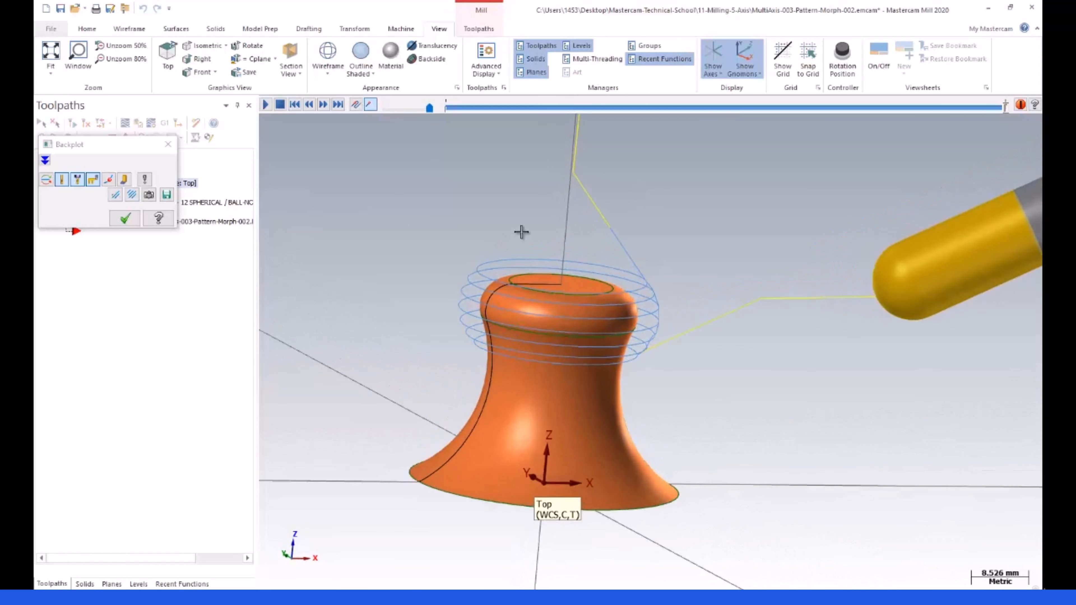
{"action": "left_click", "coordinate": [125, 218]}
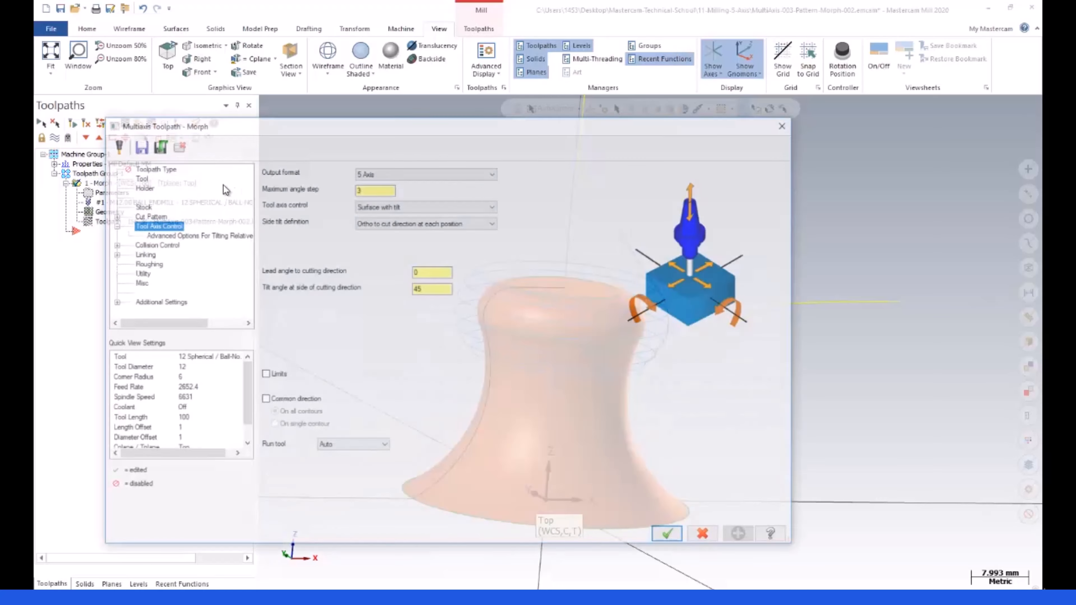
- Set the side tilt angle to 0 and the lead angle to cutting direction to 30, then regenerate the Morph toolpath
{"action": "double_click", "coordinate": [434, 288]}
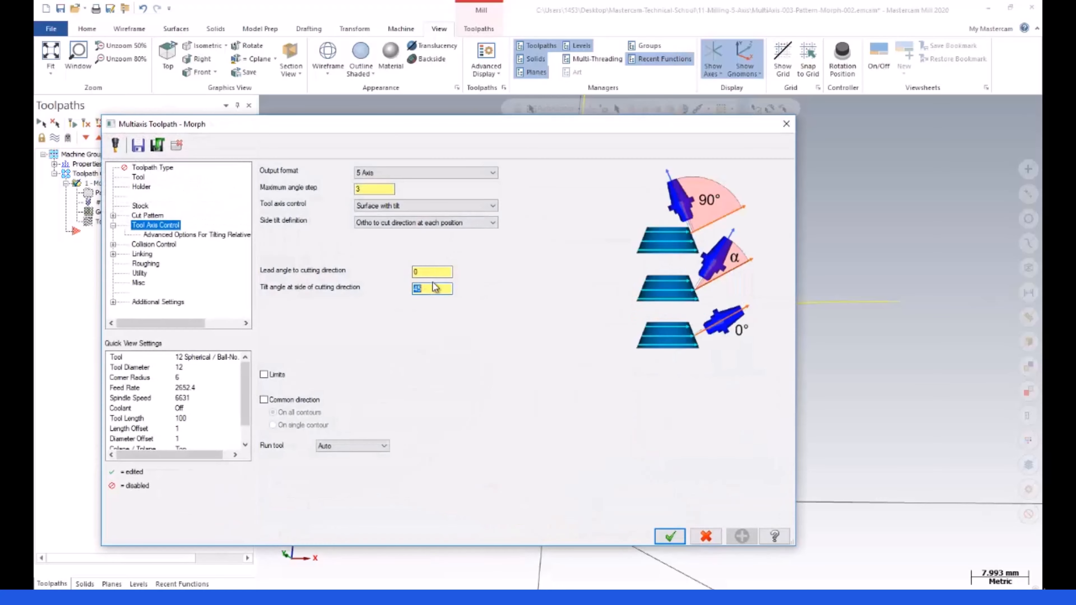
{"action": "left_click", "coordinate": [433, 271]}
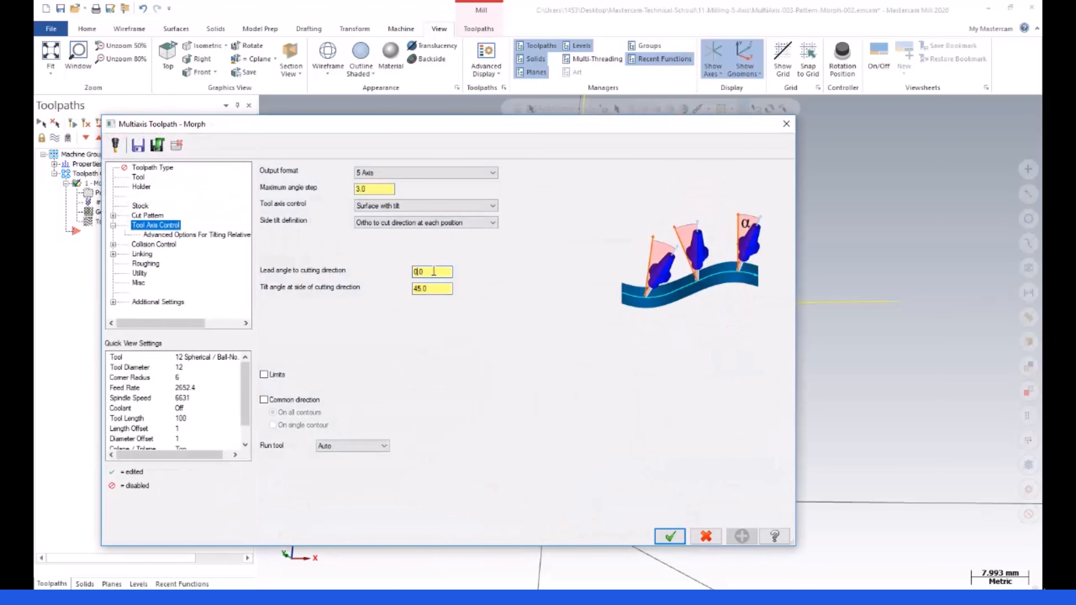
{"action": "left_click", "coordinate": [430, 288]}
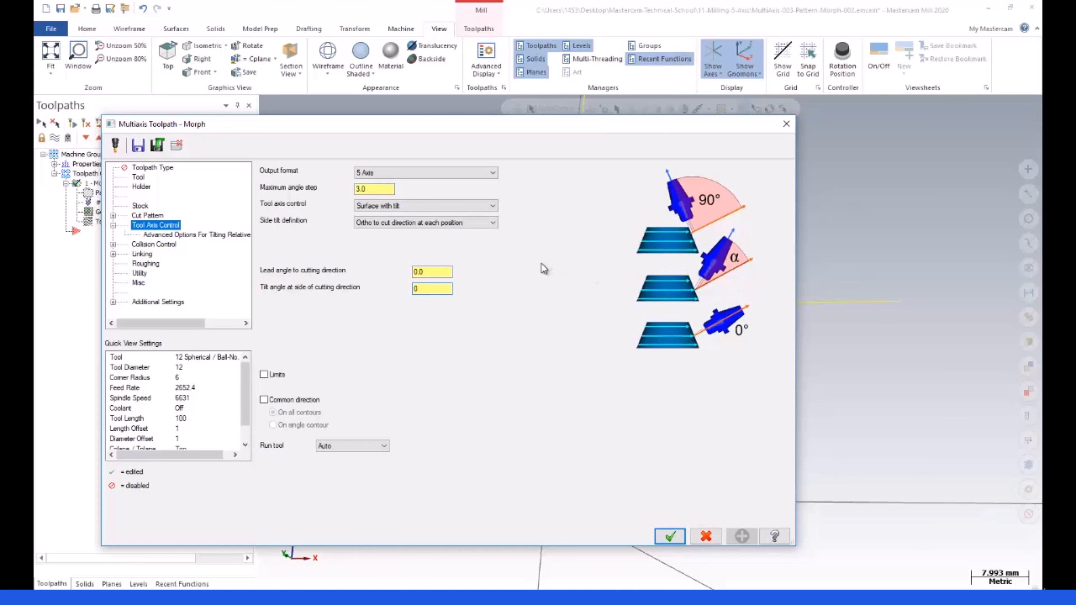
{"action": "left_click", "coordinate": [432, 273]}
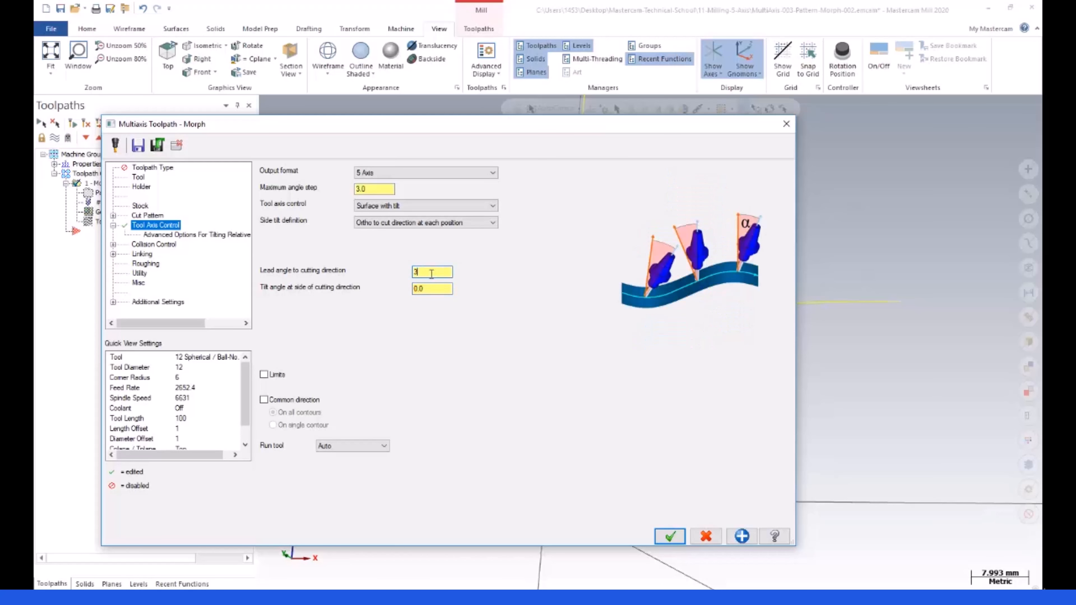
{"action": "left_click", "coordinate": [669, 536]}
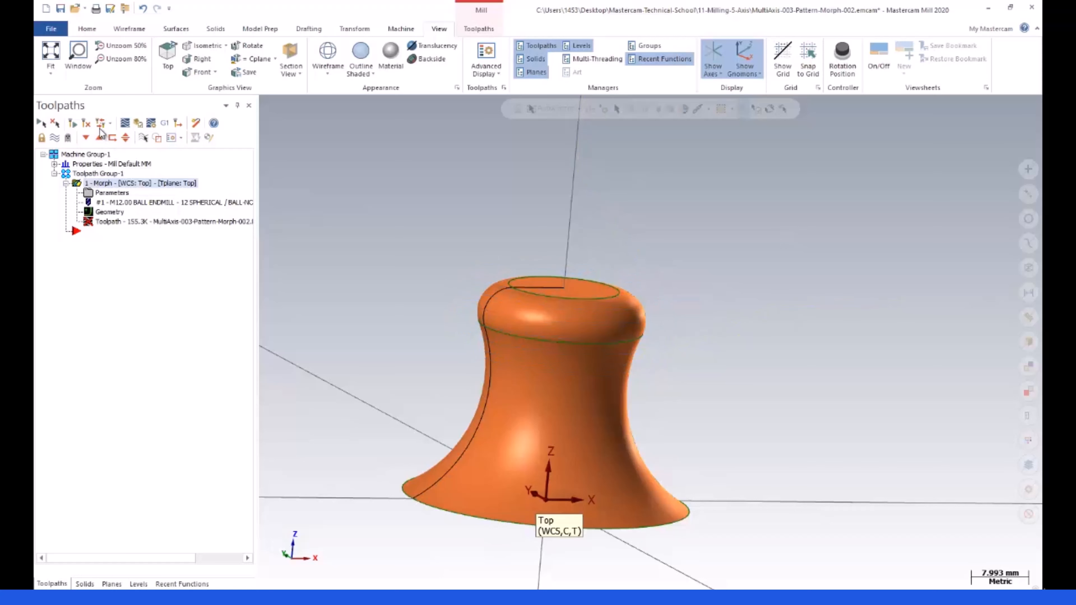
{"action": "left_click", "coordinate": [86, 124]}
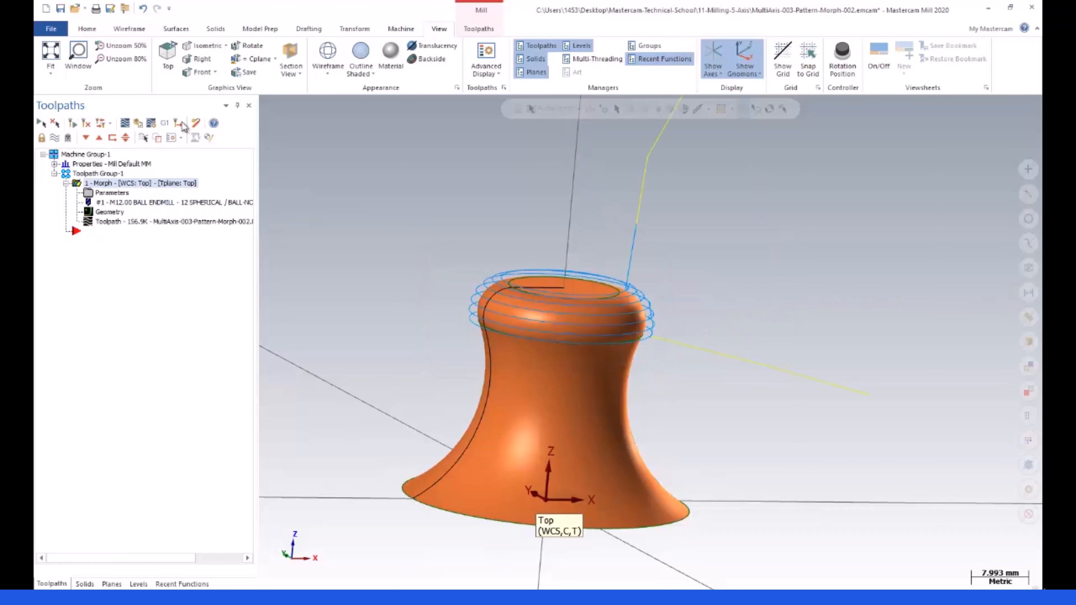
- Play the backplot of the Morph toolpath to check the effect of the lead angle
{"action": "left_click", "coordinate": [124, 123]}
{"action": "left_click", "coordinate": [267, 105]}
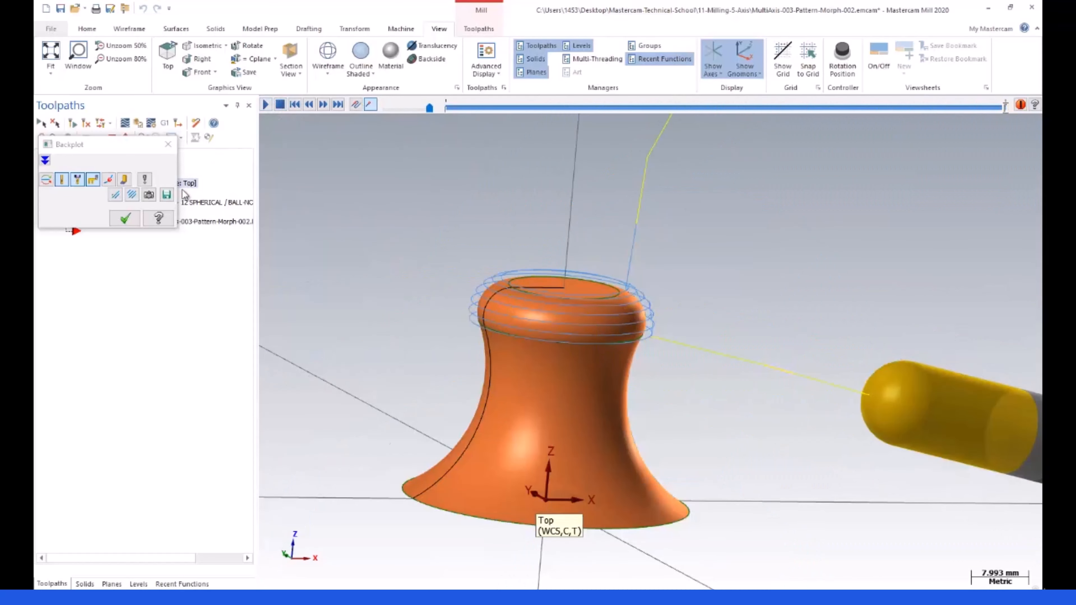
{"action": "left_click", "coordinate": [125, 218]}
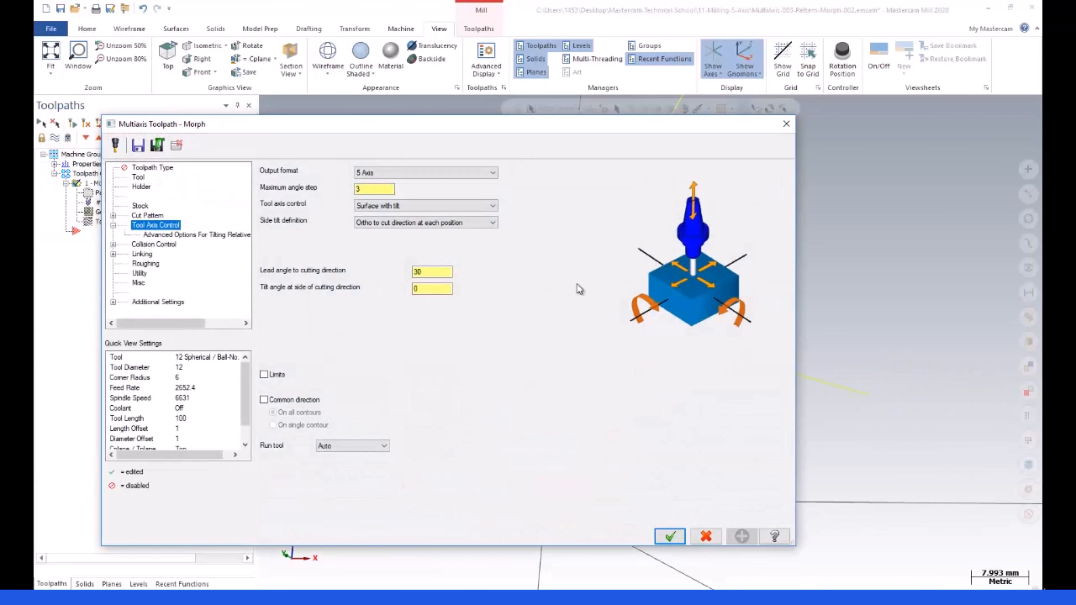
- Set the Morph operation's lead angle to cutting direction to 0, keeping Surface with tilt as tool axis control
{"action": "double_click", "coordinate": [438, 272]}
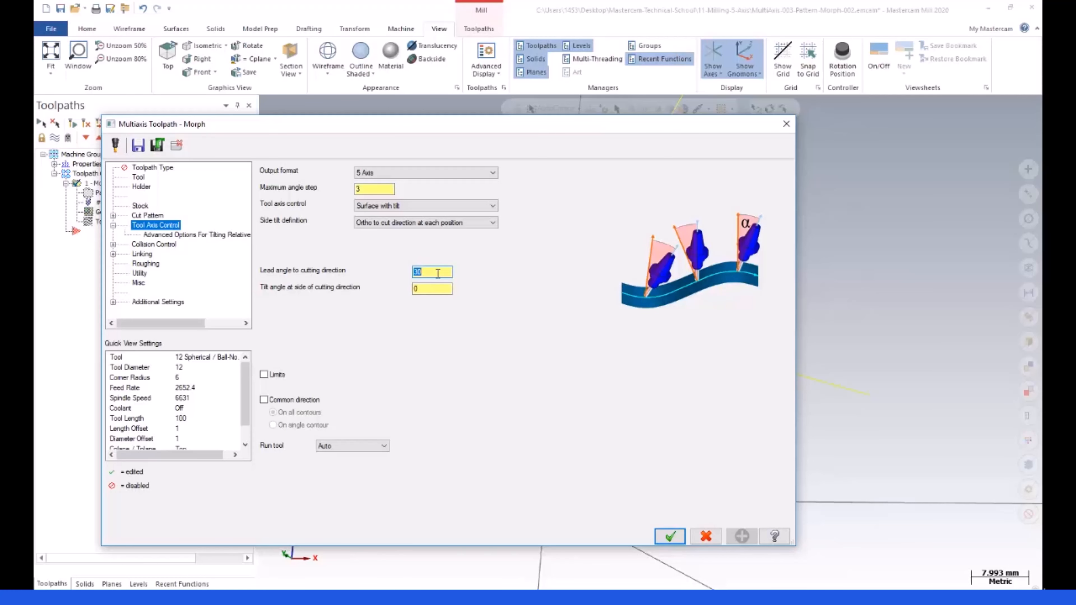
{"action": "type", "text": "0"}
{"action": "left_click", "coordinate": [416, 205]}
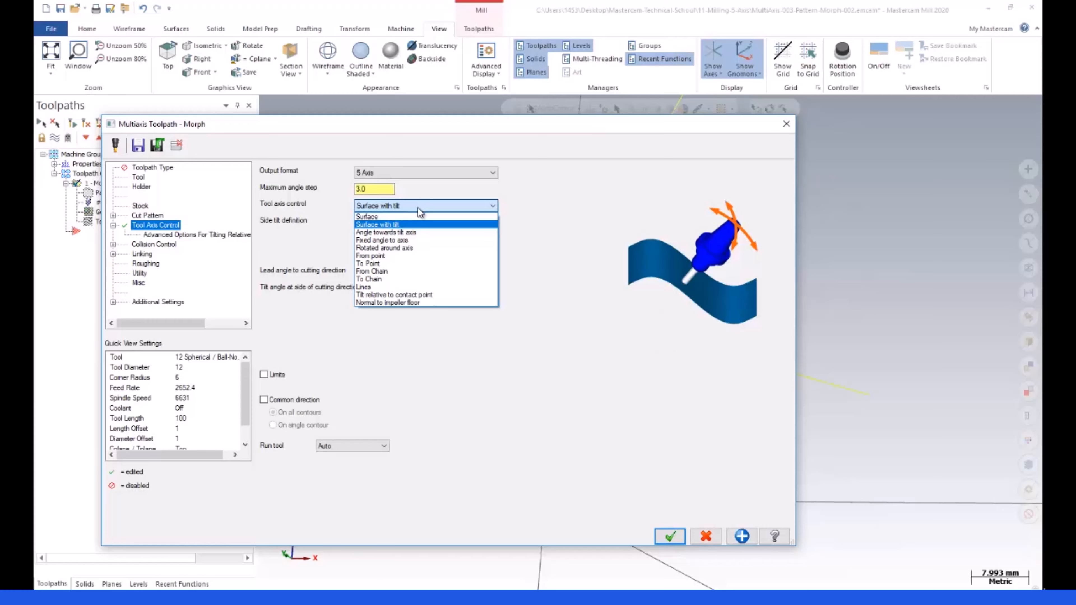
{"action": "left_click", "coordinate": [419, 208]}
- Compare the side tilt definitions, including Ortho to cut direction at each contour, and choose Use spindle main direction
{"action": "left_click", "coordinate": [421, 223]}
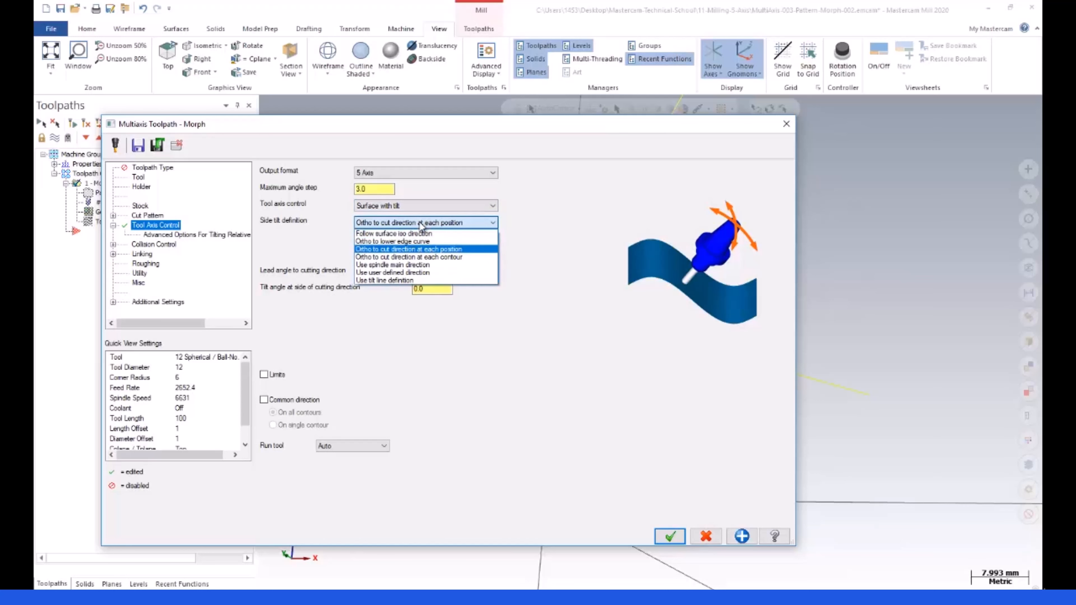
{"action": "left_click", "coordinate": [419, 250]}
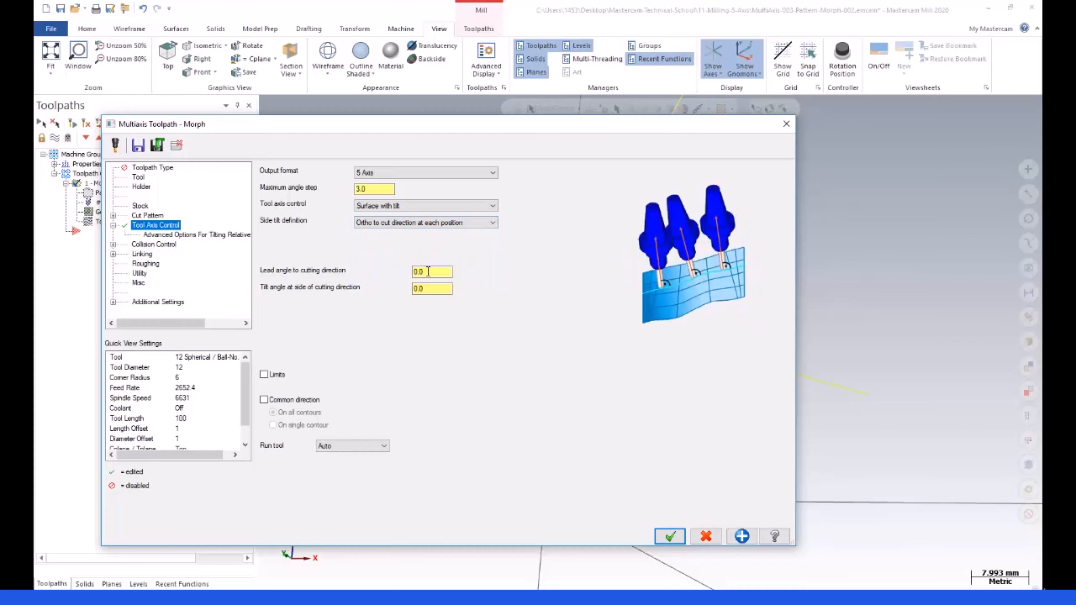
{"action": "left_click", "coordinate": [414, 222]}
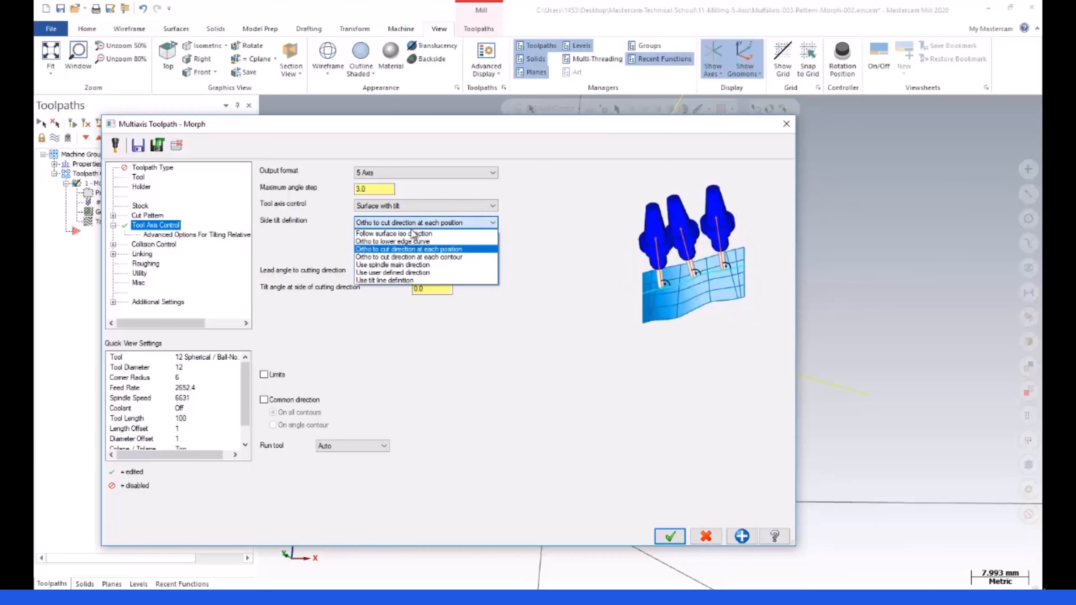
{"action": "left_click", "coordinate": [408, 258]}
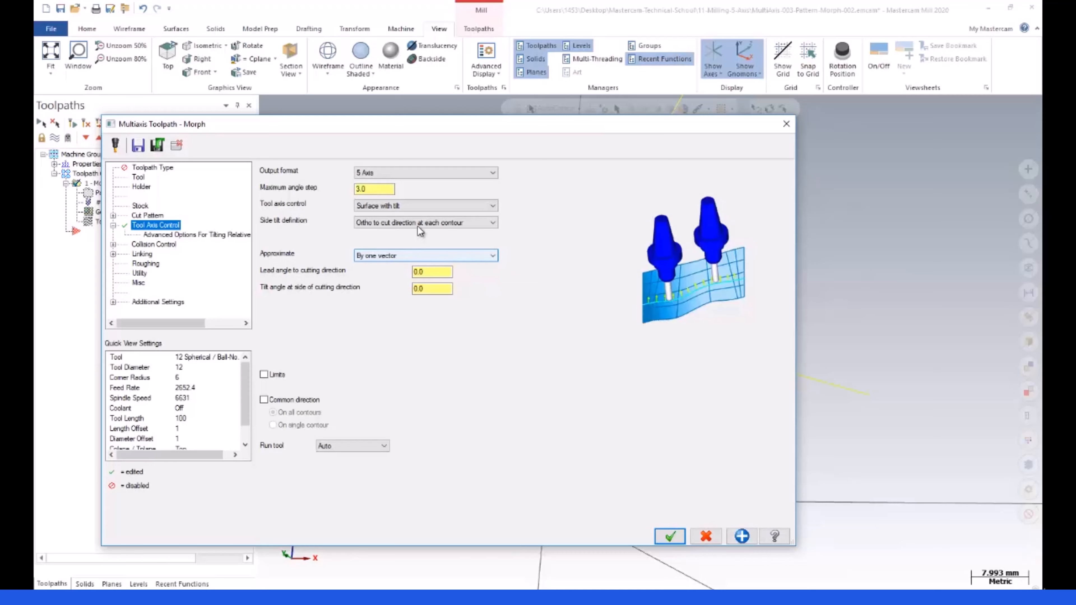
{"action": "left_click", "coordinate": [417, 225]}
{"action": "left_click", "coordinate": [405, 269]}
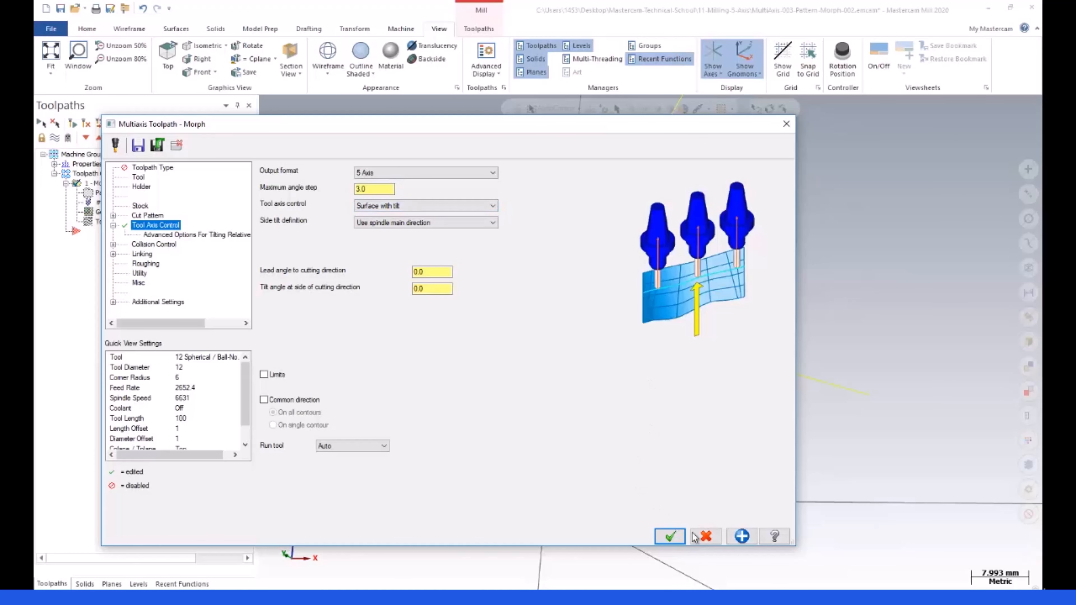
- Discard the pending Morph parameter changes and inspect the displayed toolpath from the Front (WCS) view
{"action": "left_click", "coordinate": [703, 536]}
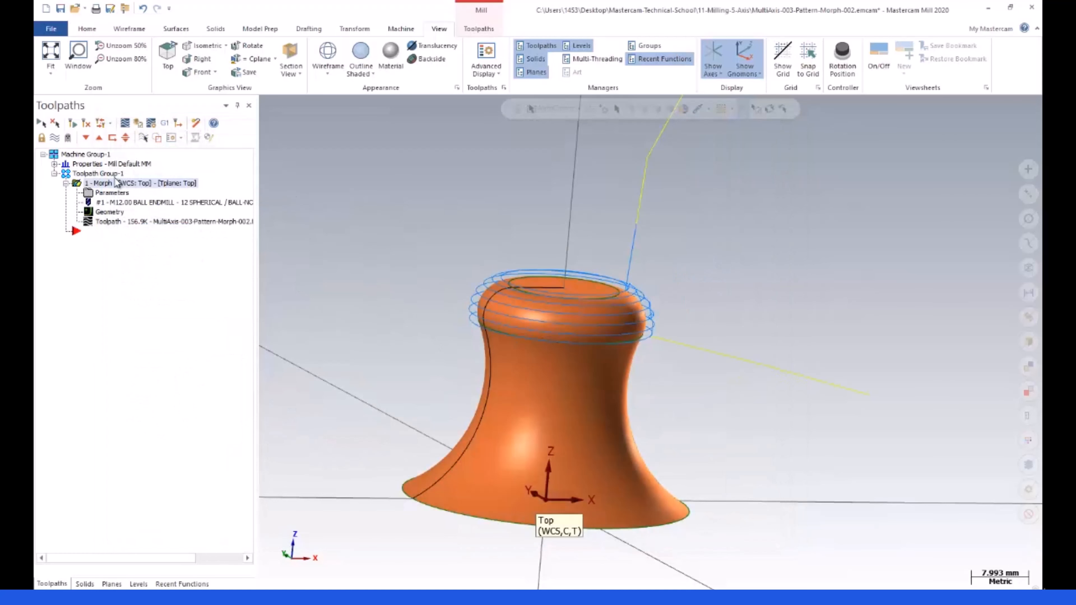
{"action": "left_click", "coordinate": [54, 138]}
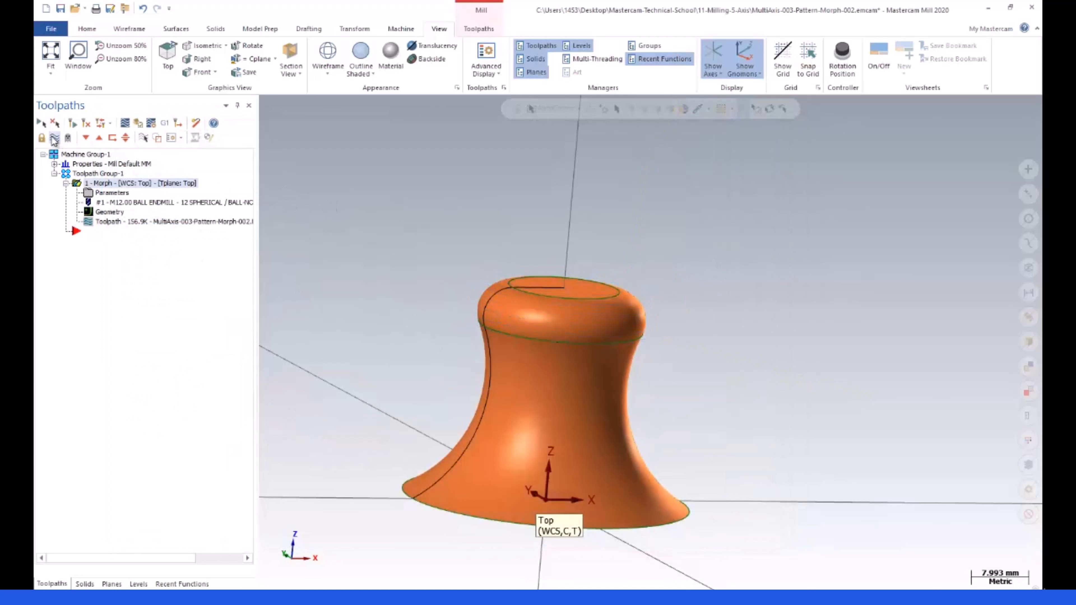
{"action": "left_click", "coordinate": [54, 139]}
{"action": "right_click", "coordinate": [468, 233]}
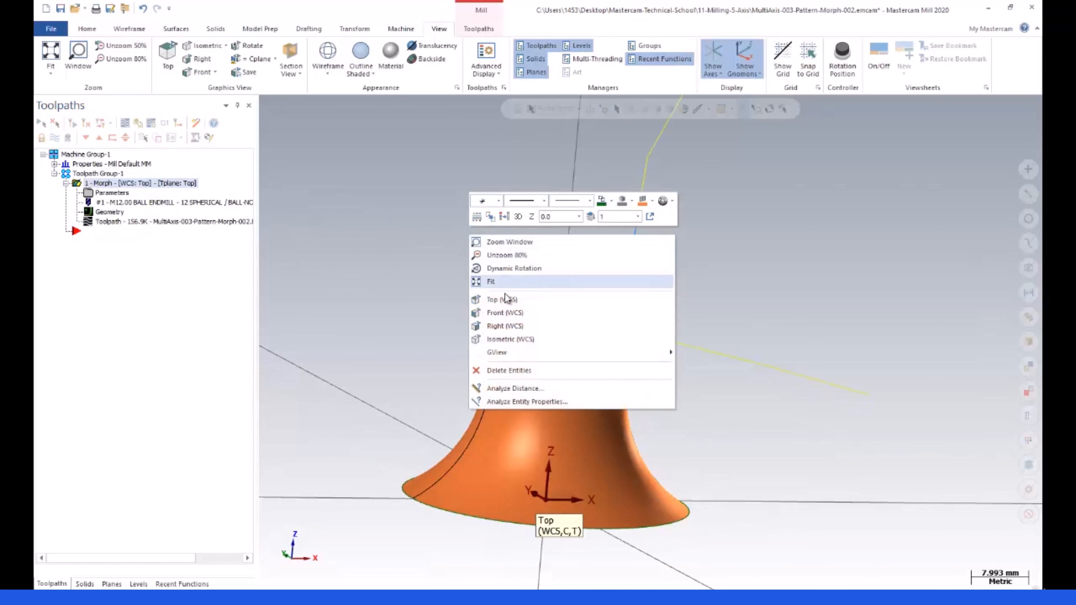
{"action": "left_click", "coordinate": [500, 313]}
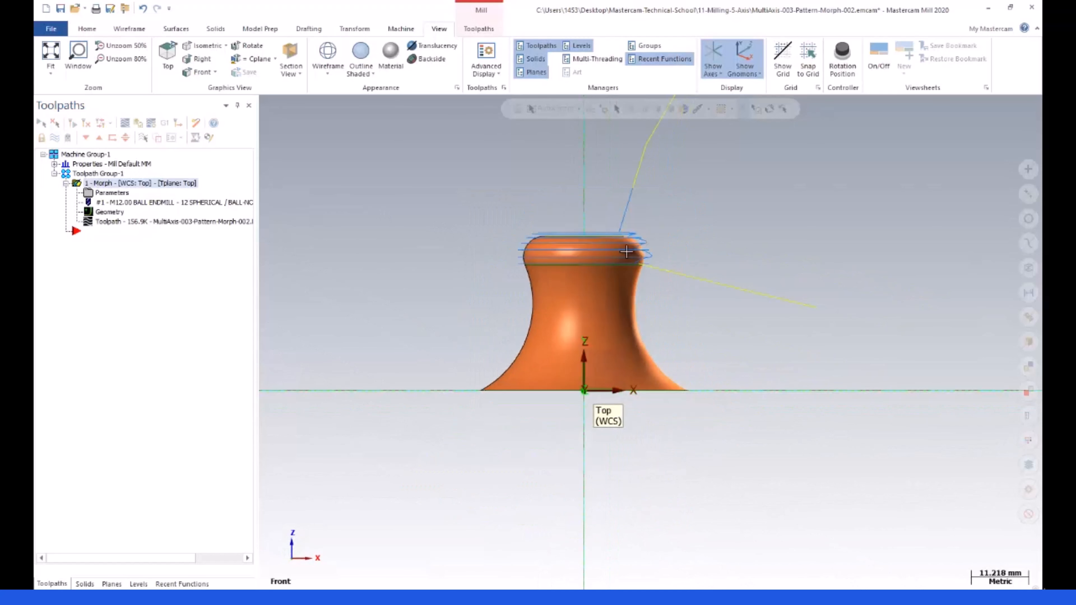
{"action": "scroll", "coordinate": [631, 239], "scroll_direction": "up", "scroll_amount": 1}
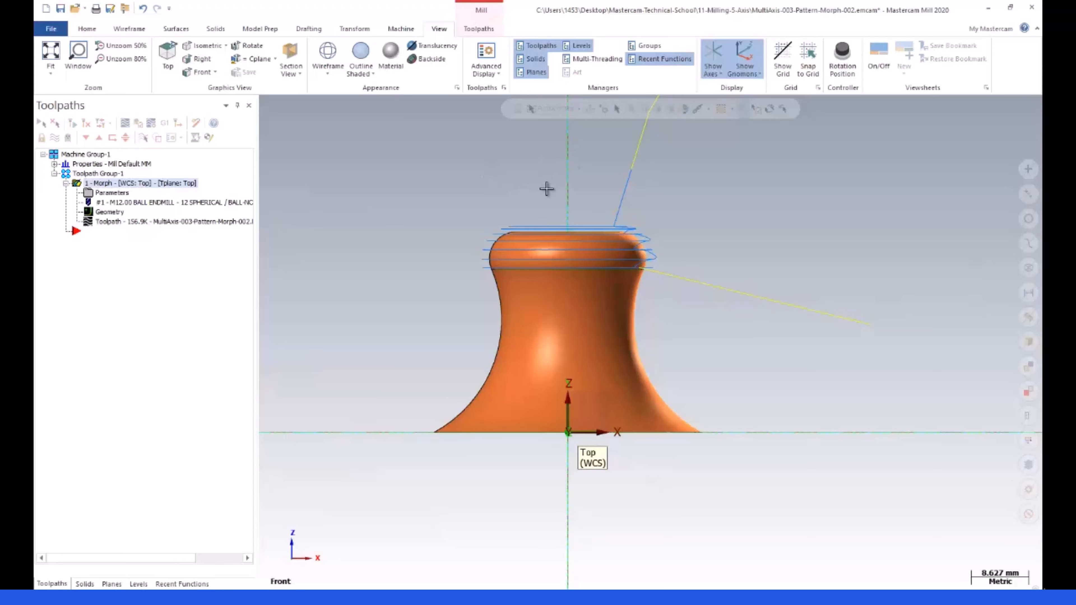
- Set the Morph operation's tool axis control to To Point with a tilt angle of 30 from point towards the Z-axis
{"action": "left_click", "coordinate": [126, 195]}
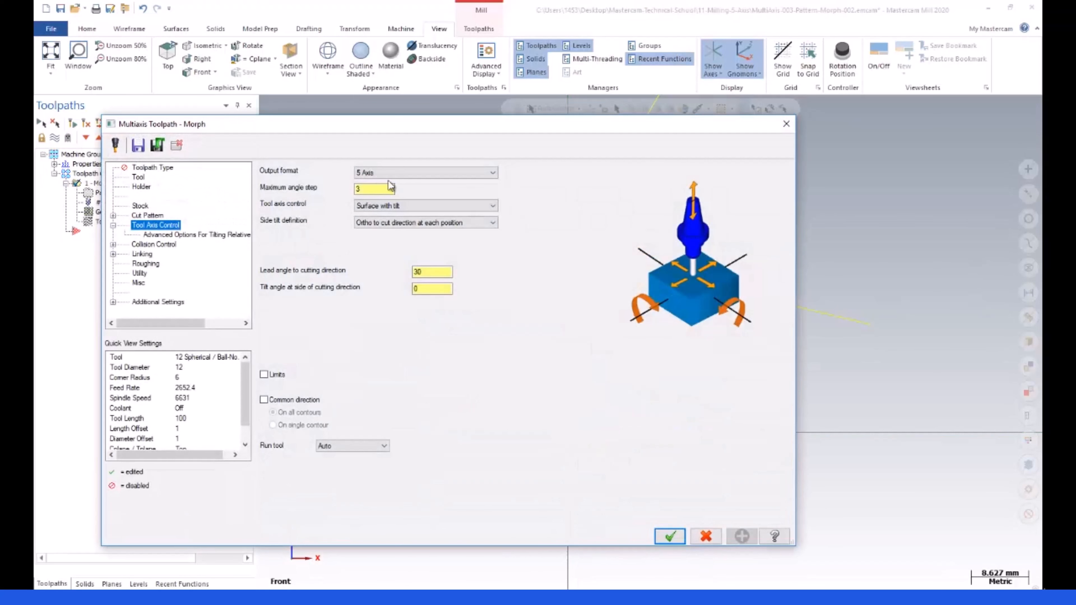
{"action": "left_click", "coordinate": [403, 208]}
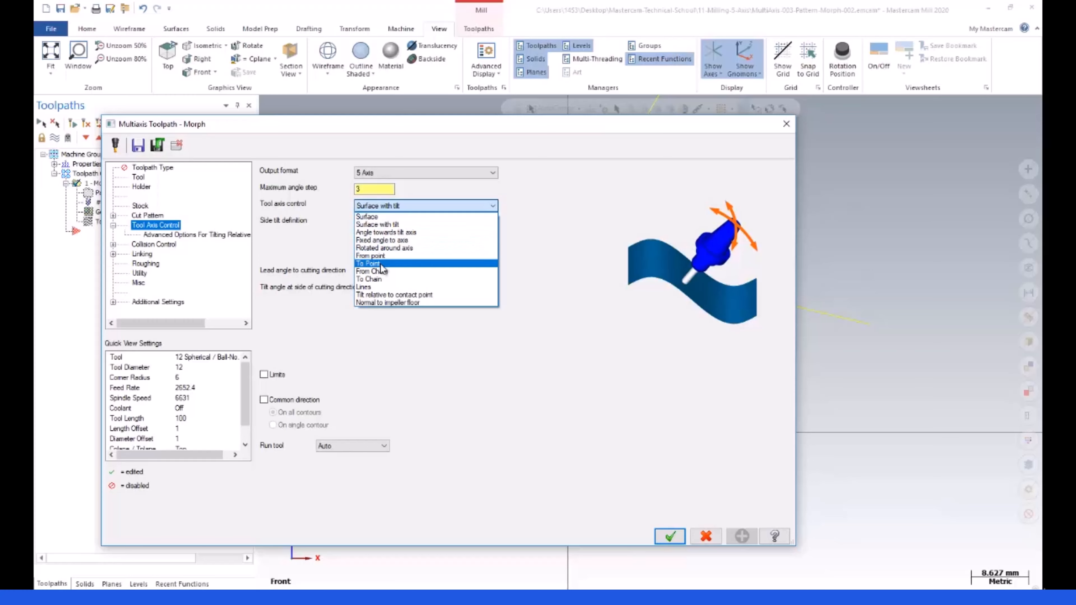
{"action": "left_click", "coordinate": [368, 264]}
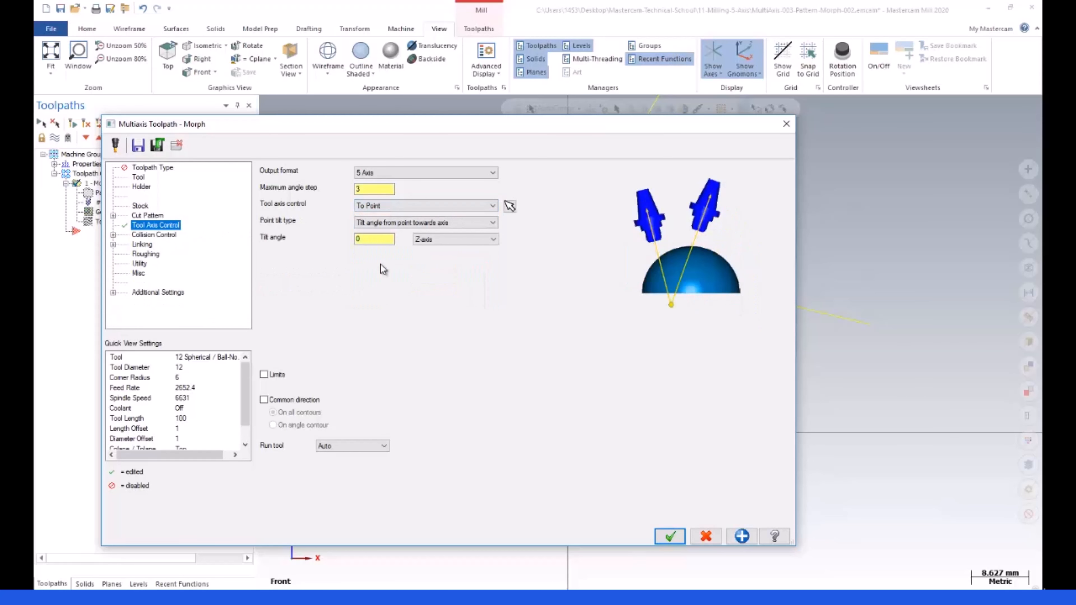
{"action": "left_click", "coordinate": [372, 239]}
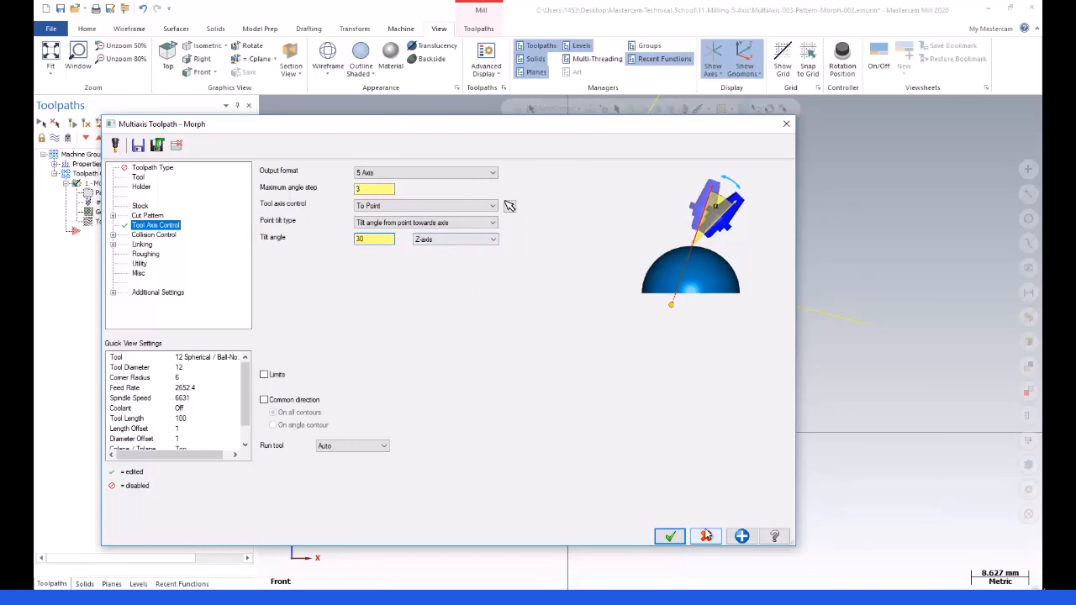
{"action": "left_click", "coordinate": [669, 536]}
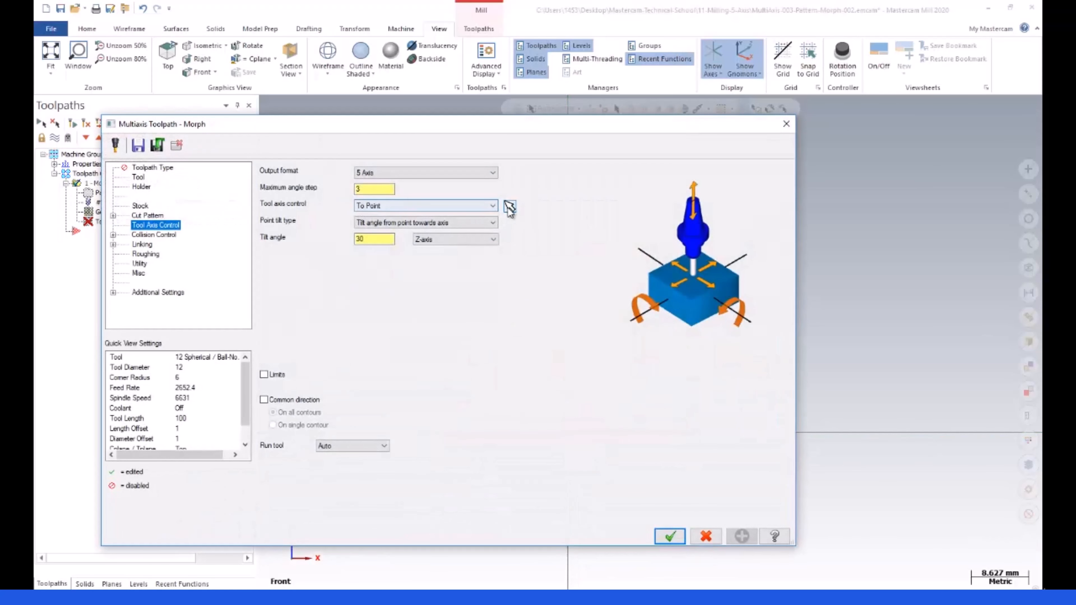
- Pick the origin at the centre of the part's base as the tool axis point and regenerate the Morph toolpath
{"action": "left_click", "coordinate": [510, 208]}
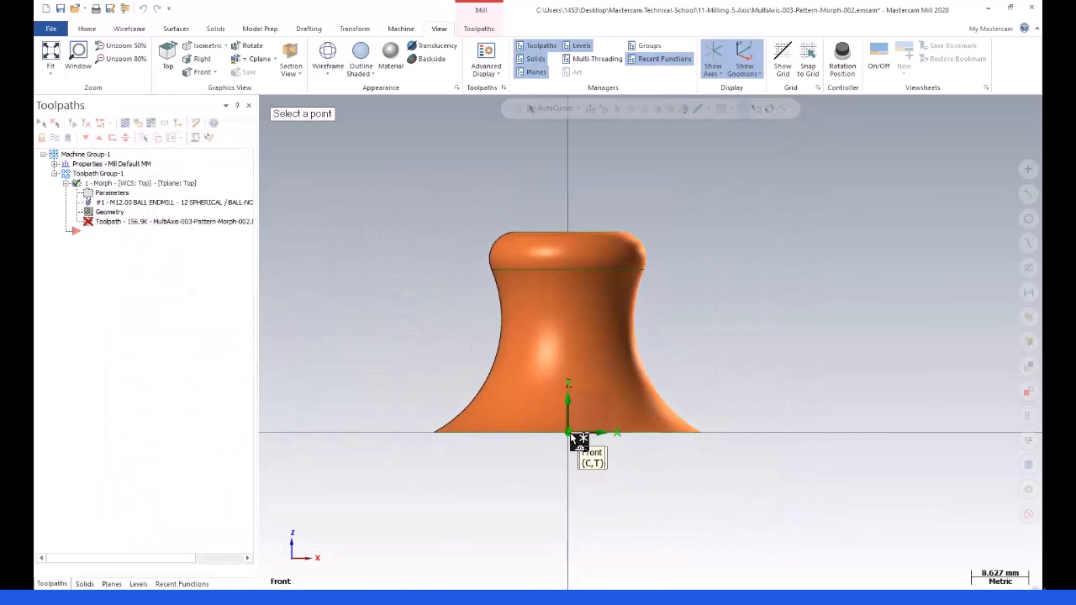
{"action": "middle_click_drag", "start_coordinate": [511, 440], "coordinate": [583, 409]}
{"action": "left_click", "coordinate": [584, 407]}
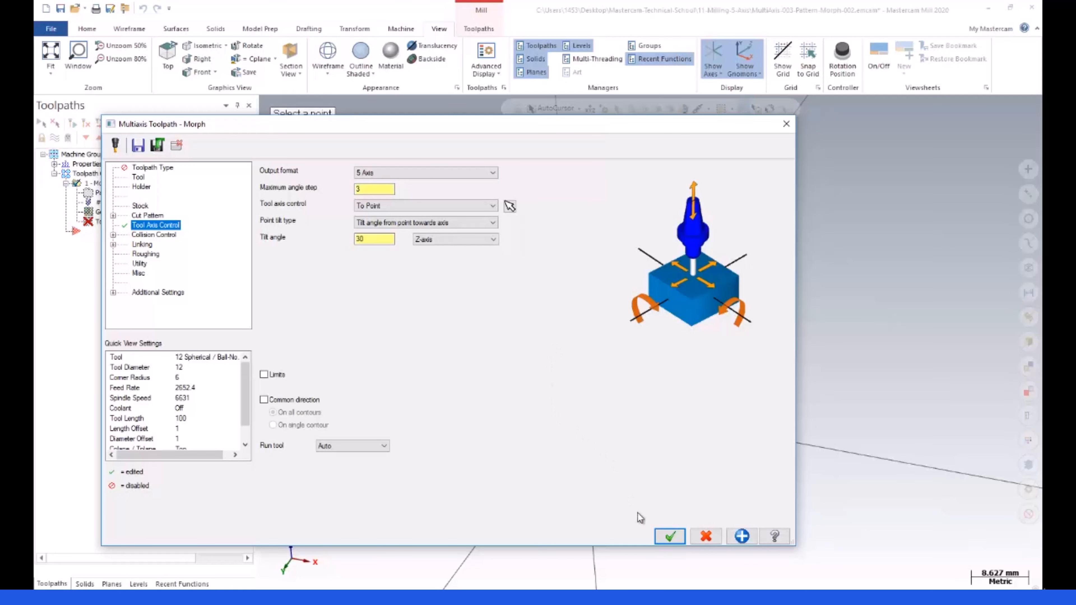
{"action": "left_click", "coordinate": [662, 536]}
{"action": "middle_click_drag", "start_coordinate": [420, 257], "coordinate": [330, 205]}
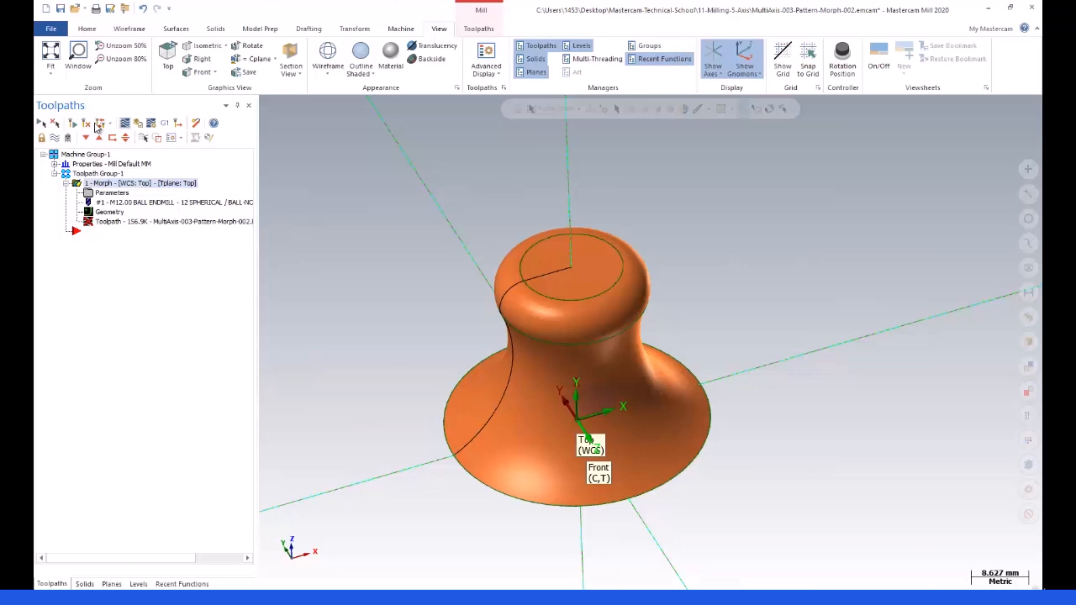
{"action": "left_click", "coordinate": [84, 124]}
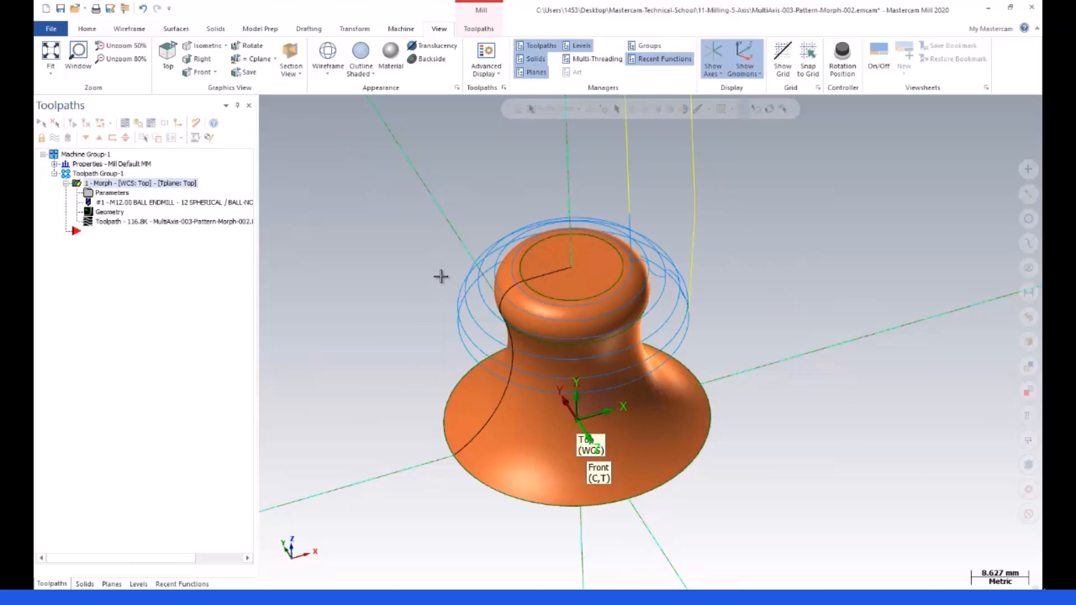
- Play the backplot of the To Point Morph toolpath at a slower speed to check the tool tilt
{"action": "scroll", "coordinate": [458, 288], "scroll_direction": "down", "scroll_amount": 2}
{"action": "middle_click_drag", "start_coordinate": [459, 288], "coordinate": [455, 238]}
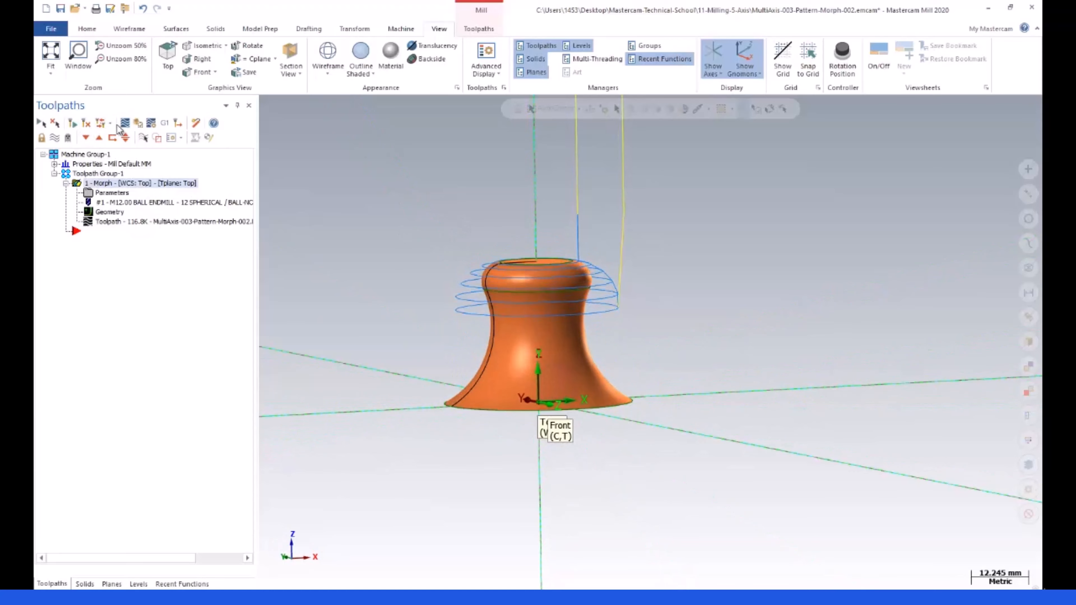
{"action": "left_click", "coordinate": [124, 125]}
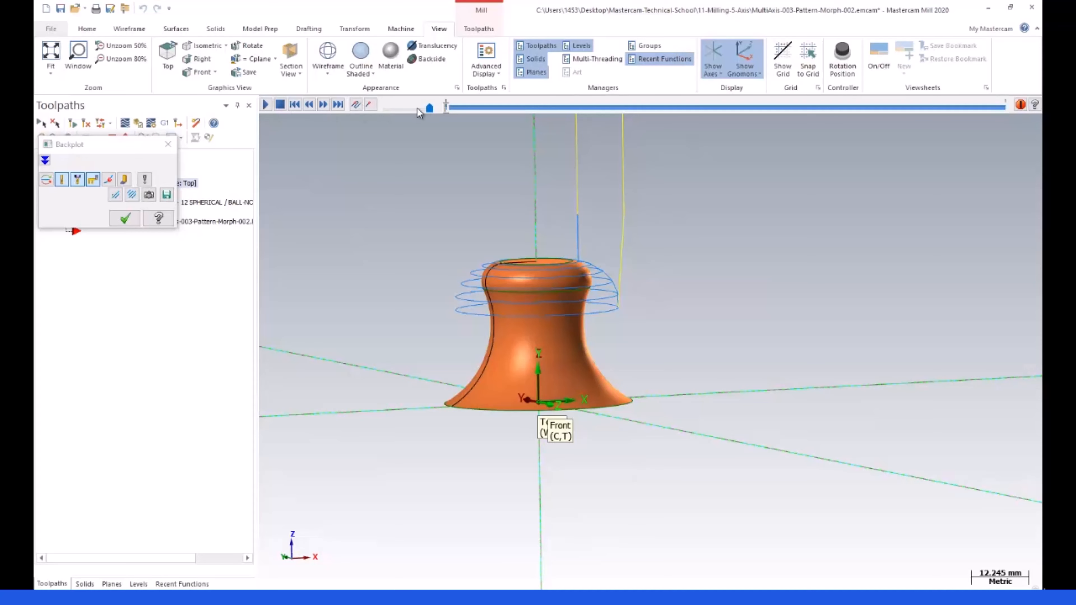
{"action": "mouse_move", "coordinate": [429, 108]}
{"action": "left_mouse_down"}
{"action": "mouse_move", "coordinate": [399, 109]}
{"action": "mouse_move", "coordinate": [430, 115]}
{"action": "mouse_move", "coordinate": [420, 114]}
{"action": "left_mouse_up"}
{"action": "left_click", "coordinate": [265, 105]}
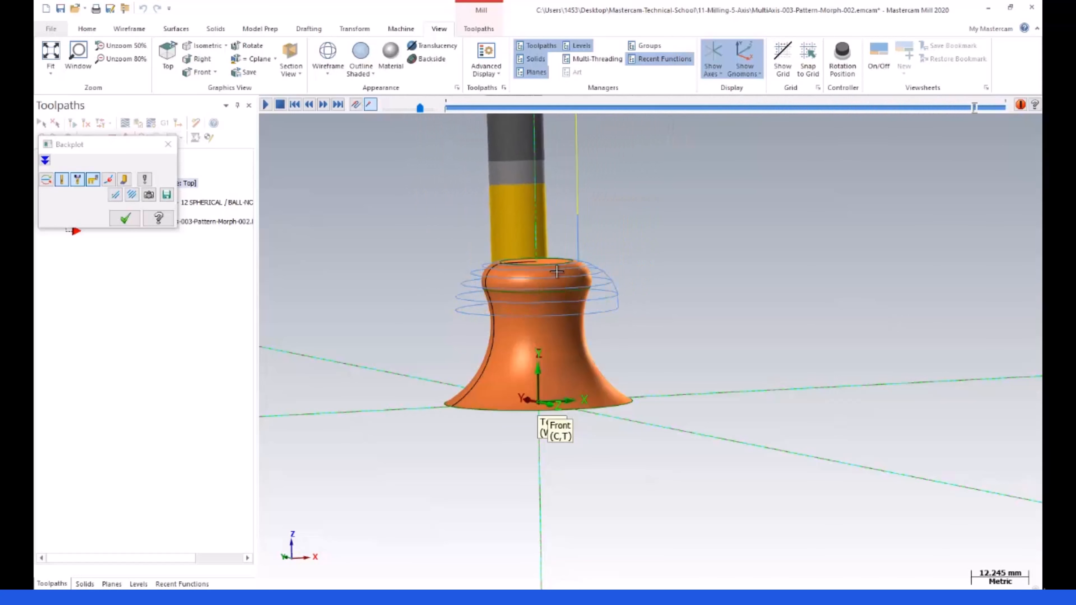
- Replay the To Point backplot from the Front (WCS) view, speed up the playback slightly, and close the backplot
{"action": "scroll", "coordinate": [565, 295], "scroll_direction": "down", "scroll_amount": 2}
{"action": "scroll", "coordinate": [478, 252], "scroll_direction": "up", "scroll_amount": 2}
{"action": "right_click", "coordinate": [435, 246]}
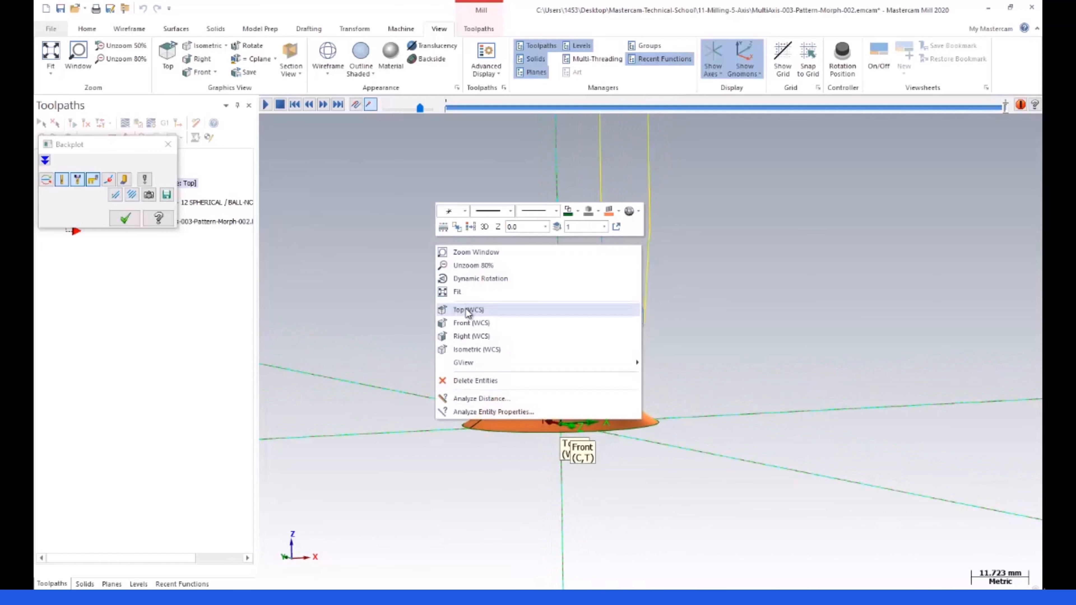
{"action": "left_click", "coordinate": [471, 323]}
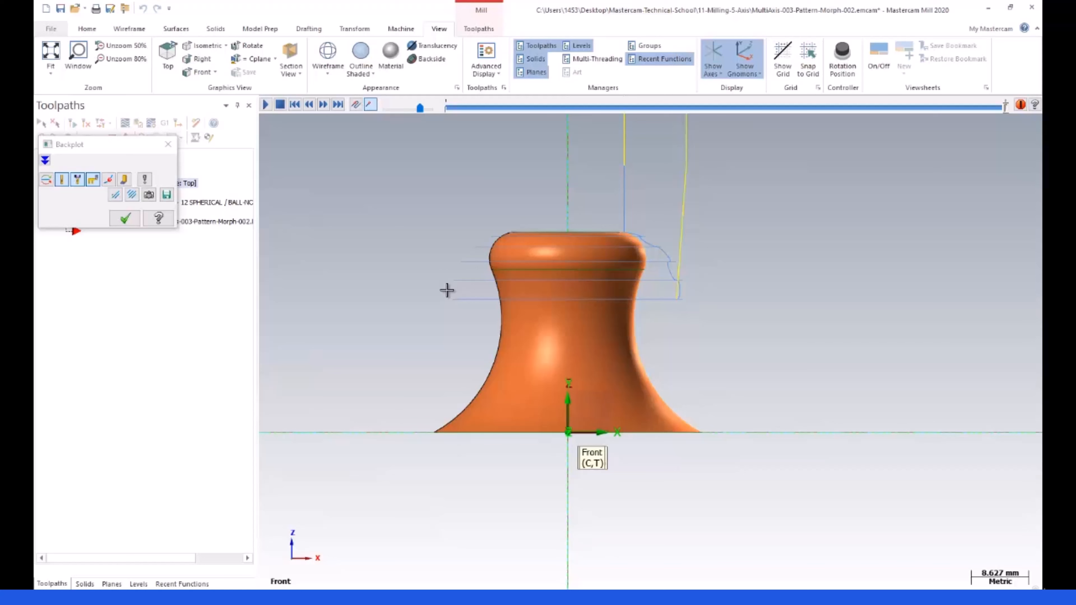
{"action": "scroll", "coordinate": [447, 280], "scroll_direction": "up", "scroll_amount": 2}
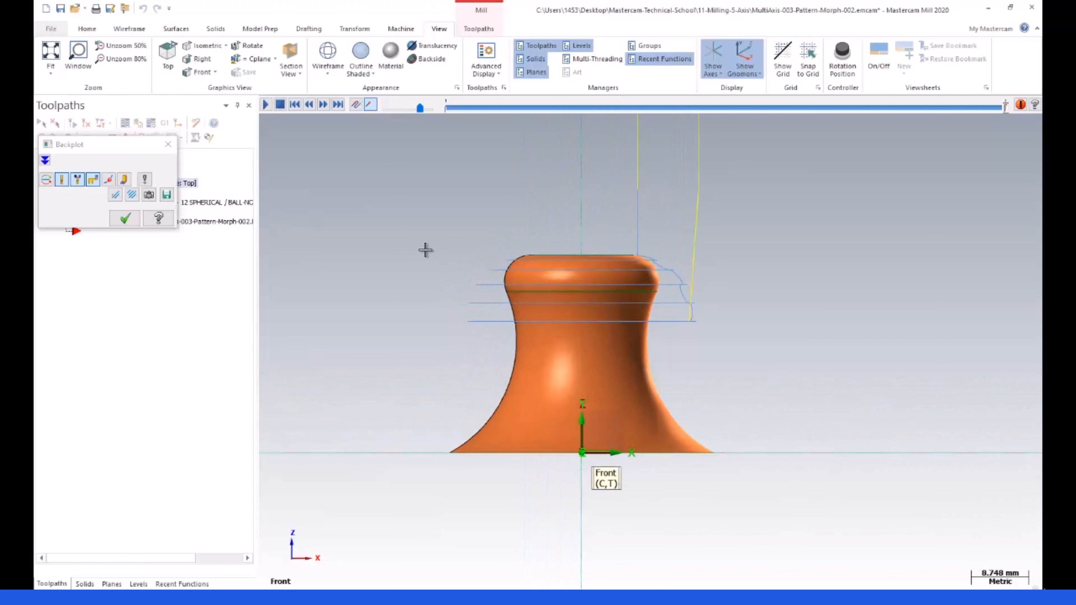
{"action": "left_click", "coordinate": [265, 104]}
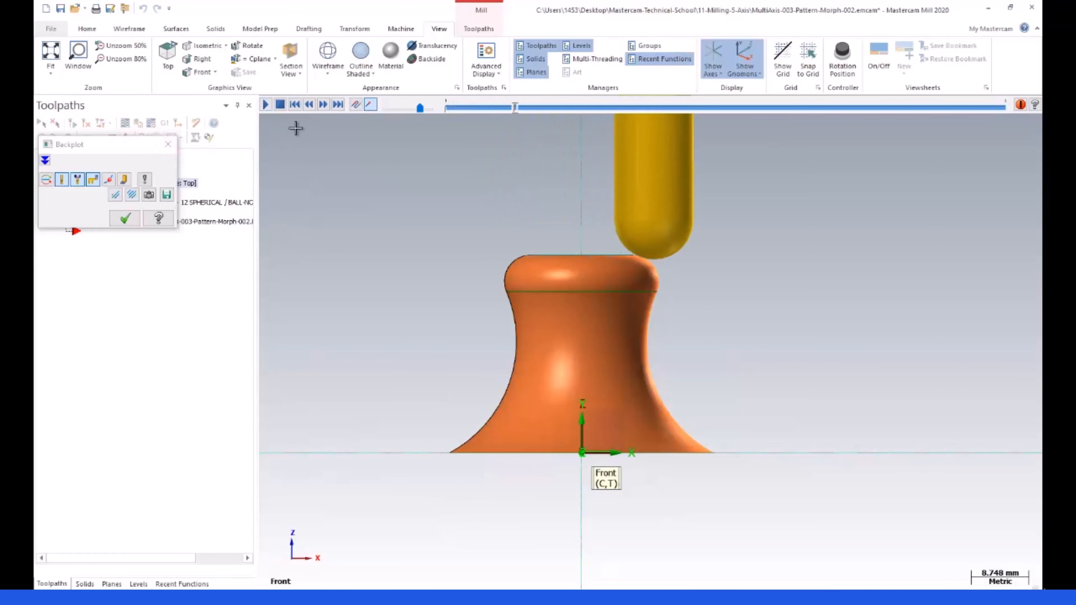
{"action": "mouse_move", "coordinate": [420, 108]}
{"action": "left_mouse_down"}
{"action": "mouse_move", "coordinate": [438, 108]}
{"action": "mouse_move", "coordinate": [407, 109]}
{"action": "mouse_move", "coordinate": [425, 109]}
{"action": "left_mouse_up"}
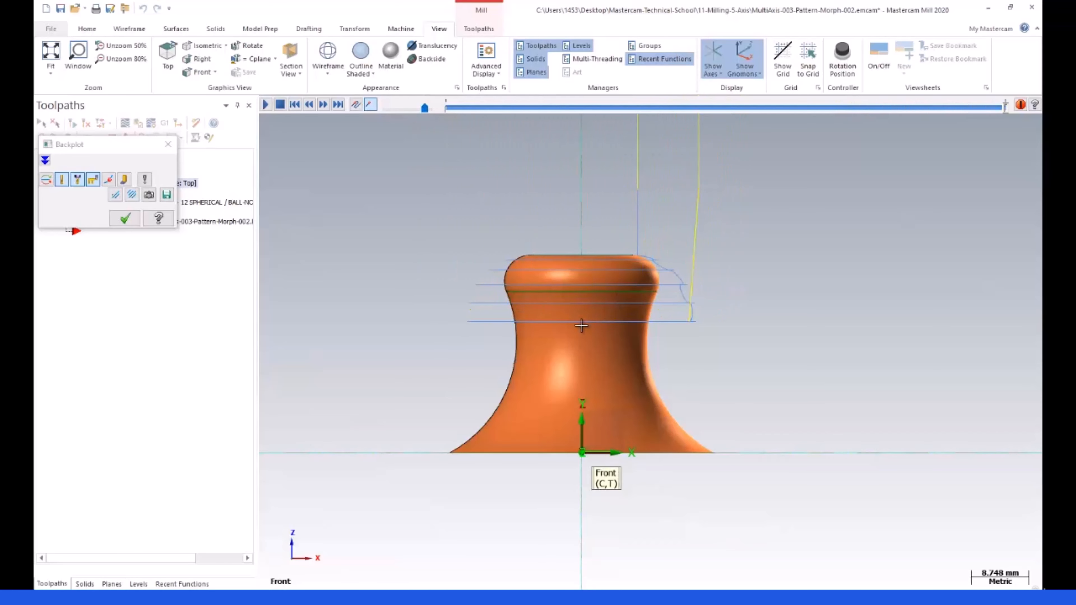
{"action": "scroll", "coordinate": [574, 320], "scroll_direction": "down", "scroll_amount": 3}
{"action": "mouse_move", "coordinate": [499, 291]}
{"action": "middle_mouse_down"}
{"action": "mouse_move", "coordinate": [534, 314]}
{"action": "mouse_move", "coordinate": [514, 297]}
{"action": "middle_mouse_up"}
{"action": "left_click", "coordinate": [125, 218]}
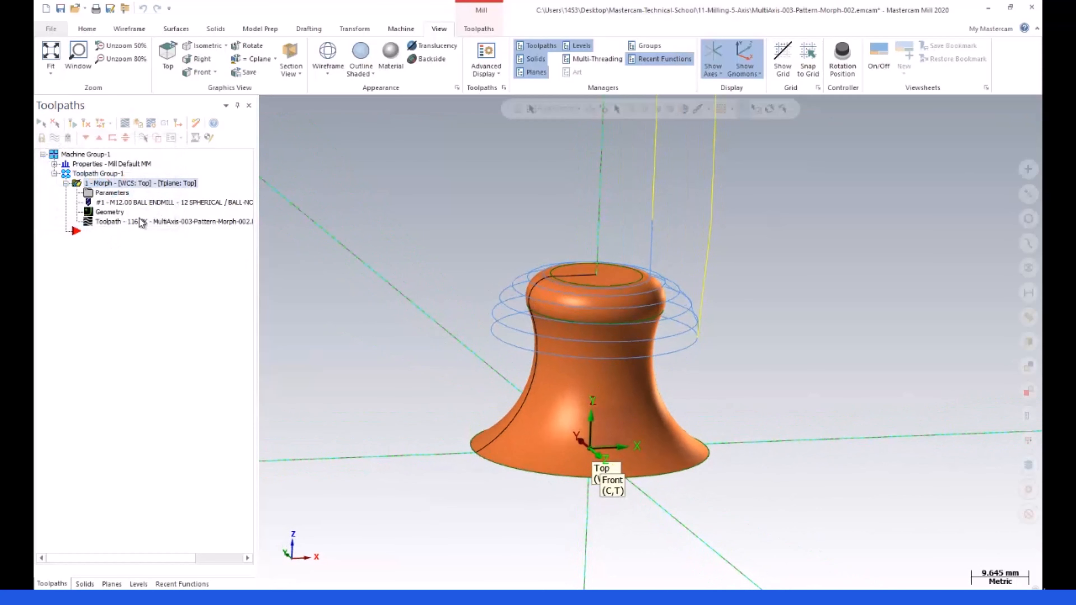
- Compare the Morph point tilt types Tilt angle from axis towards point and Tilt angle from point towards axis, keeping the latter
{"action": "left_click", "coordinate": [88, 193]}
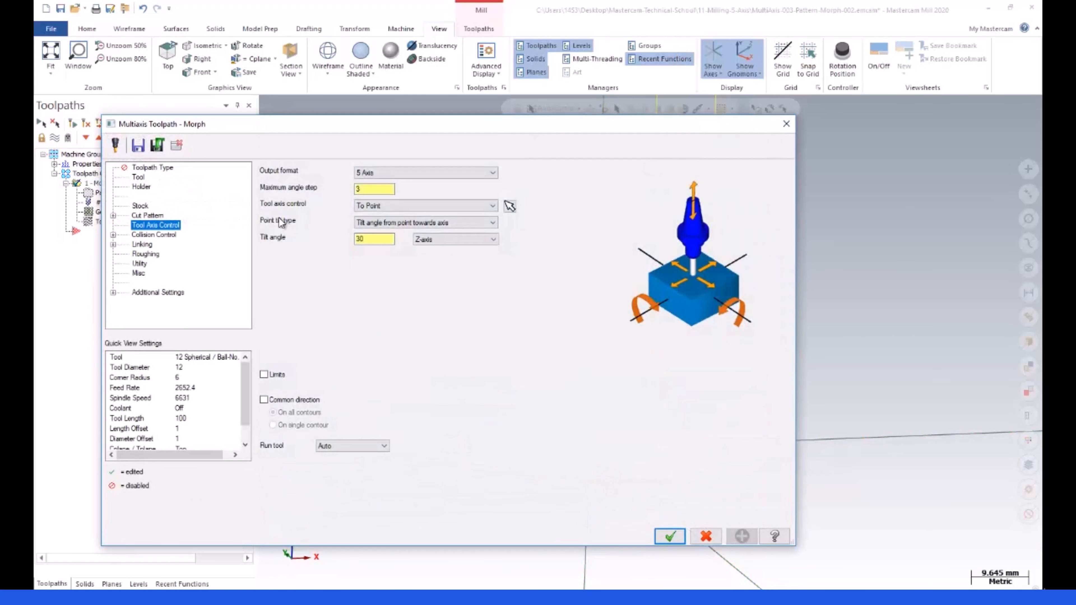
{"action": "double_click", "coordinate": [367, 239]}
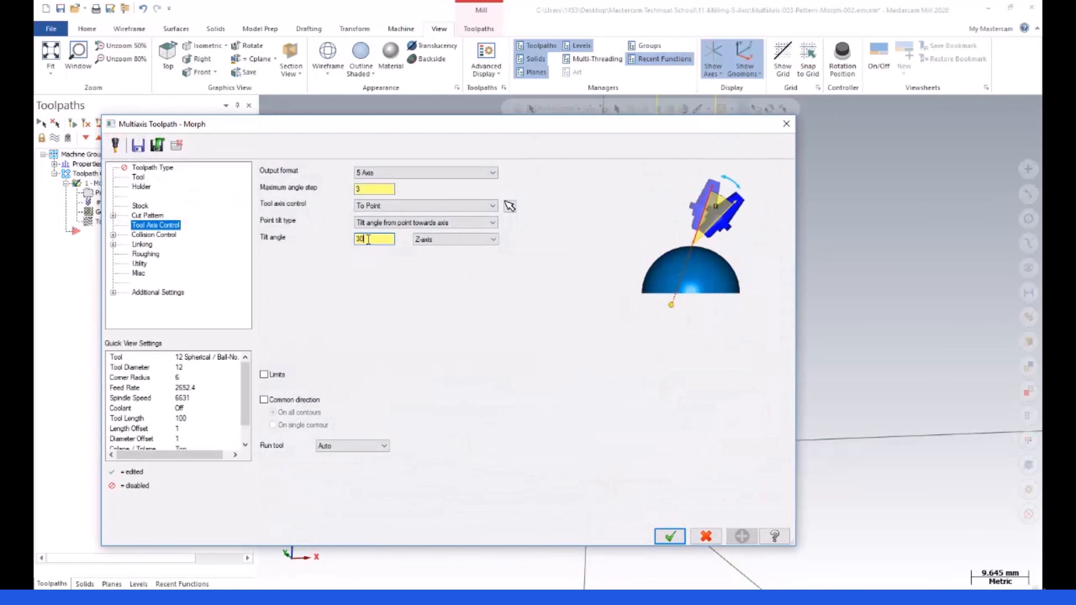
{"action": "left_click", "coordinate": [414, 227]}
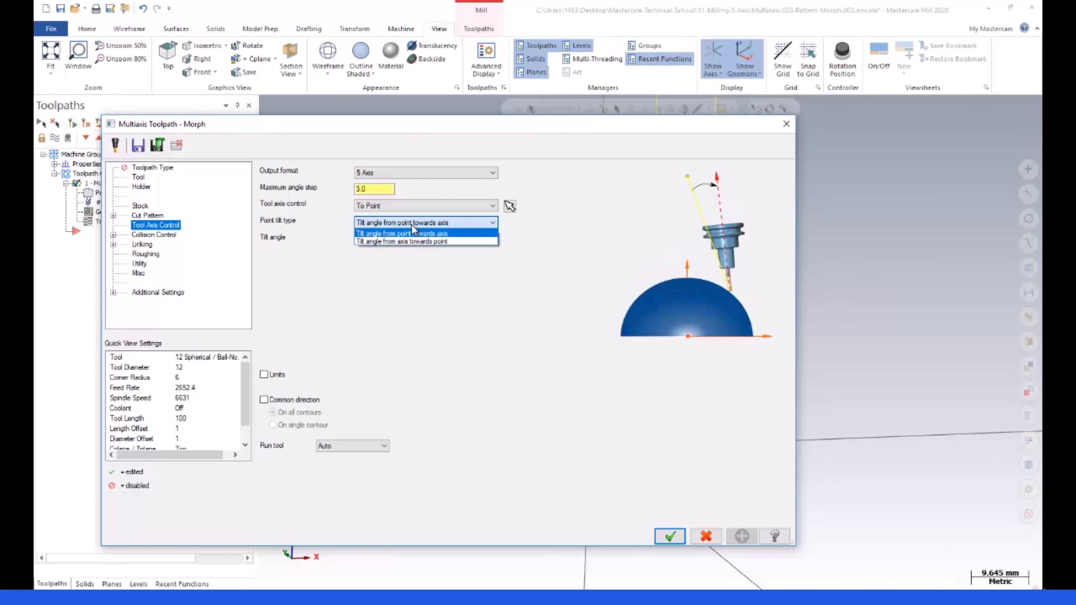
{"action": "left_click", "coordinate": [403, 242]}
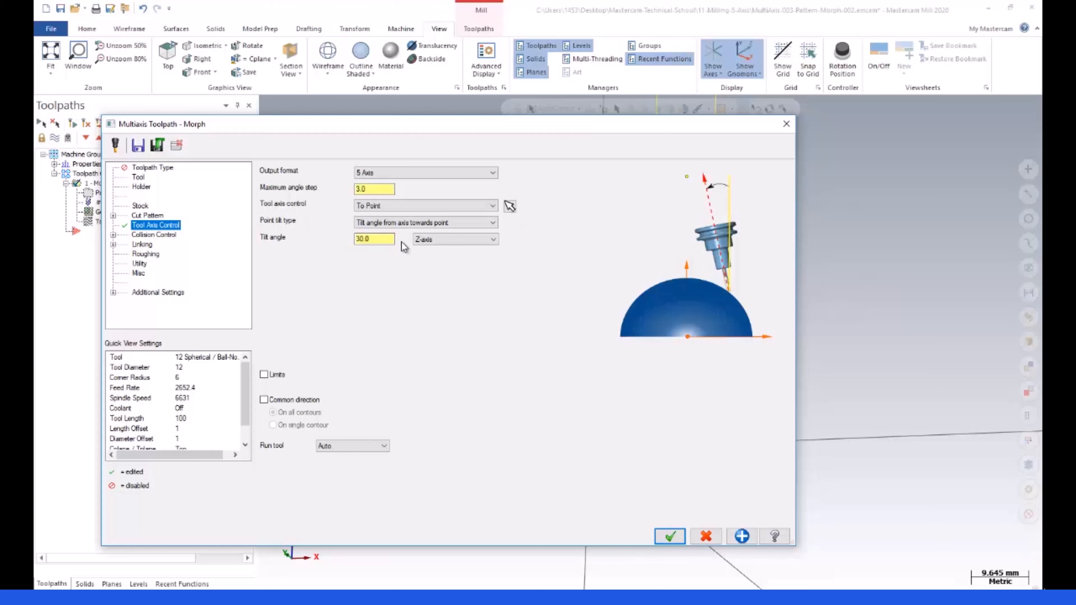
{"action": "left_click", "coordinate": [401, 222]}
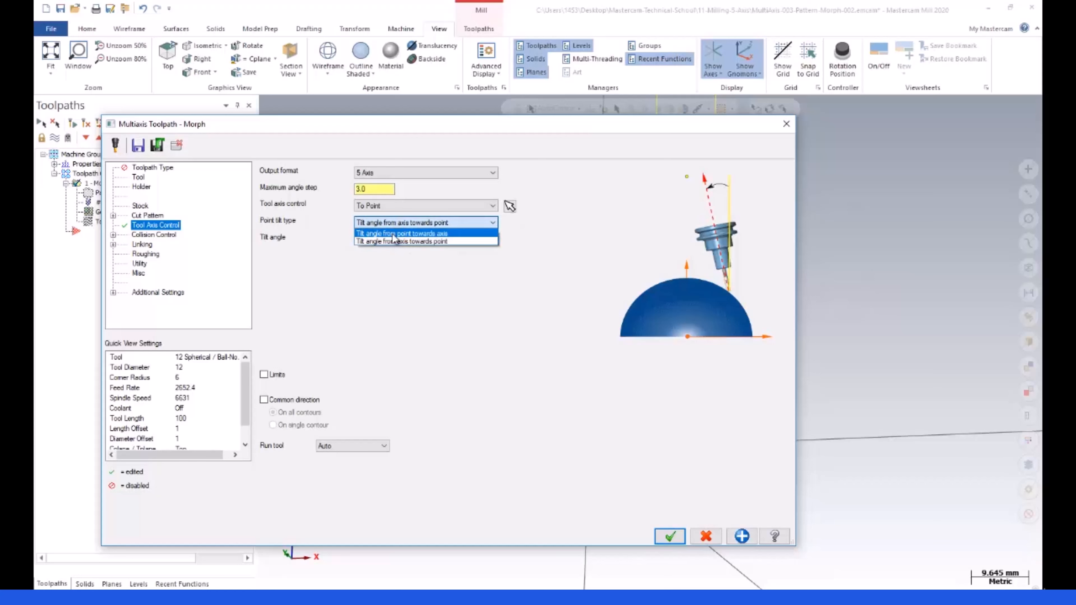
{"action": "left_click", "coordinate": [394, 239]}
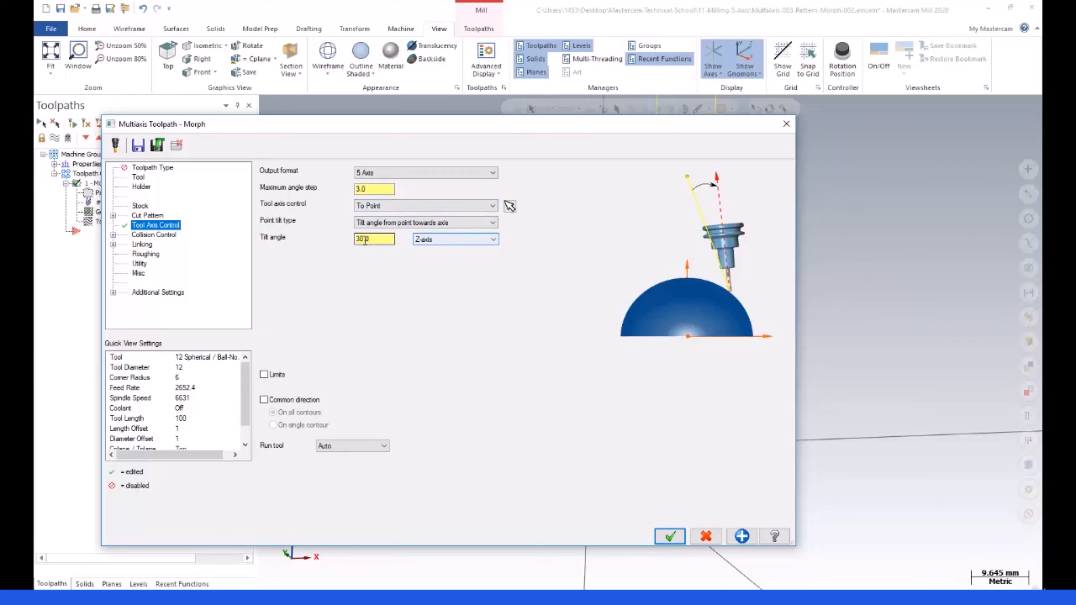
- Set the Morph operation's tool axis control to Surface and regenerate the toolpath
{"action": "left_click", "coordinate": [405, 205]}
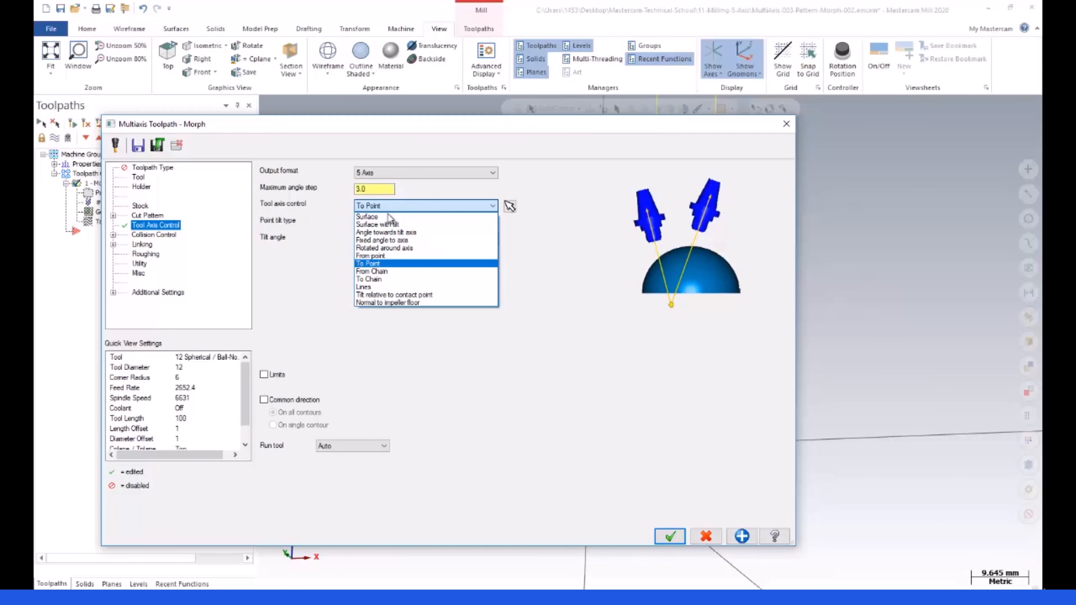
{"action": "left_click", "coordinate": [379, 215]}
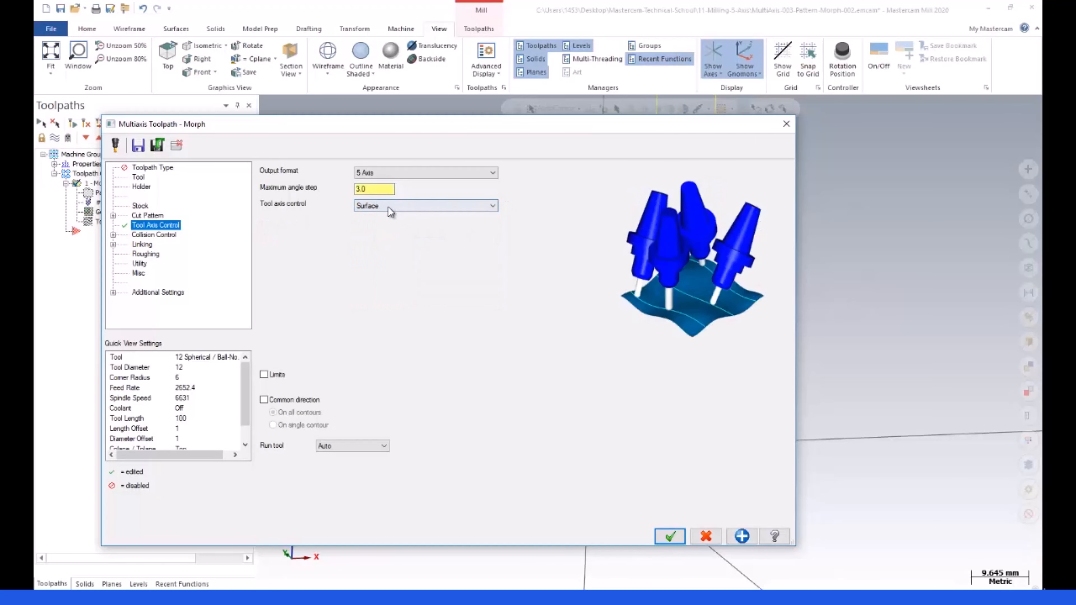
{"action": "left_click", "coordinate": [670, 536]}
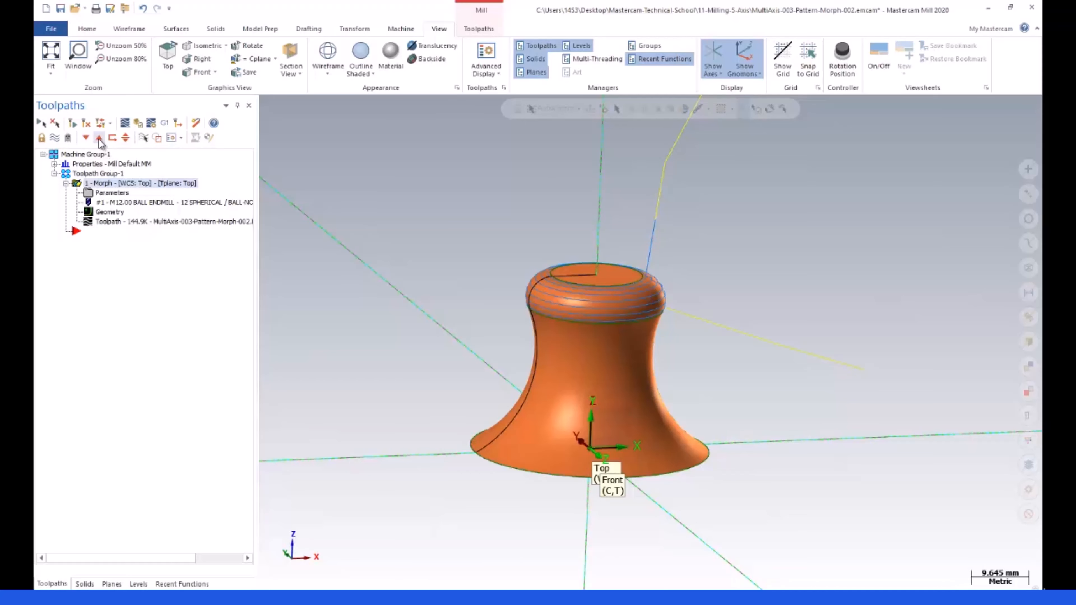
- Play the backplot of the Surface-controlled Morph toolpath at a faster speed, and close the backplot
{"action": "left_click", "coordinate": [124, 123]}
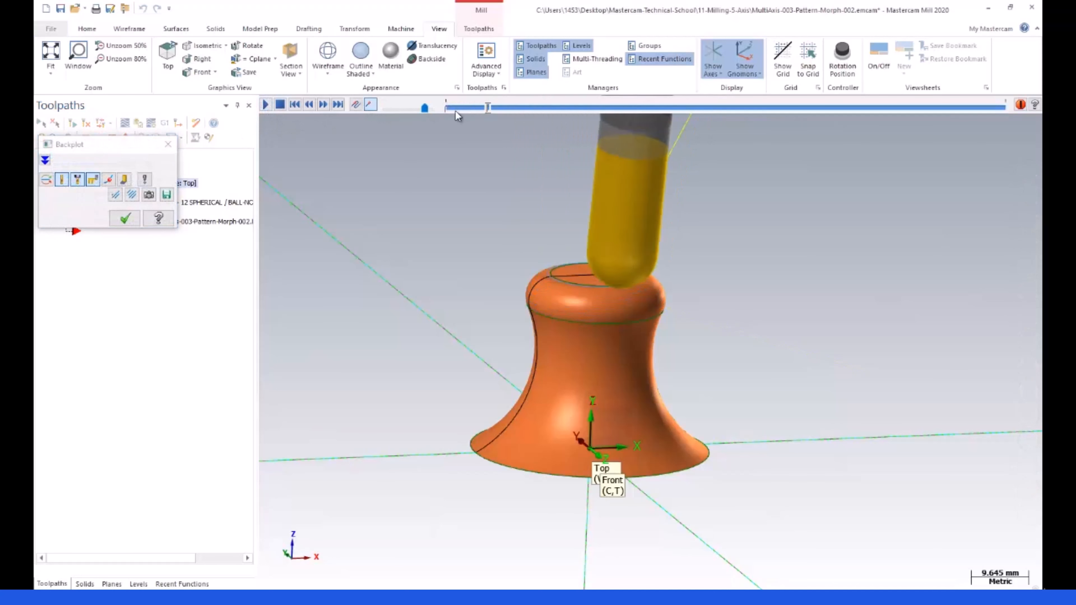
{"action": "left_click_drag", "start_coordinate": [424, 109], "coordinate": [452, 113]}
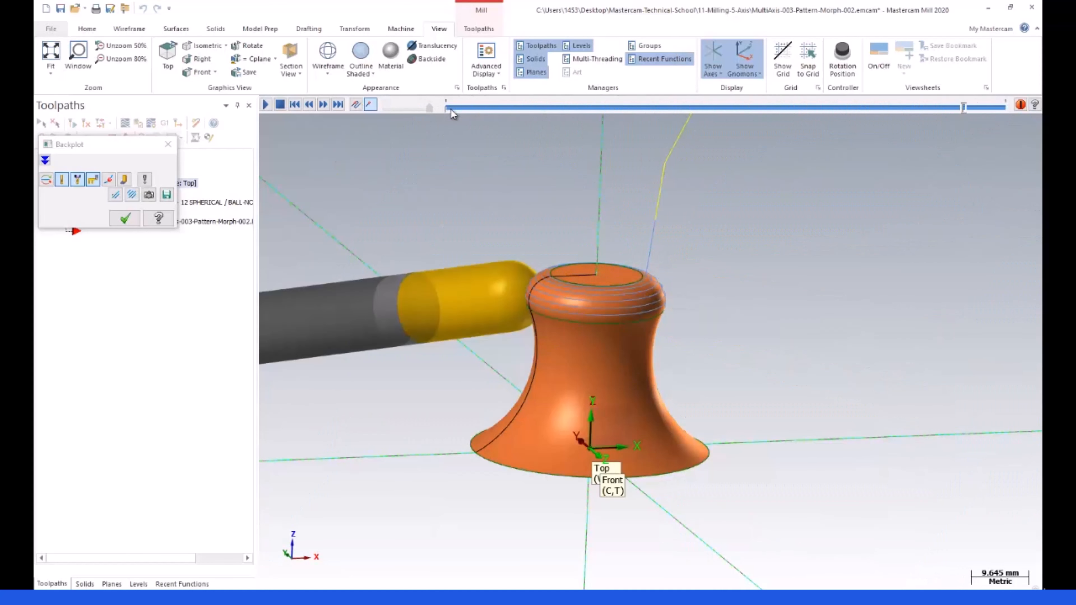
{"action": "left_click", "coordinate": [124, 219]}
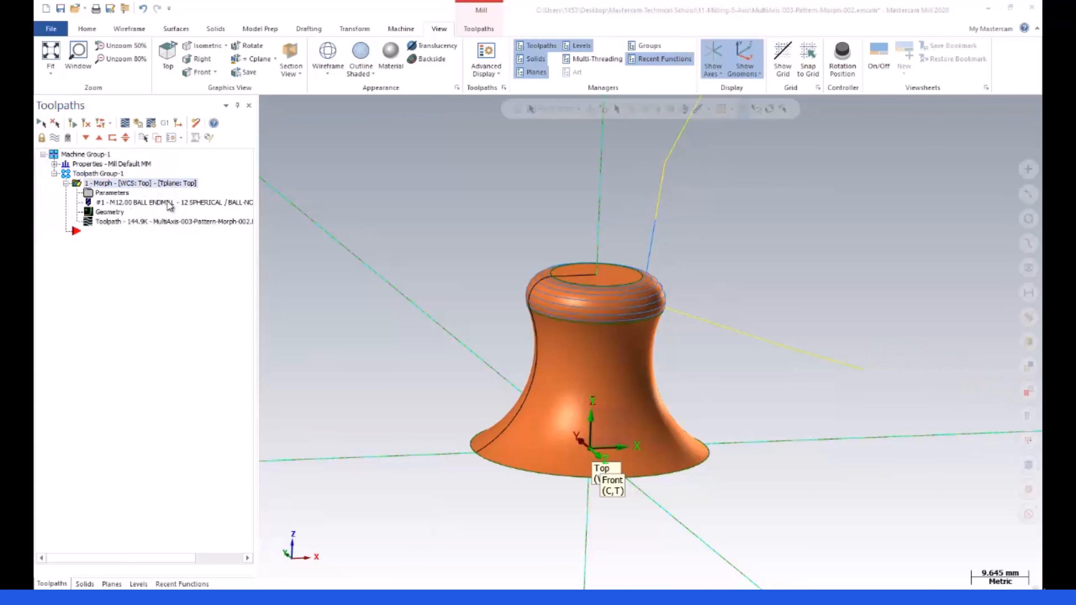
- Set the Morph operation's tool axis control to Surface with tilt, with lead and side tilt angles of 0
{"action": "left_click", "coordinate": [112, 193]}
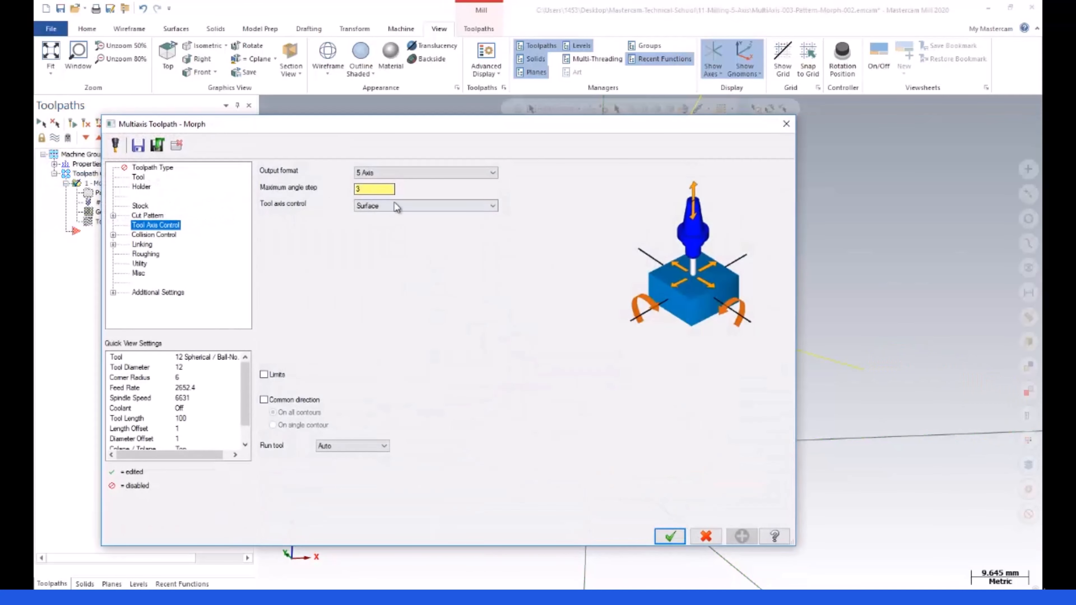
{"action": "left_click", "coordinate": [398, 206]}
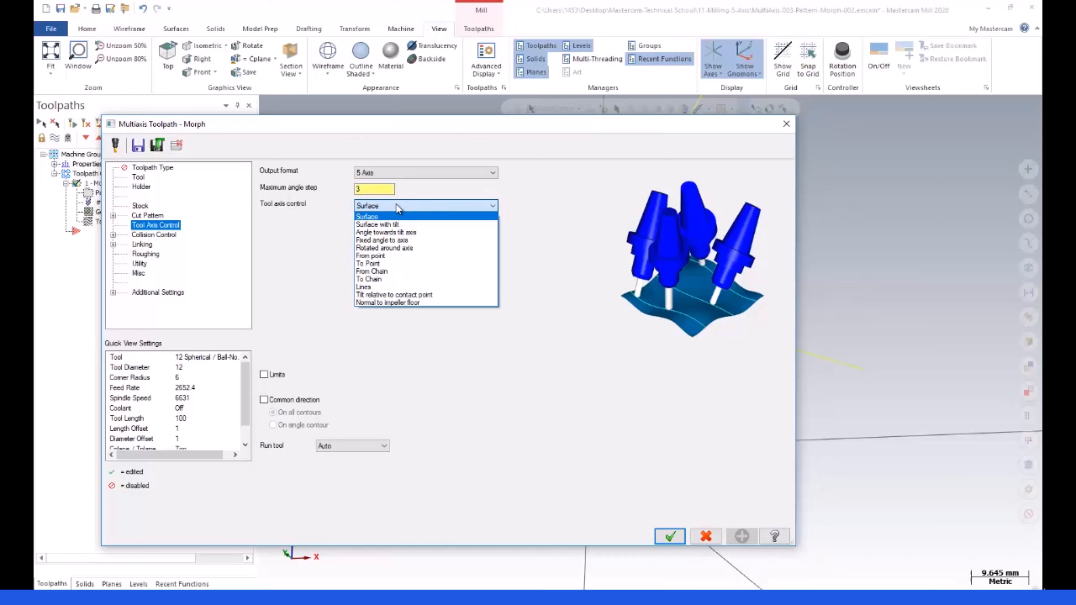
{"action": "left_click", "coordinate": [407, 224]}
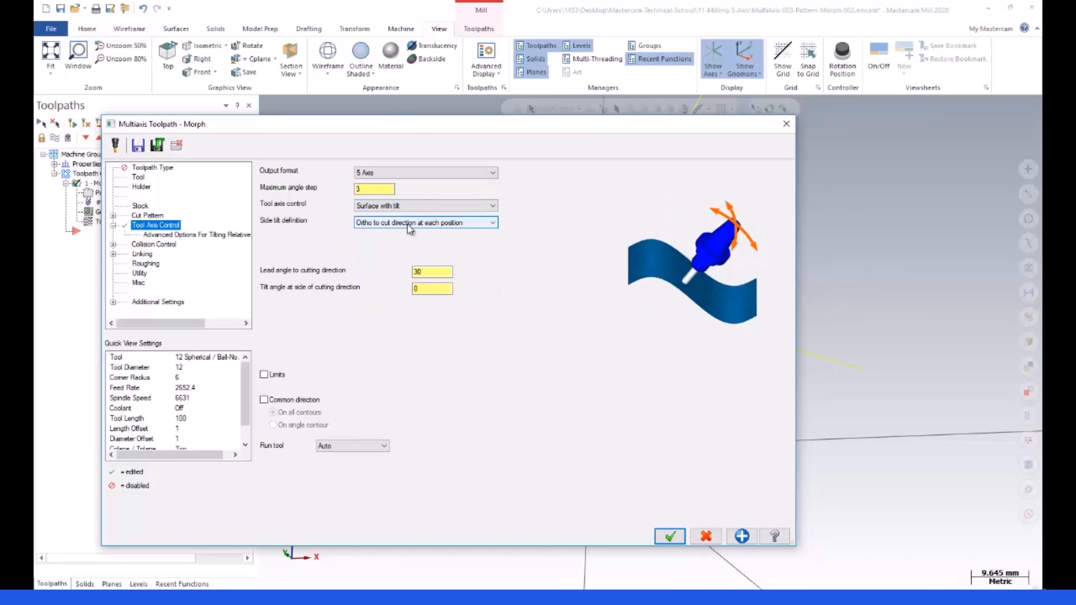
{"action": "left_click", "coordinate": [433, 274]}
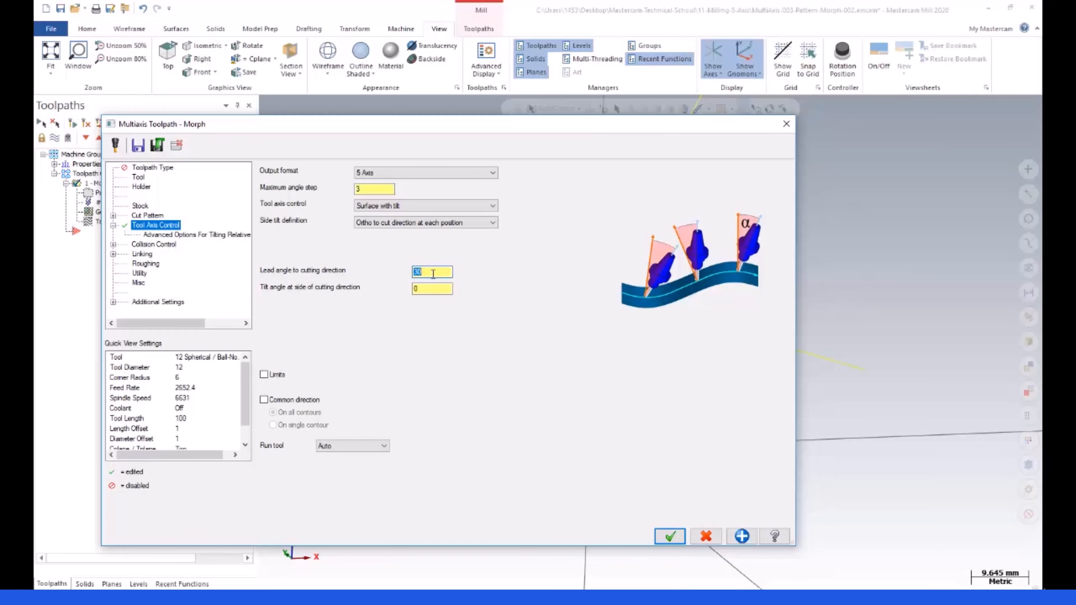
{"action": "type", "text": "0"}
{"action": "left_click", "coordinate": [432, 289]}
{"action": "left_click", "coordinate": [436, 274]}
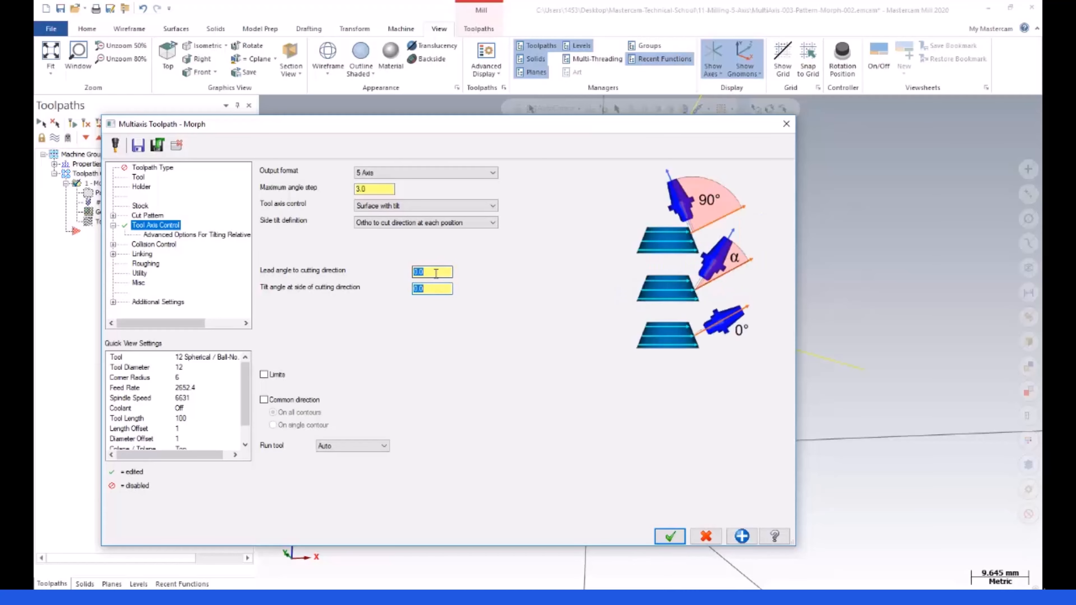
- Compare the side tilt definitions Follow surface iso direction, Ortho to cut direction at each contour and Ortho to lower edge curve, keeping the last one
{"action": "left_click", "coordinate": [415, 221]}
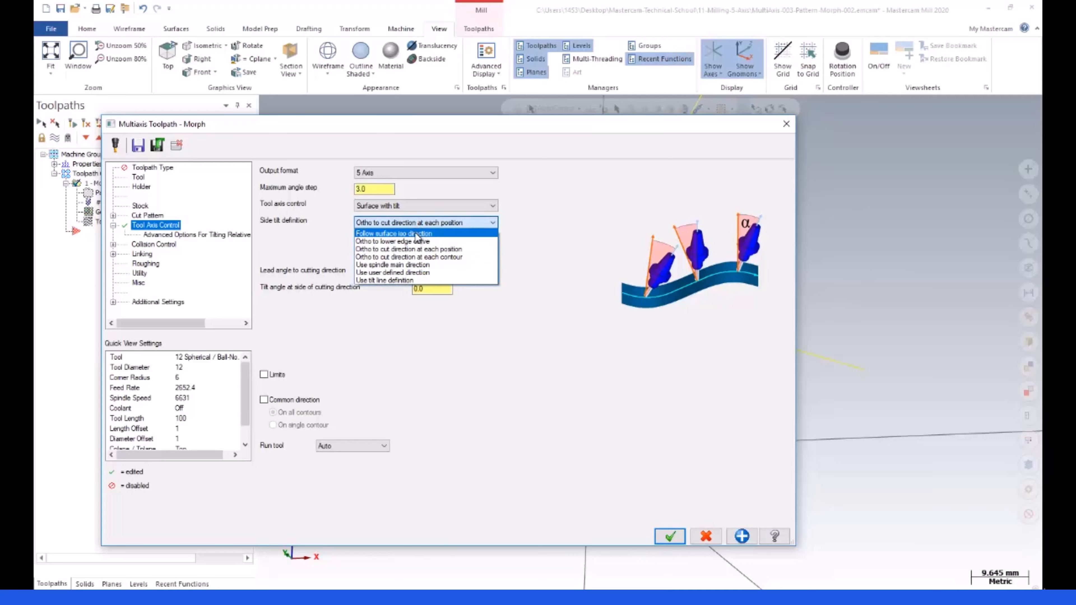
{"action": "left_click", "coordinate": [417, 234]}
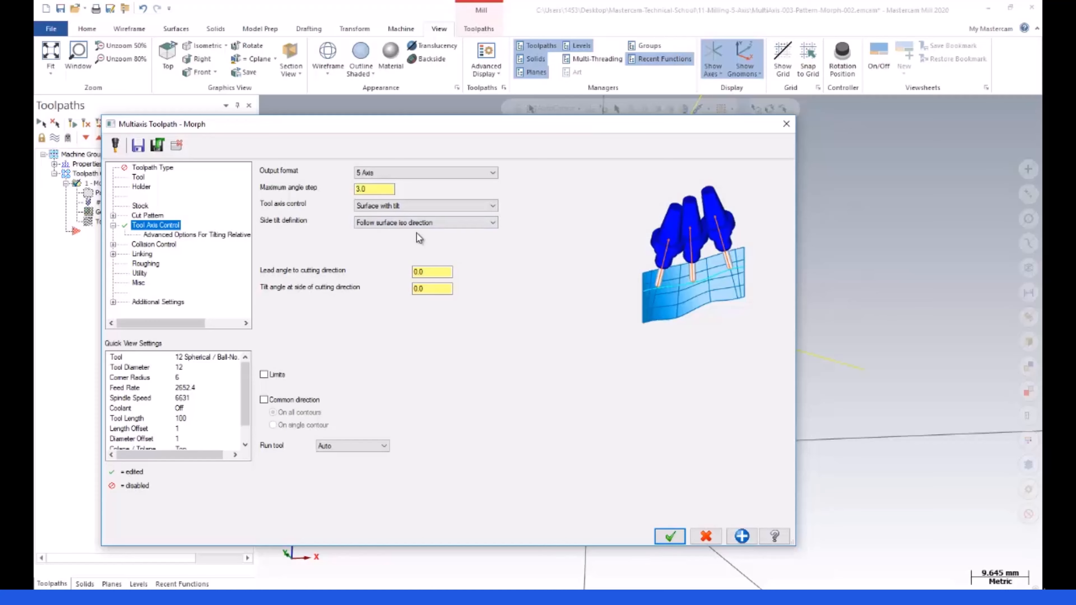
{"action": "left_click", "coordinate": [413, 221]}
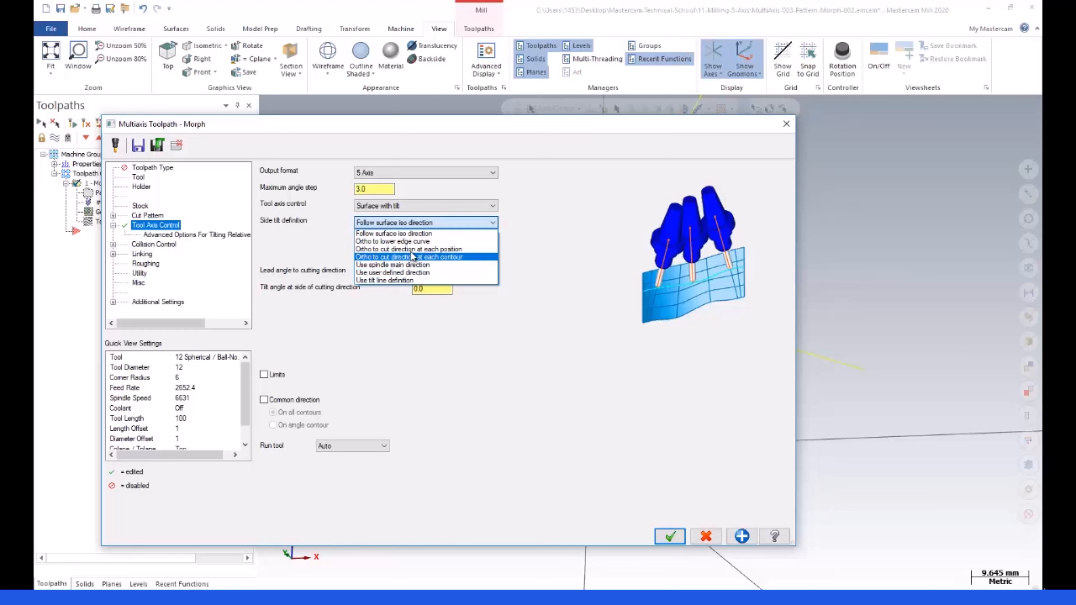
{"action": "left_click", "coordinate": [415, 241]}
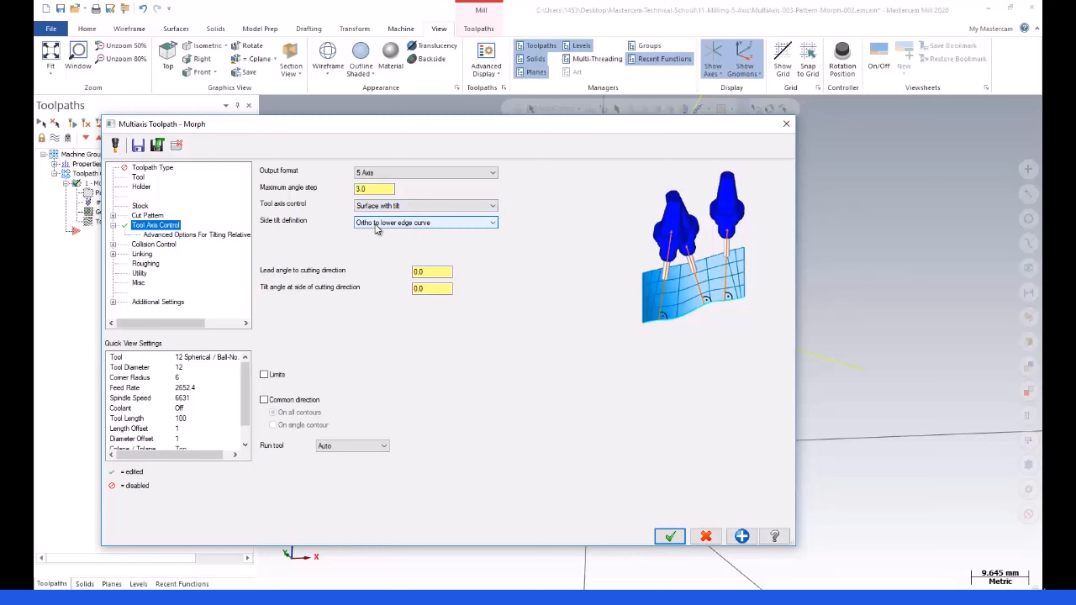
{"action": "left_click", "coordinate": [421, 224]}
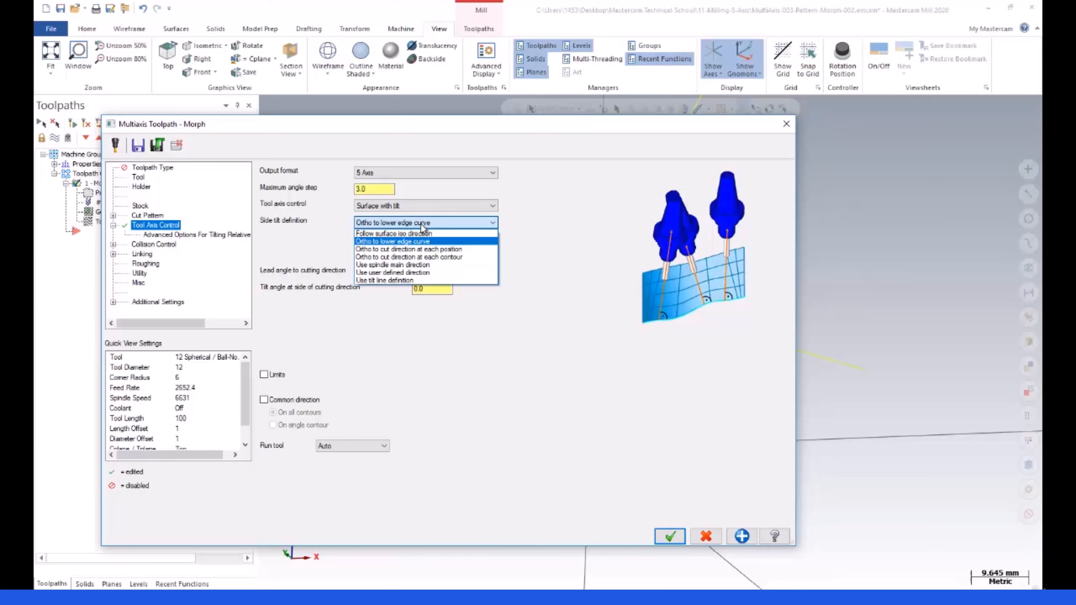
{"action": "left_click", "coordinate": [430, 256]}
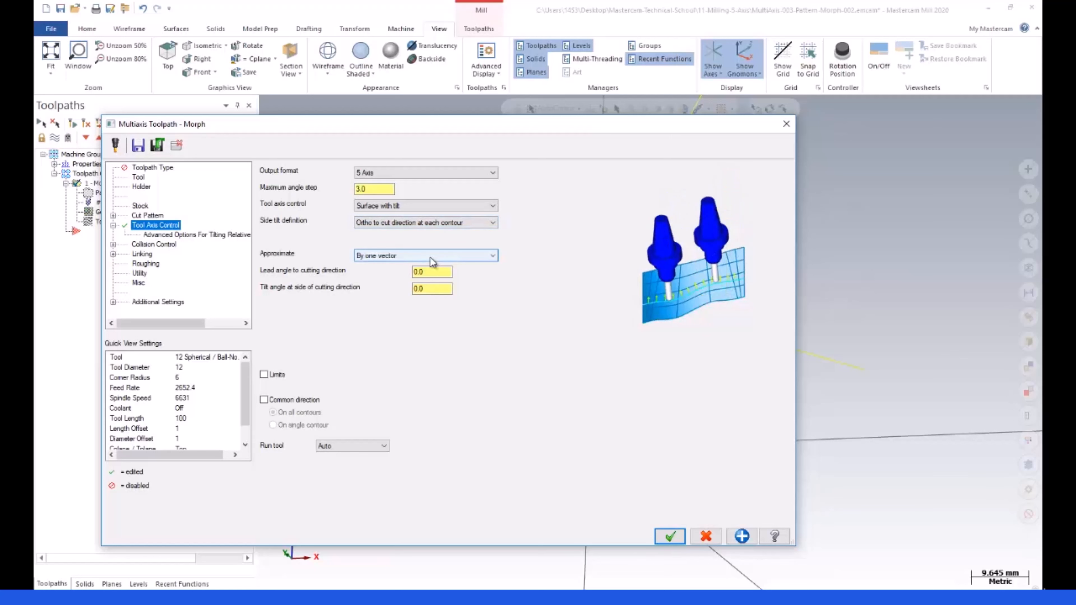
{"action": "left_click", "coordinate": [427, 229]}
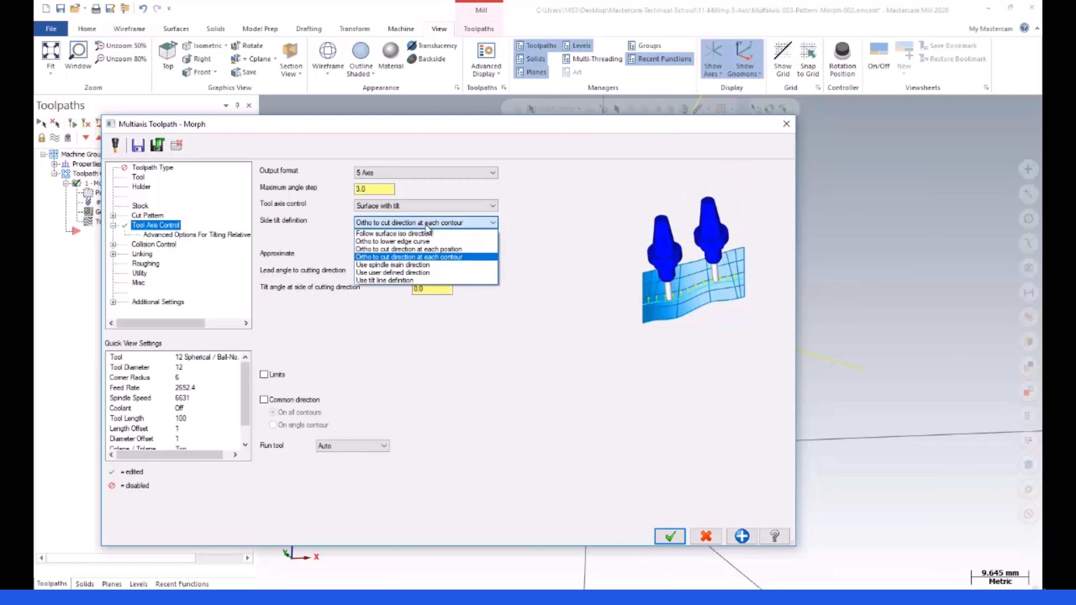
{"action": "left_click", "coordinate": [421, 242]}
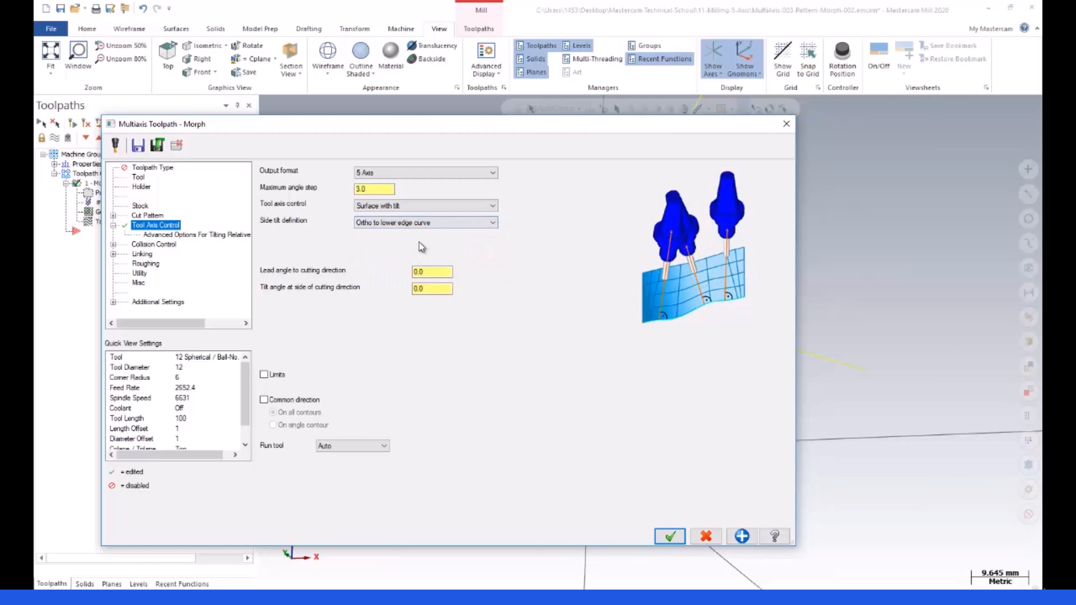
{"action": "left_click", "coordinate": [425, 223]}
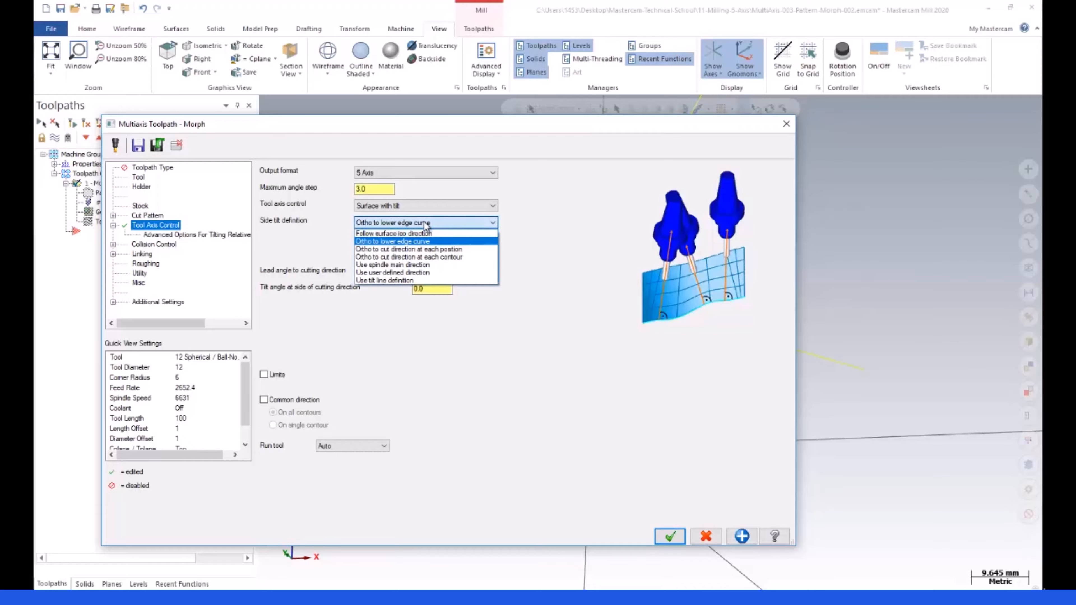
{"action": "left_click", "coordinate": [423, 242]}
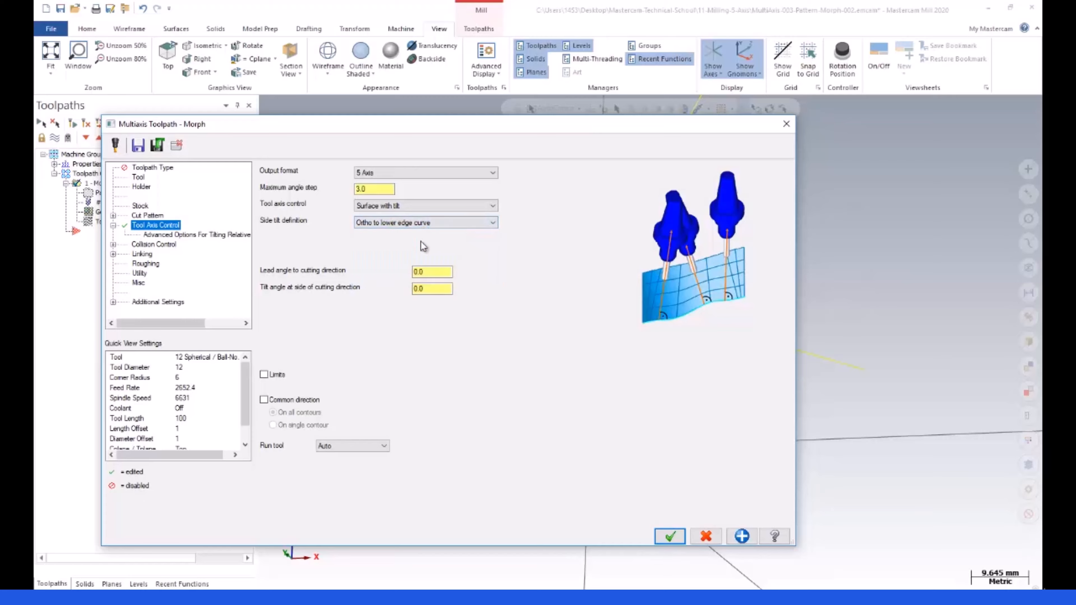
- Set the lead angle to cutting direction to 10, accept the Morph parameters and regenerate the toolpath
{"action": "left_click", "coordinate": [430, 273]}
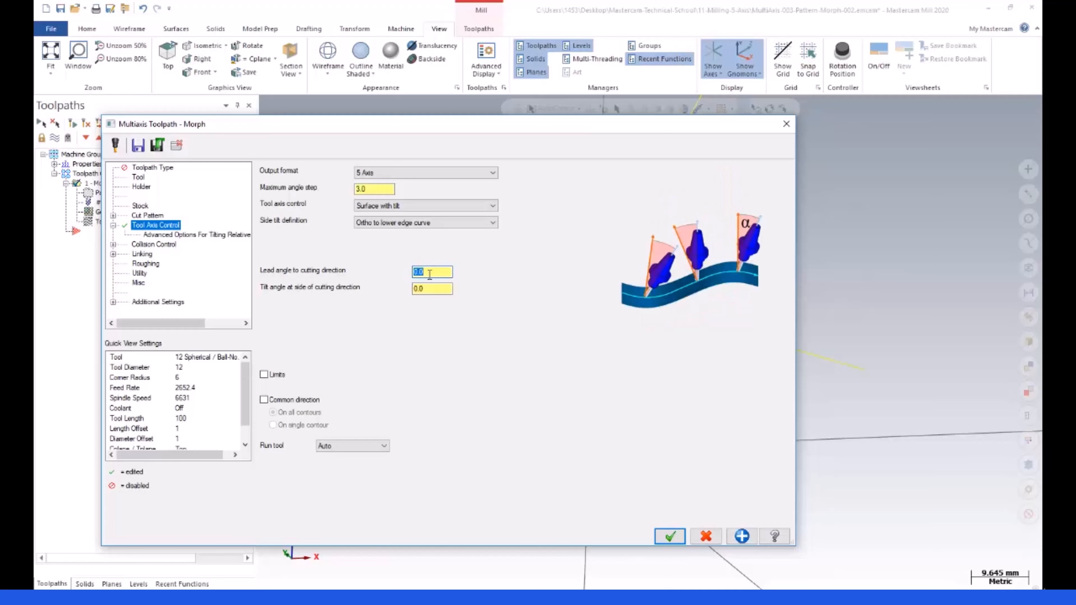
{"action": "left_click", "coordinate": [429, 291]}
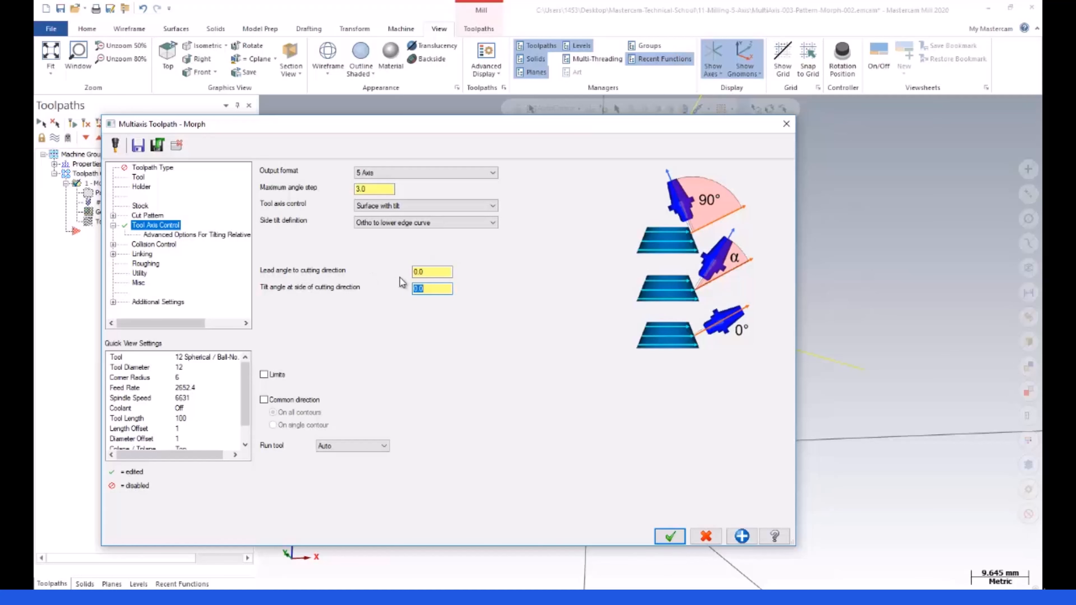
{"action": "left_click", "coordinate": [428, 272]}
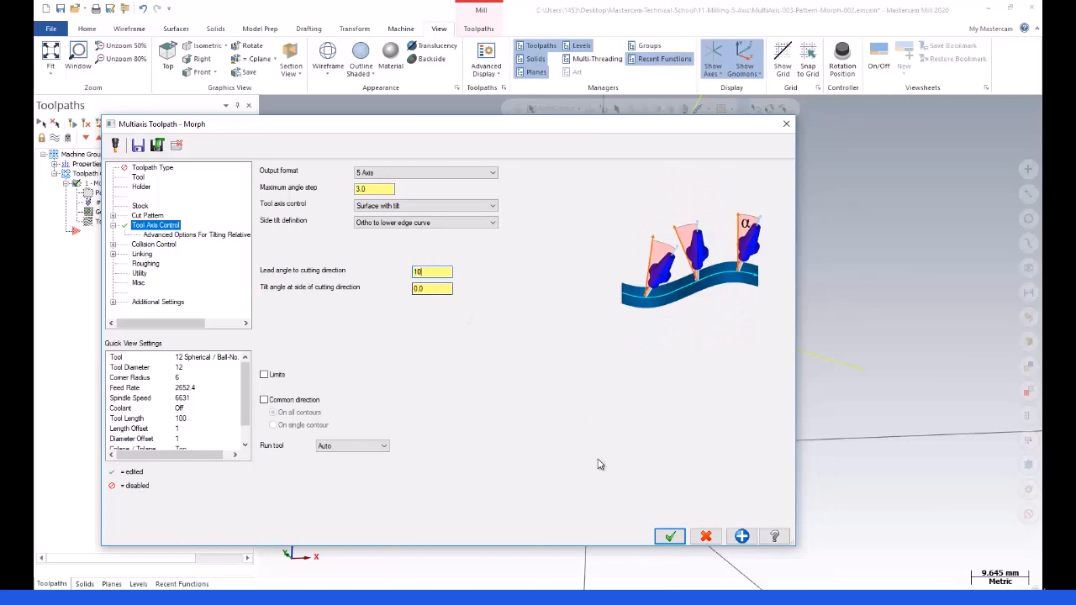
{"action": "left_click", "coordinate": [670, 536]}
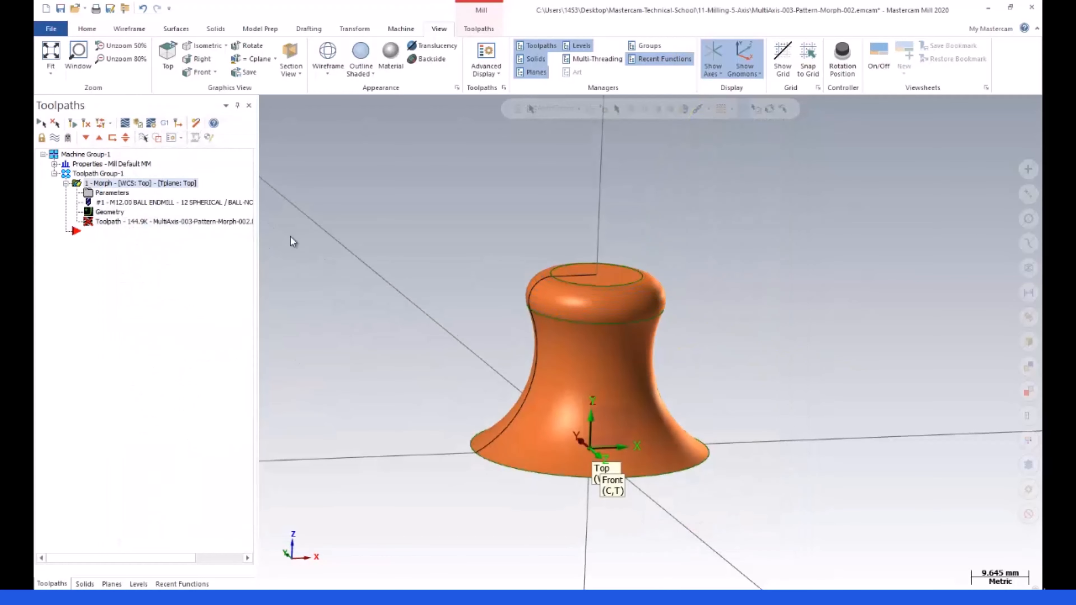
{"action": "left_click", "coordinate": [86, 123]}
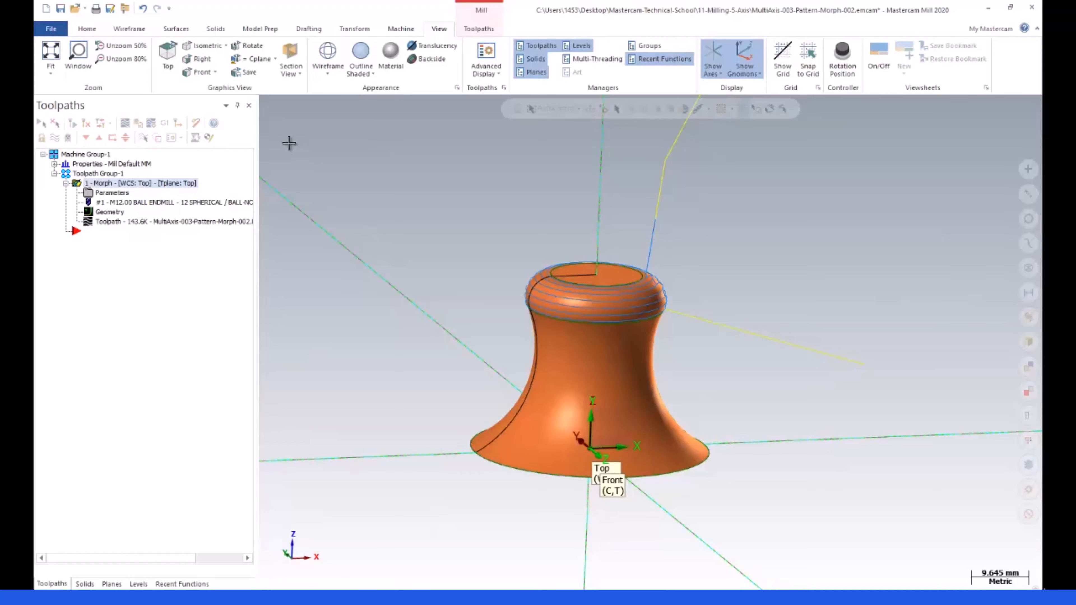
- Change the Morph operation's tool axis control to Angle towards tilt axis and check its cut pattern settings
{"action": "left_click", "coordinate": [90, 193]}
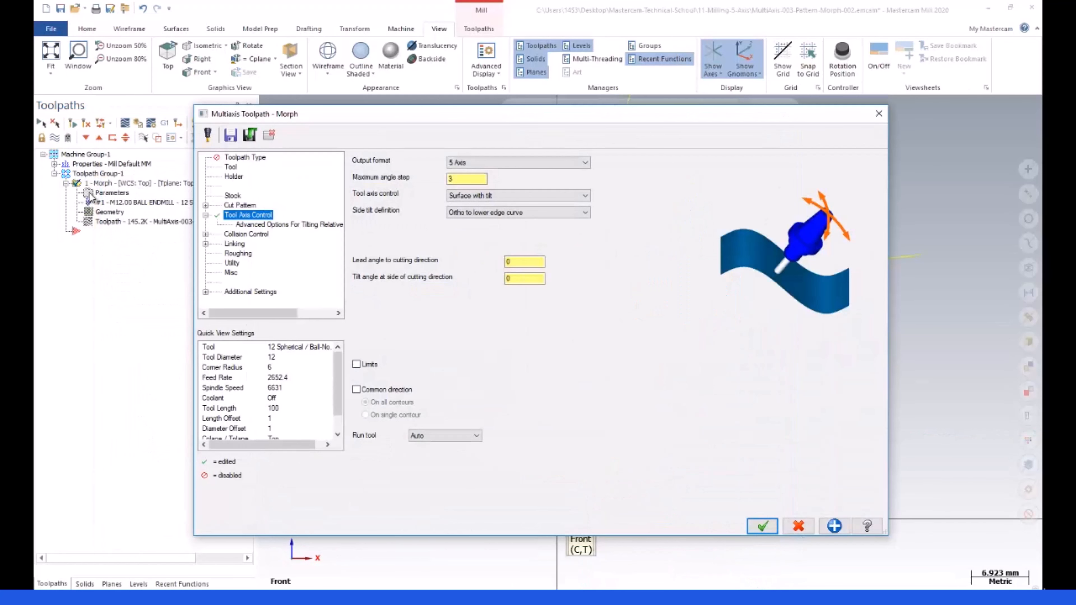
{"action": "left_click", "coordinate": [502, 196]}
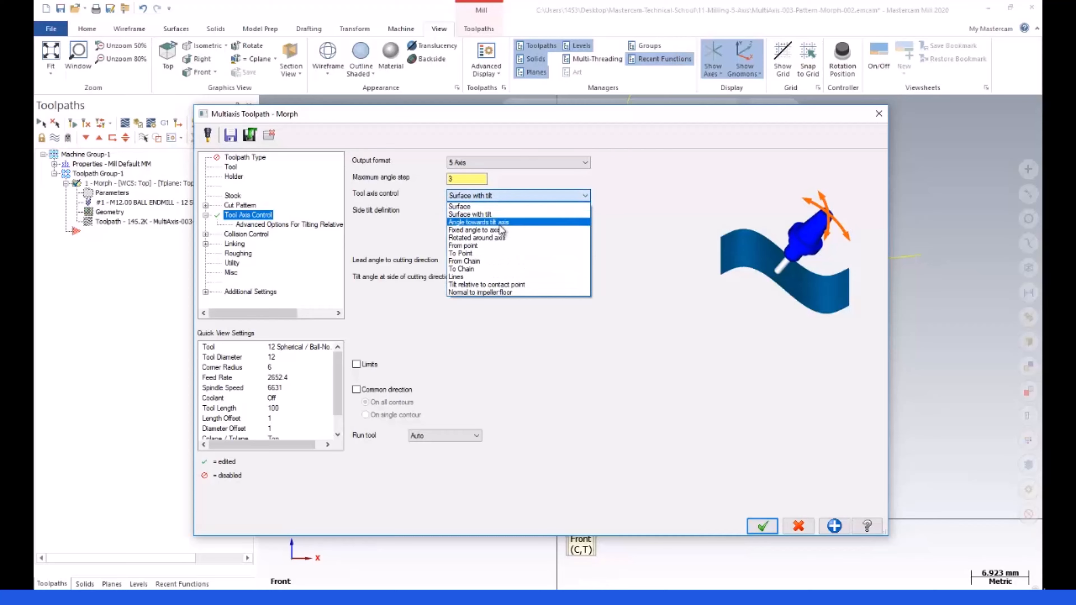
{"action": "left_click", "coordinate": [512, 223]}
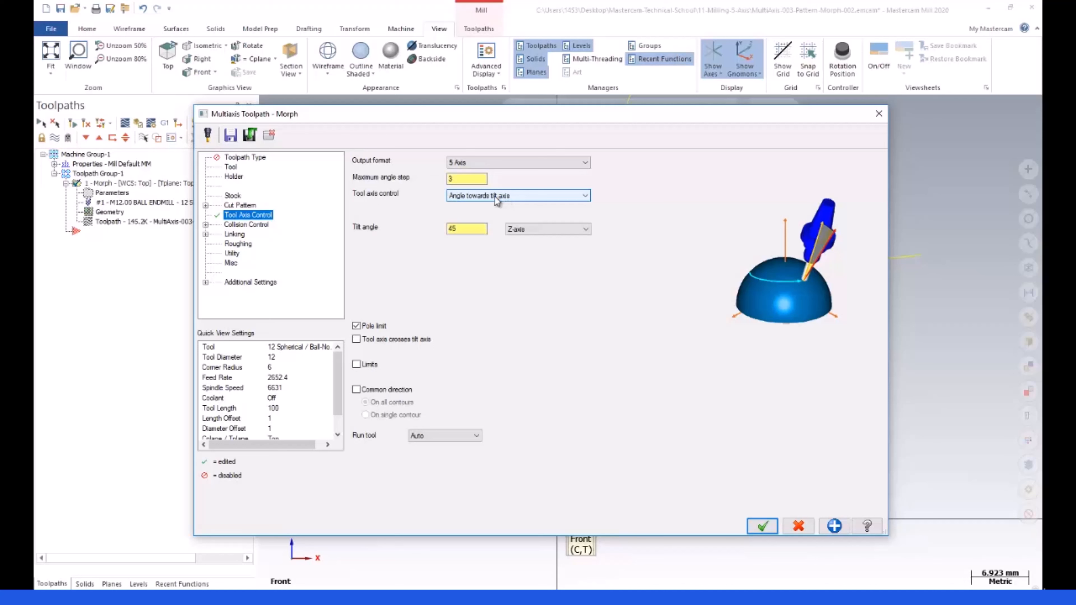
{"action": "left_click", "coordinate": [244, 206]}
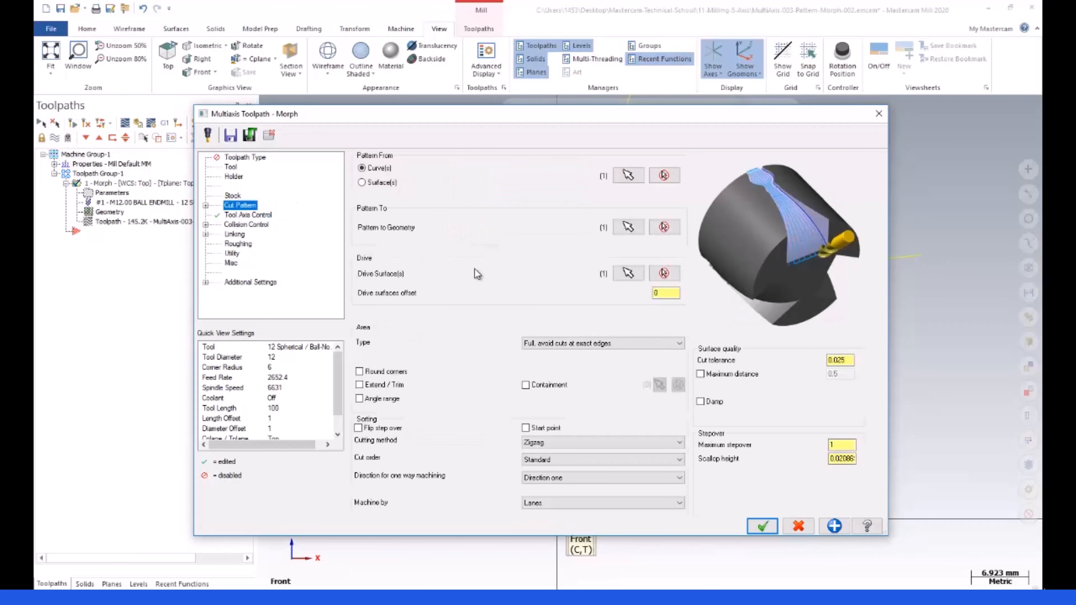
{"action": "left_click", "coordinate": [248, 216]}
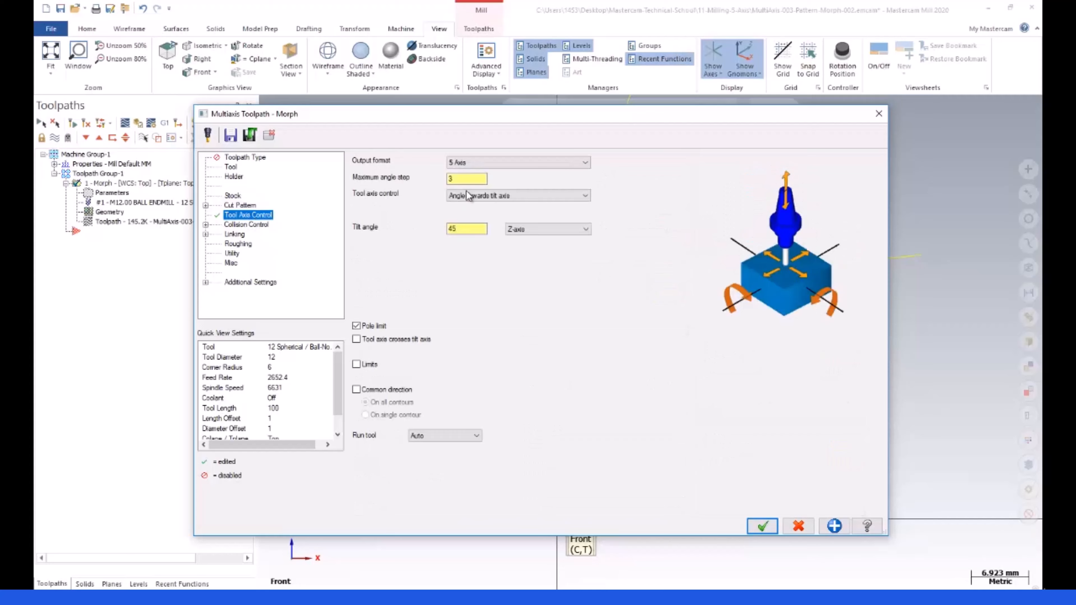
- Set the tilt angle to 60 relative to the Z-axis and regenerate the Morph toolpath
{"action": "left_click", "coordinate": [470, 229]}
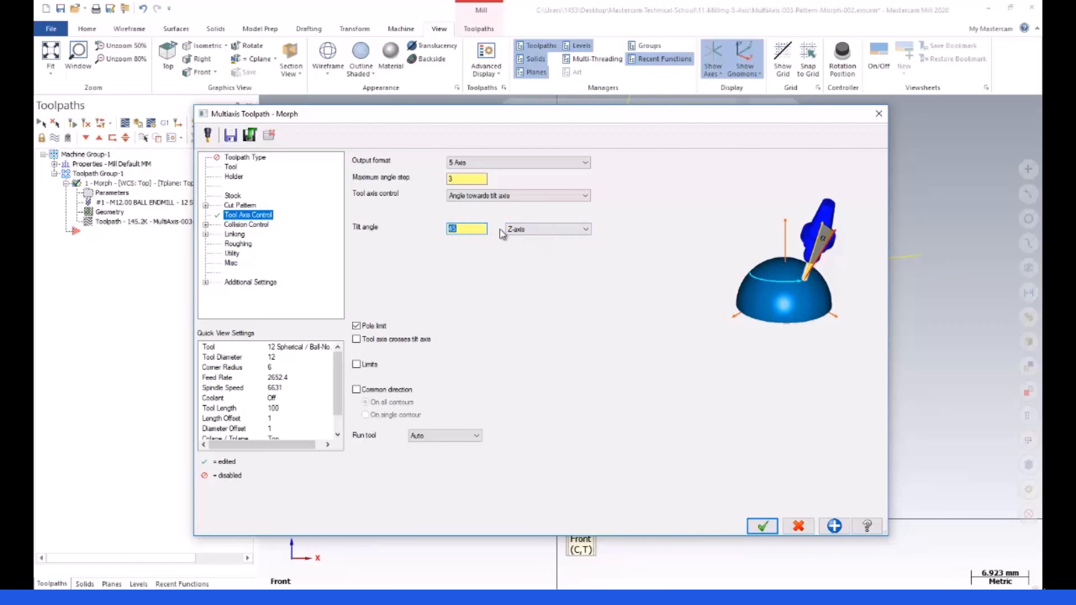
{"action": "left_click", "coordinate": [466, 225]}
{"action": "left_click", "coordinate": [481, 229]}
{"action": "left_click", "coordinate": [762, 526]}
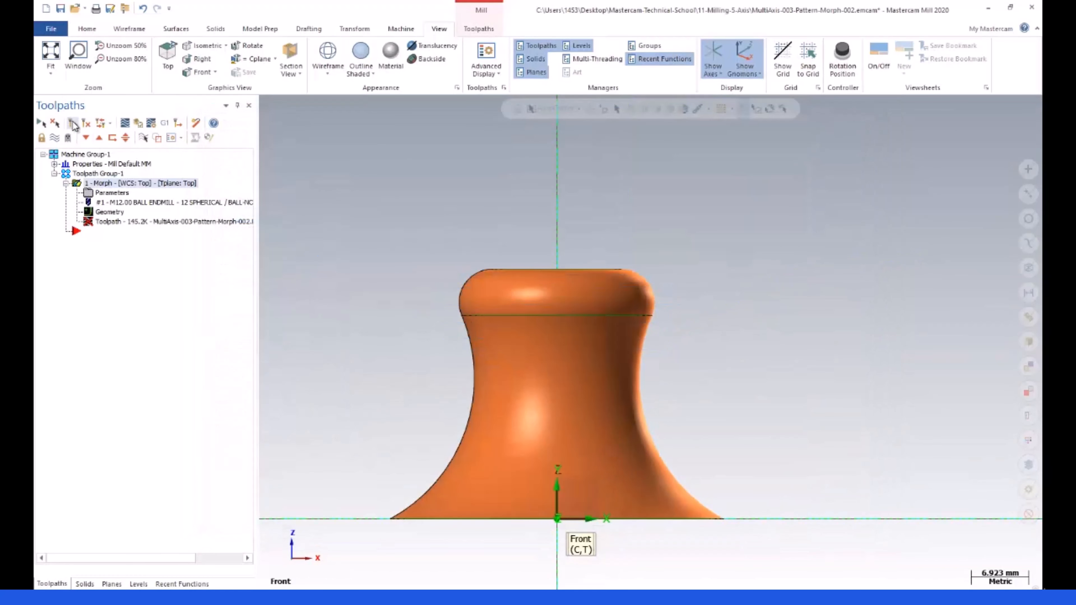
{"action": "left_click", "coordinate": [87, 123]}
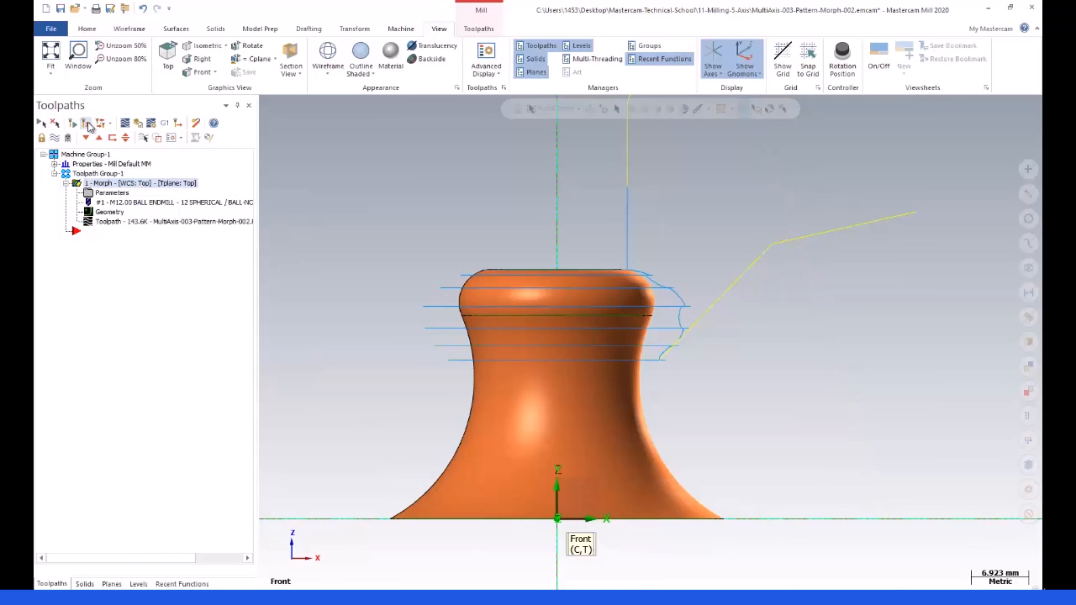
- Set the Morph operation's tilt angle to 30 relative to the Z-axis and regenerate the toolpath
{"action": "scroll", "coordinate": [661, 341], "scroll_direction": "up", "scroll_amount": 5}
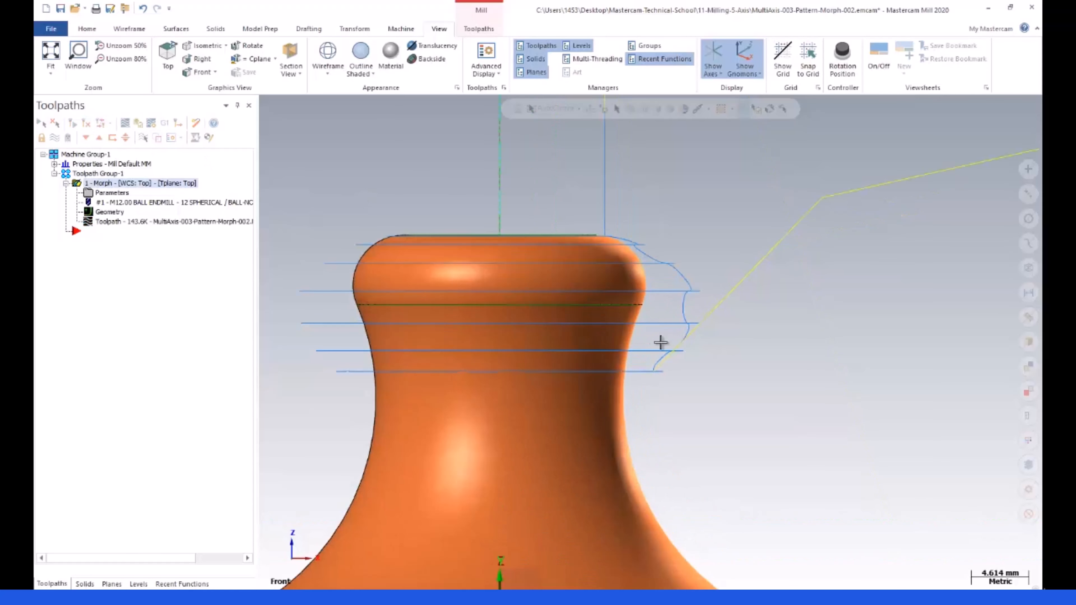
{"action": "scroll", "coordinate": [661, 352], "scroll_direction": "up", "scroll_amount": 12}
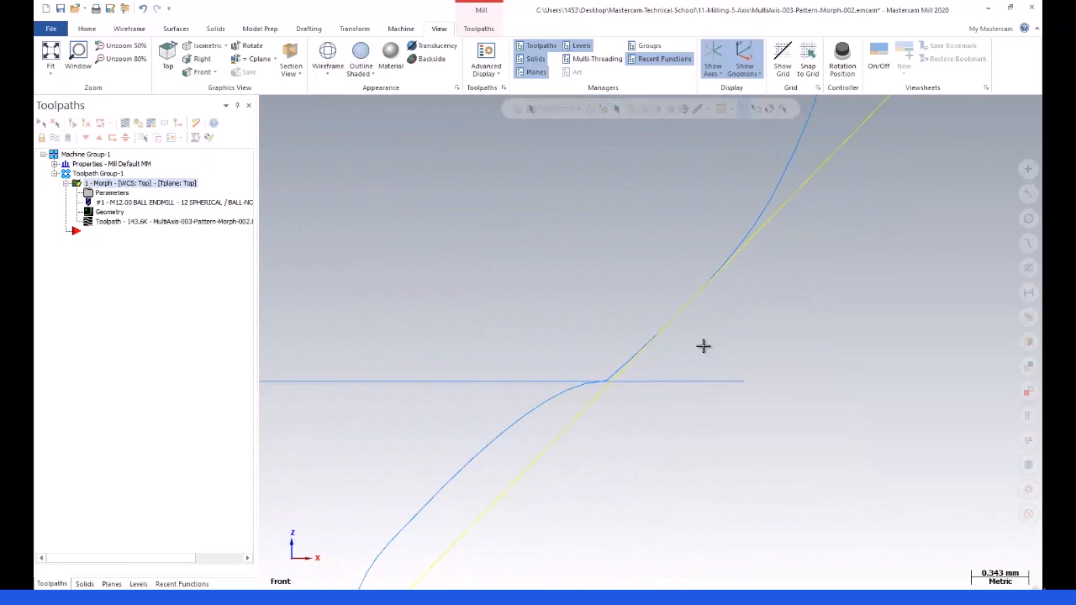
{"action": "scroll", "coordinate": [685, 284], "scroll_direction": "down", "scroll_amount": 9}
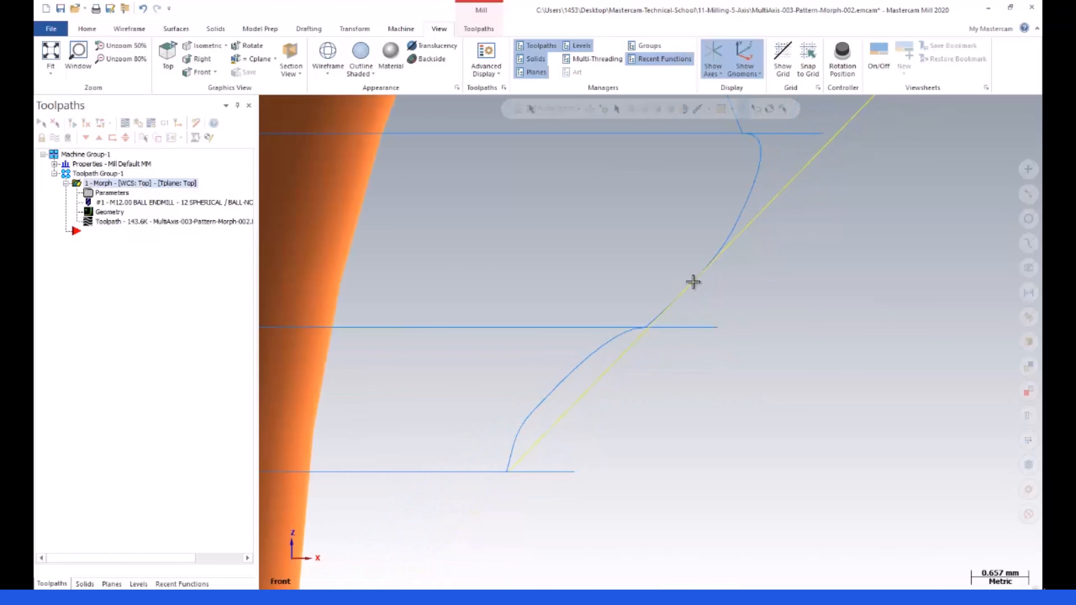
{"action": "scroll", "coordinate": [688, 285], "scroll_direction": "down", "scroll_amount": 10}
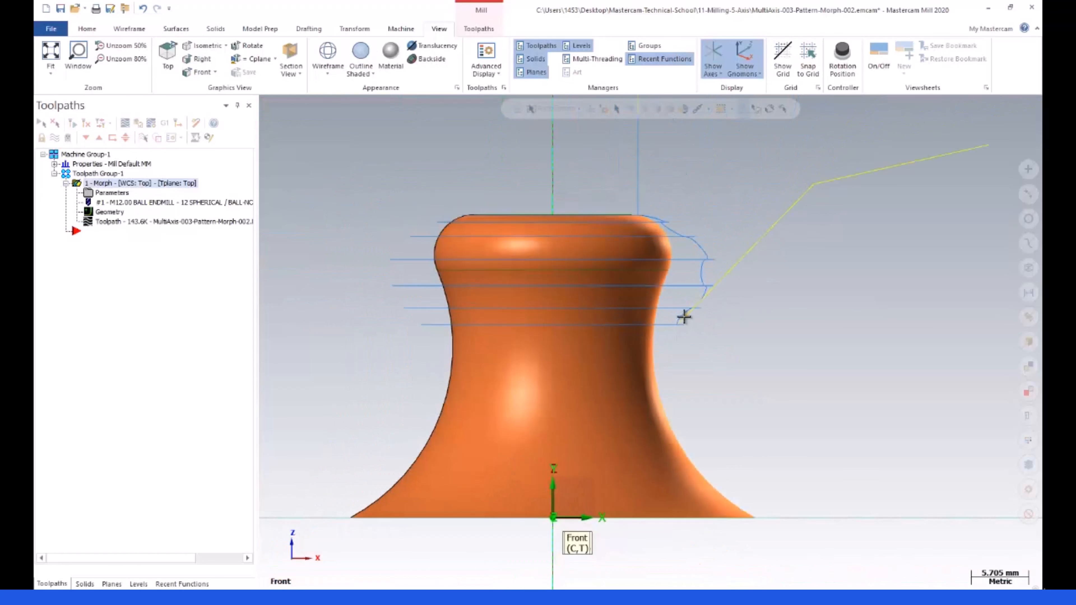
{"action": "scroll", "coordinate": [661, 227], "scroll_direction": "up", "scroll_amount": 2}
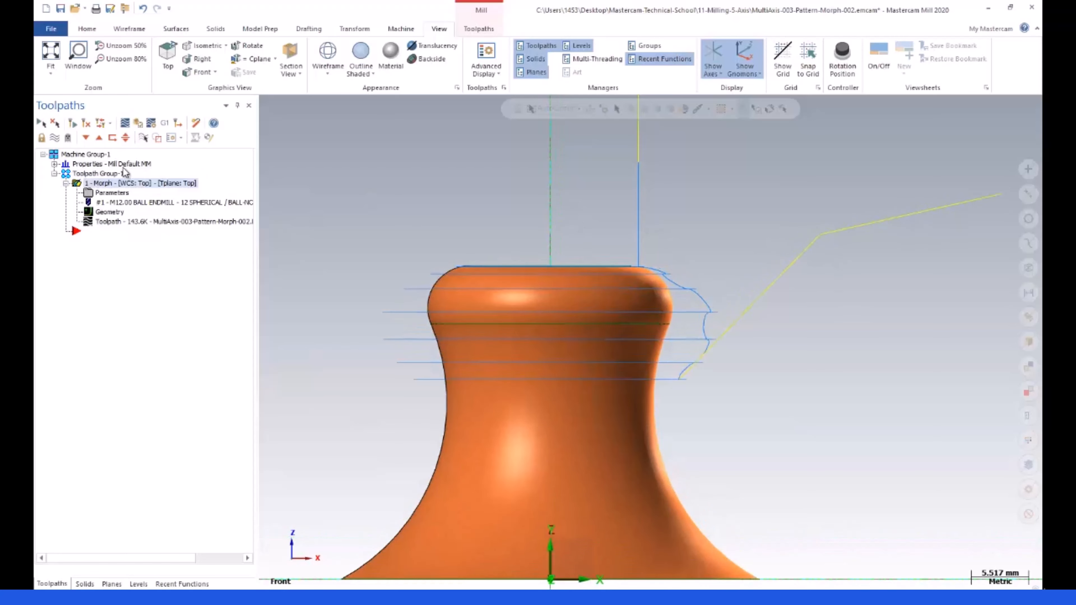
{"action": "left_click", "coordinate": [102, 193]}
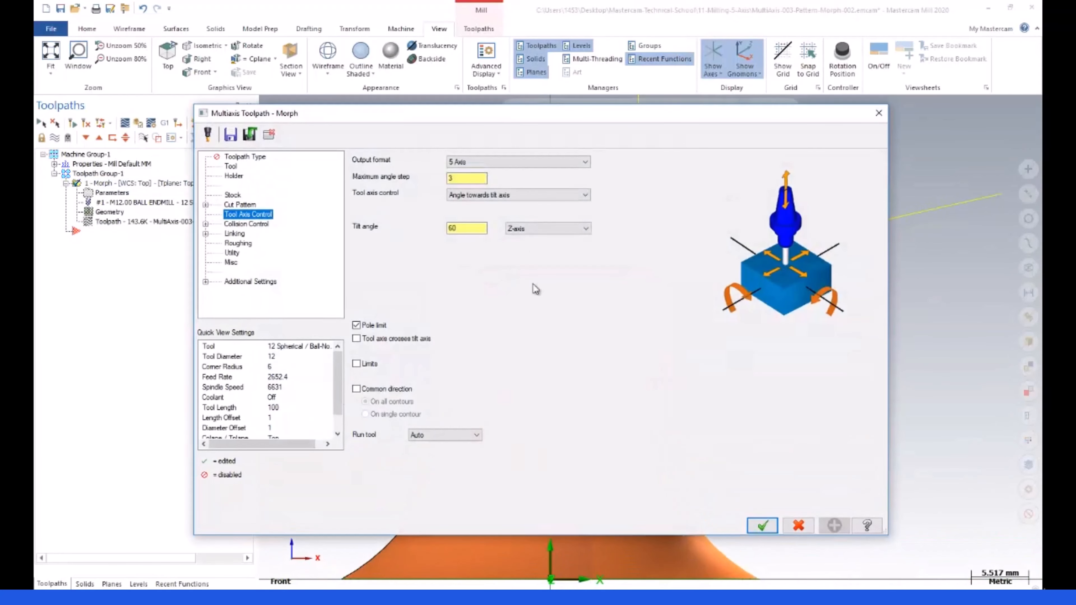
{"action": "double_click", "coordinate": [468, 227]}
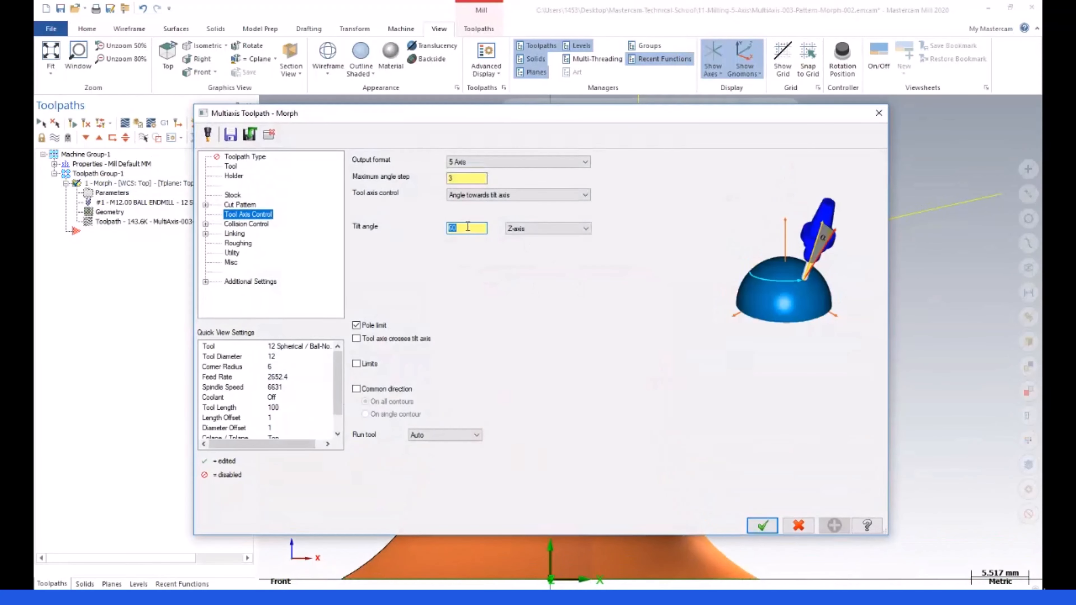
{"action": "left_click", "coordinate": [762, 525]}
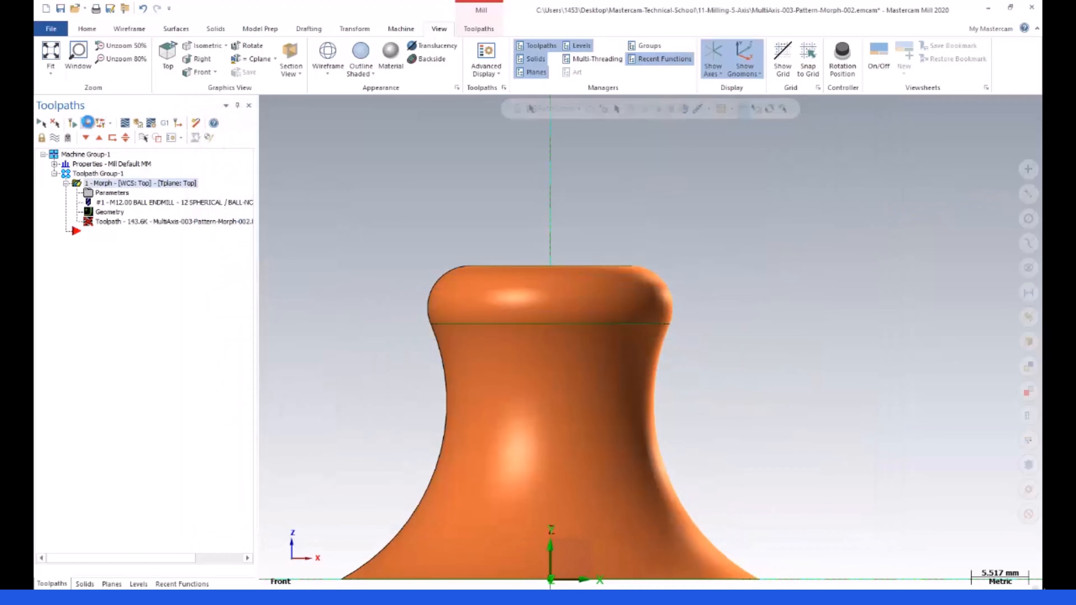
{"action": "left_click", "coordinate": [87, 124]}
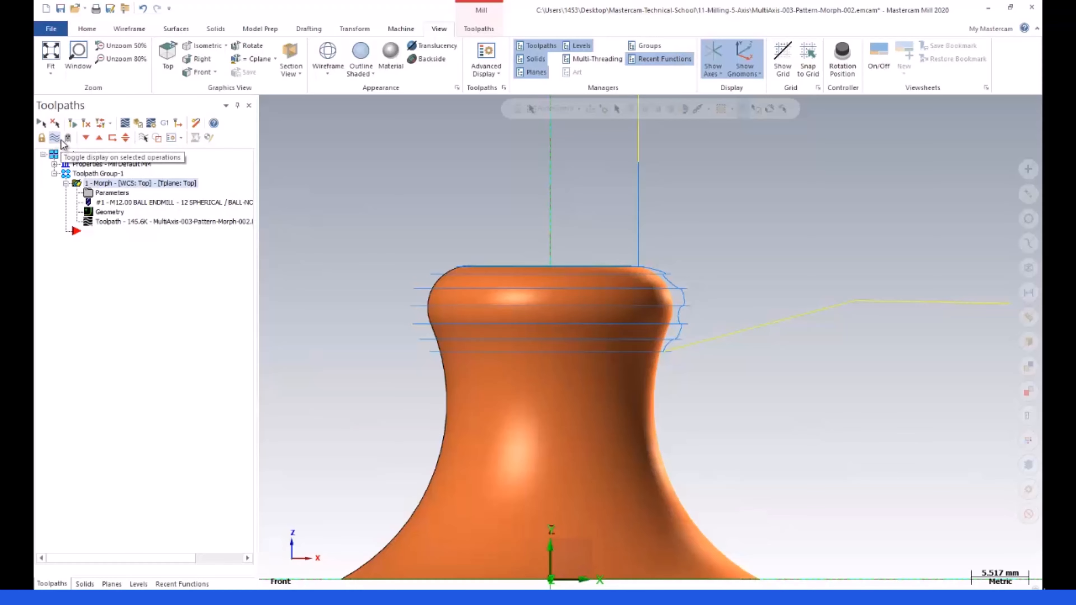
- Set the Morph operation's tilt angle to 45 relative to the Z-axis and regenerate the toolpath
{"action": "left_click", "coordinate": [89, 193]}
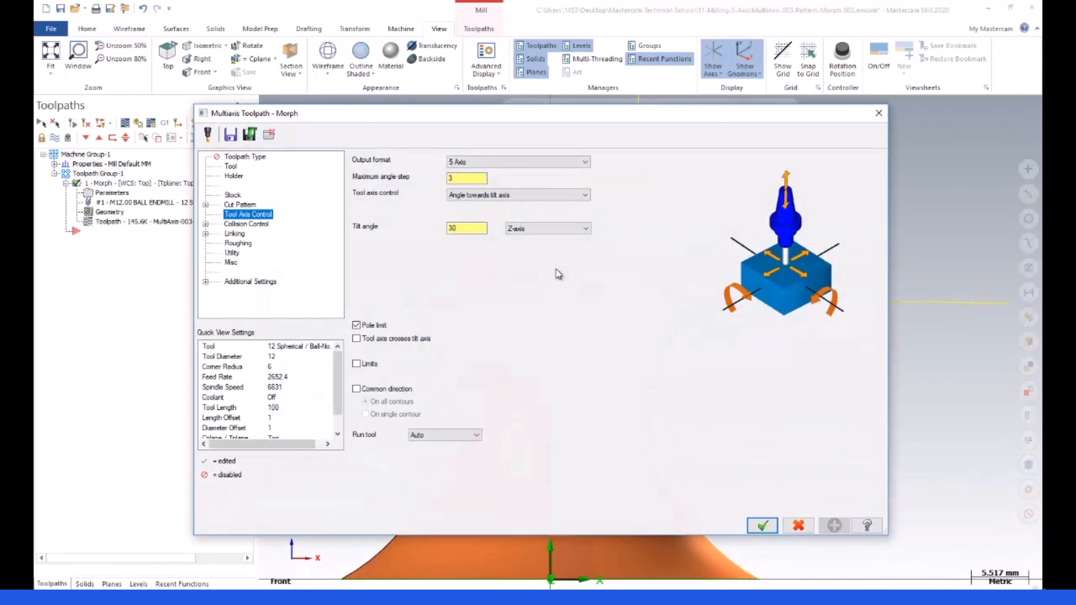
{"action": "double_click", "coordinate": [463, 231]}
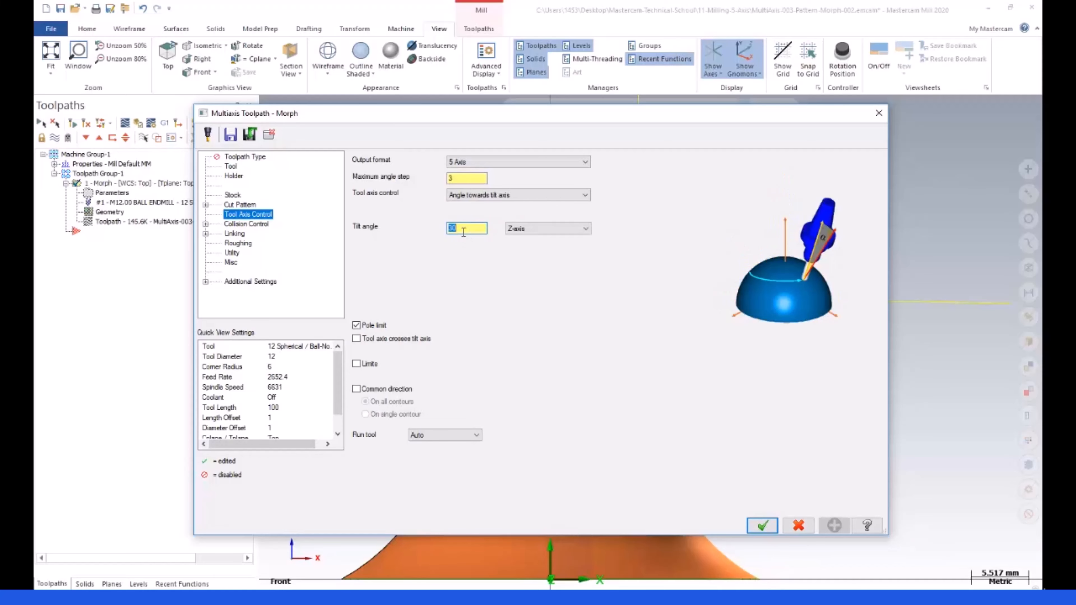
{"action": "left_click", "coordinate": [762, 525]}
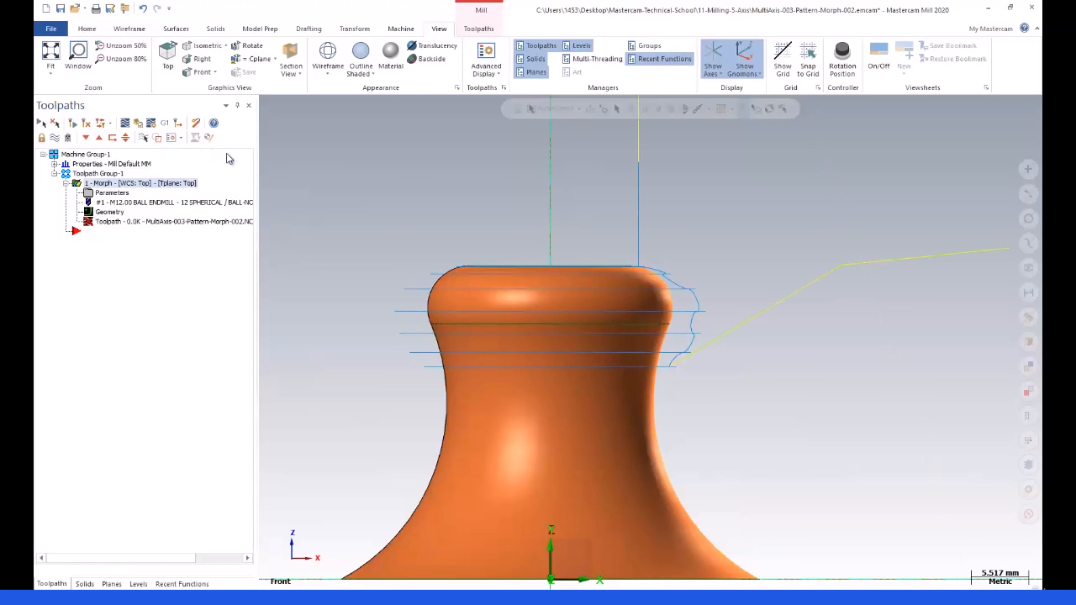
- Examine the regenerated Morph passes and the exit move around the part's neck from the front and at an oblique angle
{"action": "scroll", "coordinate": [704, 353], "scroll_direction": "up", "scroll_amount": 1}
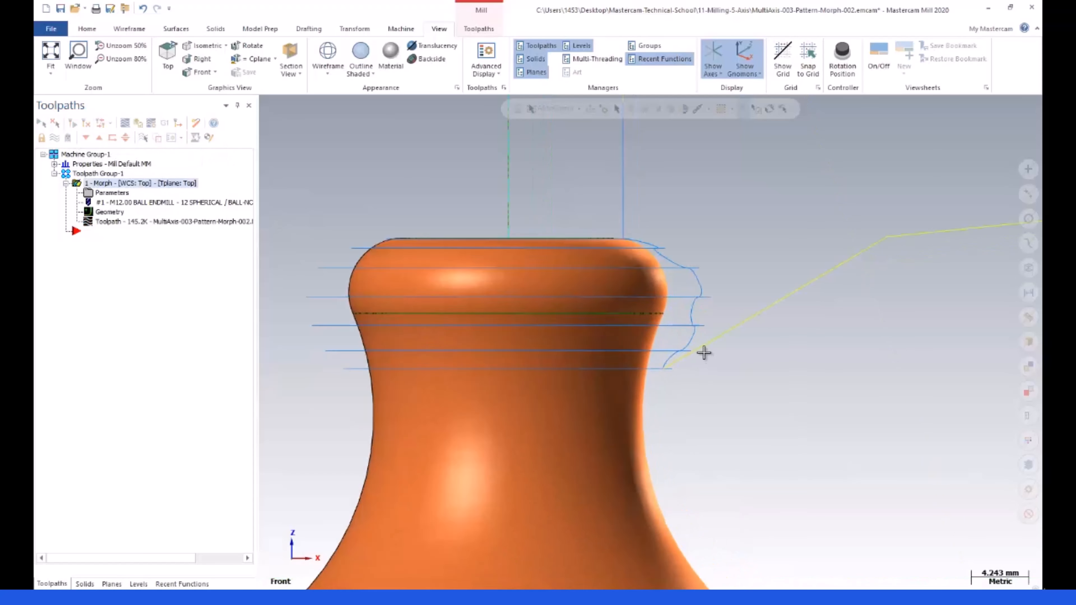
{"action": "scroll", "coordinate": [704, 353], "scroll_direction": "up", "scroll_amount": 7}
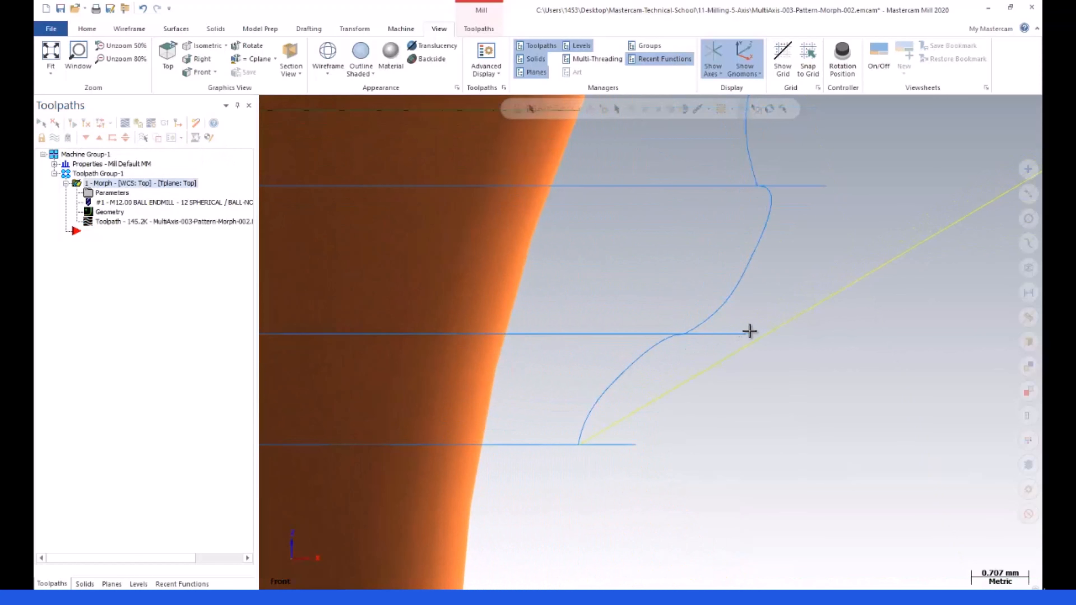
{"action": "scroll", "coordinate": [774, 300], "scroll_direction": "down", "scroll_amount": 9}
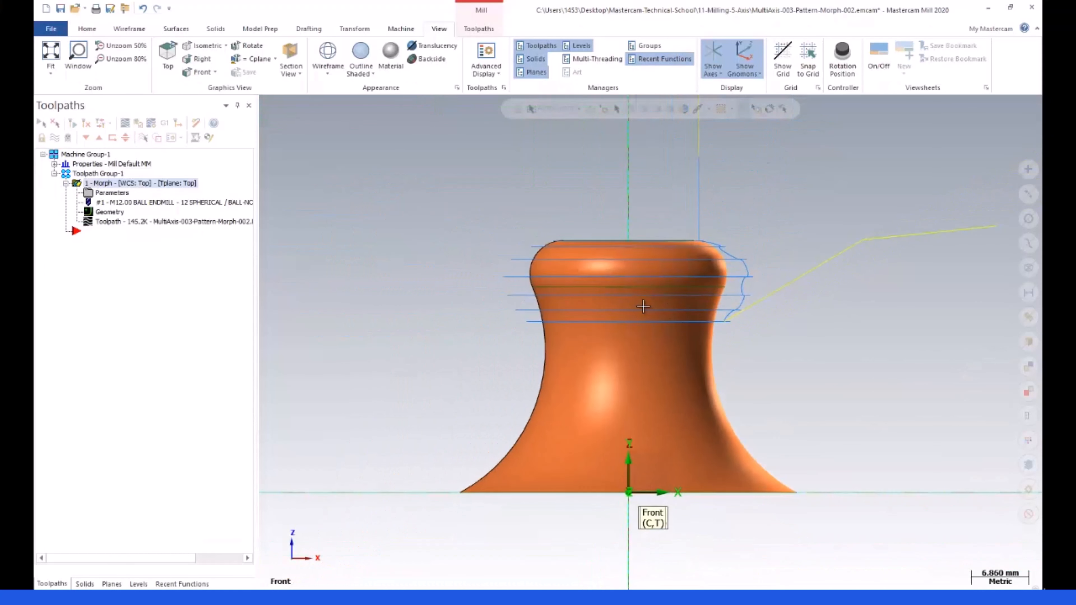
{"action": "middle_click_drag", "start_coordinate": [643, 305], "coordinate": [632, 274]}
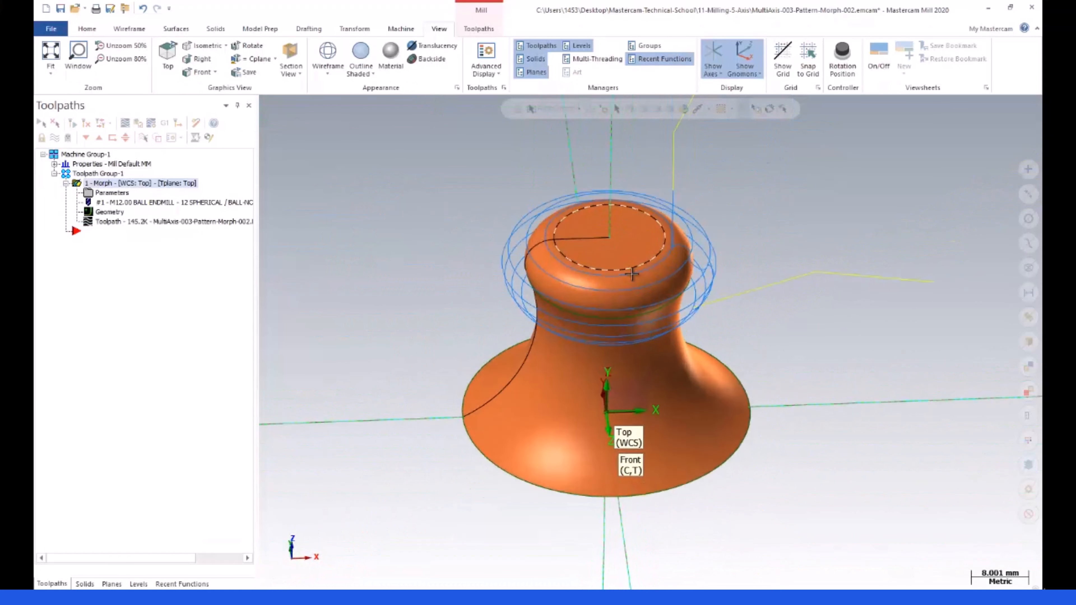
{"action": "scroll", "coordinate": [650, 278], "scroll_direction": "up", "scroll_amount": 3}
{"action": "mouse_move", "coordinate": [703, 284]}
{"action": "middle_mouse_down"}
{"action": "mouse_move", "coordinate": [730, 245]}
{"action": "mouse_move", "coordinate": [795, 231]}
{"action": "mouse_move", "coordinate": [665, 235]}
{"action": "mouse_move", "coordinate": [546, 262]}
{"action": "mouse_move", "coordinate": [548, 240]}
{"action": "mouse_move", "coordinate": [620, 219]}
{"action": "mouse_move", "coordinate": [704, 237]}
{"action": "middle_mouse_up"}
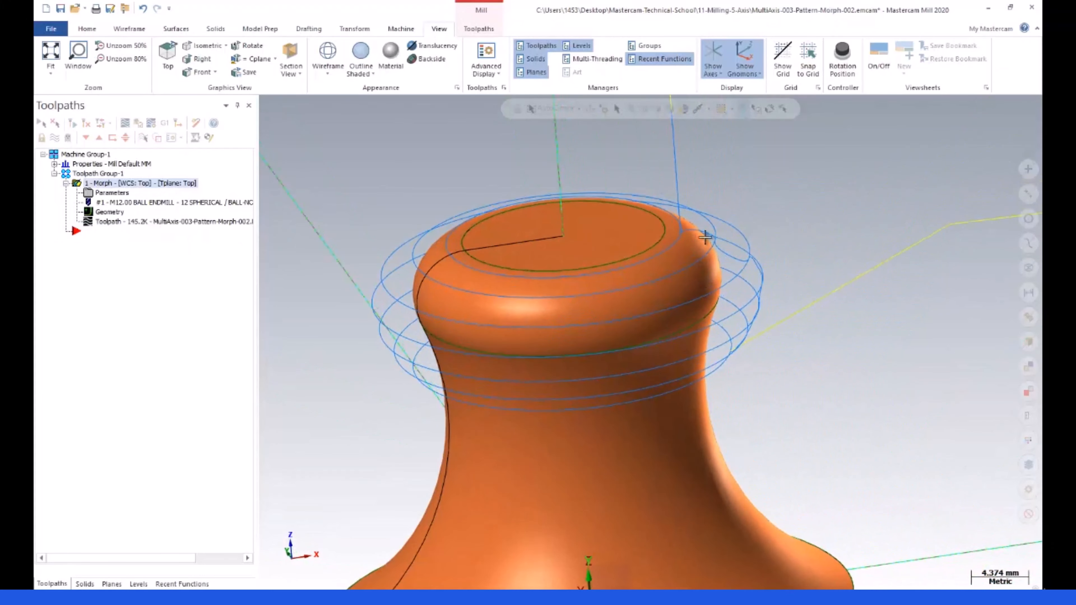
{"action": "scroll", "coordinate": [678, 231], "scroll_direction": "down", "scroll_amount": 9}
{"action": "scroll", "coordinate": [574, 212], "scroll_direction": "up", "scroll_amount": 2}
{"action": "middle_click_drag", "start_coordinate": [574, 212], "coordinate": [586, 221]}
{"action": "scroll", "coordinate": [586, 220], "scroll_direction": "up", "scroll_amount": 1}
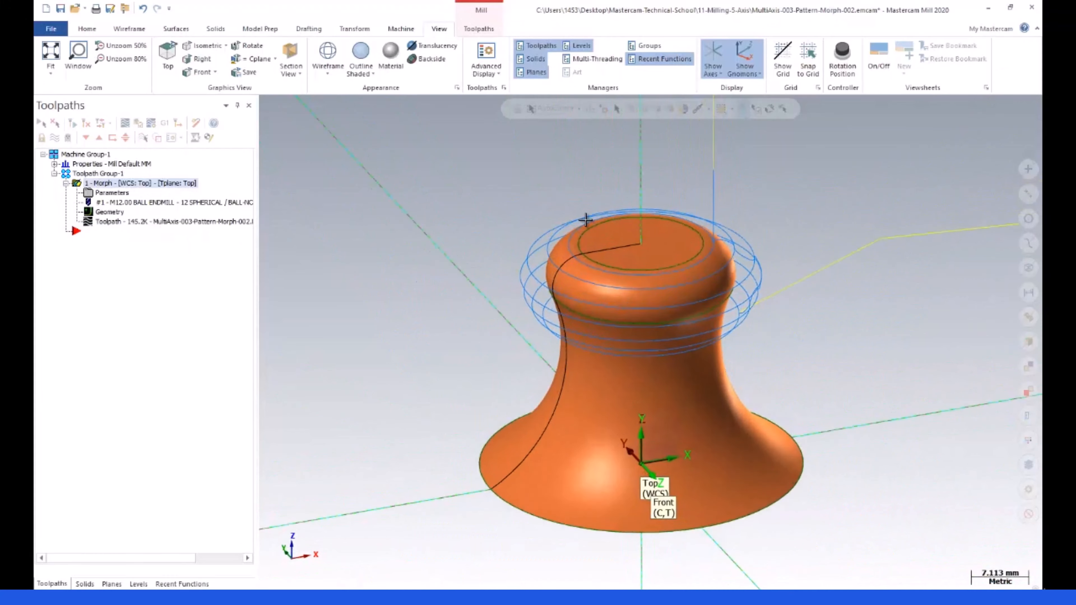
{"action": "scroll", "coordinate": [585, 220], "scroll_direction": "up", "scroll_amount": 1}
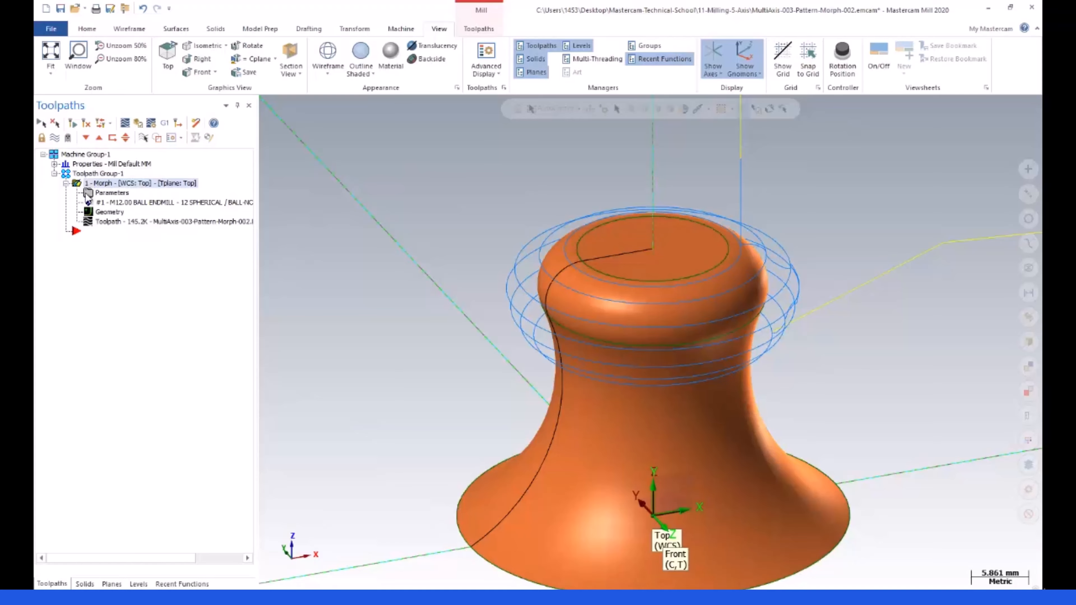
- Review the Morph operation's maximum stepover and tool axis control settings, then accept the parameters
{"action": "left_click", "coordinate": [87, 195]}
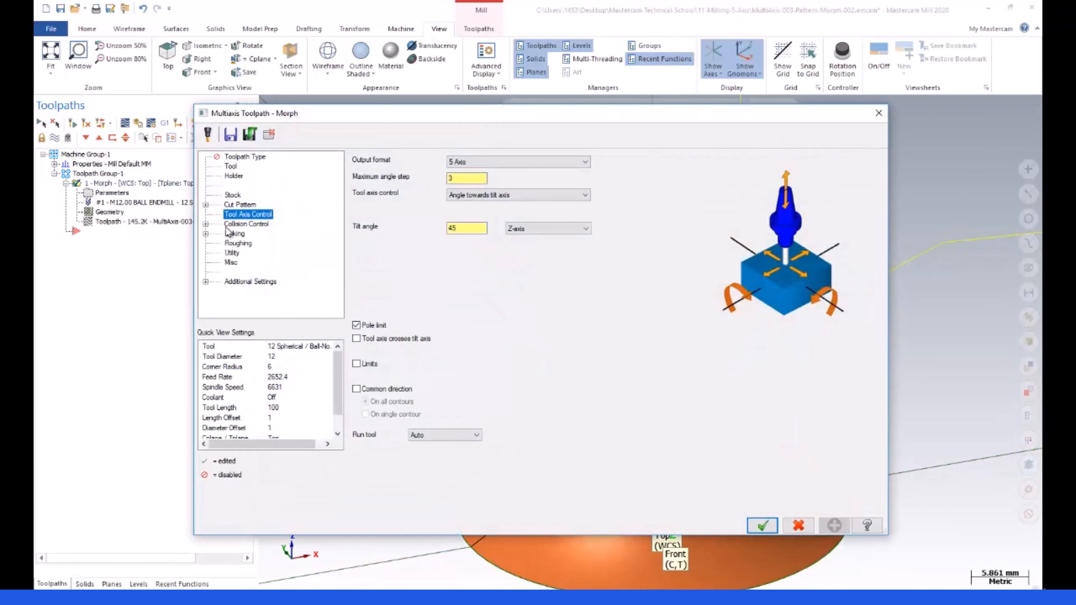
{"action": "left_click", "coordinate": [240, 205]}
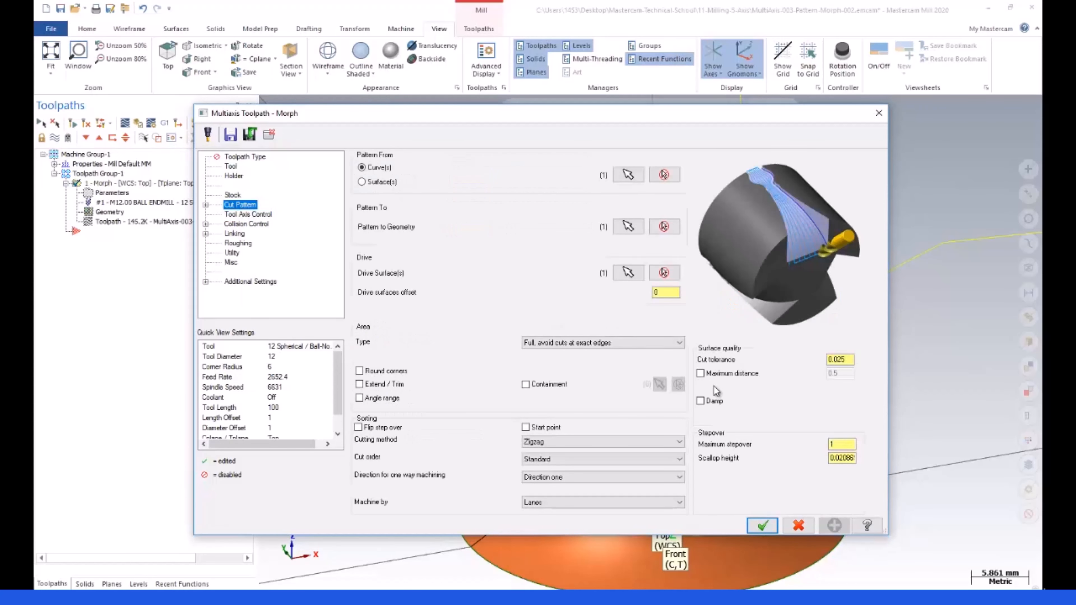
{"action": "left_click", "coordinate": [838, 445]}
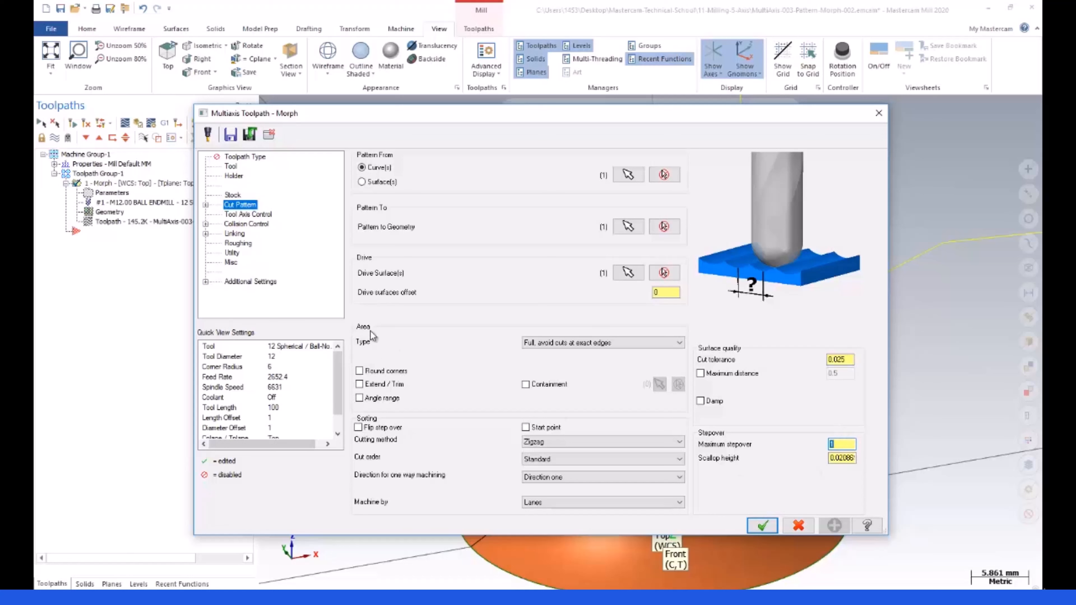
{"action": "left_click", "coordinate": [241, 214]}
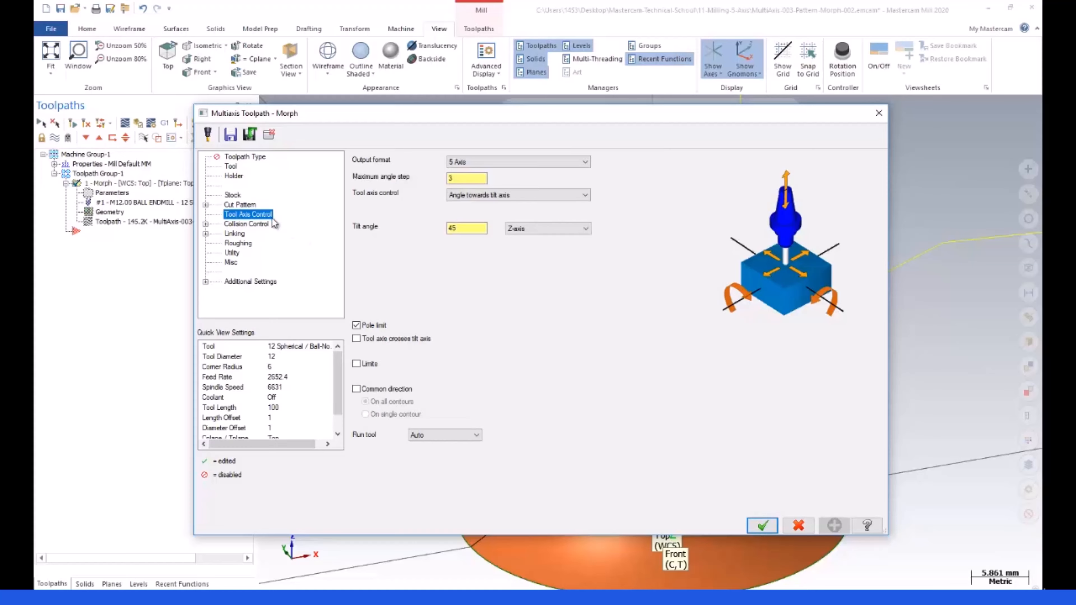
{"action": "left_click", "coordinate": [249, 206]}
{"action": "left_click", "coordinate": [837, 444]}
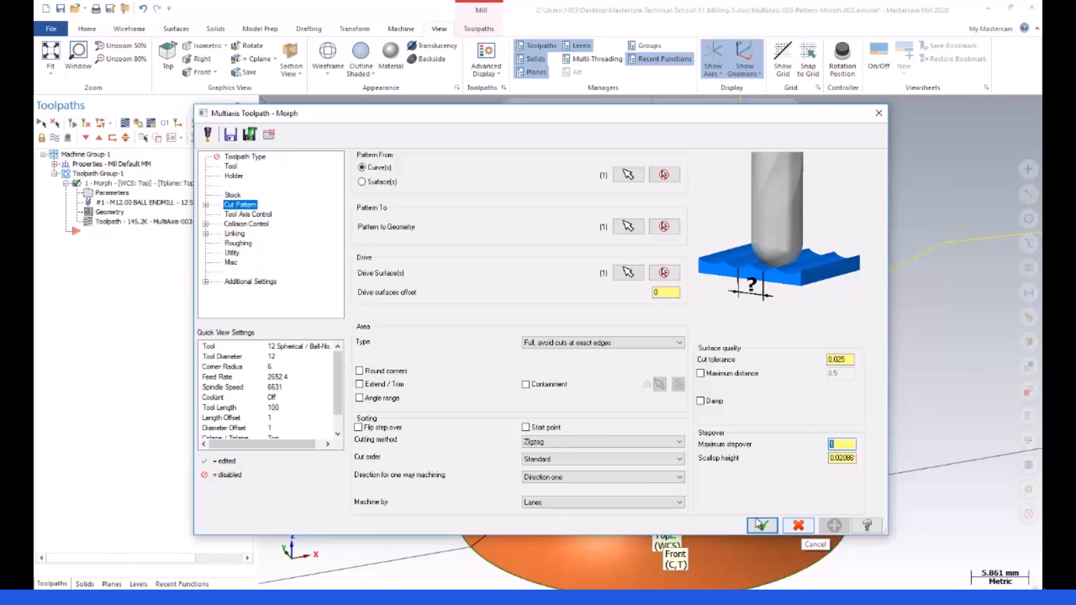
{"action": "left_click", "coordinate": [248, 215]}
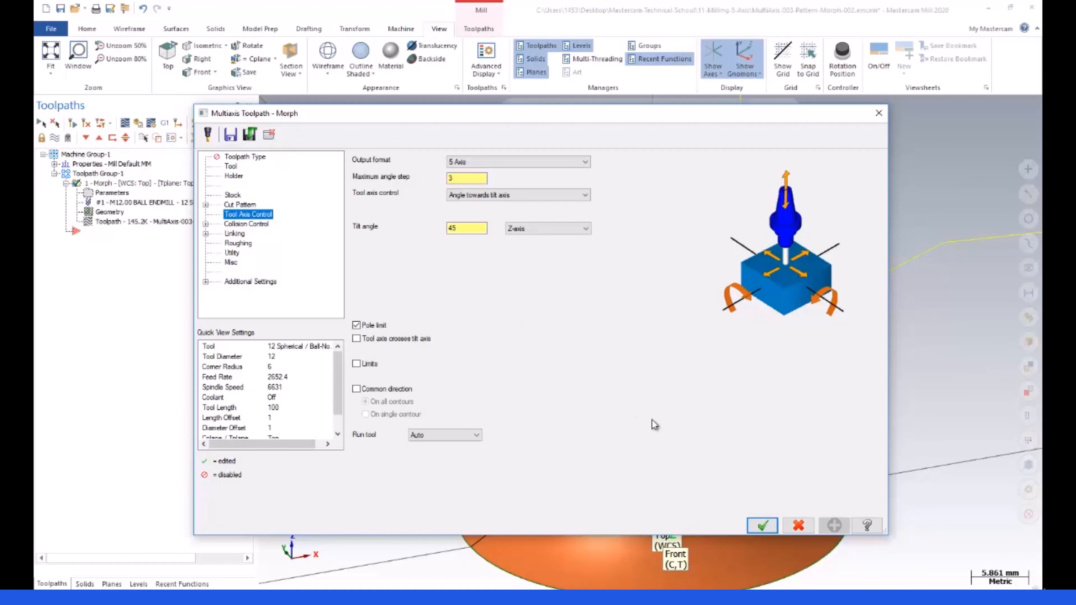
{"action": "left_click", "coordinate": [763, 526]}
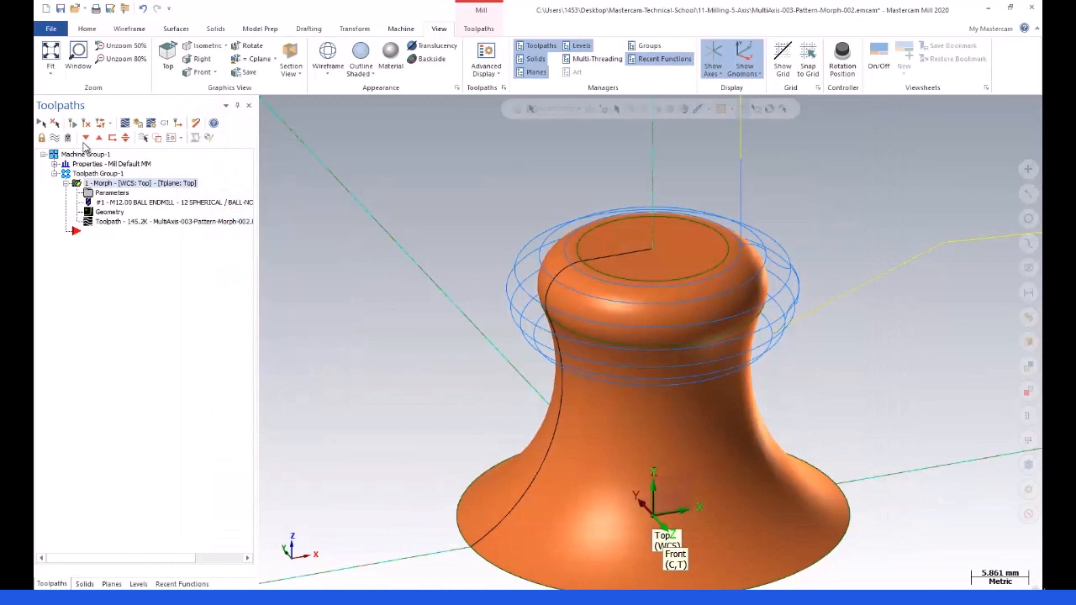
- Backplot the Morph toolpath to check the tilted tool's motion around the part, then close the simulation
{"action": "left_click", "coordinate": [125, 124]}
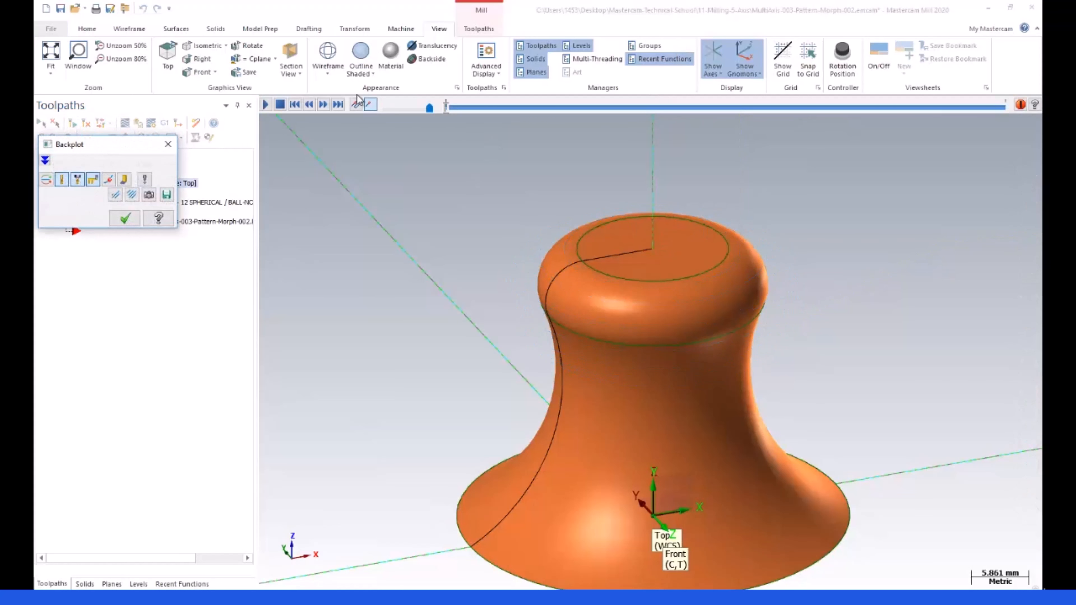
{"action": "left_click", "coordinate": [264, 106]}
{"action": "scroll", "coordinate": [641, 308], "scroll_direction": "down", "scroll_amount": 2}
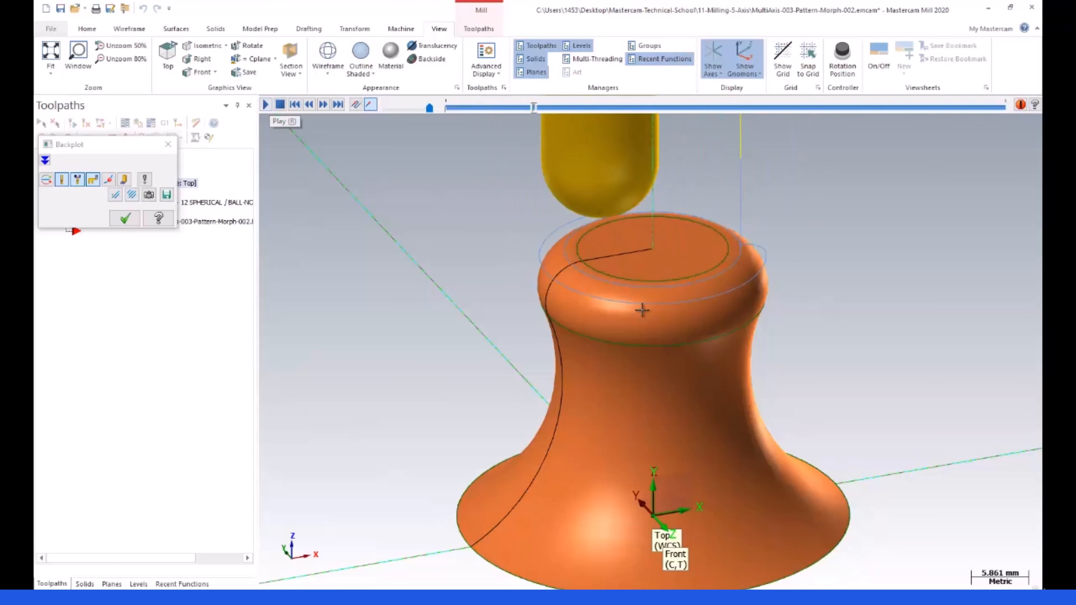
{"action": "scroll", "coordinate": [691, 333], "scroll_direction": "up", "scroll_amount": 1}
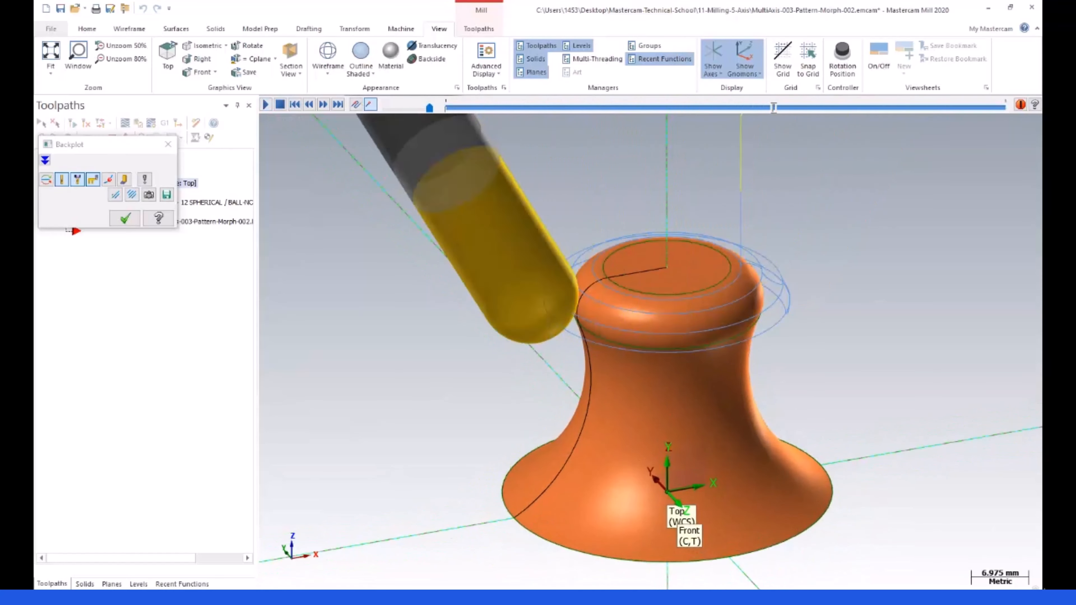
{"action": "left_click", "coordinate": [774, 593]}
{"action": "left_click", "coordinate": [799, 476]}
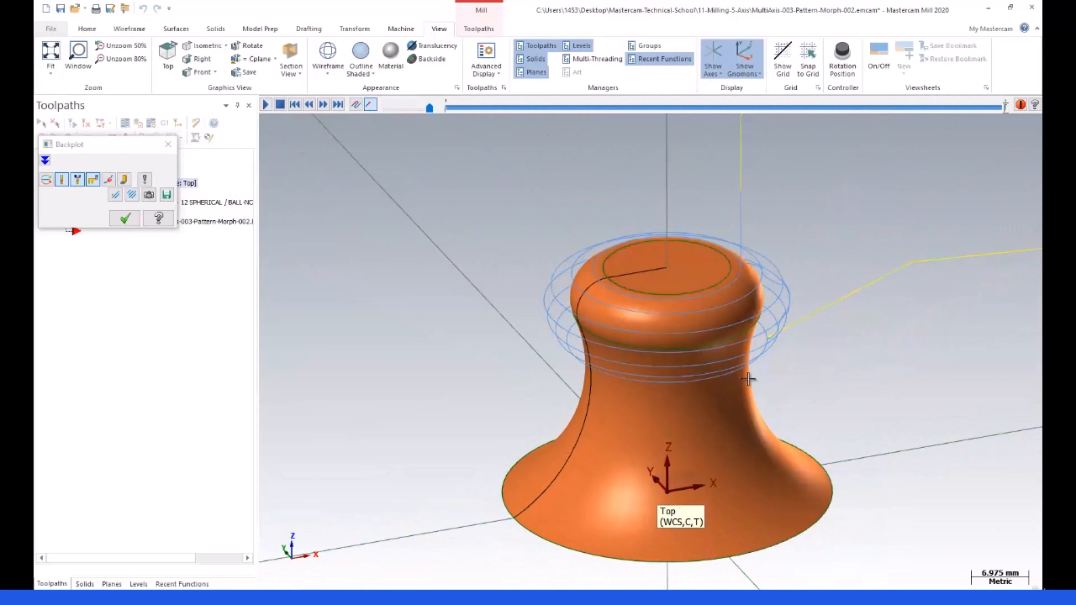
{"action": "left_click", "coordinate": [266, 105]}
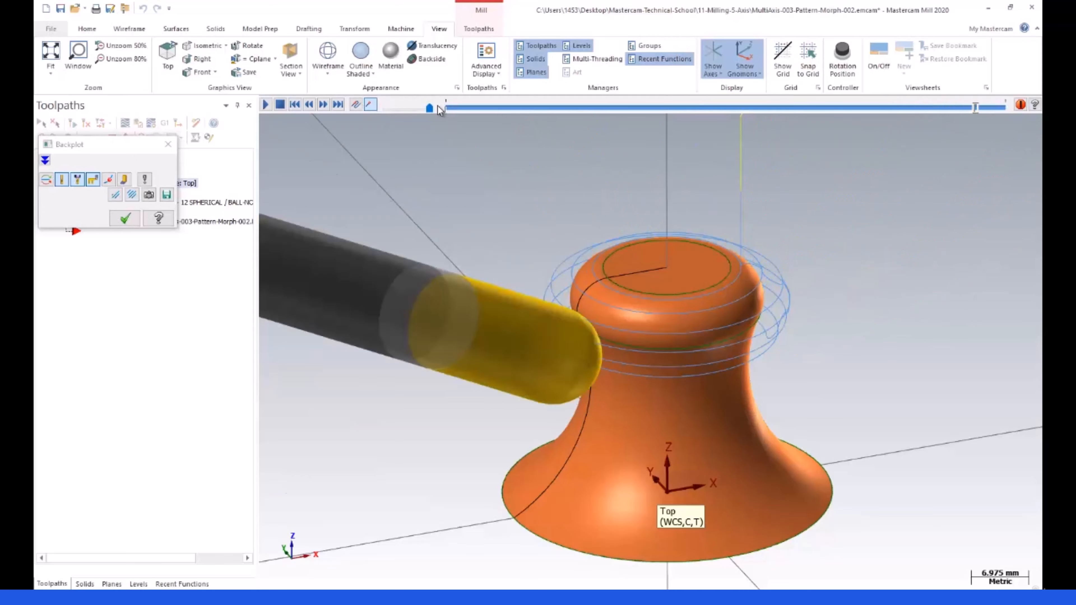
{"action": "middle_click_drag", "start_coordinate": [626, 298], "coordinate": [391, 240]}
{"action": "left_click", "coordinate": [121, 219]}
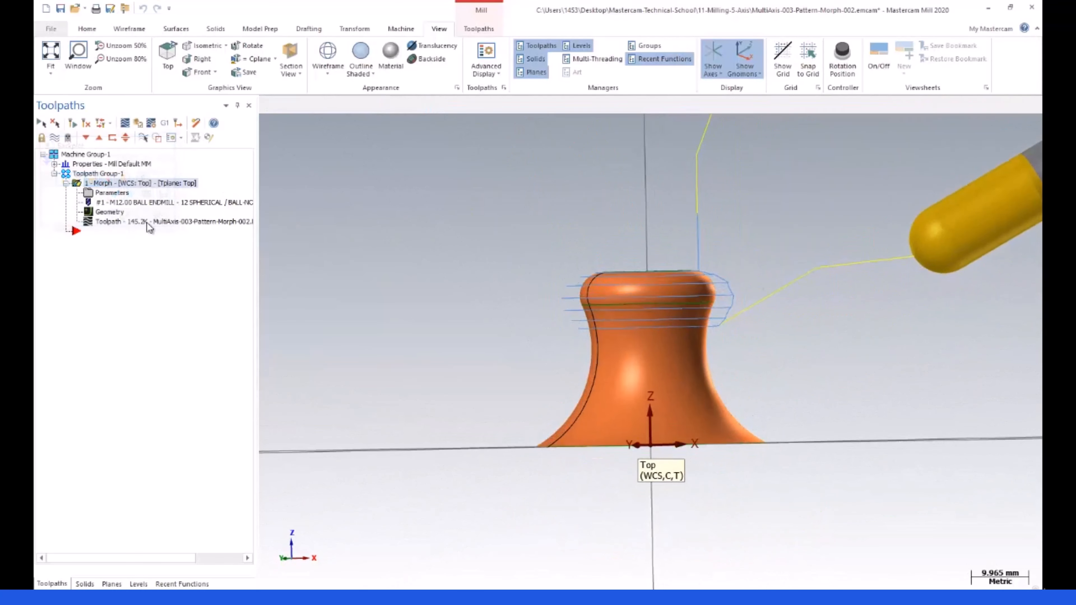
- Hide the Morph toolpath display and review the operation's cut pattern, collision control, linking and roughing settings
{"action": "scroll", "coordinate": [662, 336], "scroll_direction": "up", "scroll_amount": 3}
{"action": "left_click", "coordinate": [54, 139]}
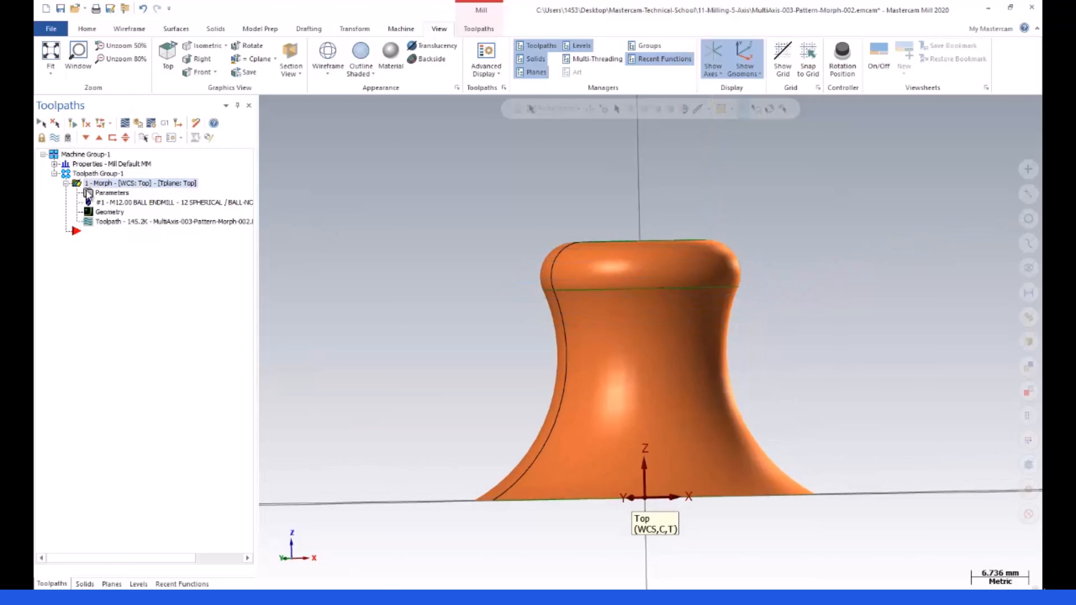
{"action": "left_click", "coordinate": [93, 192]}
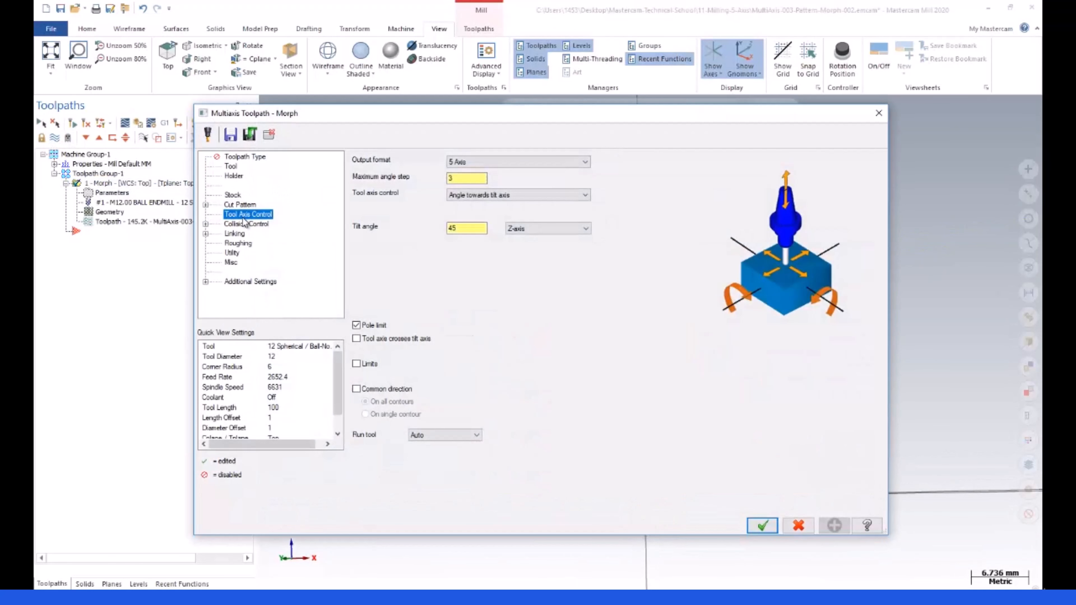
{"action": "left_click", "coordinate": [241, 205]}
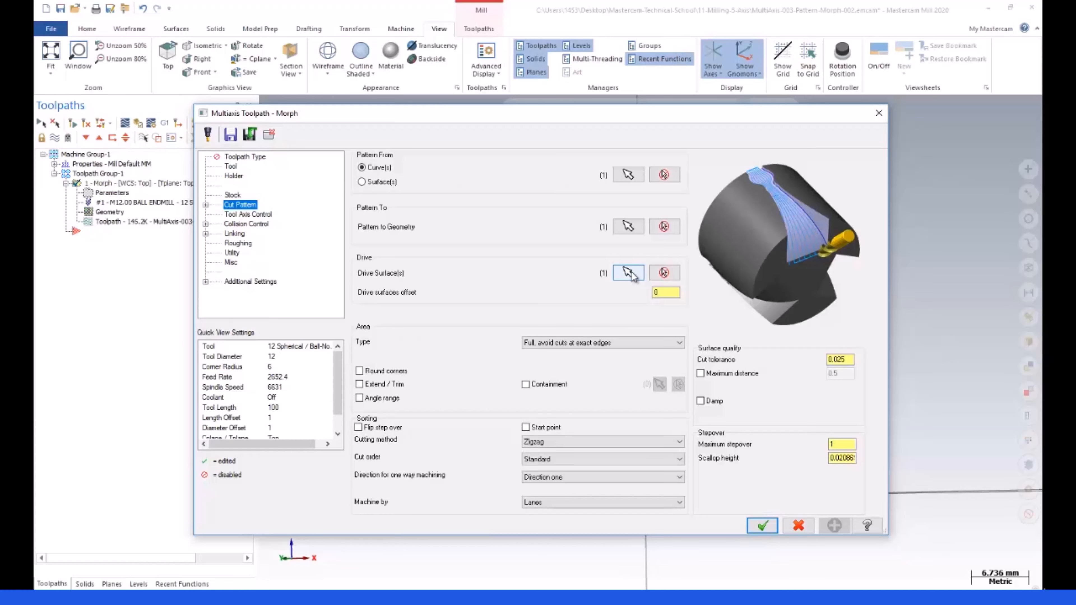
{"action": "left_click", "coordinate": [245, 224]}
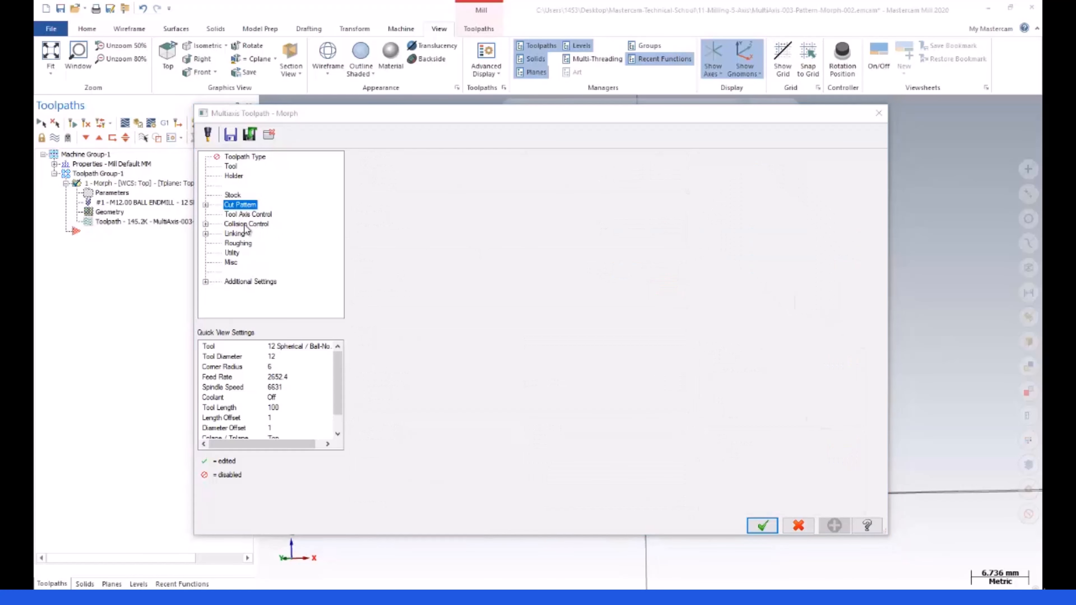
{"action": "left_click", "coordinate": [235, 236]}
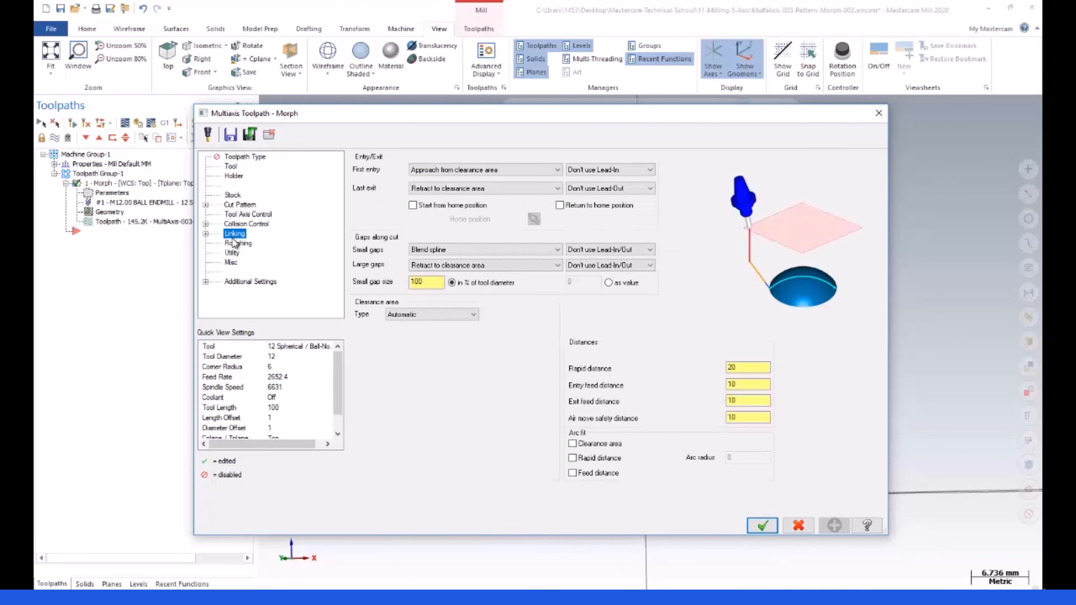
{"action": "left_click", "coordinate": [236, 245]}
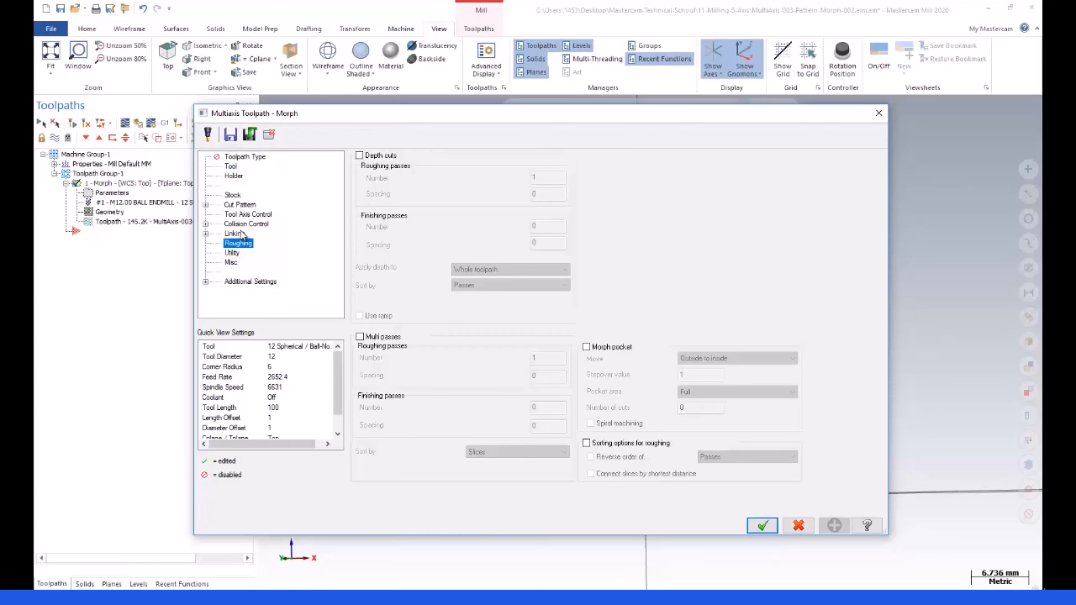
- Set the Morph operation's cutting method to Spiral, accept the parameters and regenerate the toolpath
{"action": "left_click", "coordinate": [240, 206]}
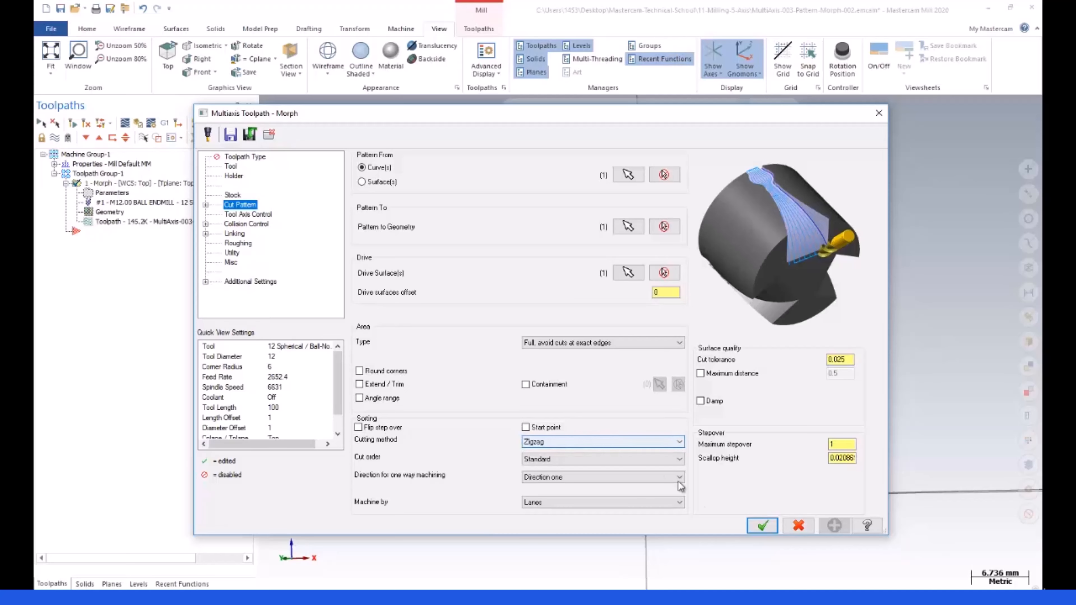
{"action": "left_click", "coordinate": [552, 444]}
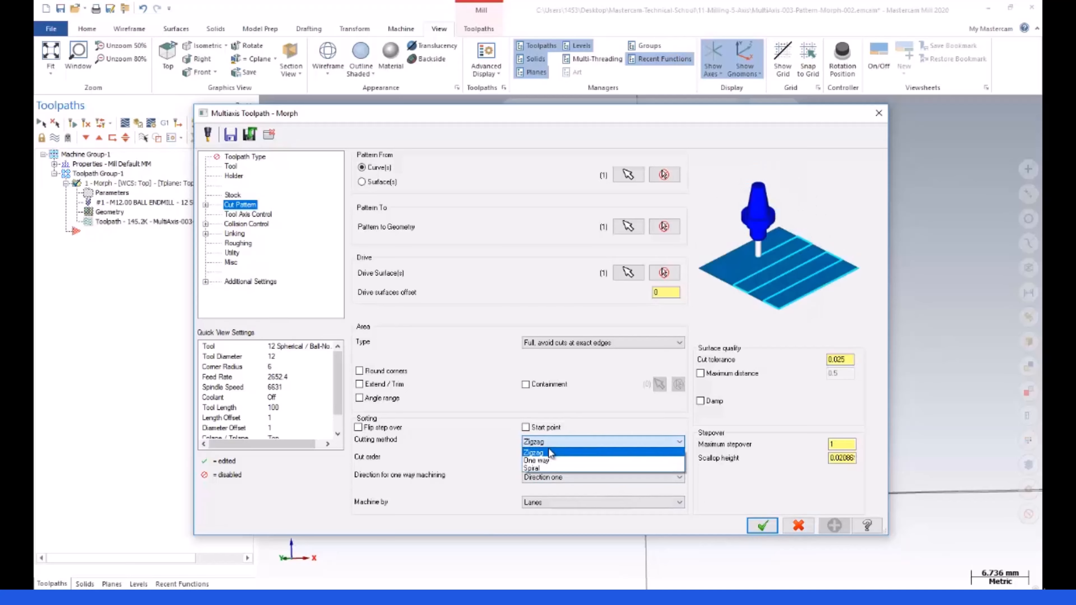
{"action": "left_click", "coordinate": [543, 469]}
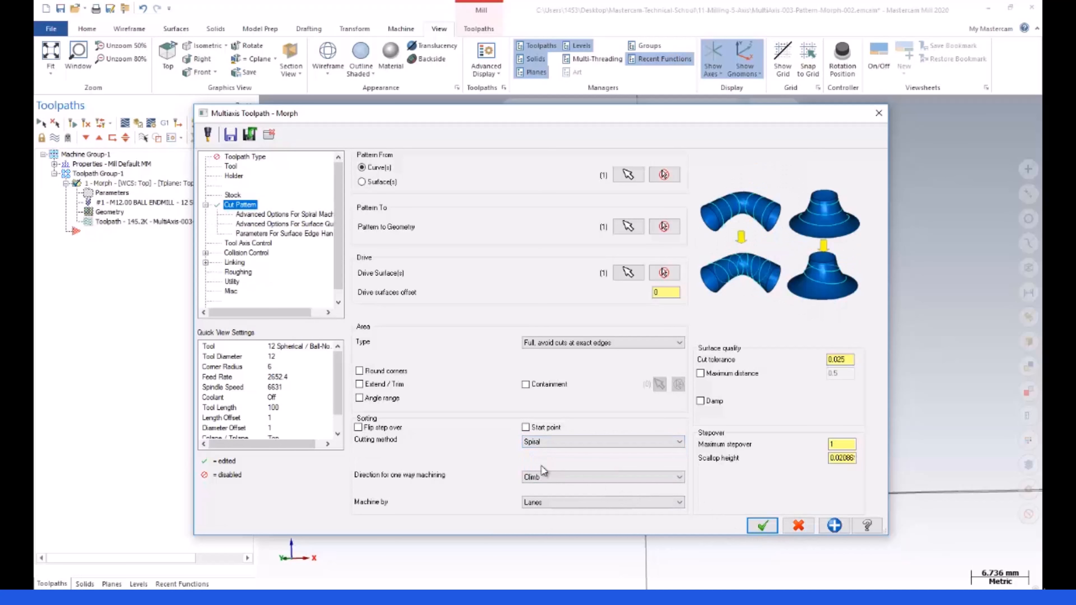
{"action": "left_click", "coordinate": [764, 526]}
{"action": "left_click", "coordinate": [98, 124]}
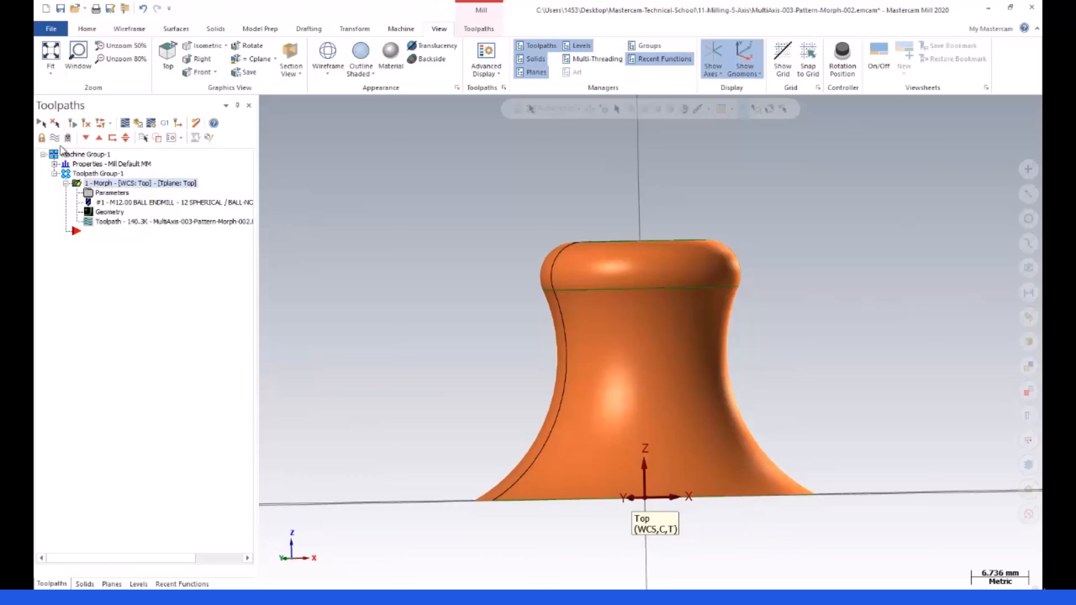
- Backplot the spiral Morph toolpath at reduced playback speed, then close the simulation and view the passes around the part's head obliquely
{"action": "scroll", "coordinate": [597, 448], "scroll_direction": "down", "scroll_amount": 2}
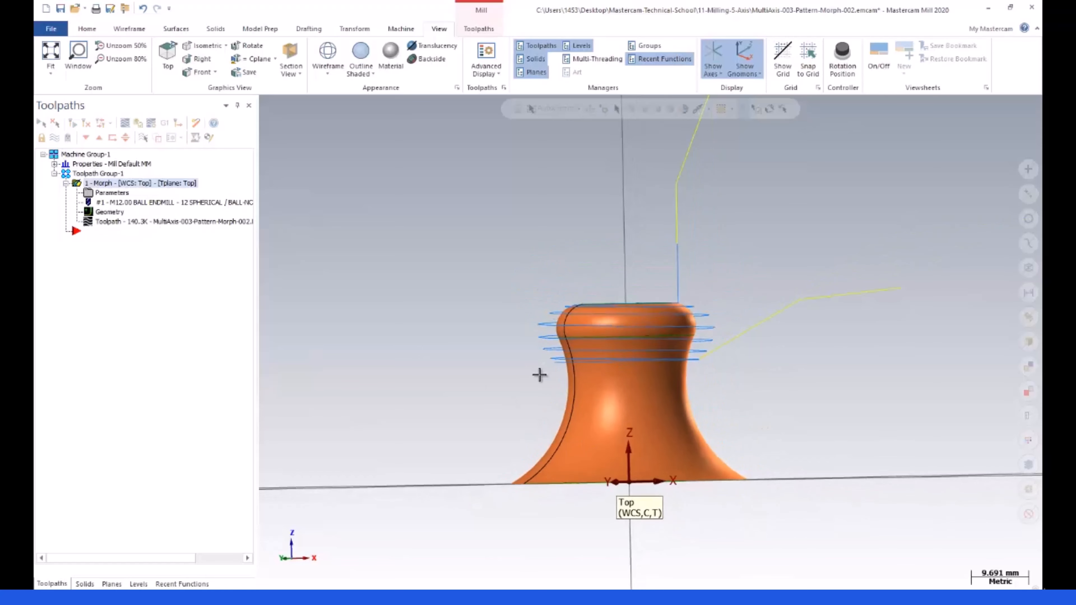
{"action": "mouse_move", "coordinate": [539, 375]}
{"action": "middle_mouse_down"}
{"action": "mouse_move", "coordinate": [536, 389]}
{"action": "mouse_move", "coordinate": [541, 376]}
{"action": "middle_mouse_up"}
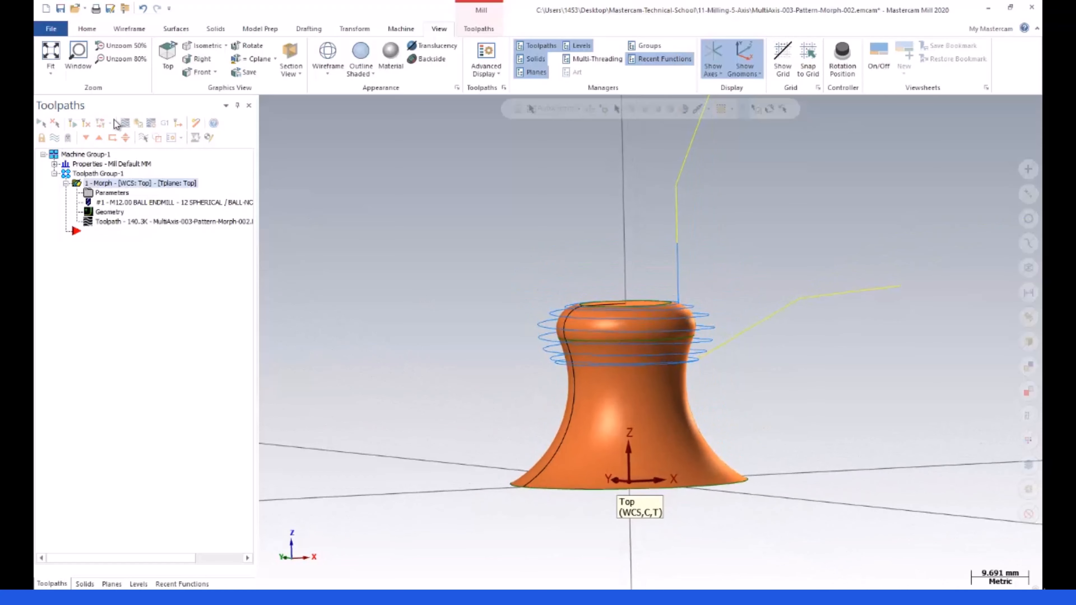
{"action": "left_click", "coordinate": [125, 123]}
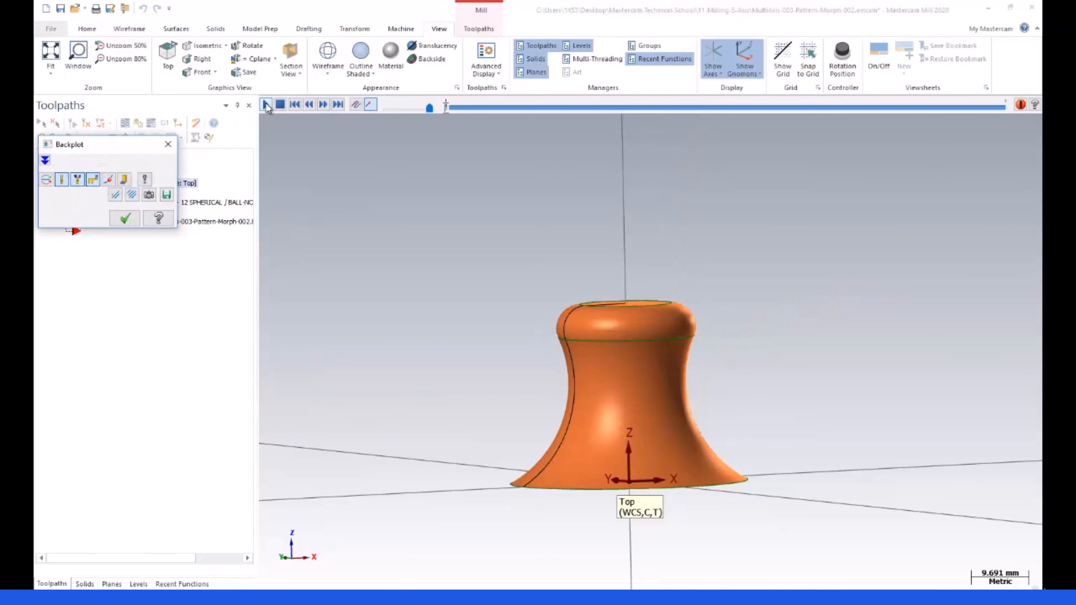
{"action": "left_click", "coordinate": [266, 105]}
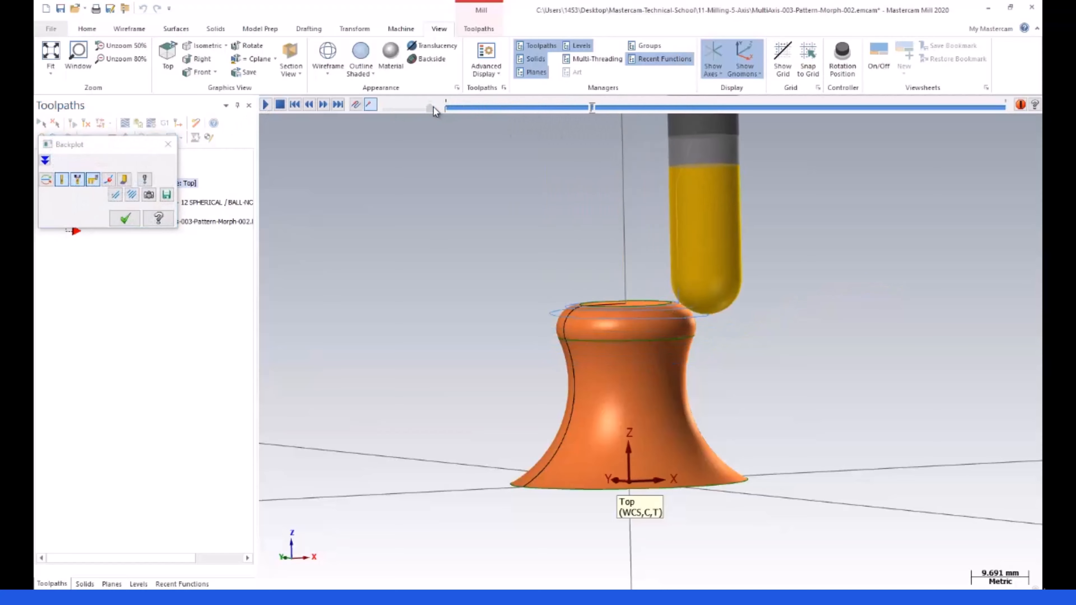
{"action": "left_click_drag", "start_coordinate": [433, 106], "coordinate": [407, 109]}
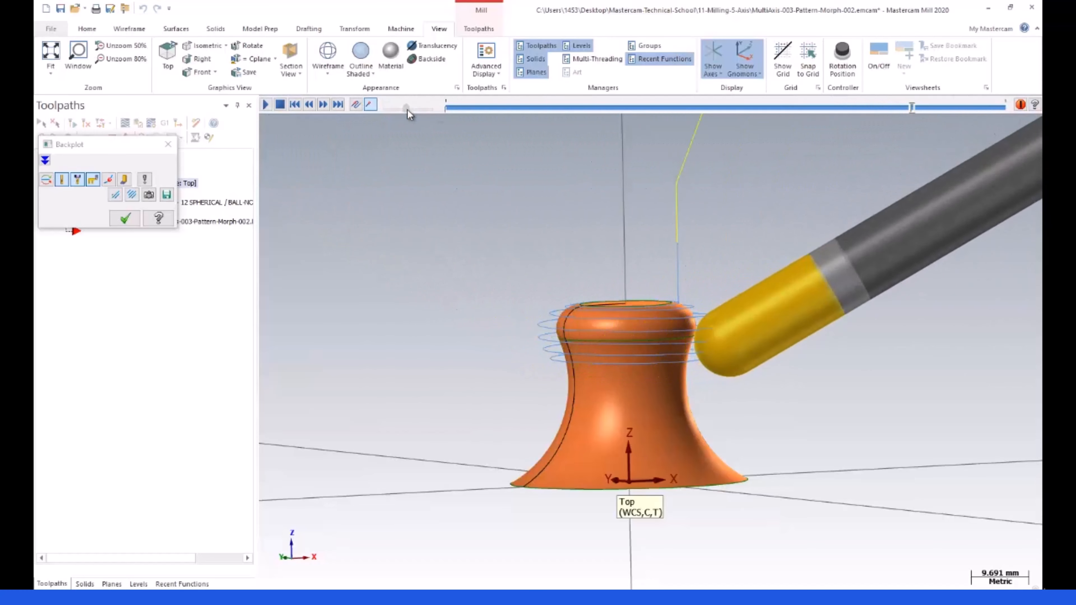
{"action": "left_click_drag", "start_coordinate": [407, 109], "coordinate": [396, 110]}
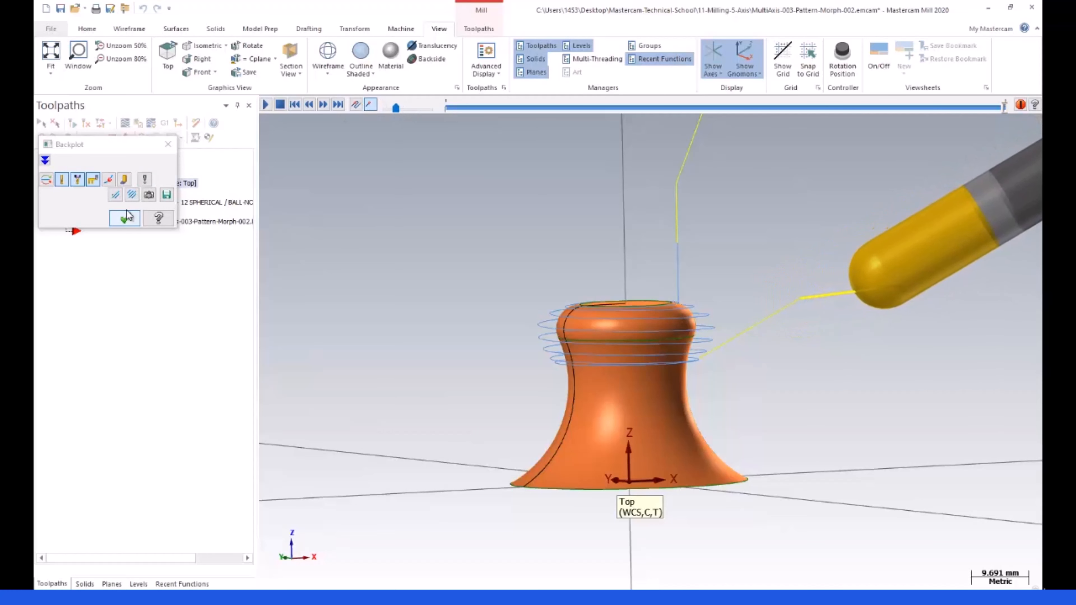
{"action": "left_click", "coordinate": [125, 220]}
{"action": "scroll", "coordinate": [567, 276], "scroll_direction": "down", "scroll_amount": 5}
{"action": "scroll", "coordinate": [572, 277], "scroll_direction": "up", "scroll_amount": 3}
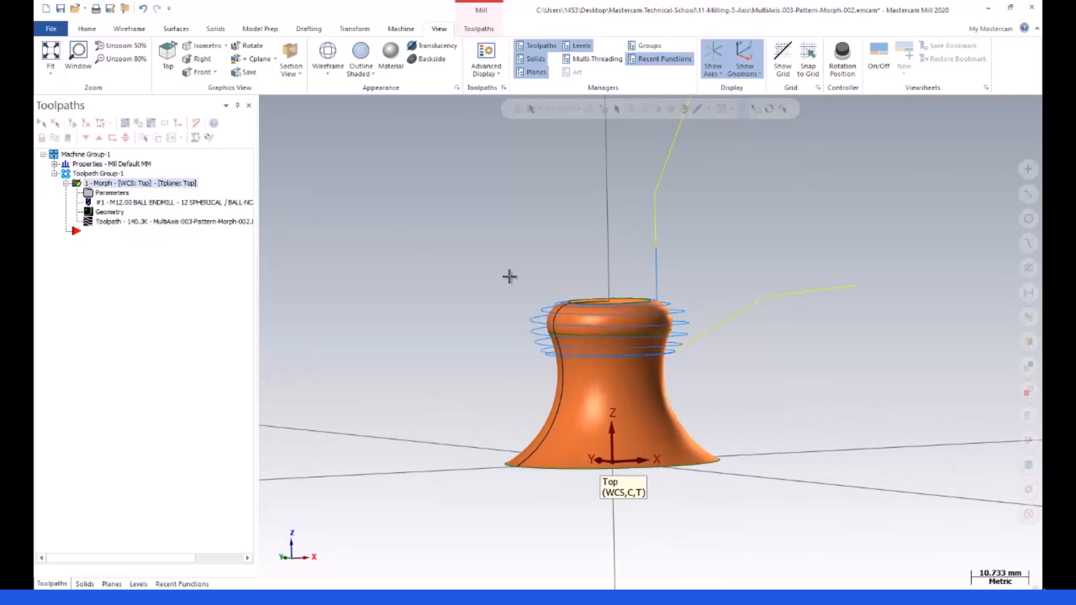
{"action": "scroll", "coordinate": [507, 269], "scroll_direction": "up", "scroll_amount": 1}
{"action": "mouse_move", "coordinate": [508, 269]}
{"action": "middle_mouse_down"}
{"action": "mouse_move", "coordinate": [549, 301]}
{"action": "mouse_move", "coordinate": [519, 286]}
{"action": "middle_mouse_up"}
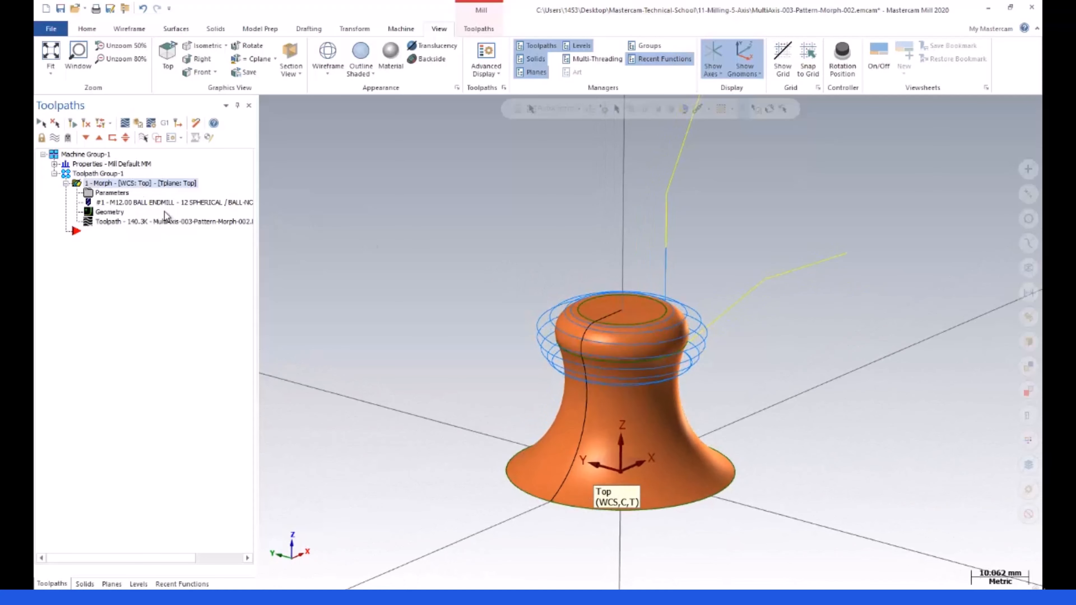
- Duplicate the Morph operation directly below the original in Toolpath Group-1
{"action": "left_click", "coordinate": [65, 183]}
{"action": "right_click", "coordinate": [94, 184]}
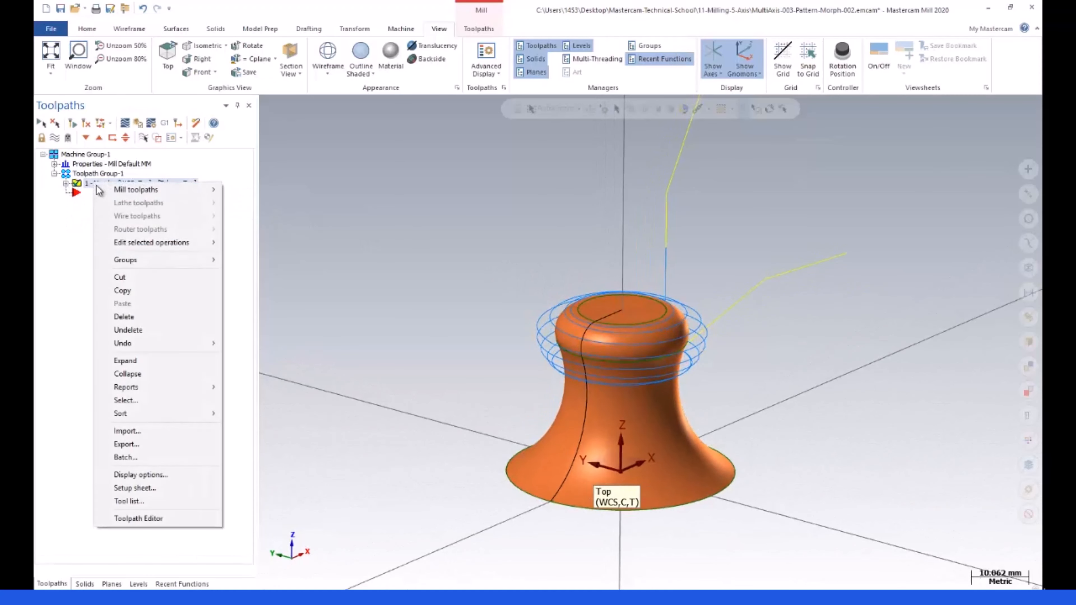
{"action": "left_click", "coordinate": [129, 291]}
{"action": "right_click", "coordinate": [88, 193]}
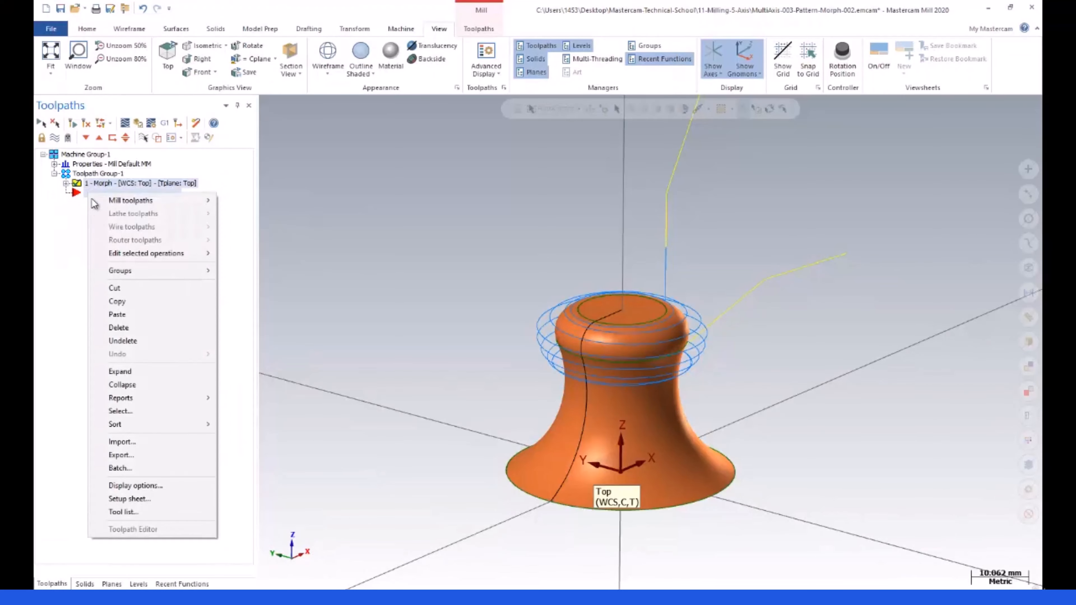
{"action": "left_click", "coordinate": [126, 314]}
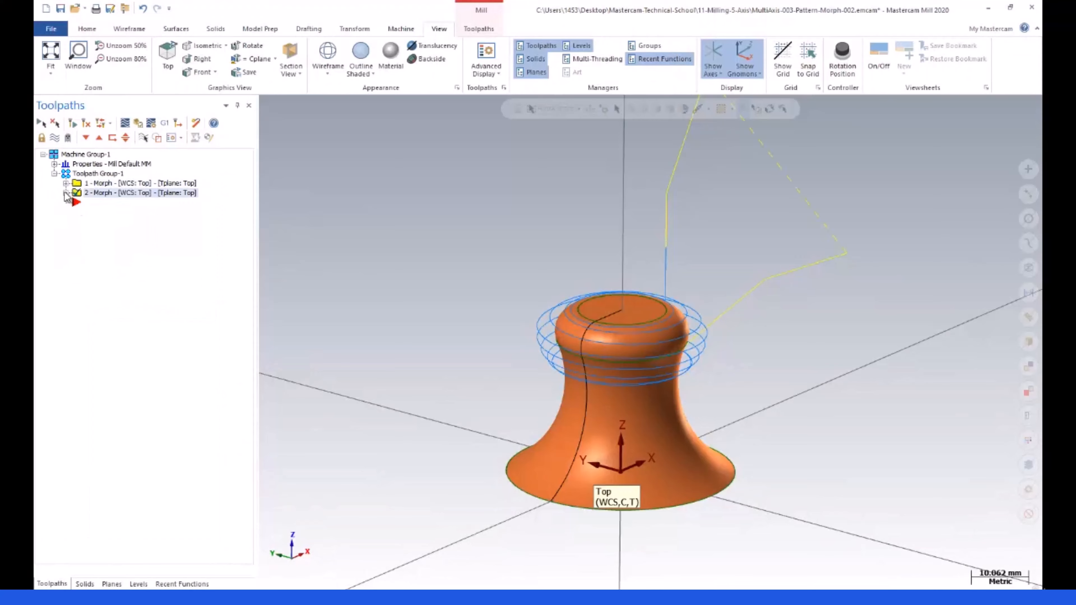
- Hide the toolpath display of both Morph operations
{"action": "left_click", "coordinate": [80, 184]}
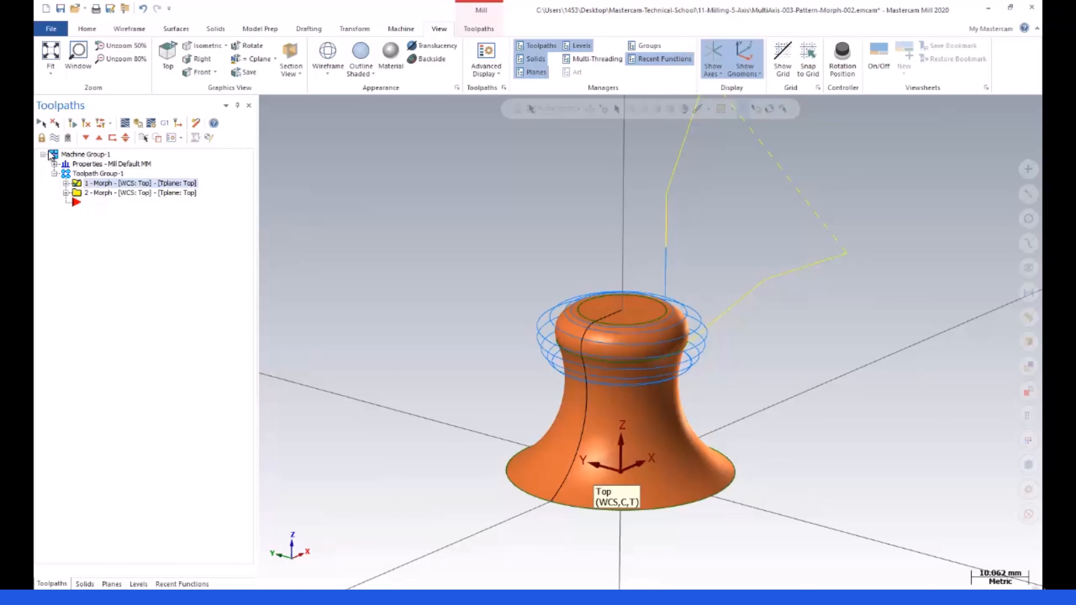
{"action": "left_click", "coordinate": [78, 193]}
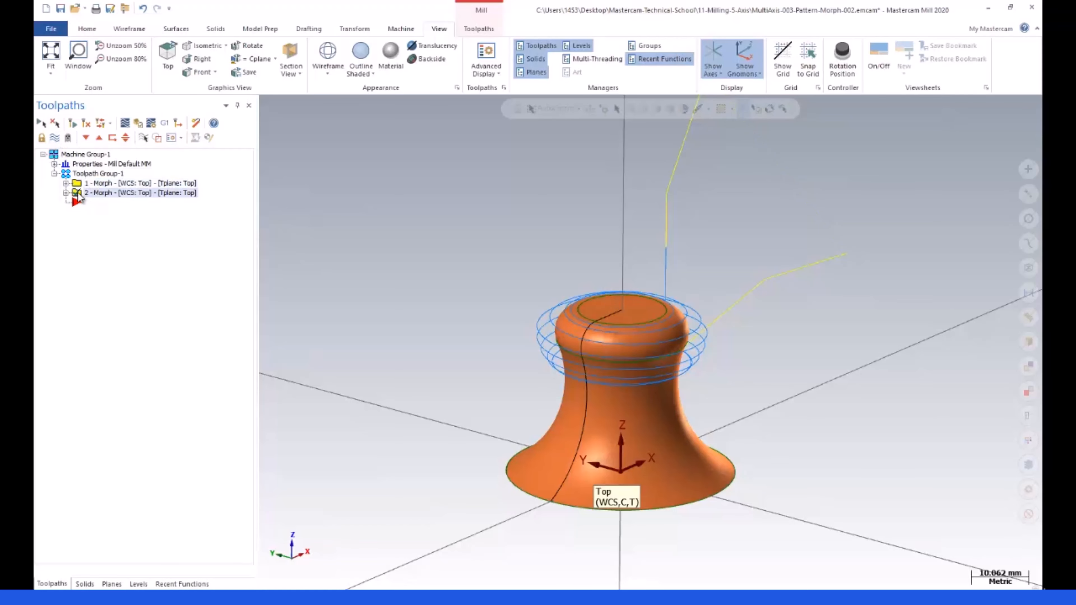
{"action": "left_click", "coordinate": [55, 138]}
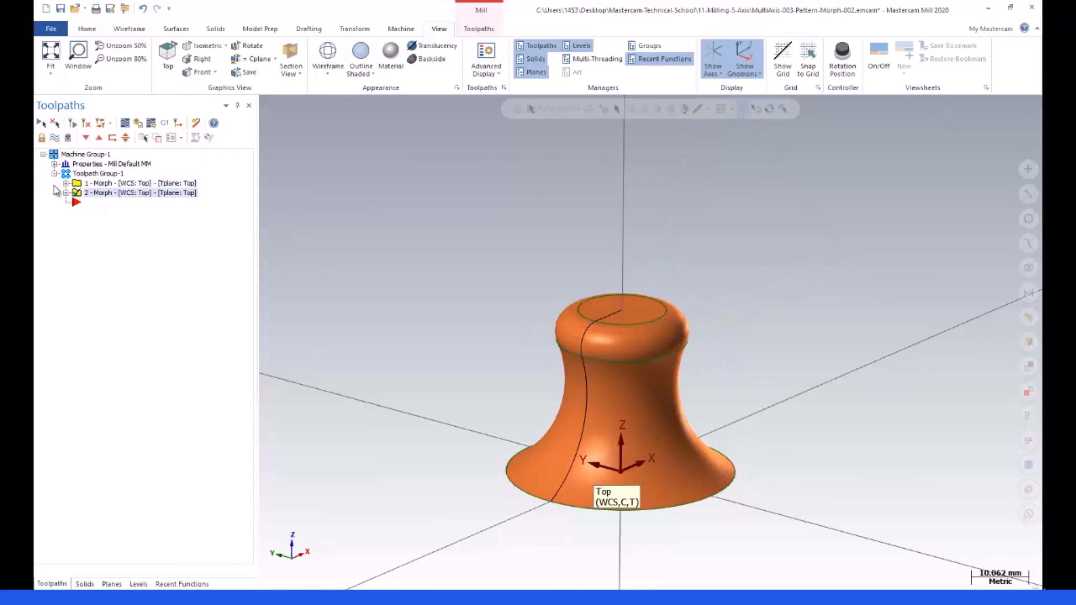
- Delete the chain around the part's top face from the second Morph operation's Pattern From curves
{"action": "left_click", "coordinate": [66, 193]}
{"action": "left_click", "coordinate": [119, 203]}
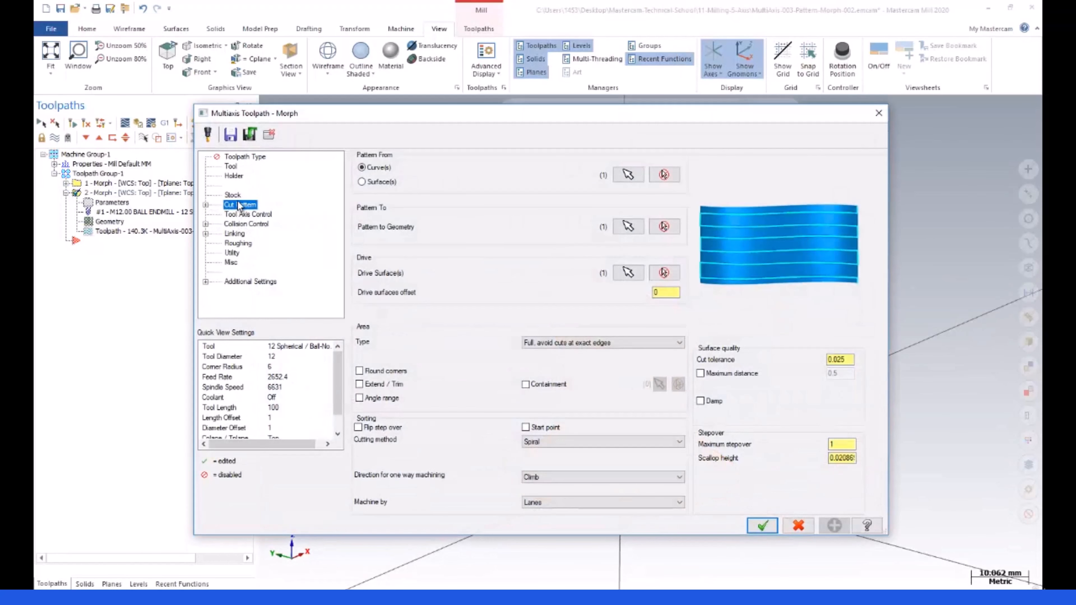
{"action": "left_click", "coordinate": [630, 176]}
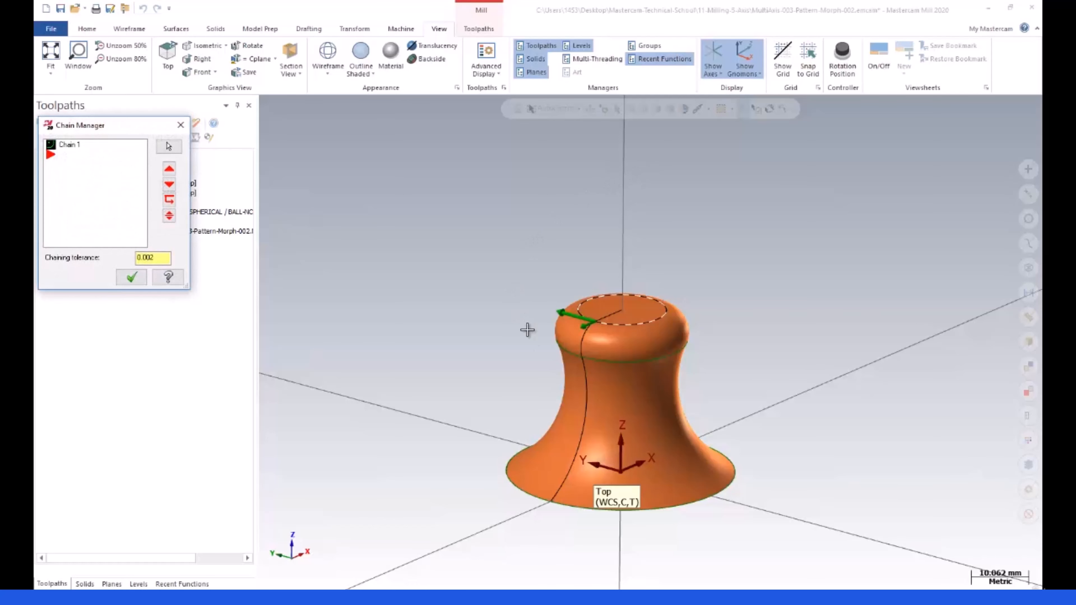
{"action": "right_click", "coordinate": [68, 148]}
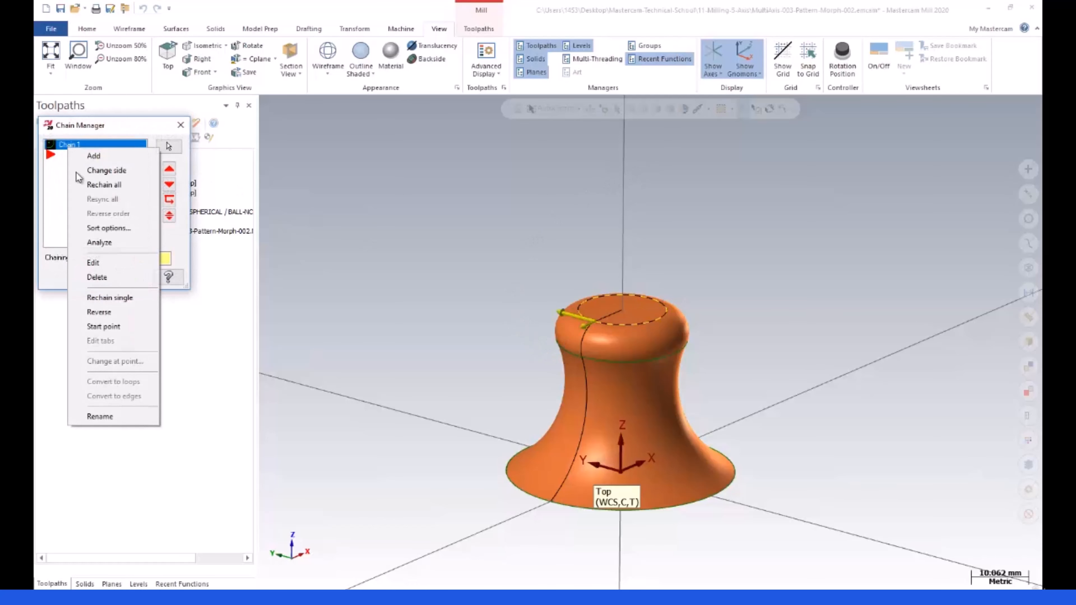
{"action": "left_click", "coordinate": [99, 278]}
- Add the circular edge beneath the rounded head as the second Morph operation's Pattern From chain
{"action": "right_click", "coordinate": [87, 158]}
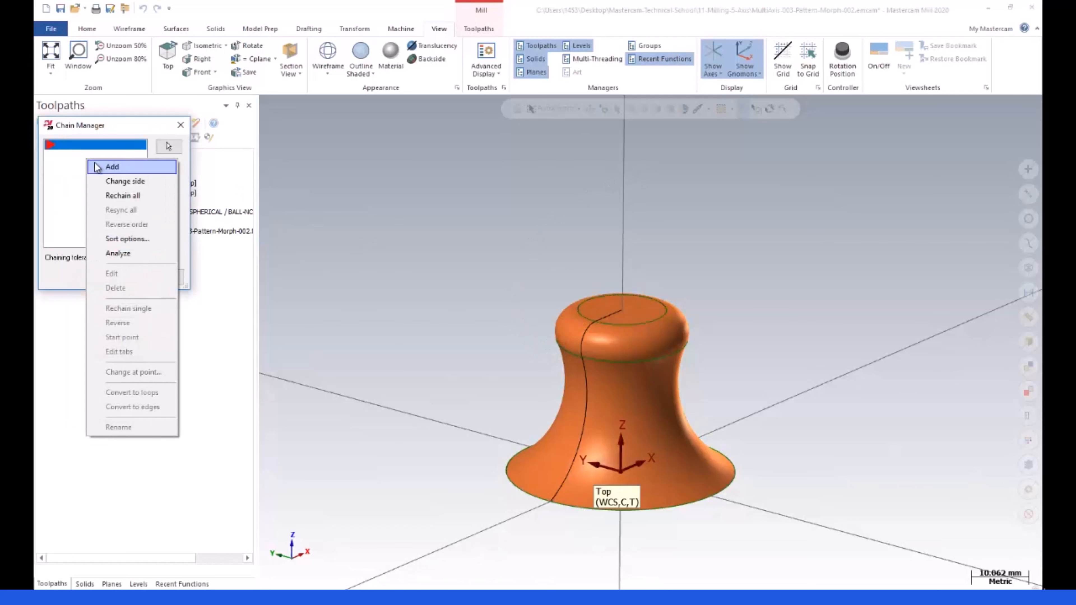
{"action": "left_click", "coordinate": [100, 164]}
{"action": "middle_click_drag", "start_coordinate": [468, 309], "coordinate": [276, 425]}
{"action": "left_click", "coordinate": [559, 354]}
{"action": "left_click", "coordinate": [143, 498]}
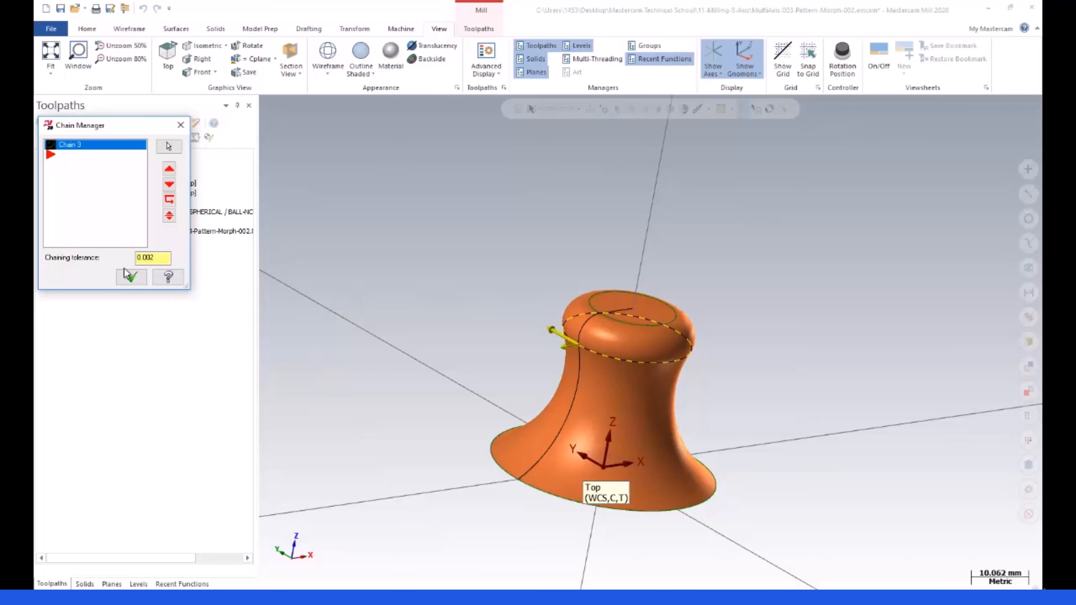
{"action": "left_click", "coordinate": [129, 277]}
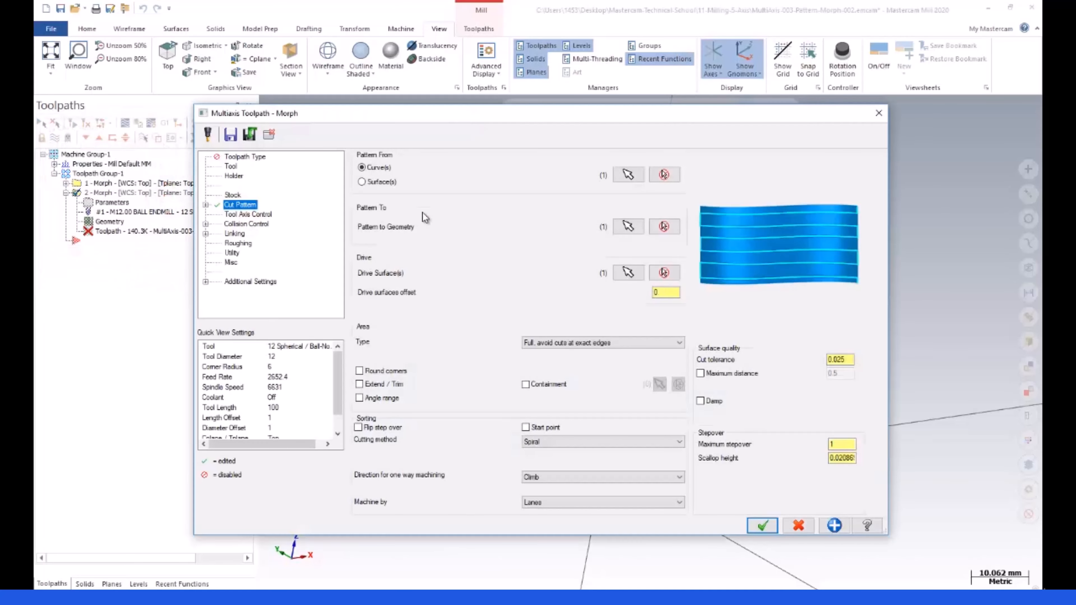
- Chain the circular outer edge of the flared base as the second Morph operation's Pattern To geometry
{"action": "left_click", "coordinate": [628, 226]}
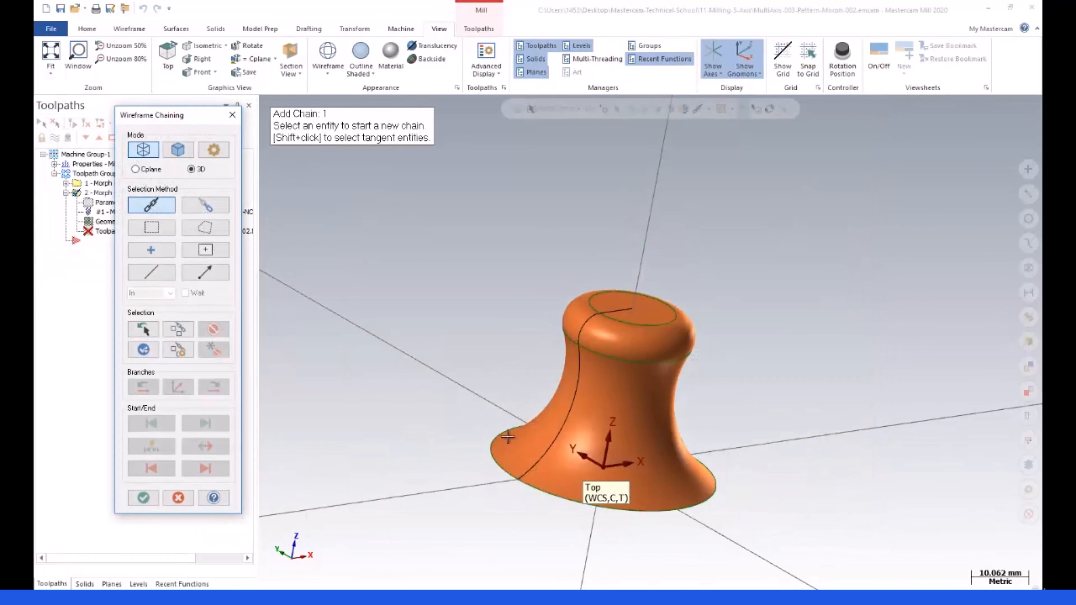
{"action": "left_click", "coordinate": [492, 455]}
{"action": "left_click", "coordinate": [133, 499]}
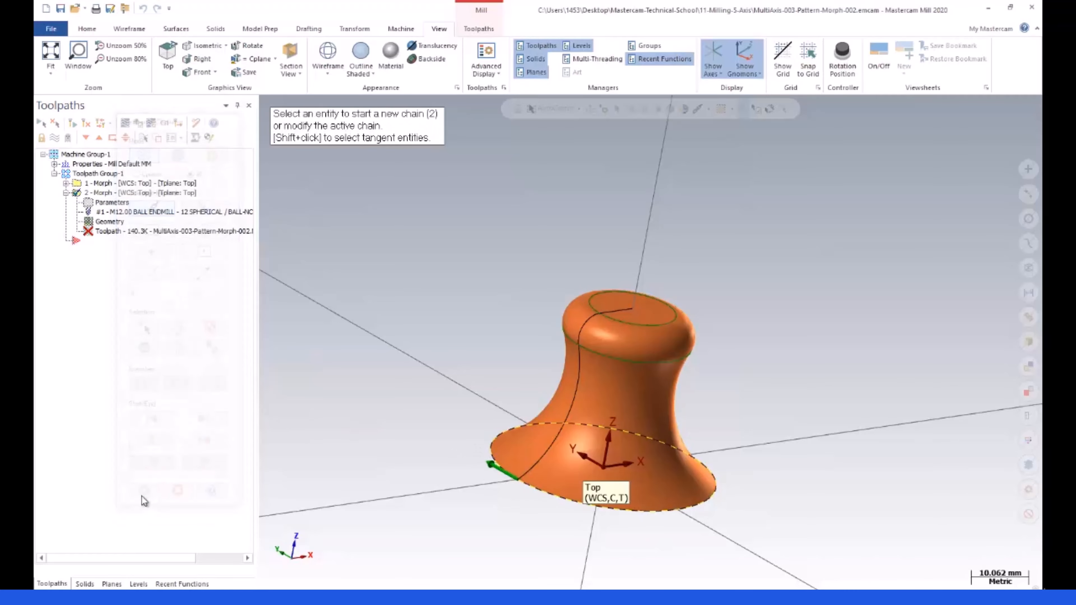
- Add the flared body surface to the second Morph operation's drive surfaces and accept the parameters
{"action": "left_click", "coordinate": [629, 272]}
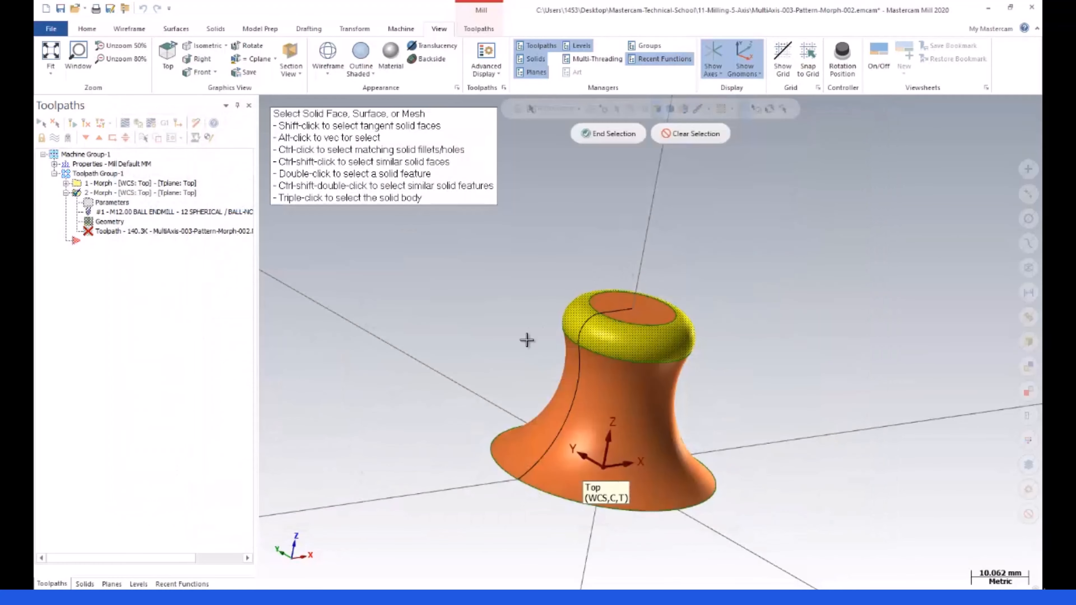
{"action": "left_click", "coordinate": [606, 135]}
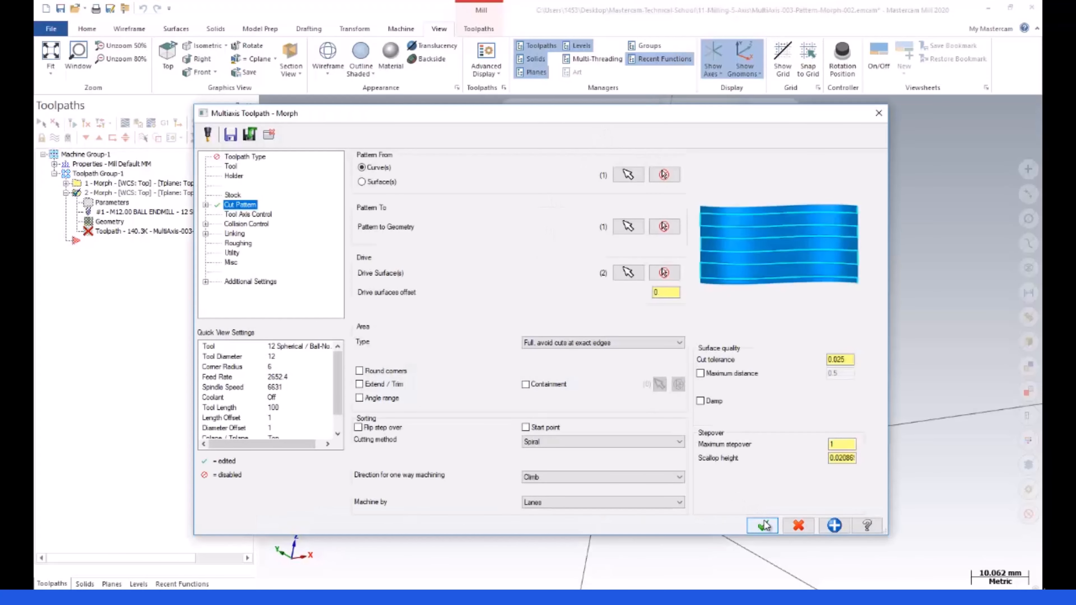
{"action": "left_click", "coordinate": [765, 526]}
{"action": "left_click", "coordinate": [66, 184]}
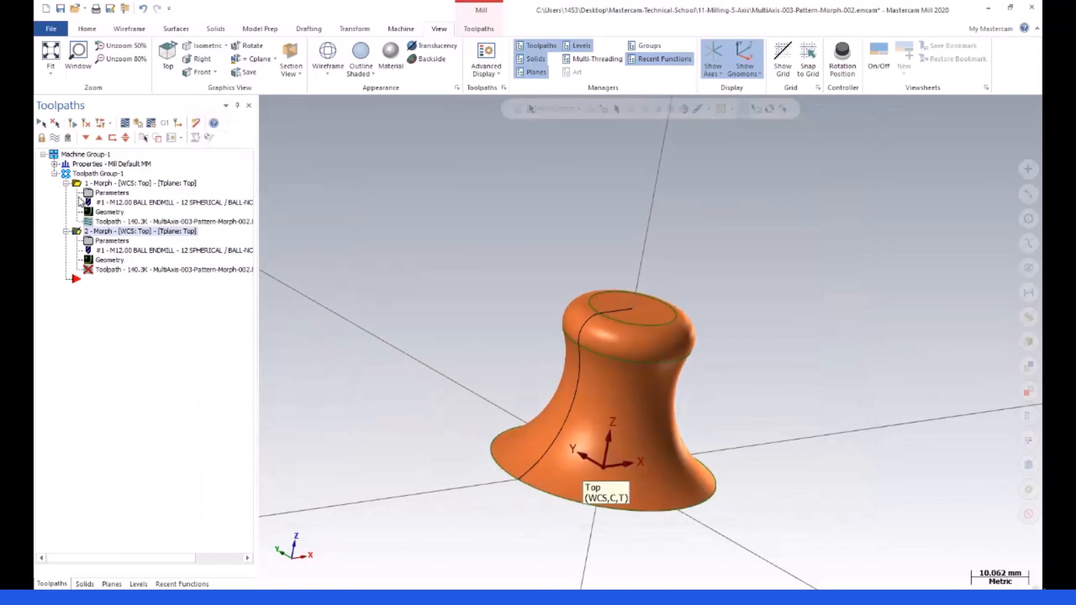
- Add the flared body surface to the first Morph operation's drive surfaces and accept the parameters
{"action": "left_click", "coordinate": [98, 194]}
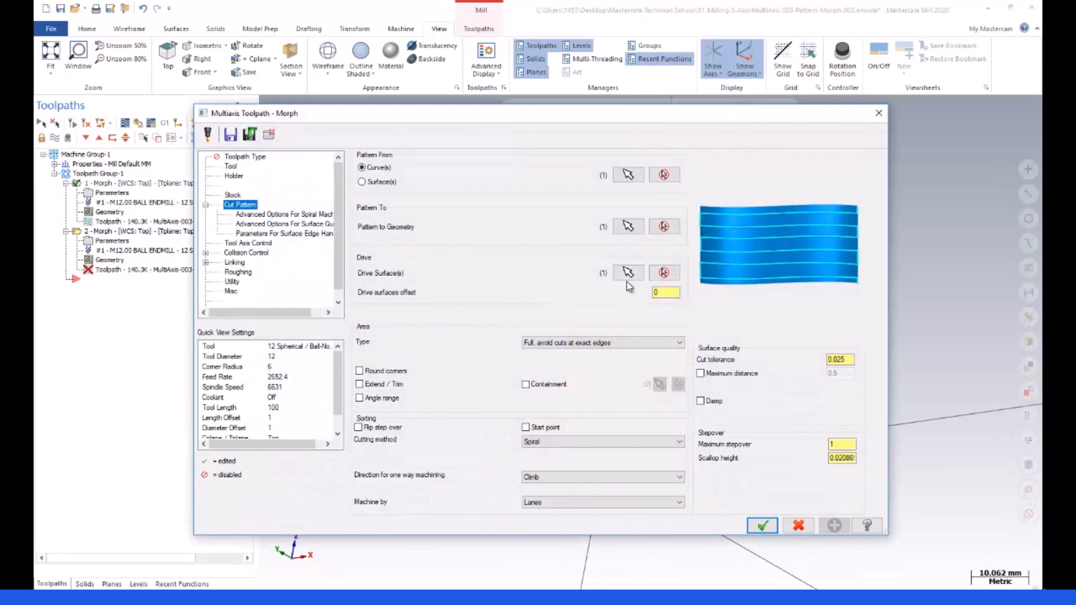
{"action": "left_click", "coordinate": [625, 273]}
{"action": "left_click", "coordinate": [578, 358]}
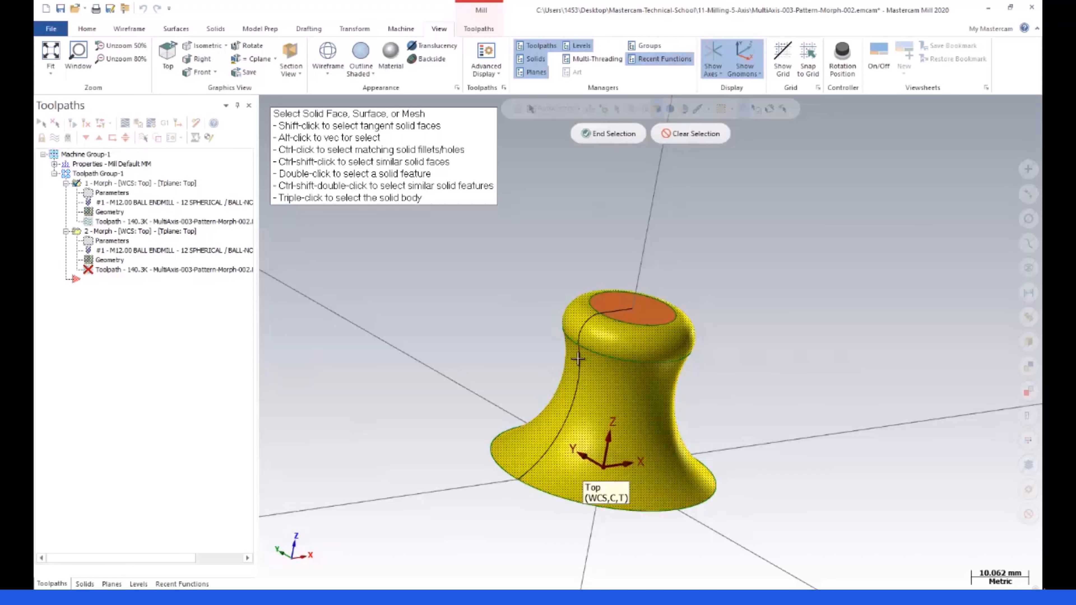
{"action": "left_click", "coordinate": [609, 133]}
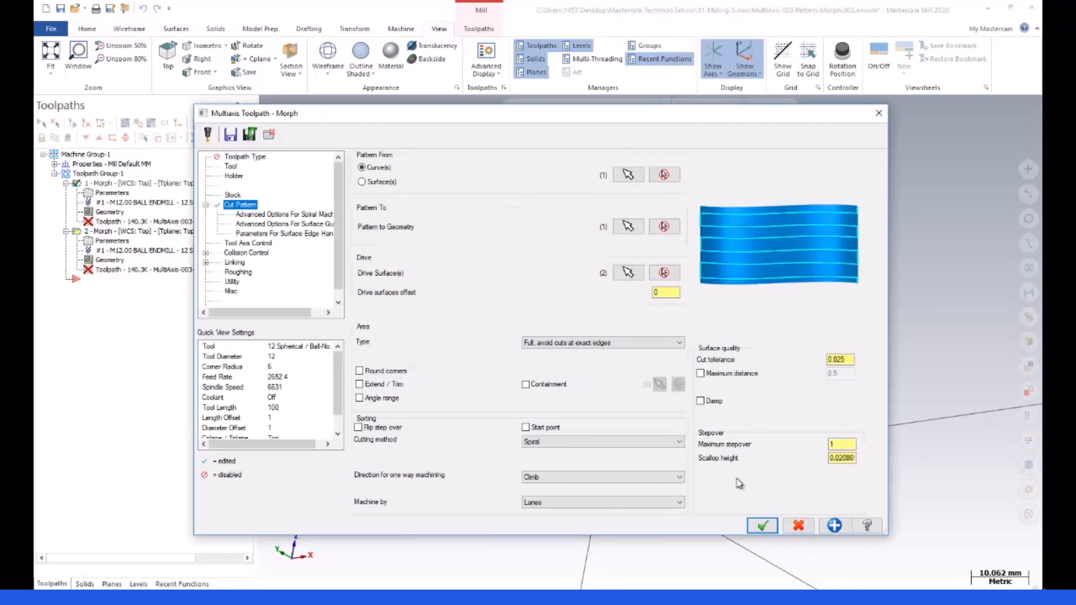
{"action": "left_click", "coordinate": [758, 526]}
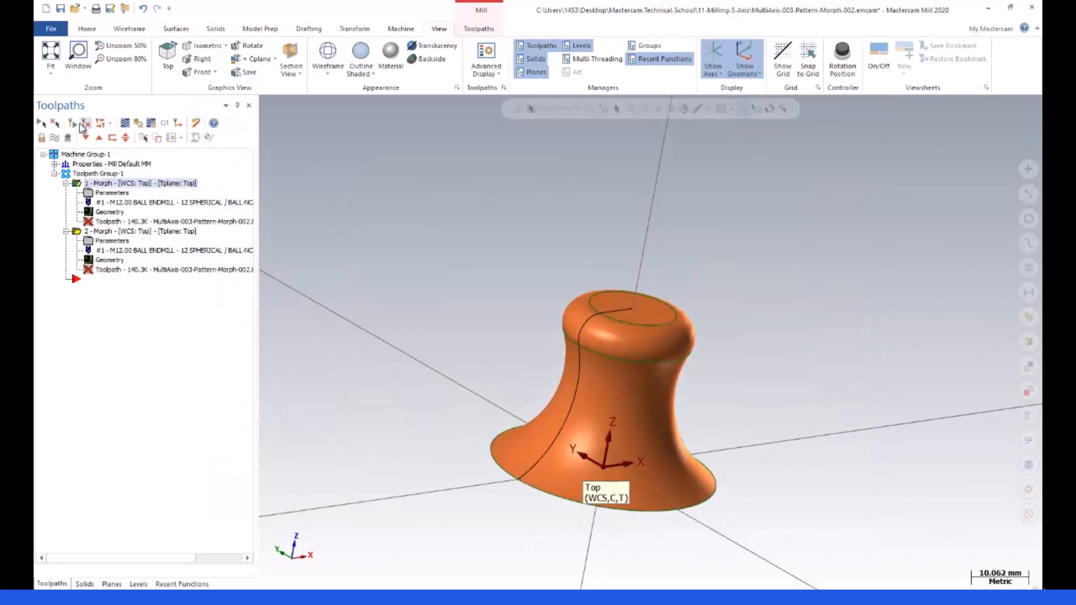
- Regenerate the first Morph operation and display its toolpath to inspect the passes around the rounded head and neck
{"action": "left_click", "coordinate": [72, 124]}
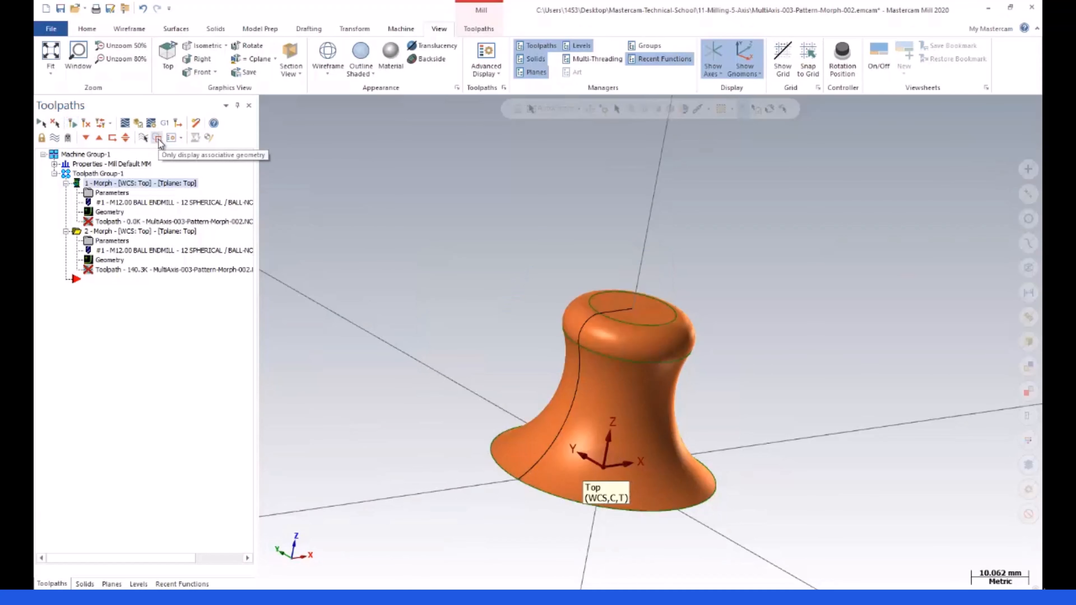
{"action": "left_click", "coordinate": [157, 138]}
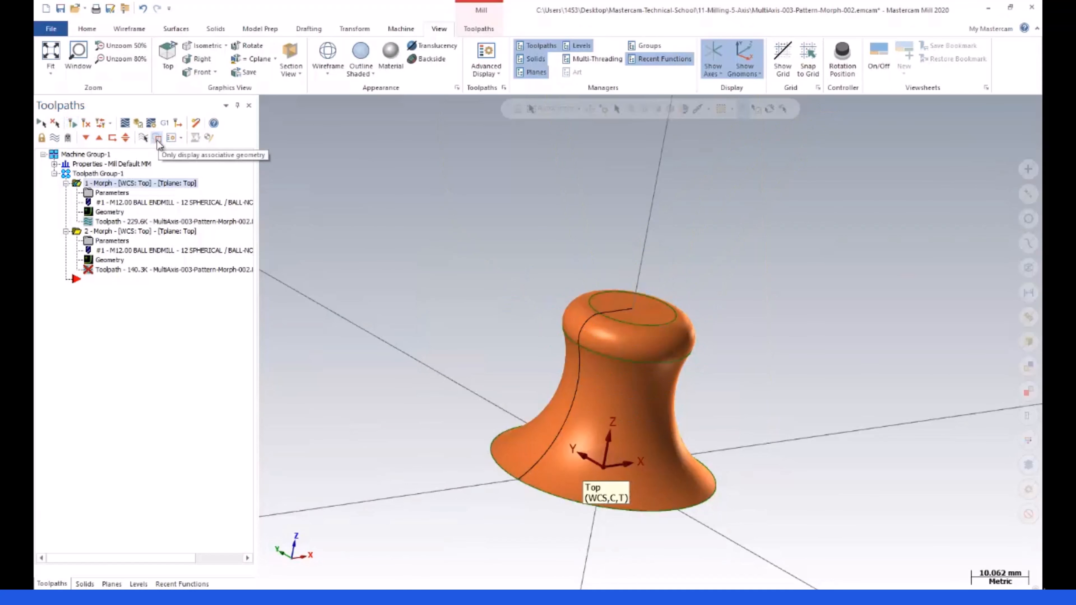
{"action": "left_click", "coordinate": [58, 142]}
{"action": "scroll", "coordinate": [501, 324], "scroll_direction": "down", "scroll_amount": 4}
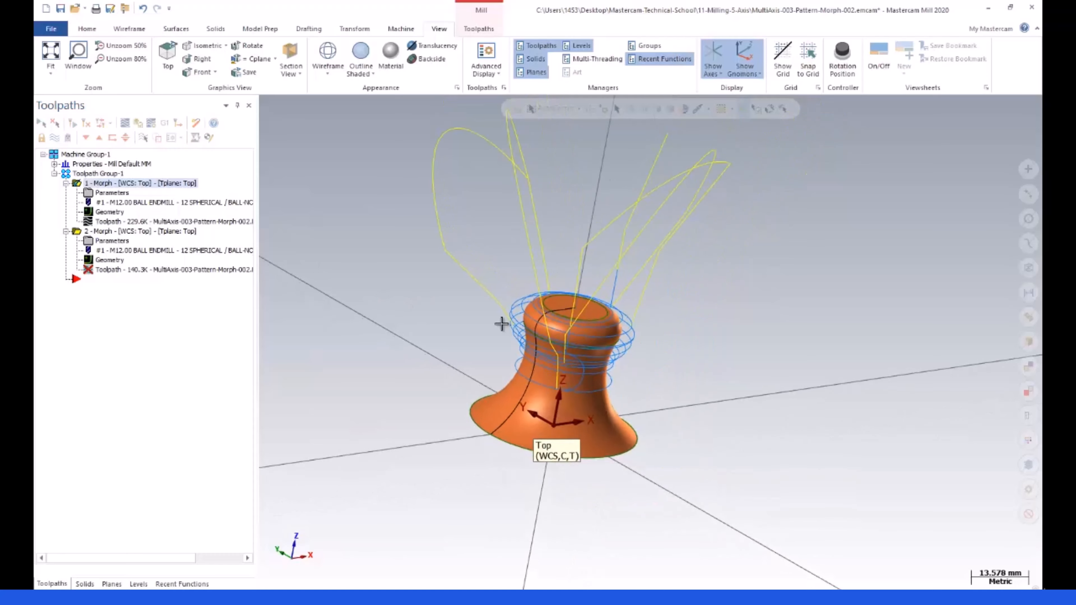
{"action": "scroll", "coordinate": [504, 324], "scroll_direction": "up", "scroll_amount": 5}
{"action": "mouse_move", "coordinate": [504, 324]}
{"action": "middle_mouse_down"}
{"action": "mouse_move", "coordinate": [481, 295]}
{"action": "mouse_move", "coordinate": [367, 293]}
{"action": "mouse_move", "coordinate": [363, 281]}
{"action": "mouse_move", "coordinate": [428, 292]}
{"action": "mouse_move", "coordinate": [456, 317]}
{"action": "mouse_move", "coordinate": [445, 305]}
{"action": "mouse_move", "coordinate": [488, 312]}
{"action": "mouse_move", "coordinate": [486, 326]}
{"action": "middle_mouse_up"}
{"action": "scroll", "coordinate": [486, 326], "scroll_direction": "up", "scroll_amount": 2}
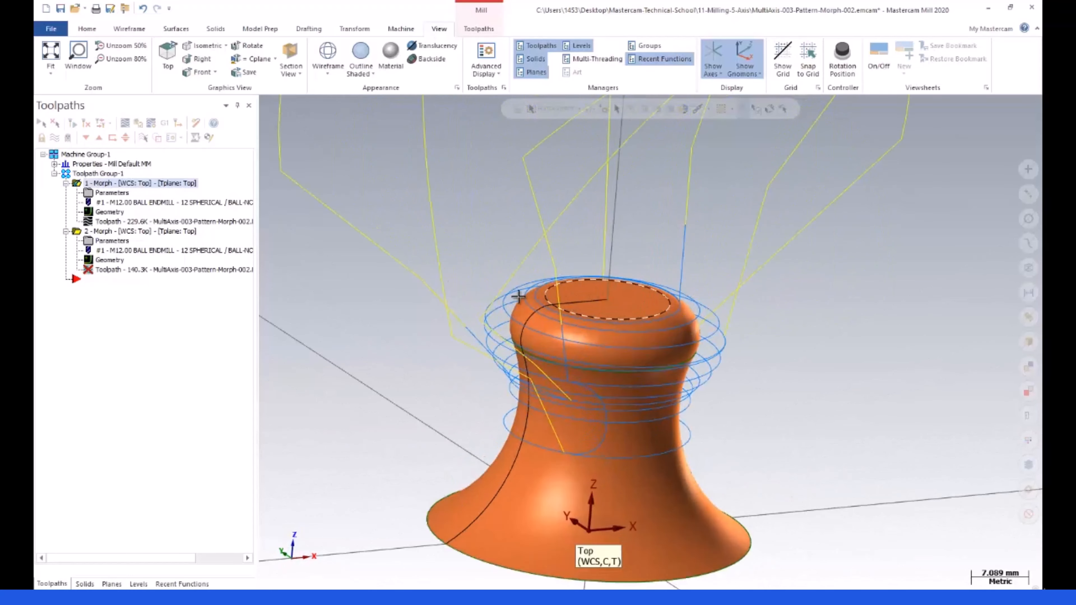
- Make the rounded head the only drive surface of the first Morph operation and accept the parameters
{"action": "left_click", "coordinate": [89, 194]}
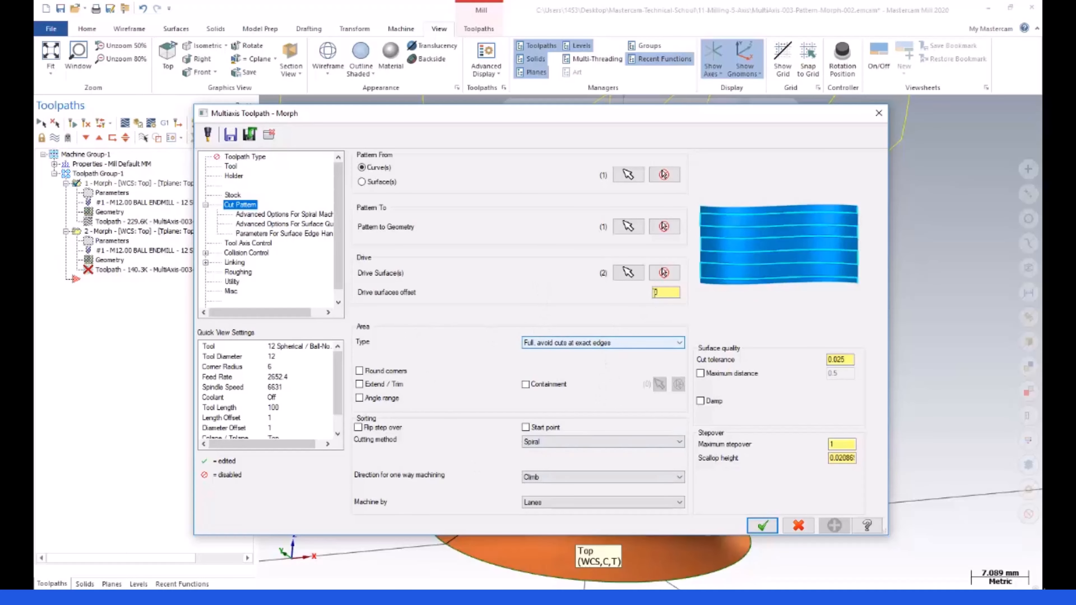
{"action": "left_click", "coordinate": [628, 272]}
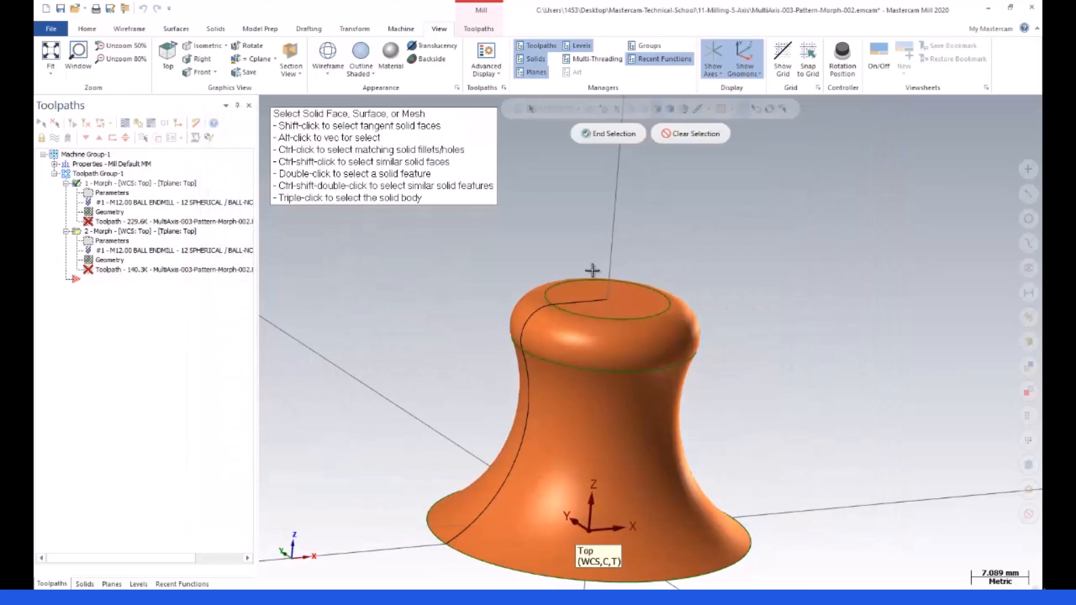
{"action": "left_click", "coordinate": [534, 306]}
{"action": "left_click", "coordinate": [595, 133]}
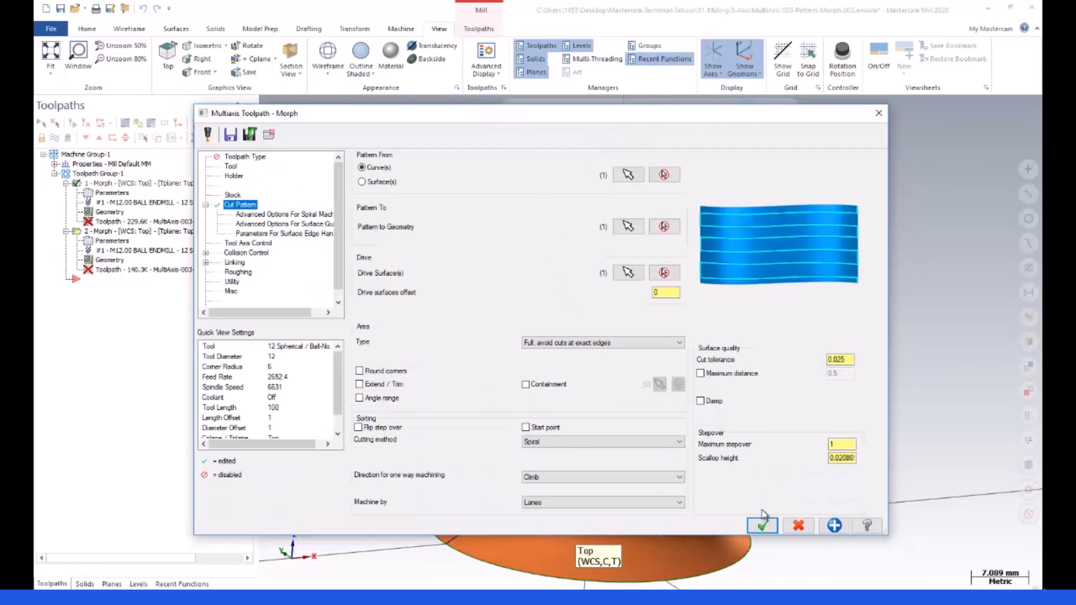
{"action": "left_click", "coordinate": [762, 524]}
- Make the flared body the only drive surface of the second Morph operation and accept the parameters
{"action": "left_click", "coordinate": [88, 242]}
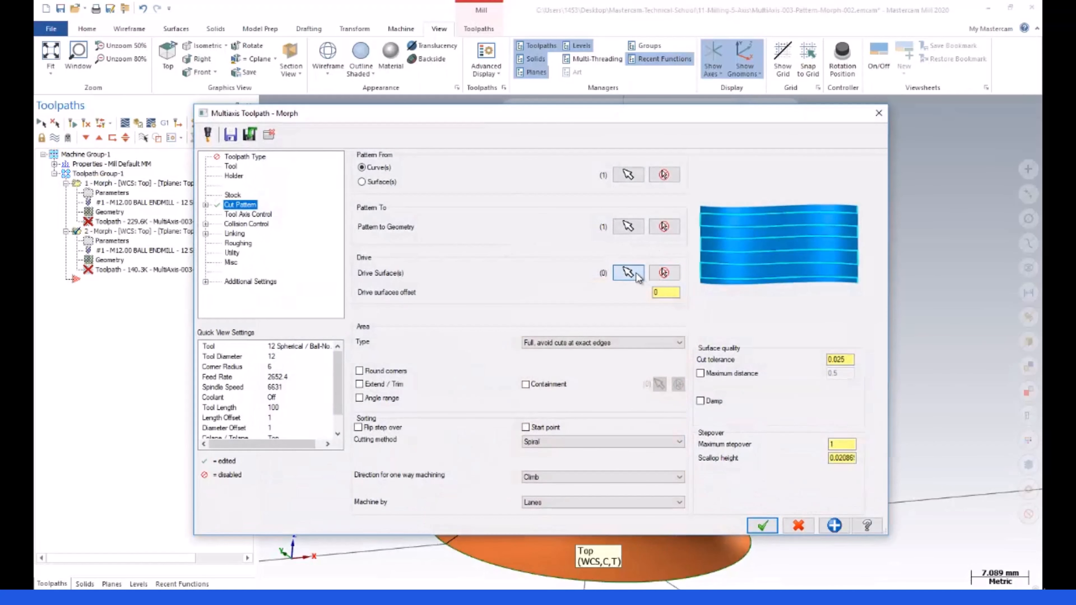
{"action": "left_click", "coordinate": [631, 273]}
{"action": "left_click", "coordinate": [560, 372]}
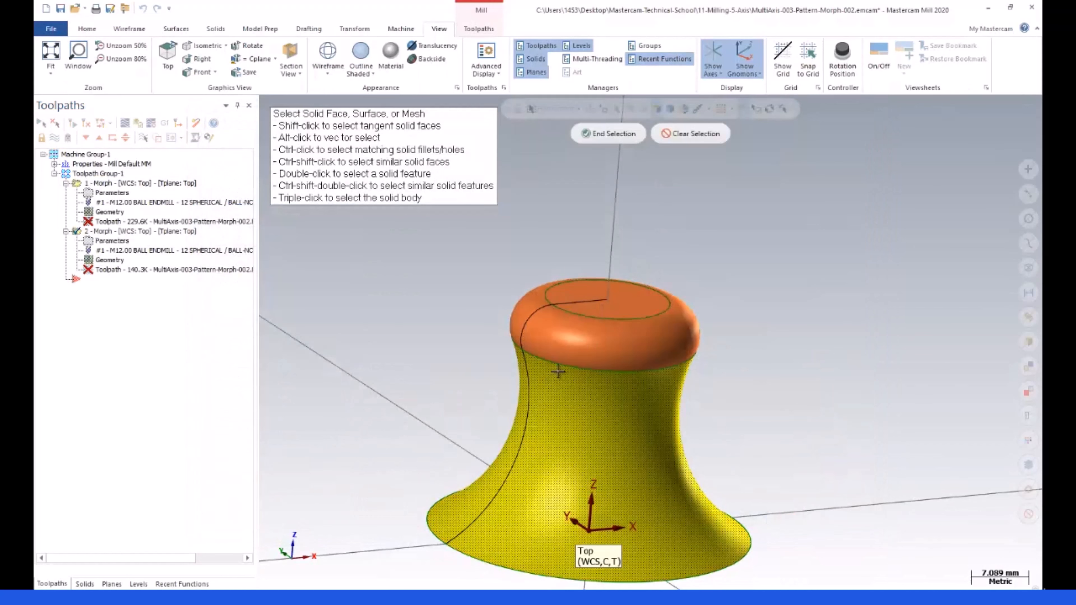
{"action": "left_click", "coordinate": [609, 133]}
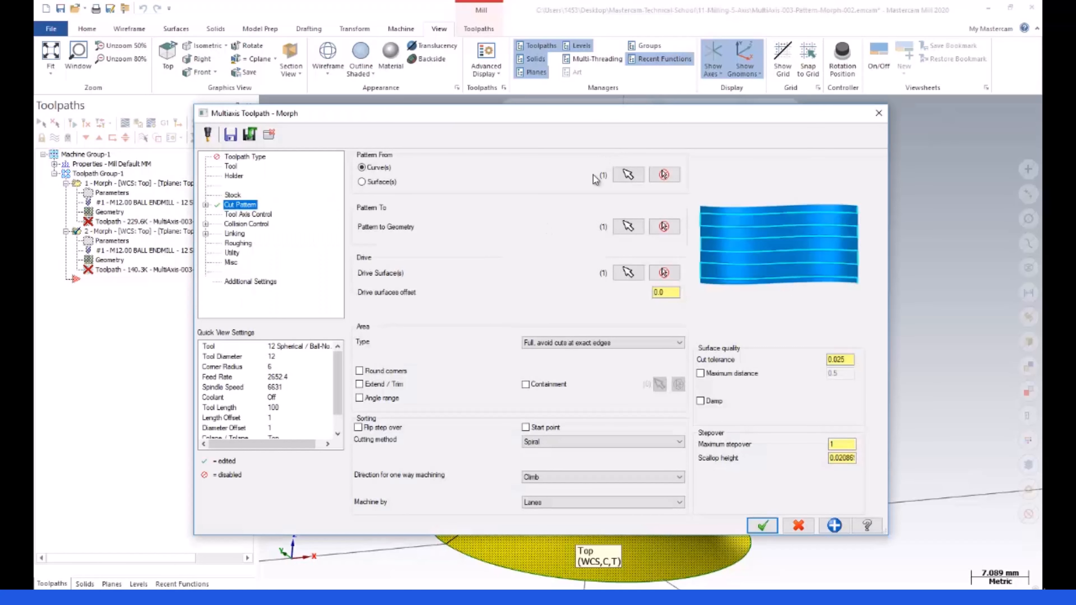
{"action": "left_click", "coordinate": [760, 526]}
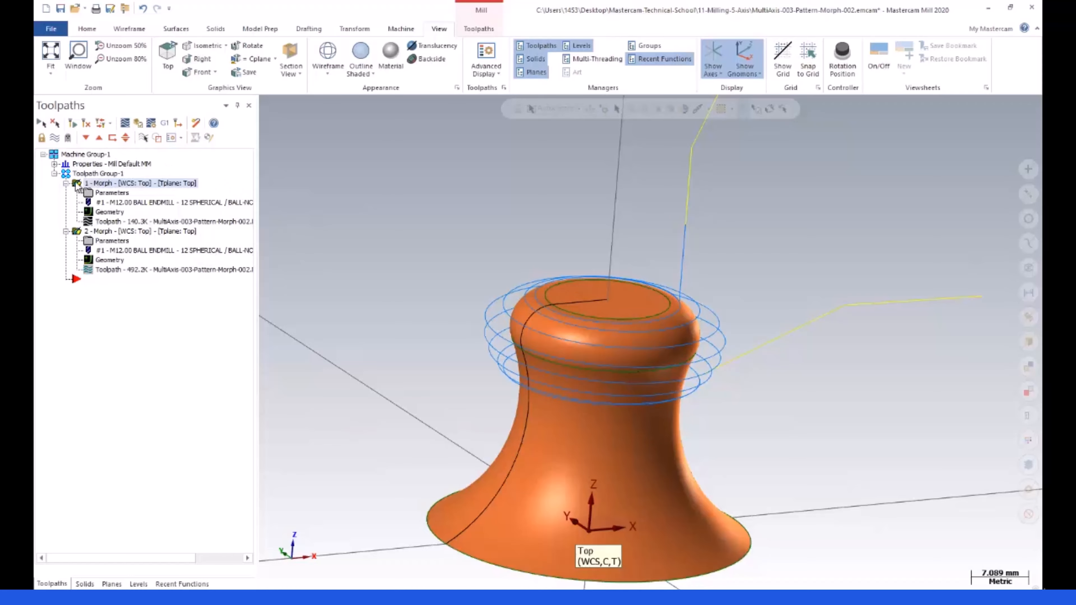
- Hide the first Morph operation's toolpath and display only the second one to inspect its passes along the flared body
{"action": "left_click", "coordinate": [77, 231]}
{"action": "left_click", "coordinate": [76, 183]}
{"action": "left_click", "coordinate": [53, 139]}
{"action": "left_click", "coordinate": [54, 139]}
{"action": "left_click", "coordinate": [54, 139]}
{"action": "left_click", "coordinate": [77, 231]}
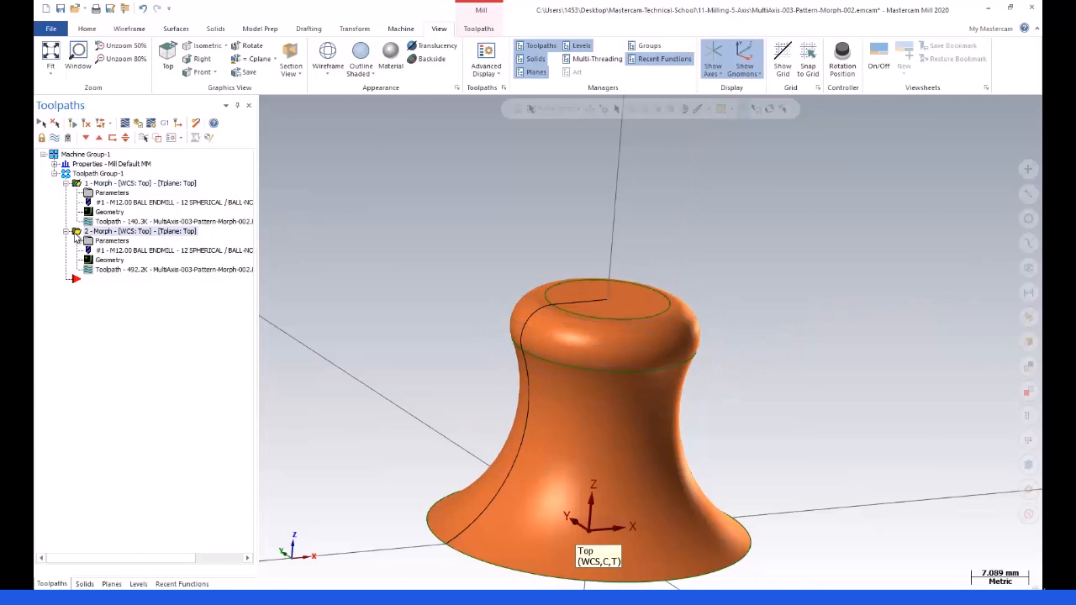
{"action": "left_click", "coordinate": [54, 139]}
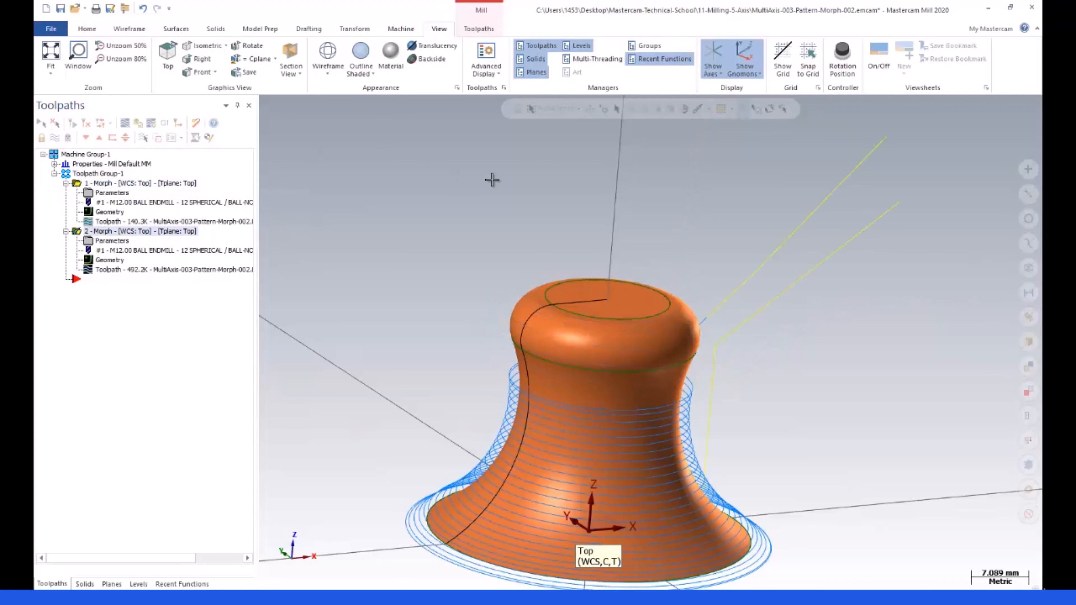
{"action": "scroll", "coordinate": [494, 199], "scroll_direction": "down", "scroll_amount": 2}
{"action": "middle_click_drag", "start_coordinate": [487, 206], "coordinate": [466, 233]}
{"action": "scroll", "coordinate": [562, 237], "scroll_direction": "up", "scroll_amount": 2}
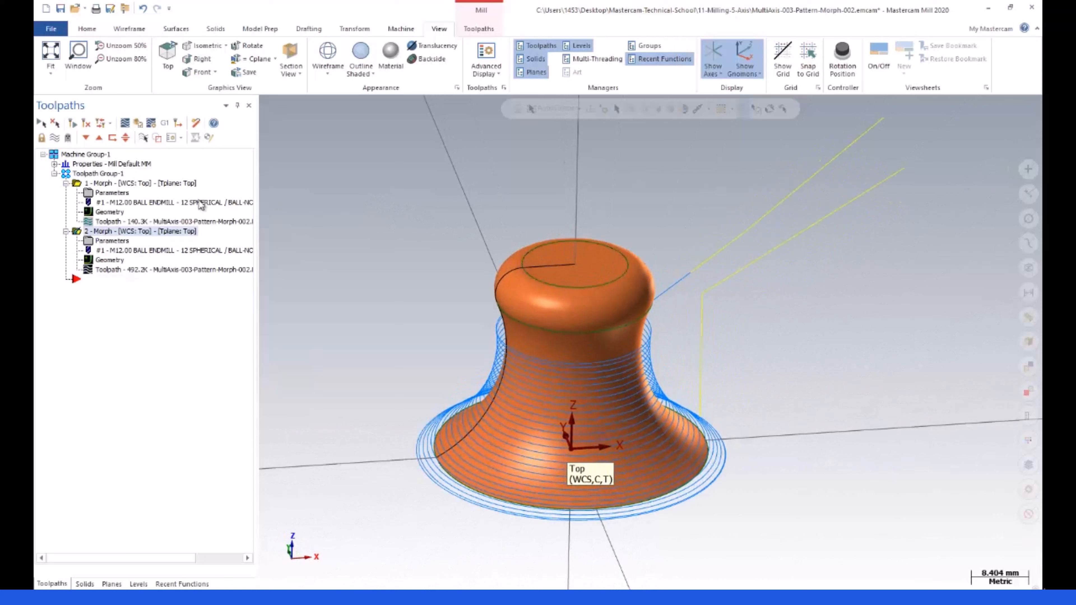
- Backplot both Morph operations together, adjusting the playback speed, and examine the tool motion over the head and flared body
{"action": "left_click", "coordinate": [78, 185]}
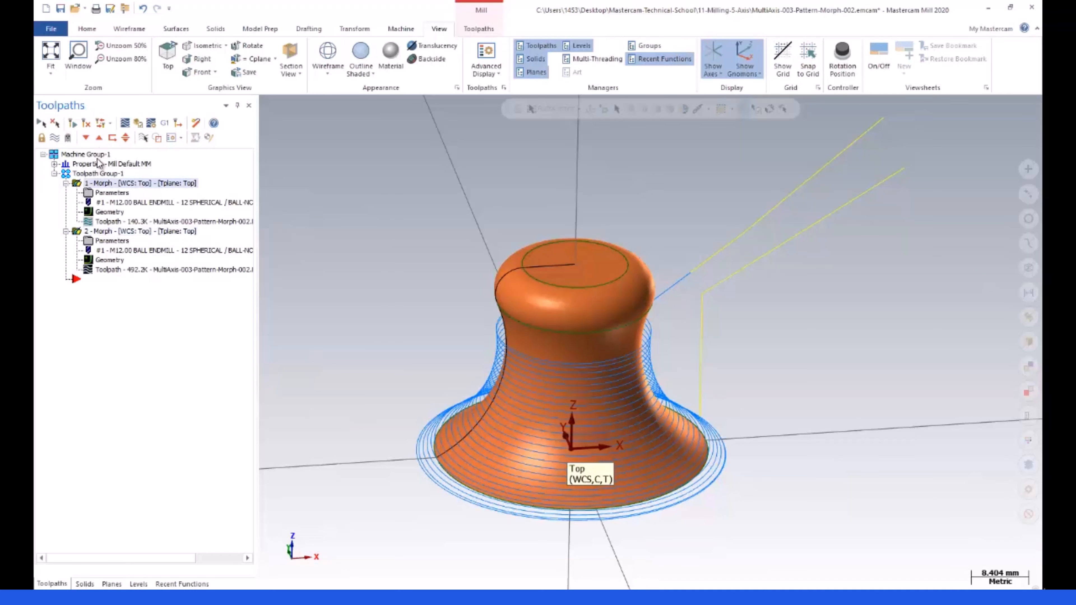
{"action": "left_click", "coordinate": [124, 123]}
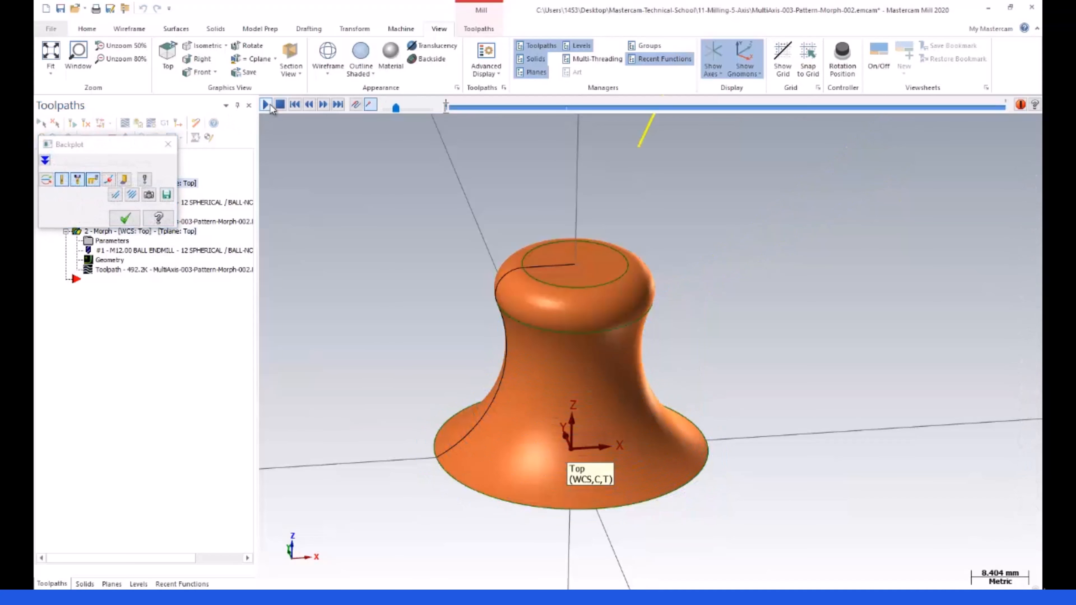
{"action": "left_click", "coordinate": [266, 104]}
{"action": "mouse_move", "coordinate": [406, 109]}
{"action": "left_mouse_down"}
{"action": "mouse_move", "coordinate": [424, 109]}
{"action": "mouse_move", "coordinate": [397, 109]}
{"action": "left_mouse_up"}
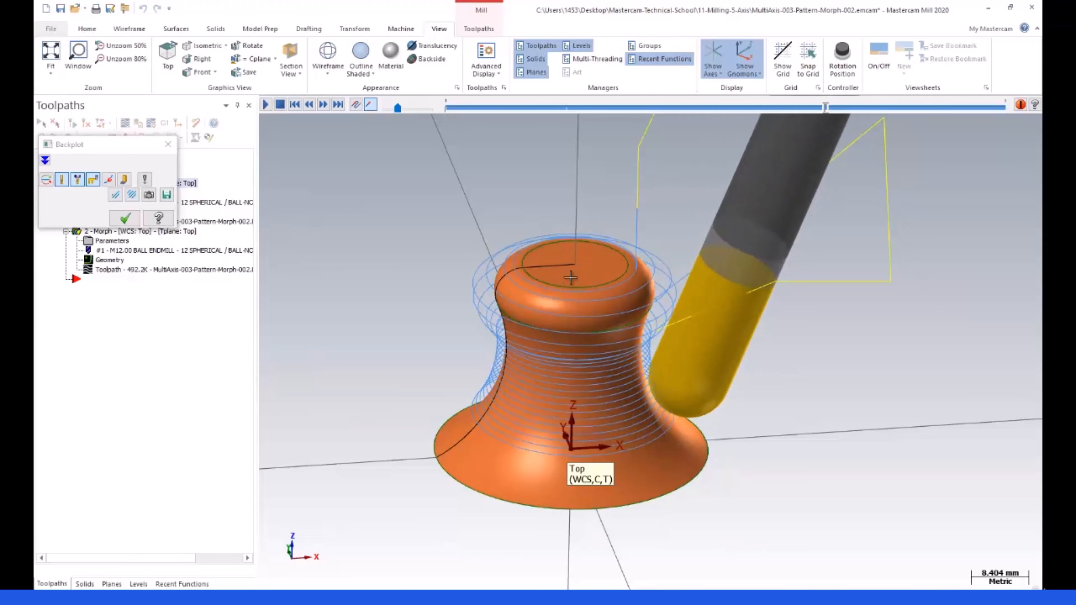
{"action": "middle_click_drag", "start_coordinate": [573, 278], "coordinate": [526, 243]}
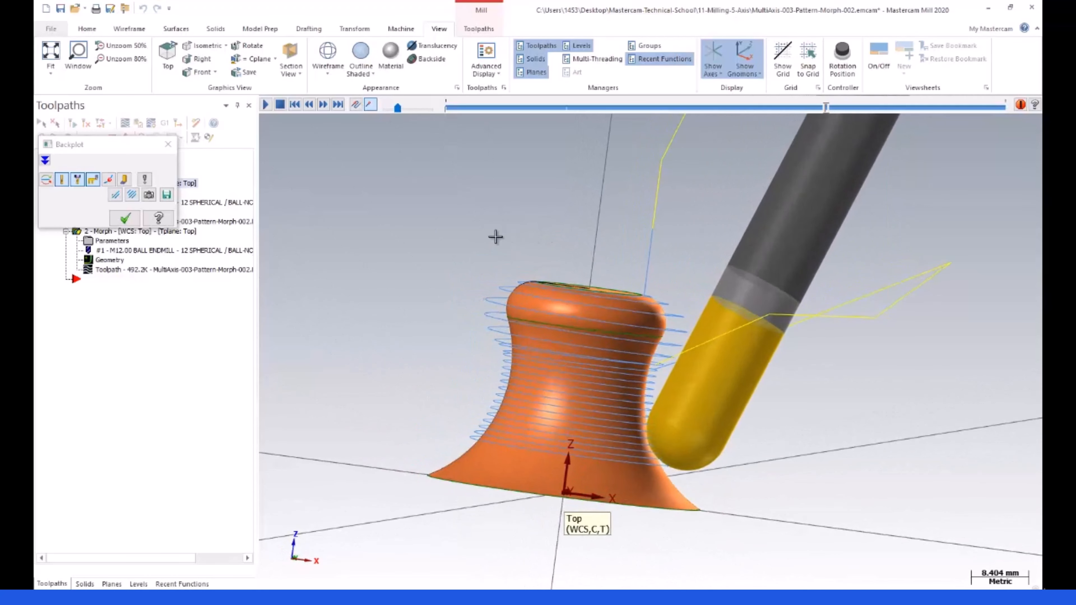
{"action": "left_click_drag", "start_coordinate": [401, 111], "coordinate": [431, 109]}
{"action": "scroll", "coordinate": [545, 319], "scroll_direction": "down", "scroll_amount": 5}
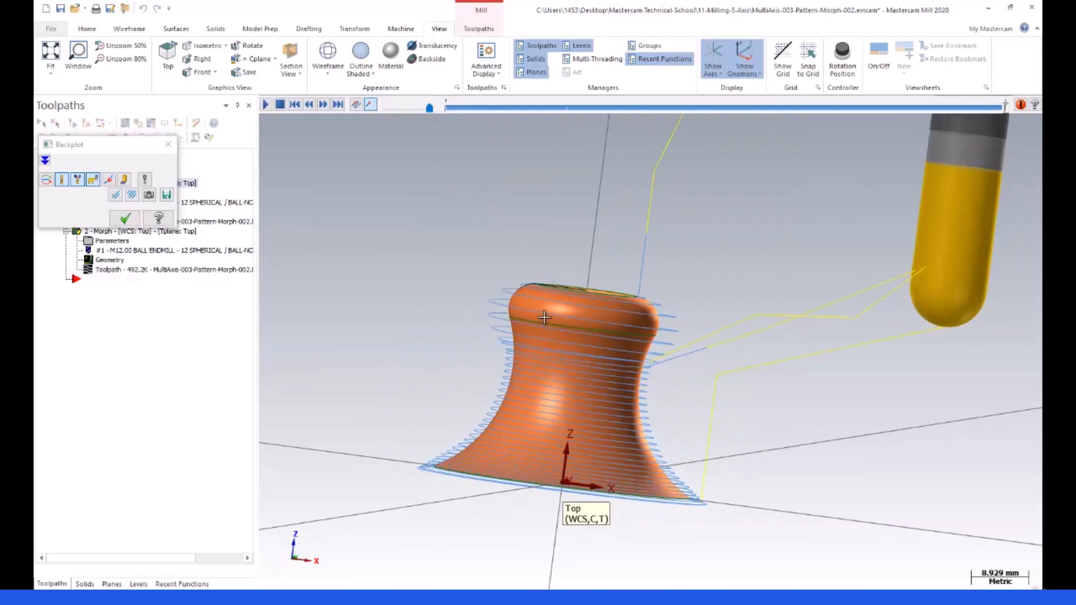
{"action": "scroll", "coordinate": [437, 310], "scroll_direction": "up", "scroll_amount": 6}
{"action": "left_click", "coordinate": [125, 218]}
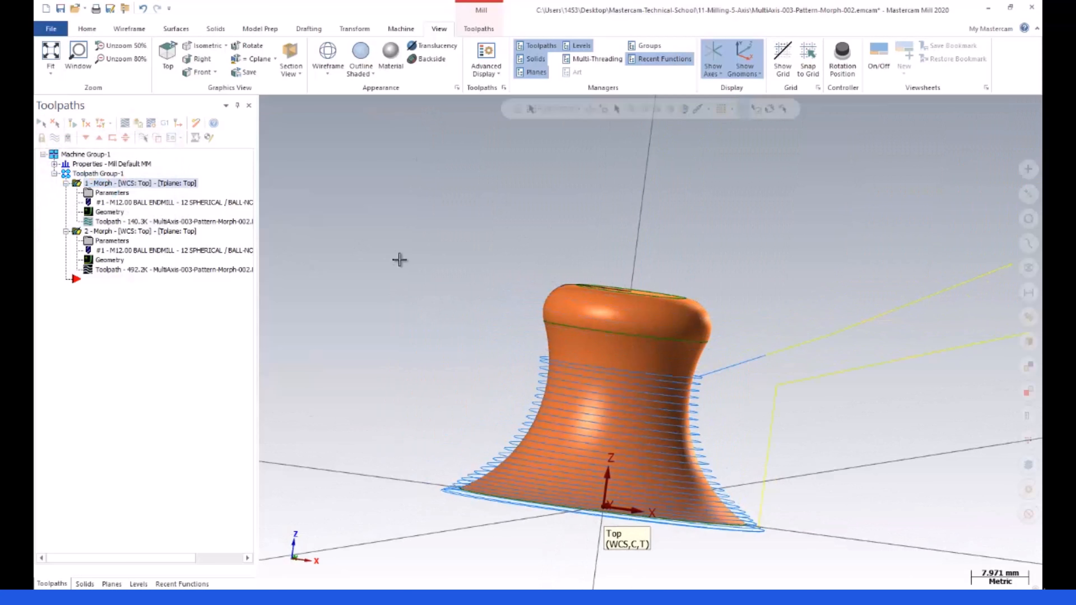
- Switch to the isometric view and display the toolpaths of both Morph operations
{"action": "right_click", "coordinate": [406, 251]}
{"action": "left_click", "coordinate": [436, 357]}
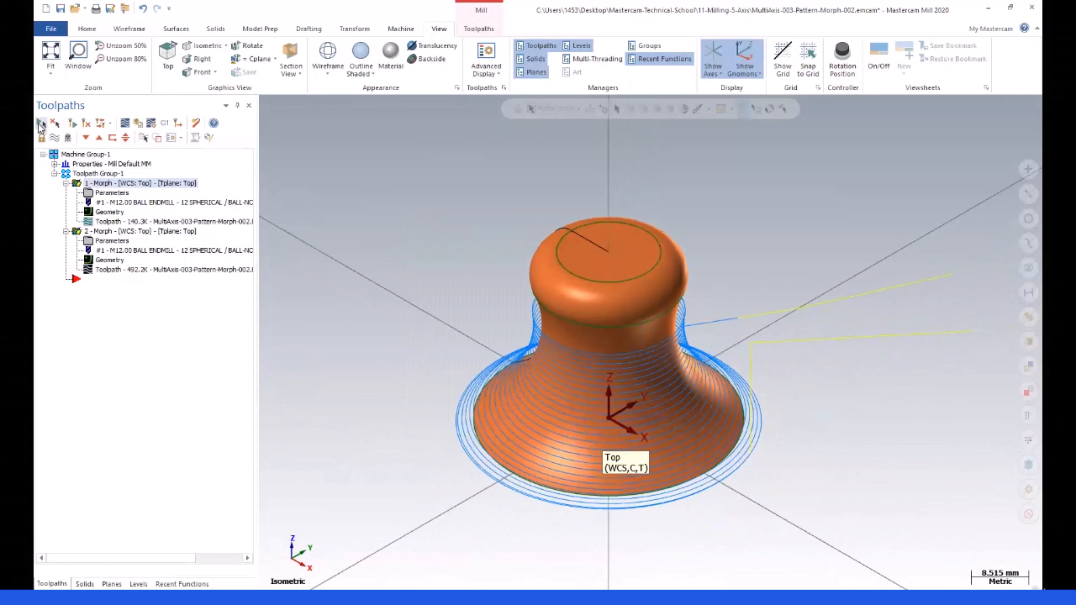
{"action": "left_click", "coordinate": [55, 138]}
{"action": "left_click", "coordinate": [54, 138]}
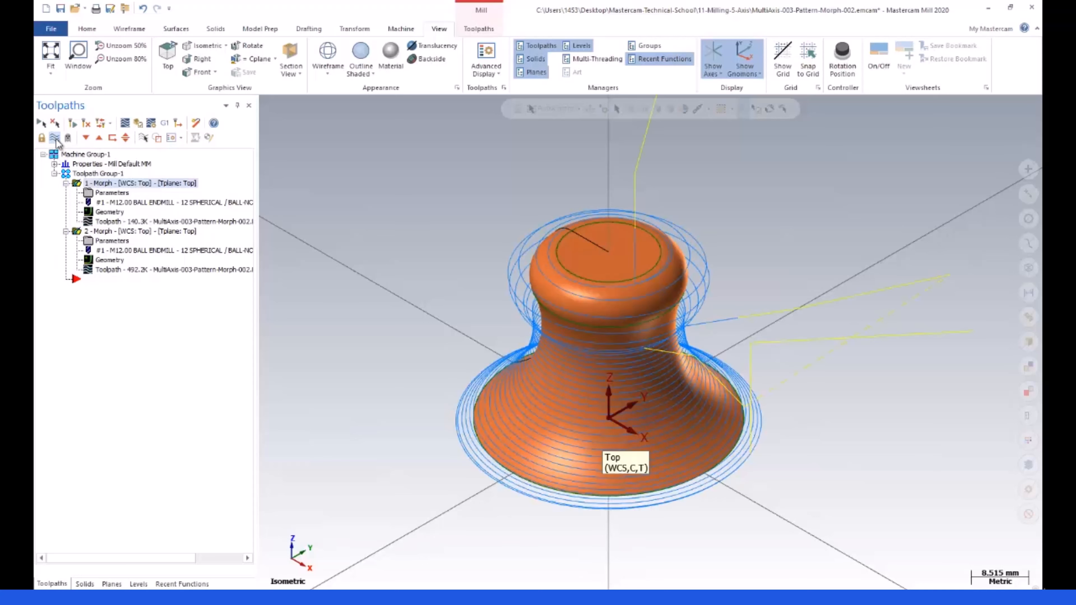
- Set the first Morph operation's maximum stepover to 0.2 and accept the parameters
{"action": "left_click", "coordinate": [93, 194]}
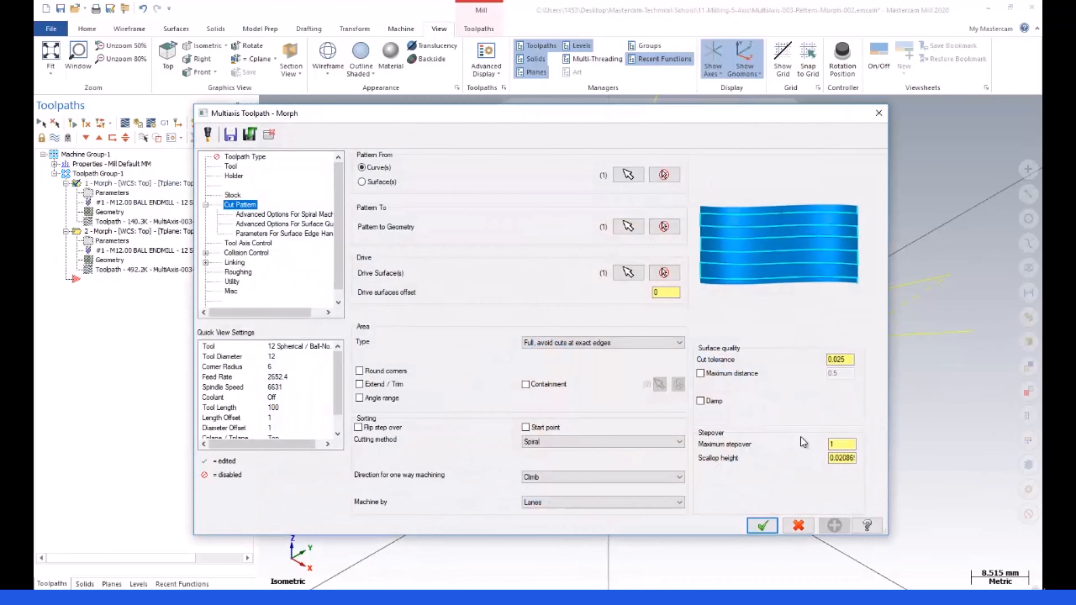
{"action": "double_click", "coordinate": [837, 444]}
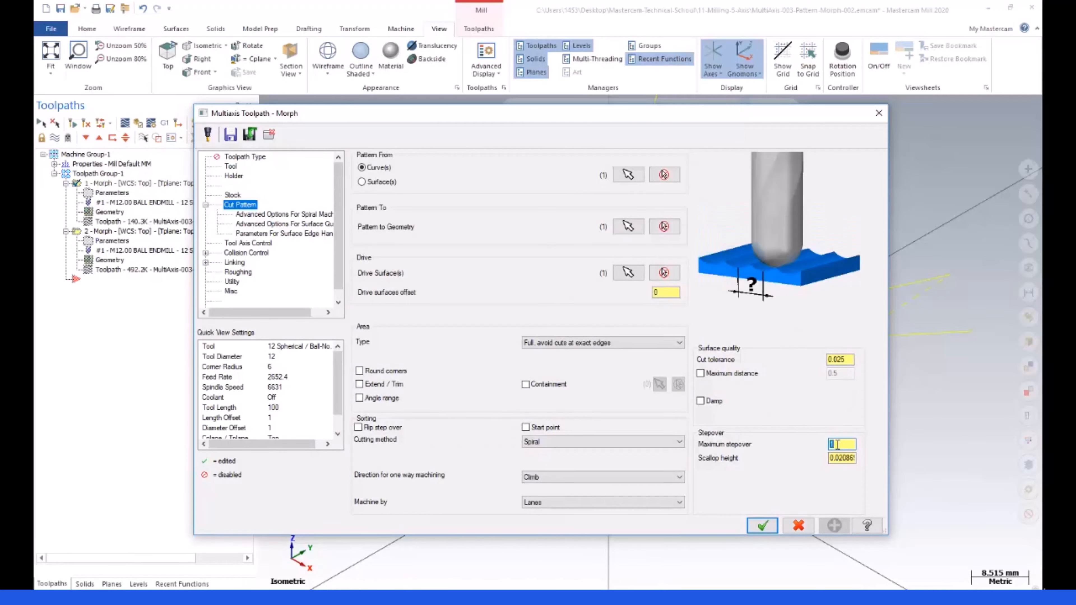
{"action": "type", "text": "0.1"}
{"action": "left_click", "coordinate": [847, 458]}
{"action": "left_click", "coordinate": [837, 443]}
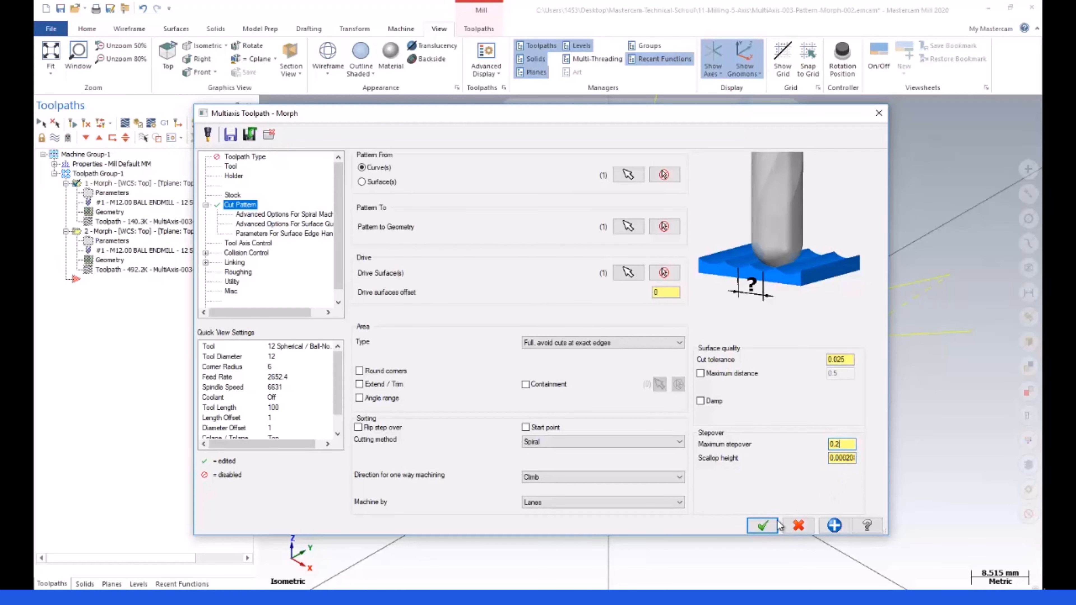
{"action": "left_click", "coordinate": [762, 525]}
- Reduce the second Morph operation's maximum stepover and accept the parameters
{"action": "left_click", "coordinate": [89, 242]}
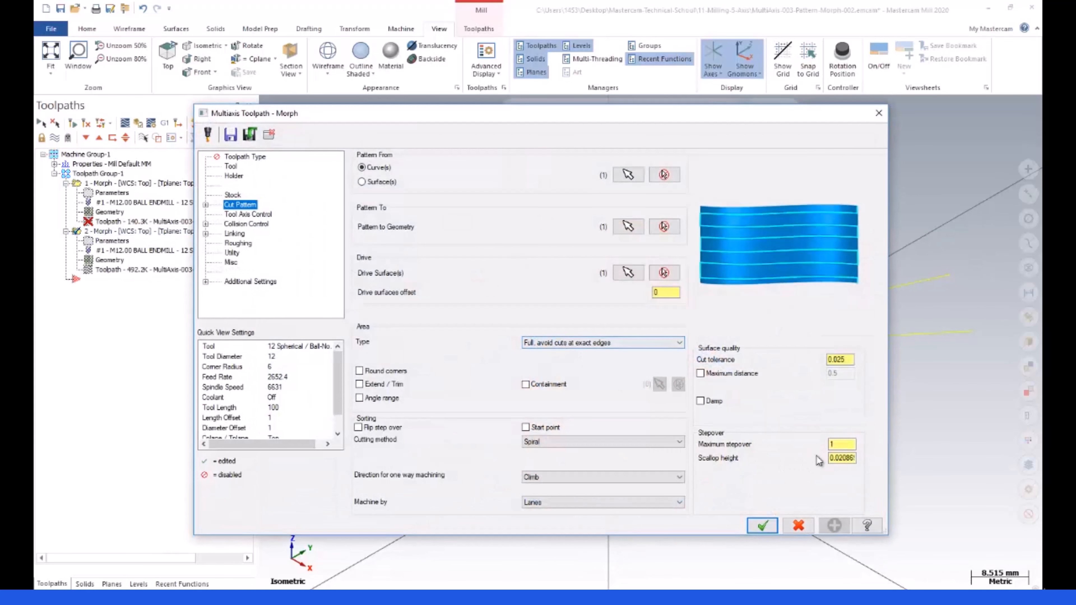
{"action": "left_click", "coordinate": [833, 444]}
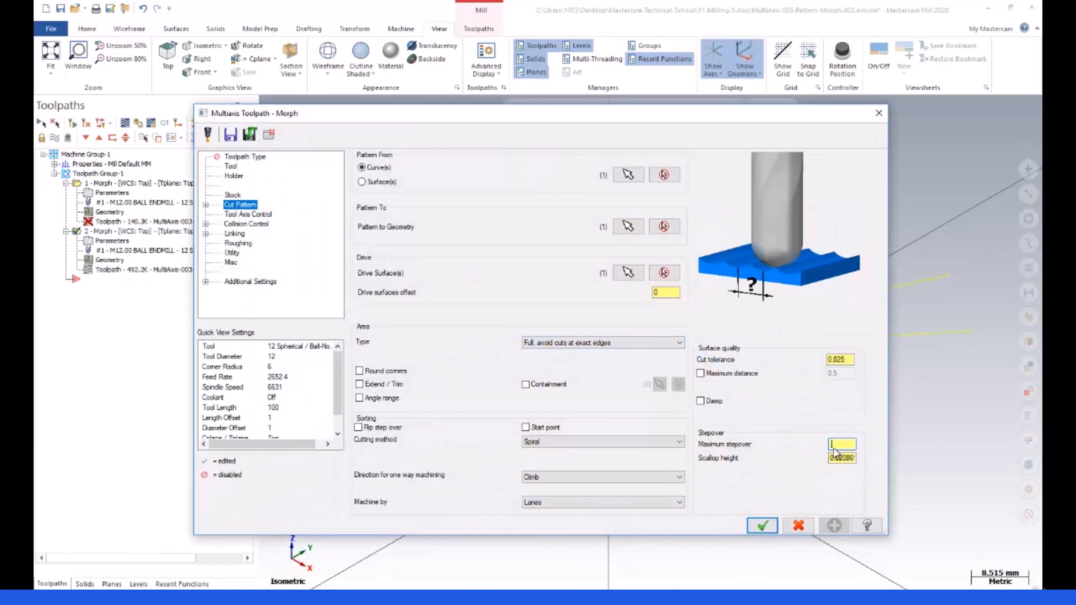
{"action": "left_click", "coordinate": [762, 525]}
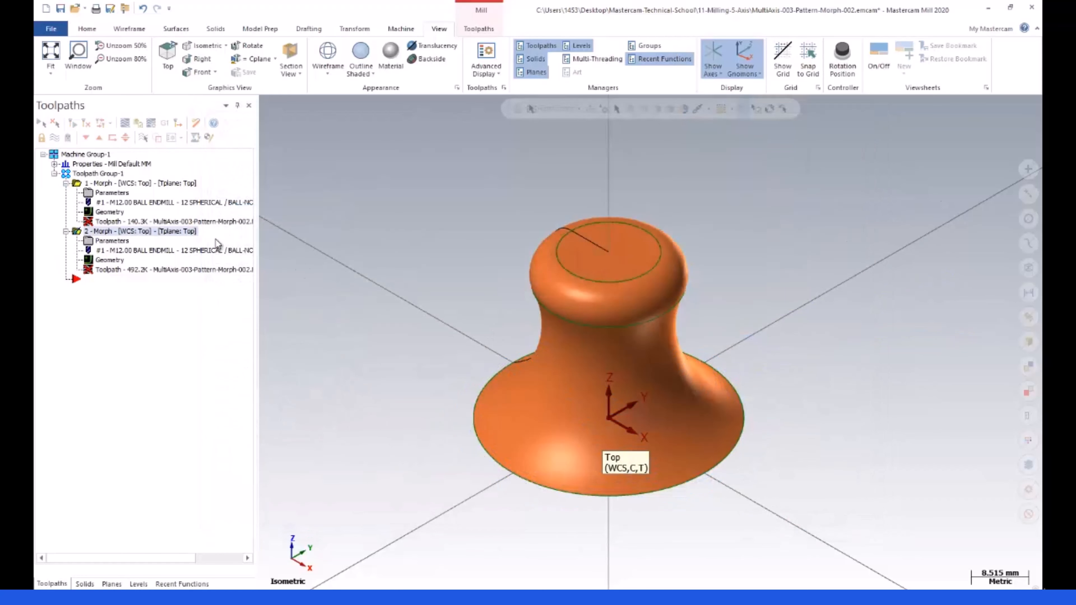
- Regenerate both Morph operations with their finer stepovers and show the full toolpaths on the part
{"action": "left_click", "coordinate": [42, 124]}
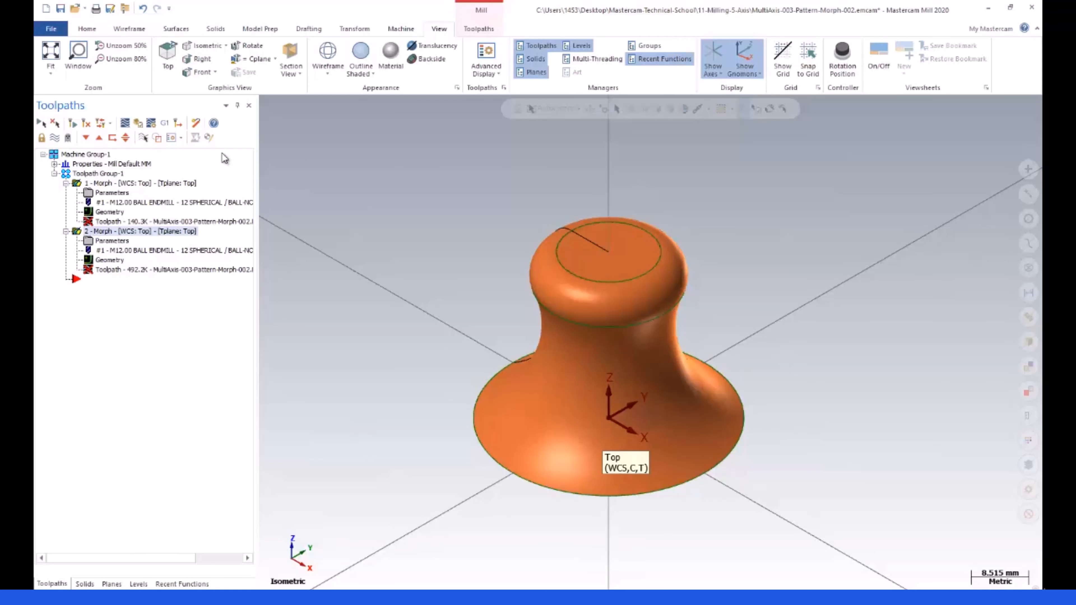
{"action": "left_click", "coordinate": [88, 123]}
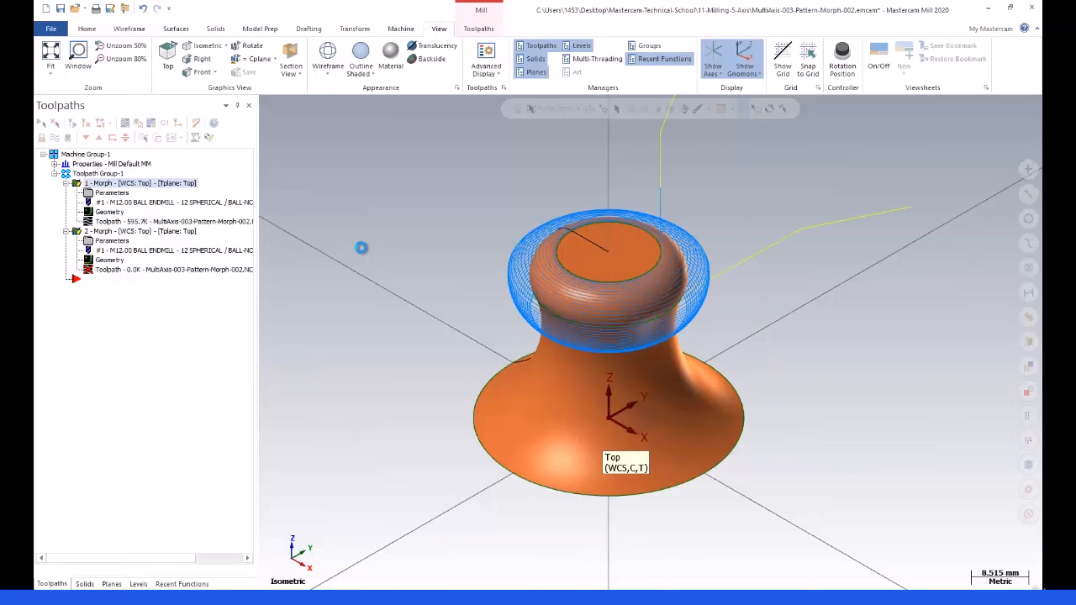
{"action": "key", "text": "alt+2"}
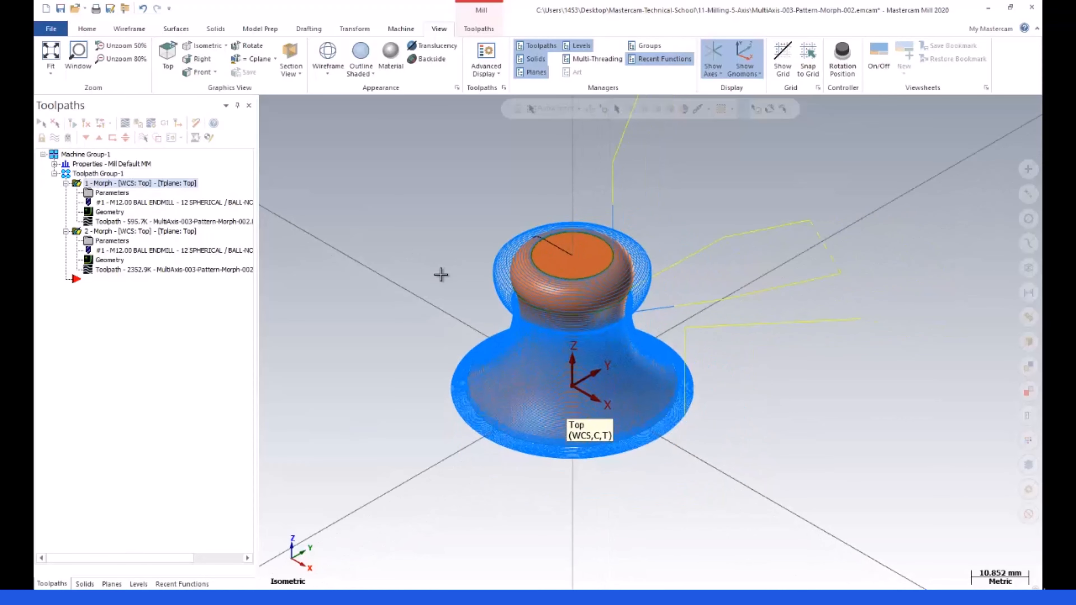
- Inspect both Morph toolpaths around the part and play their backplot with the ball endmill
{"action": "middle_click_drag", "start_coordinate": [439, 225], "coordinate": [461, 234]}
{"action": "scroll", "coordinate": [622, 305], "scroll_direction": "up", "scroll_amount": 5}
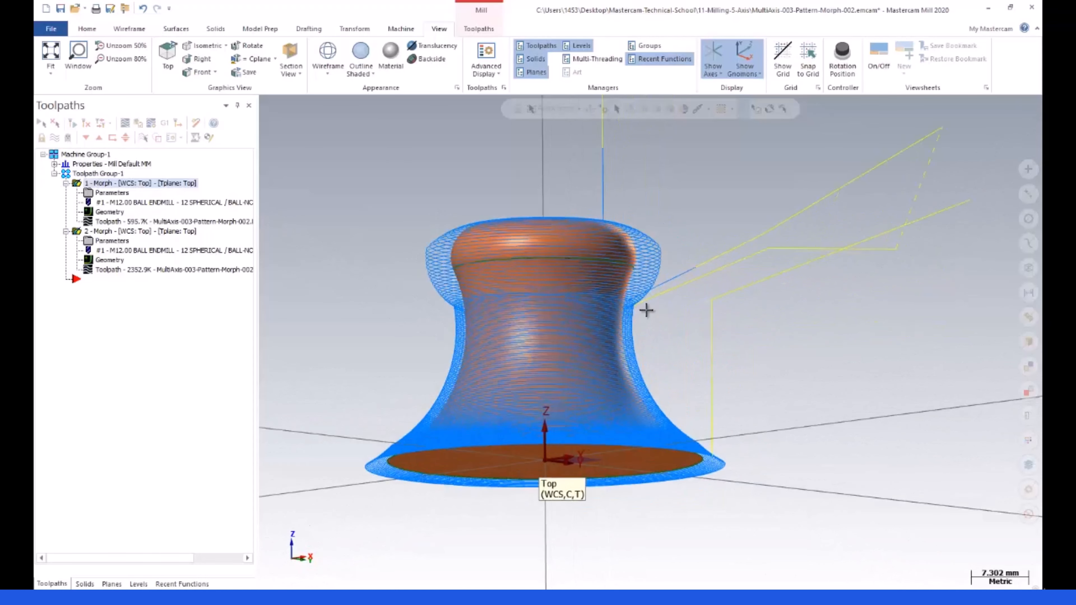
{"action": "mouse_move", "coordinate": [670, 324]}
{"action": "middle_mouse_down"}
{"action": "mouse_move", "coordinate": [672, 300]}
{"action": "mouse_move", "coordinate": [673, 315]}
{"action": "middle_mouse_up"}
{"action": "scroll", "coordinate": [644, 286], "scroll_direction": "up", "scroll_amount": 1}
{"action": "scroll", "coordinate": [646, 291], "scroll_direction": "down", "scroll_amount": 5}
{"action": "left_click", "coordinate": [140, 136]}
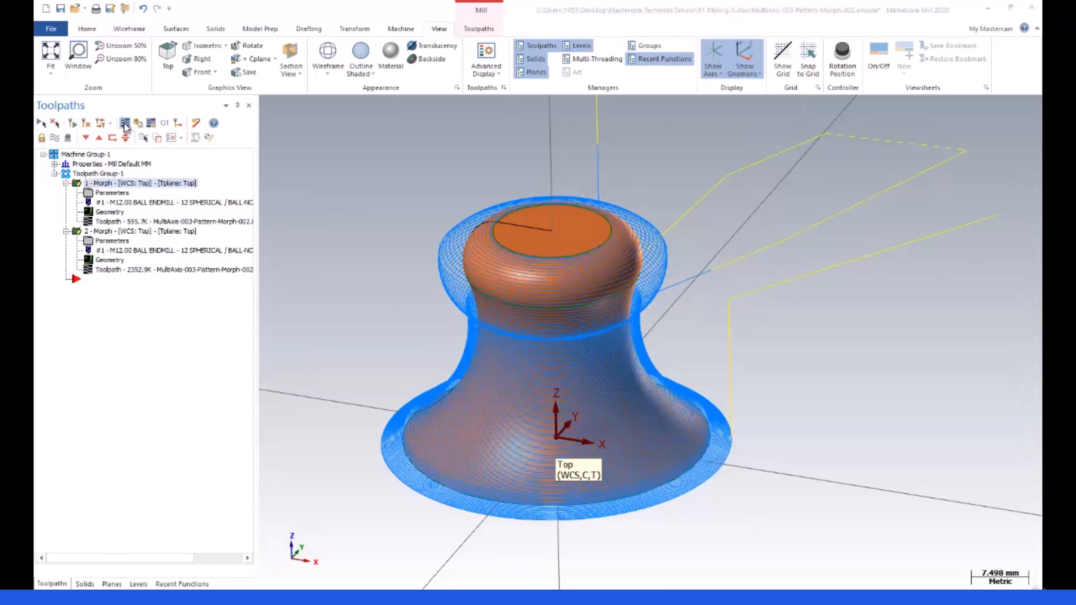
{"action": "left_click", "coordinate": [266, 105]}
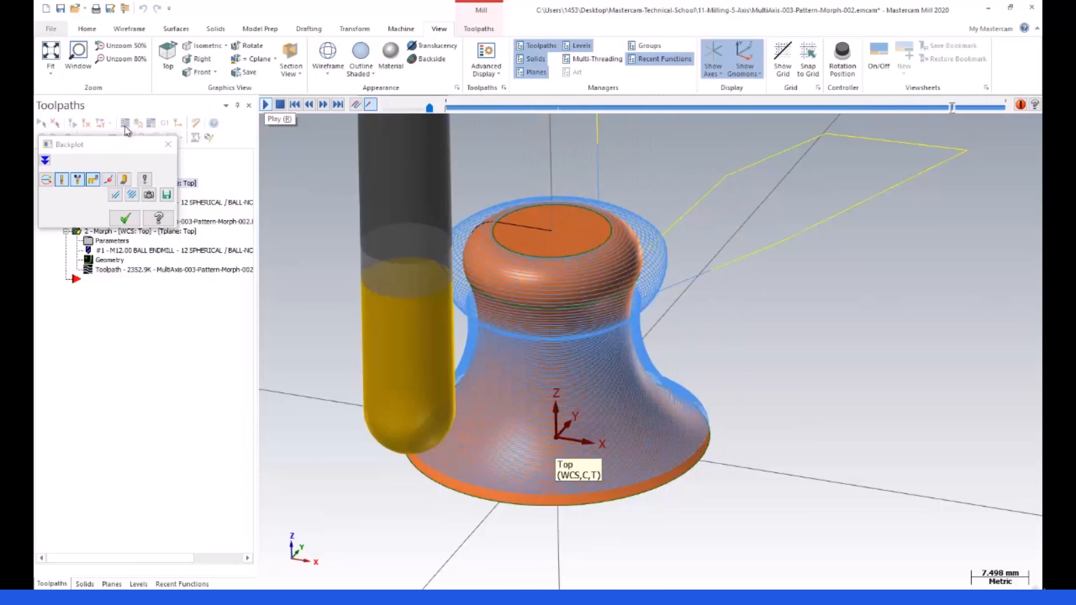
{"action": "left_click", "coordinate": [125, 219]}
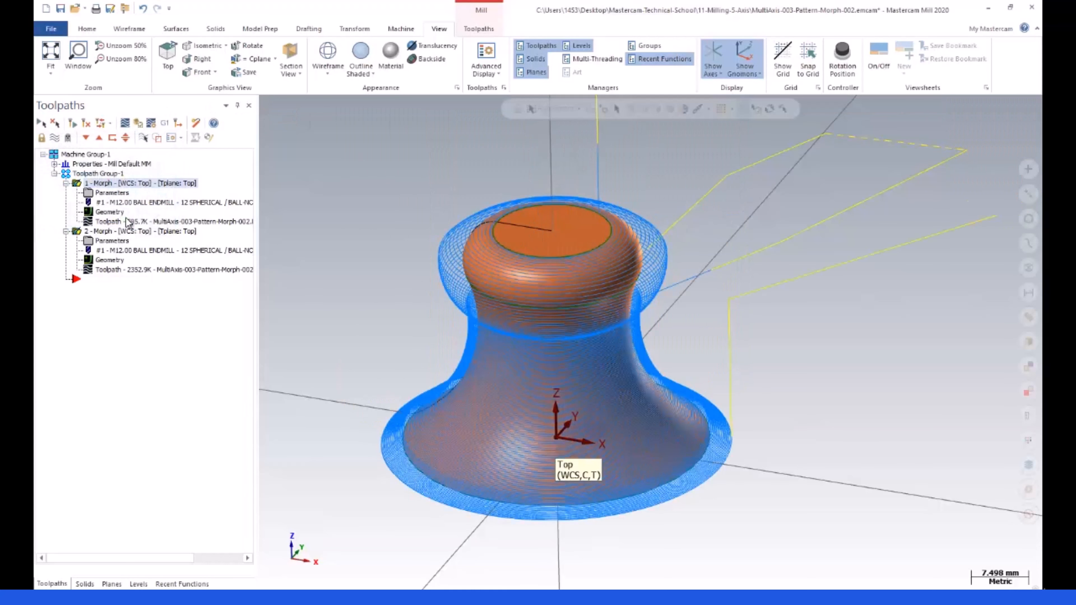
- Enable check surfaces in the first Morph operation's collision control, using the flared body and flat top faces, and accept the parameters
{"action": "key", "text": "alt+t"}
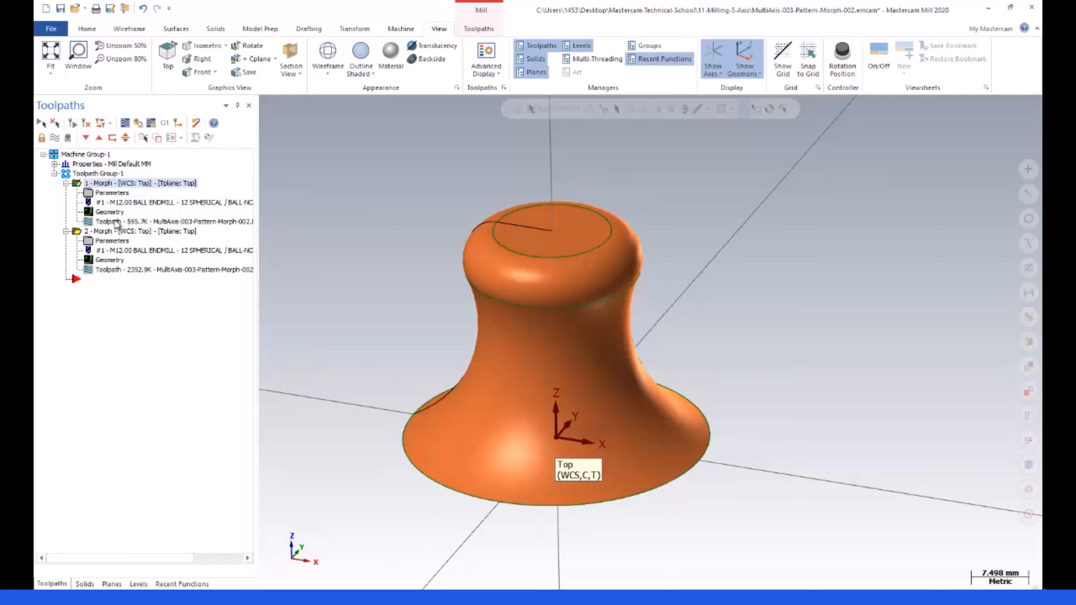
{"action": "left_click", "coordinate": [94, 193]}
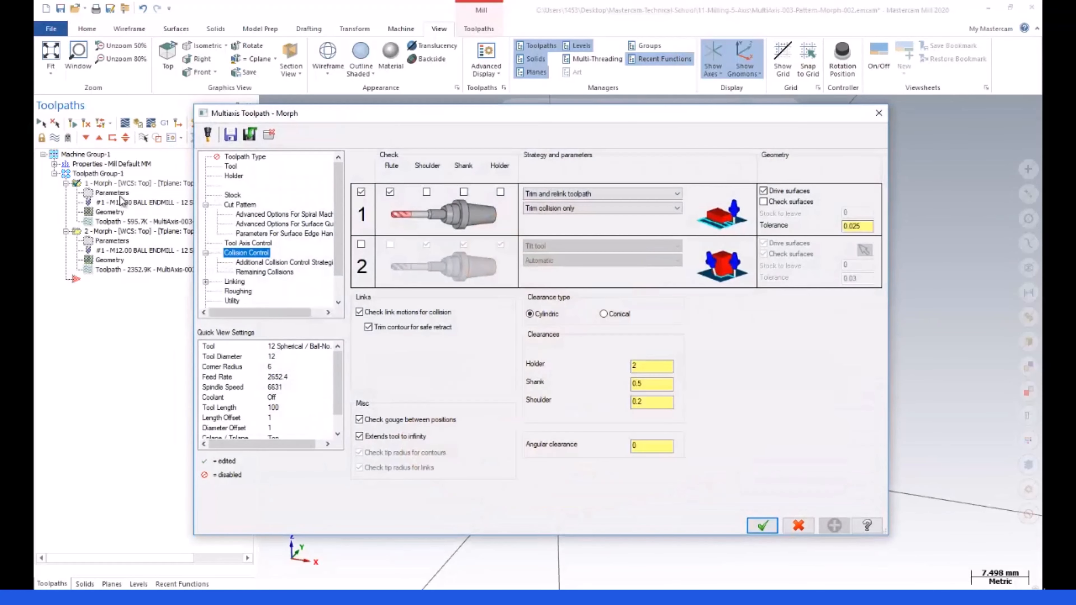
{"action": "left_click", "coordinate": [239, 206]}
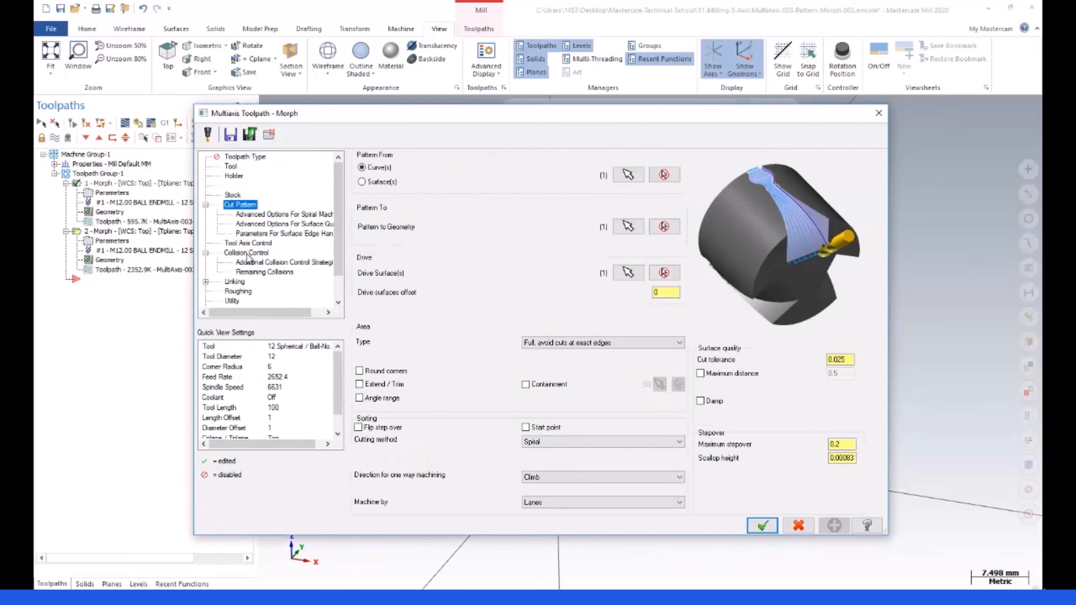
{"action": "left_click", "coordinate": [247, 254]}
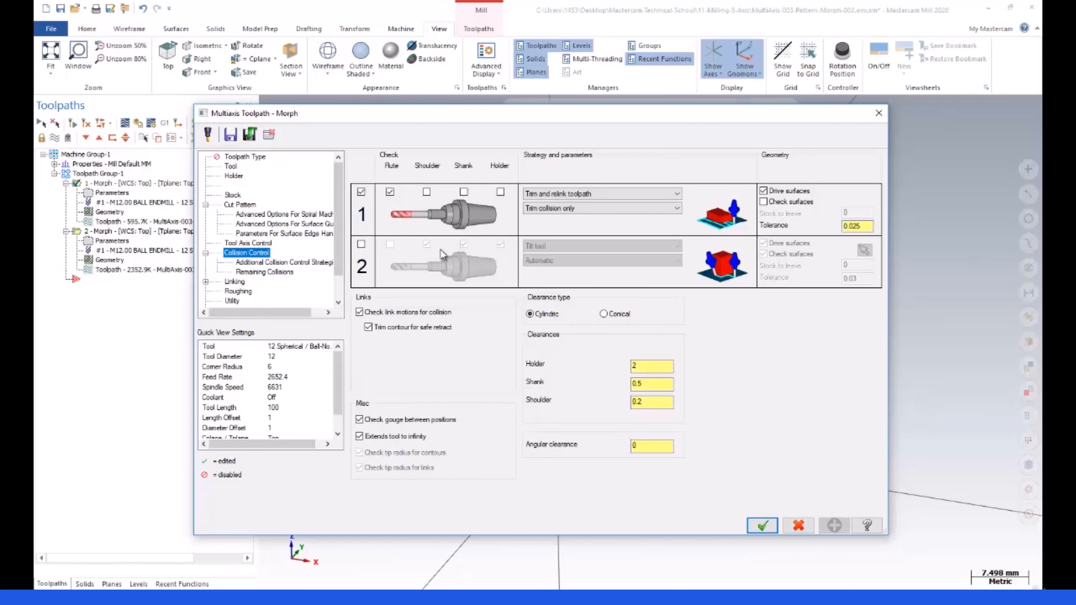
{"action": "left_click", "coordinate": [764, 203]}
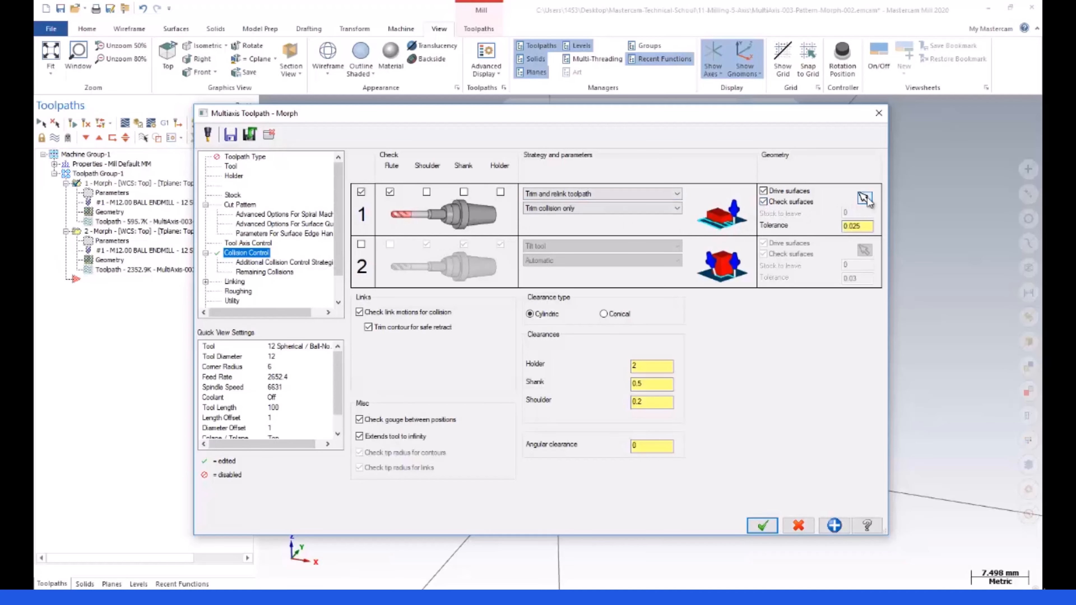
{"action": "left_click", "coordinate": [864, 198]}
{"action": "left_click", "coordinate": [601, 312]}
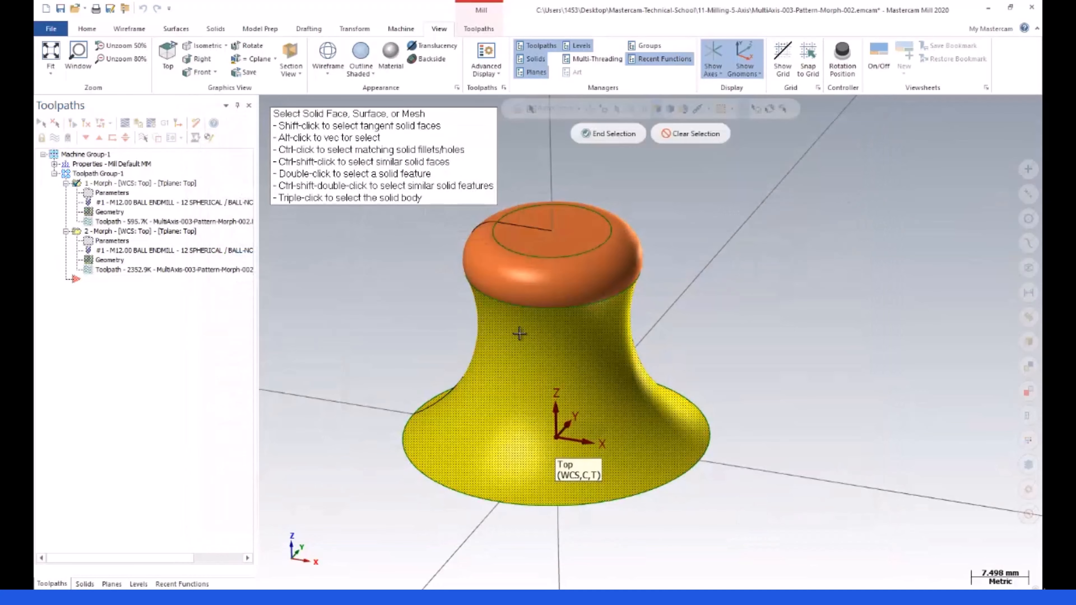
{"action": "left_click", "coordinate": [553, 239]}
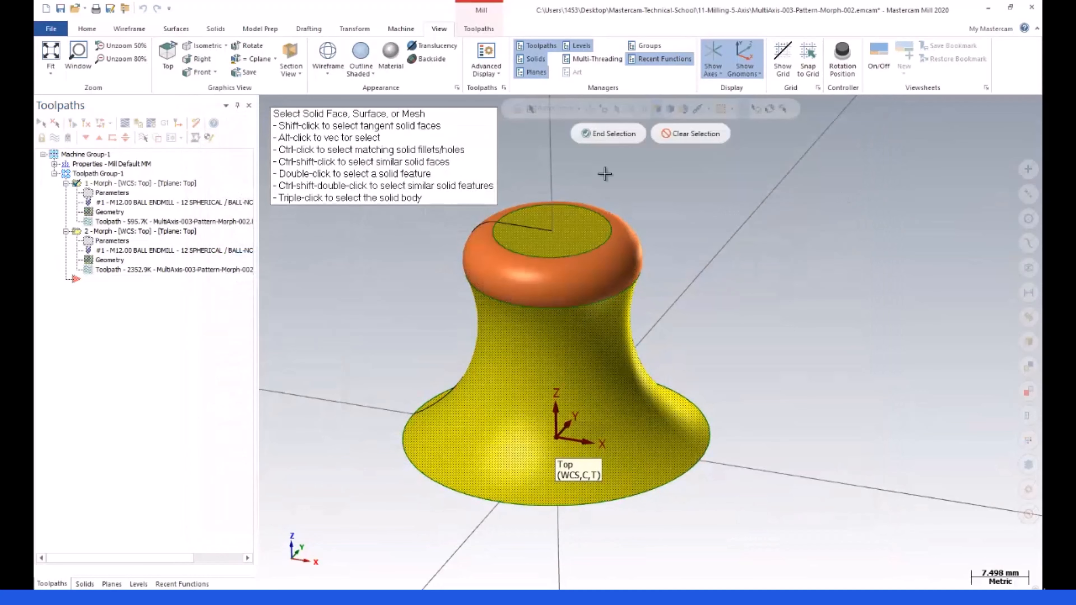
{"action": "left_click", "coordinate": [604, 134]}
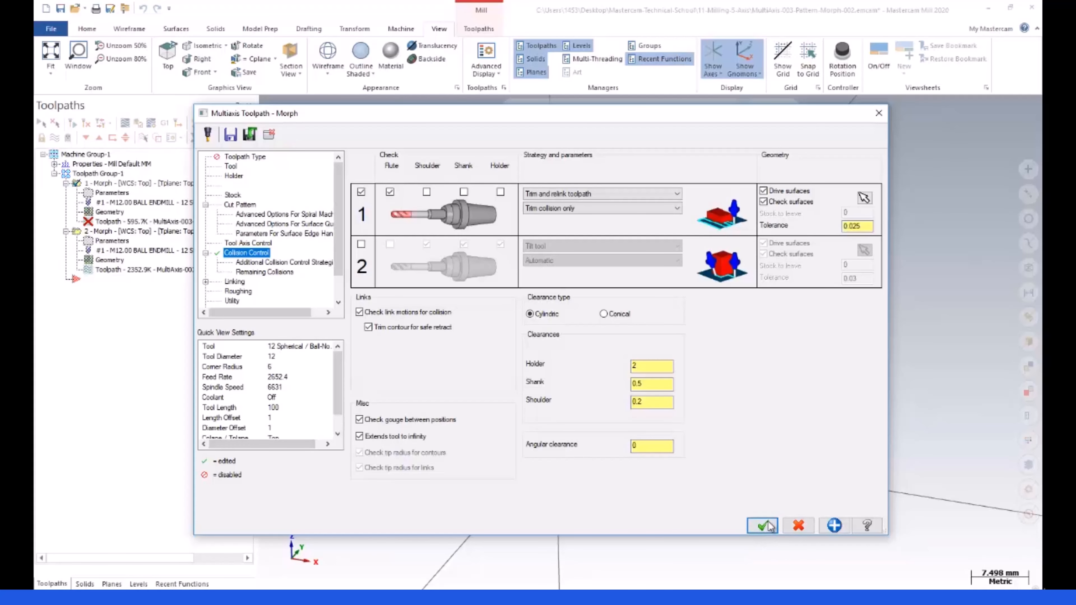
{"action": "left_click", "coordinate": [761, 526]}
- Regenerate the first Morph operation and display its toolpath around the head
{"action": "left_click", "coordinate": [86, 123]}
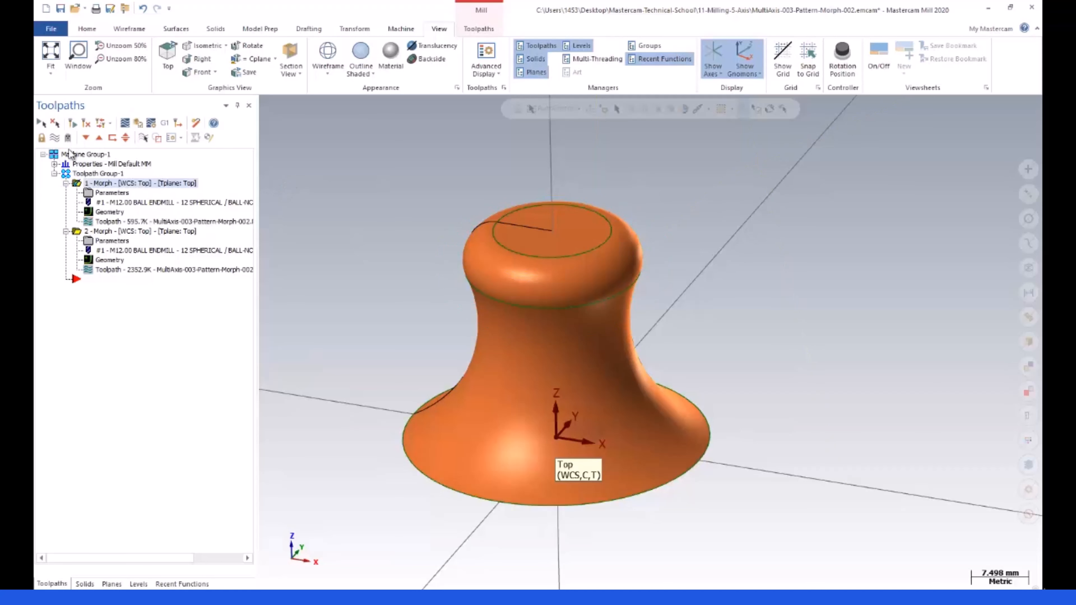
{"action": "left_click", "coordinate": [55, 138]}
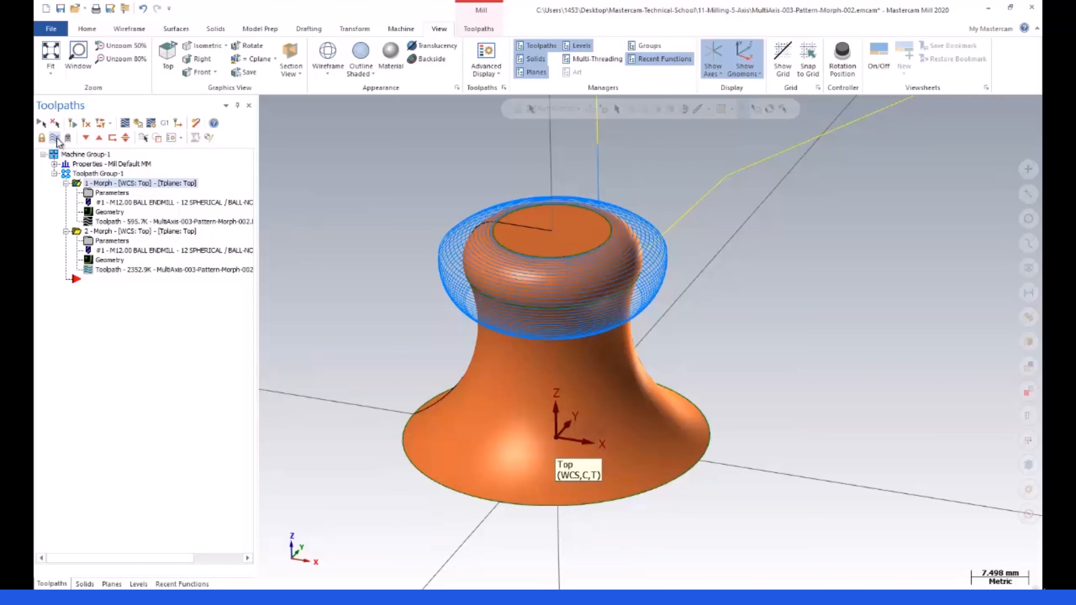
{"action": "scroll", "coordinate": [390, 263], "scroll_direction": "down", "scroll_amount": 3}
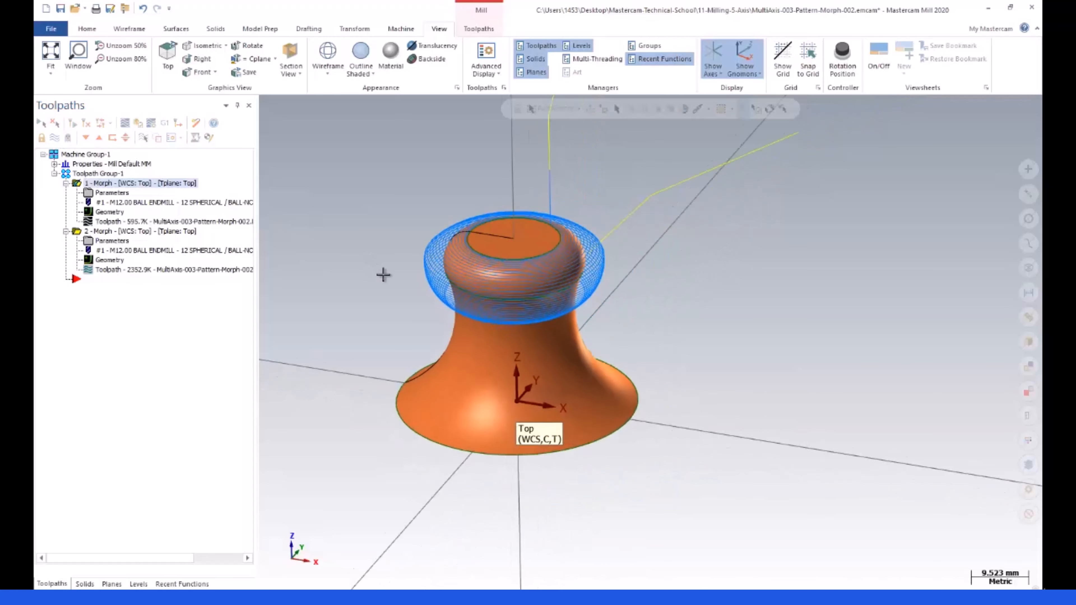
{"action": "scroll", "coordinate": [400, 260], "scroll_direction": "up", "scroll_amount": 9}
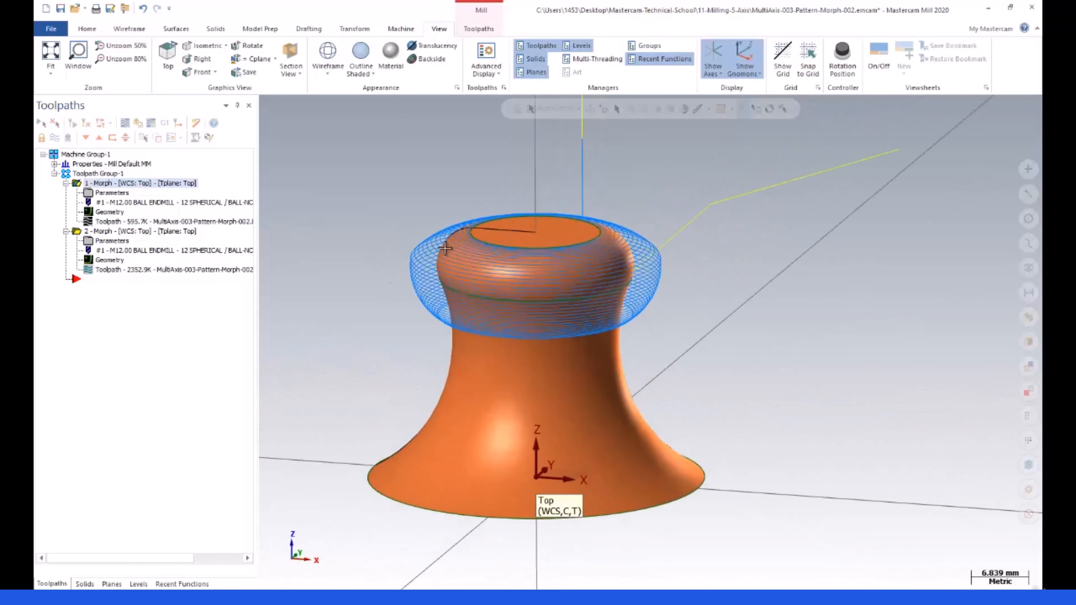
{"action": "scroll", "coordinate": [374, 252], "scroll_direction": "down", "scroll_amount": 3}
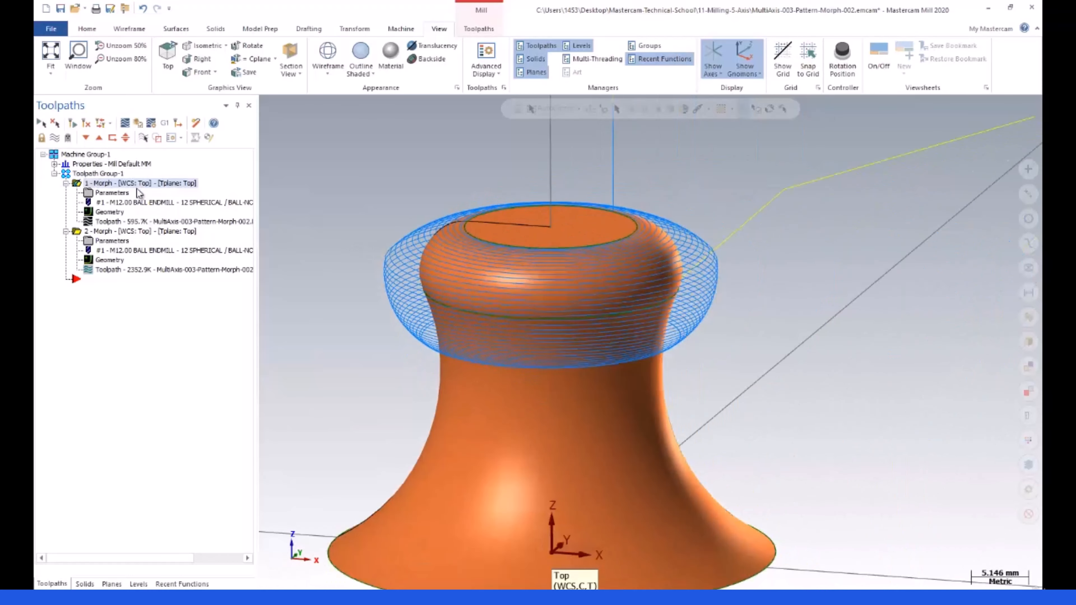
- Enable check surfaces in the second Morph operation's collision control, using the rounded head and flat top faces, and accept the parameters
{"action": "left_click", "coordinate": [54, 138]}
{"action": "left_click", "coordinate": [77, 232]}
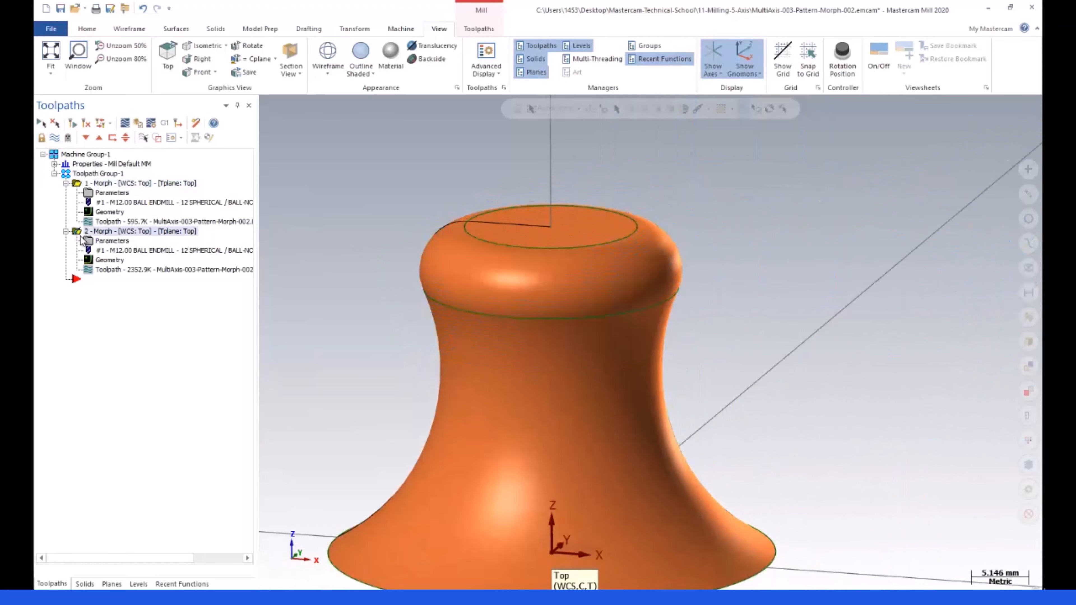
{"action": "left_click", "coordinate": [90, 241]}
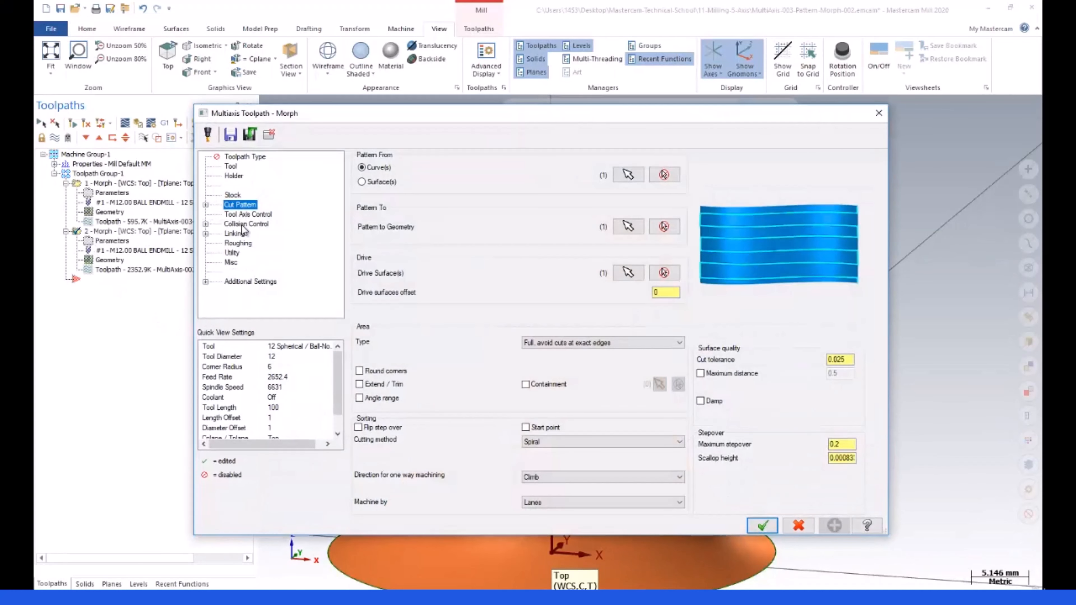
{"action": "left_click", "coordinate": [242, 225]}
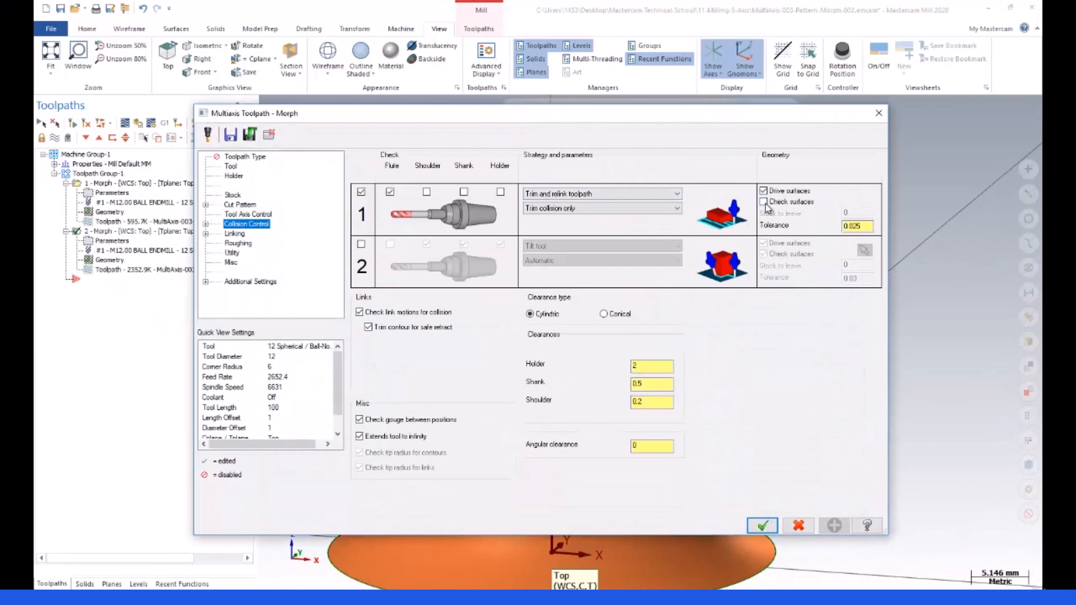
{"action": "left_click", "coordinate": [763, 202]}
{"action": "left_click", "coordinate": [862, 200]}
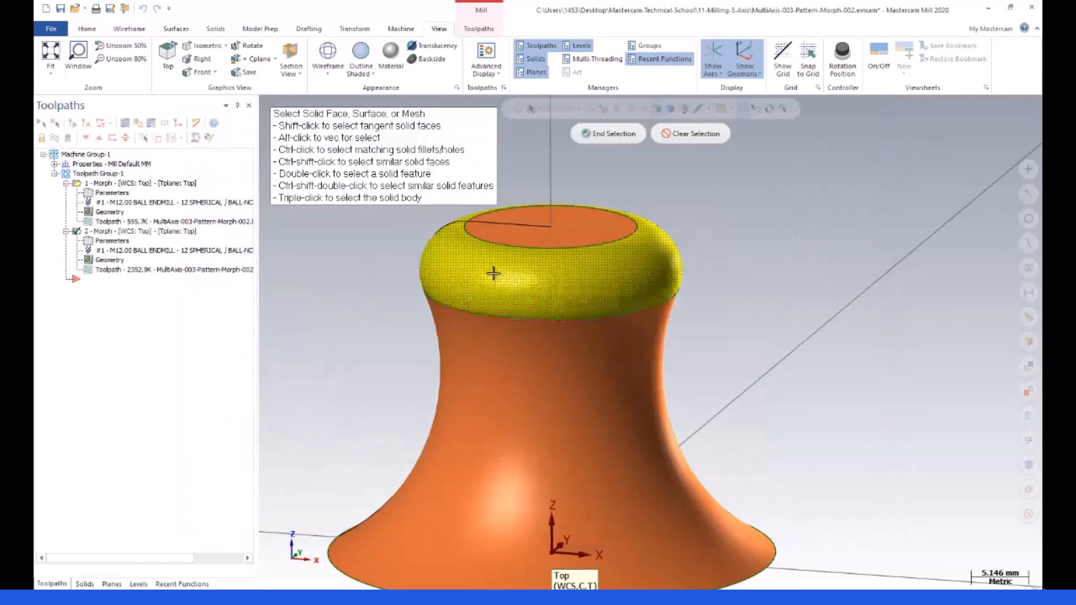
{"action": "left_click", "coordinate": [493, 273]}
{"action": "left_click", "coordinate": [508, 233]}
{"action": "scroll", "coordinate": [572, 229], "scroll_direction": "down", "scroll_amount": 2}
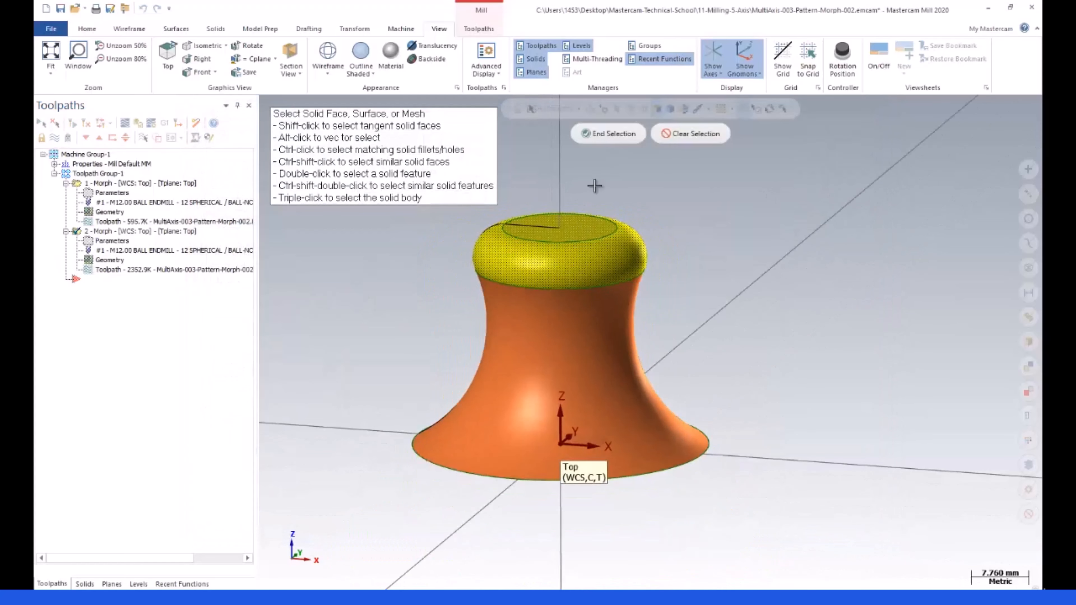
{"action": "left_click", "coordinate": [618, 134]}
{"action": "left_click", "coordinate": [761, 526]}
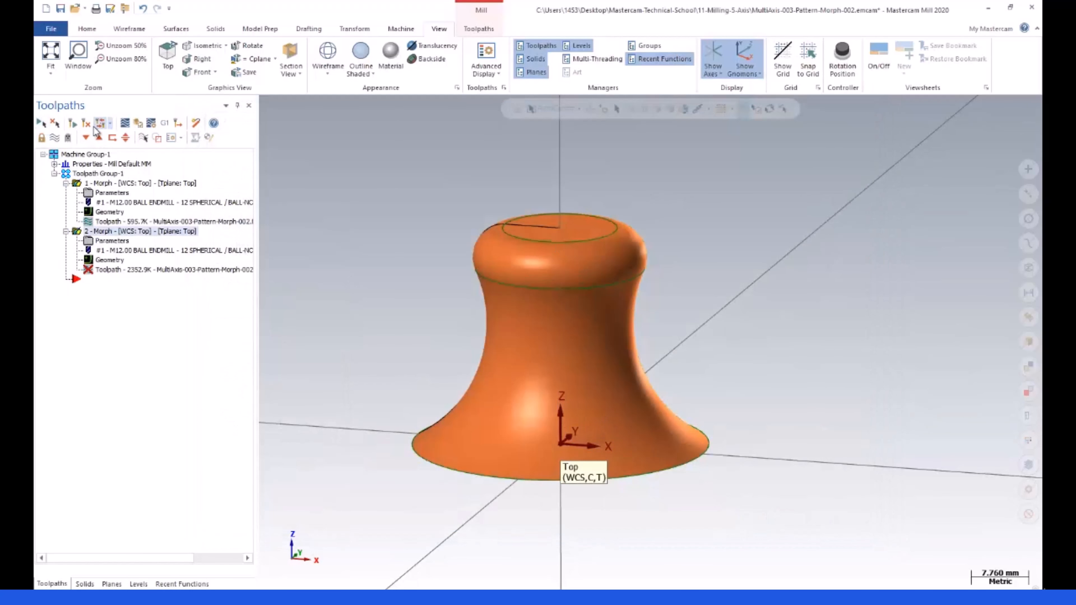
- Regenerate the second Morph operation and play the backplot of both toolpaths
{"action": "left_click", "coordinate": [86, 124]}
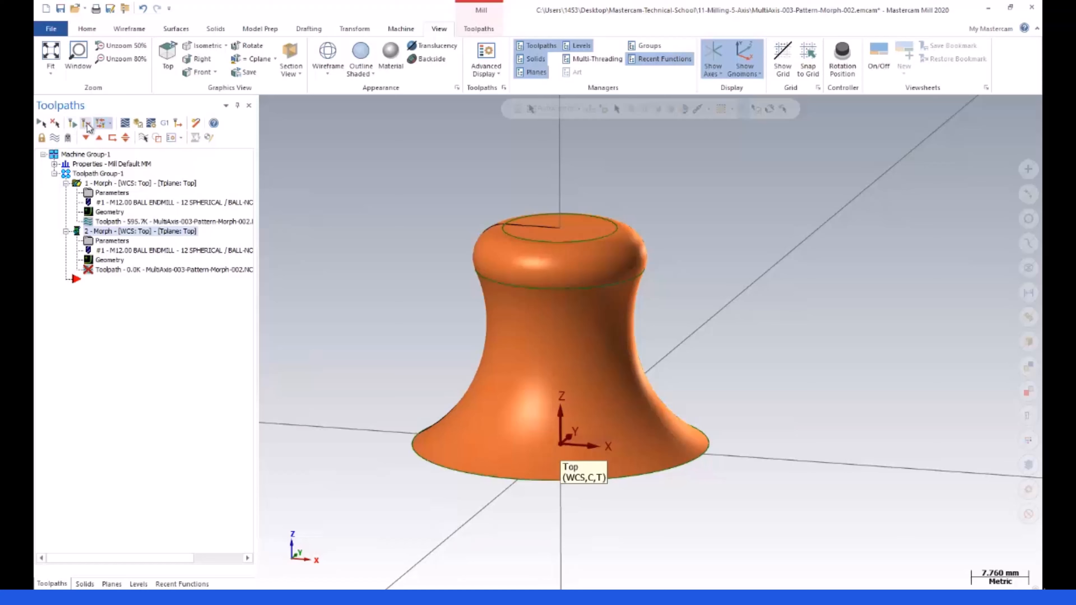
{"action": "left_click", "coordinate": [102, 123]}
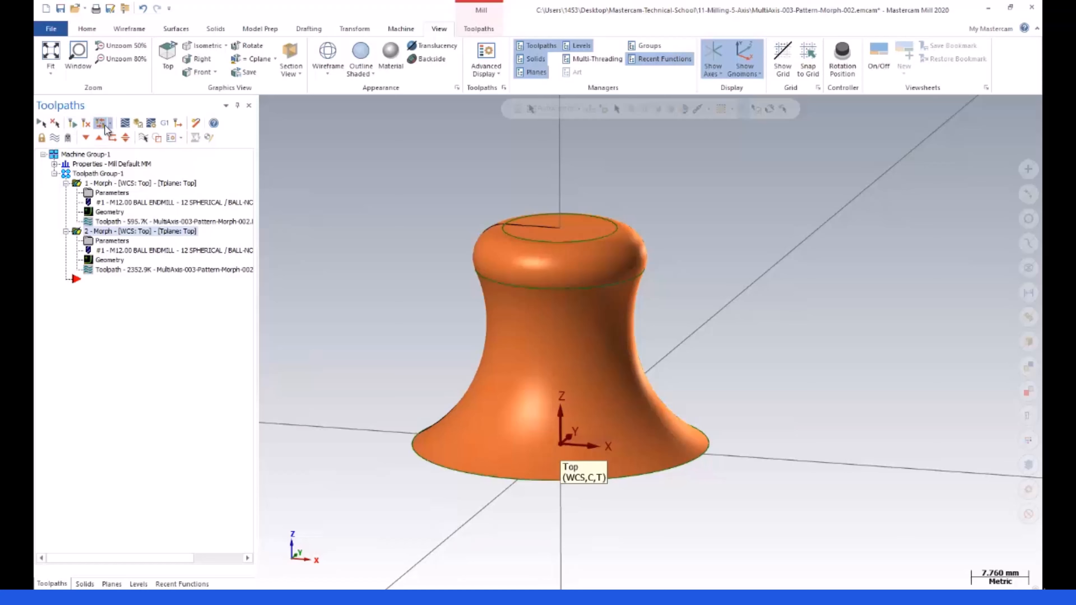
{"action": "left_click", "coordinate": [68, 138]}
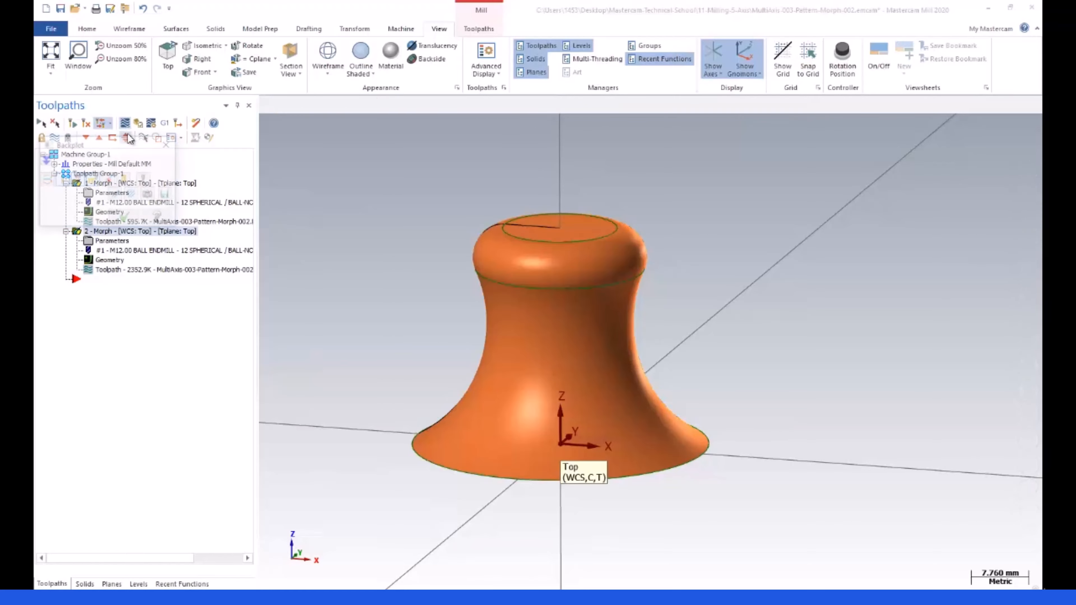
{"action": "left_click", "coordinate": [265, 104]}
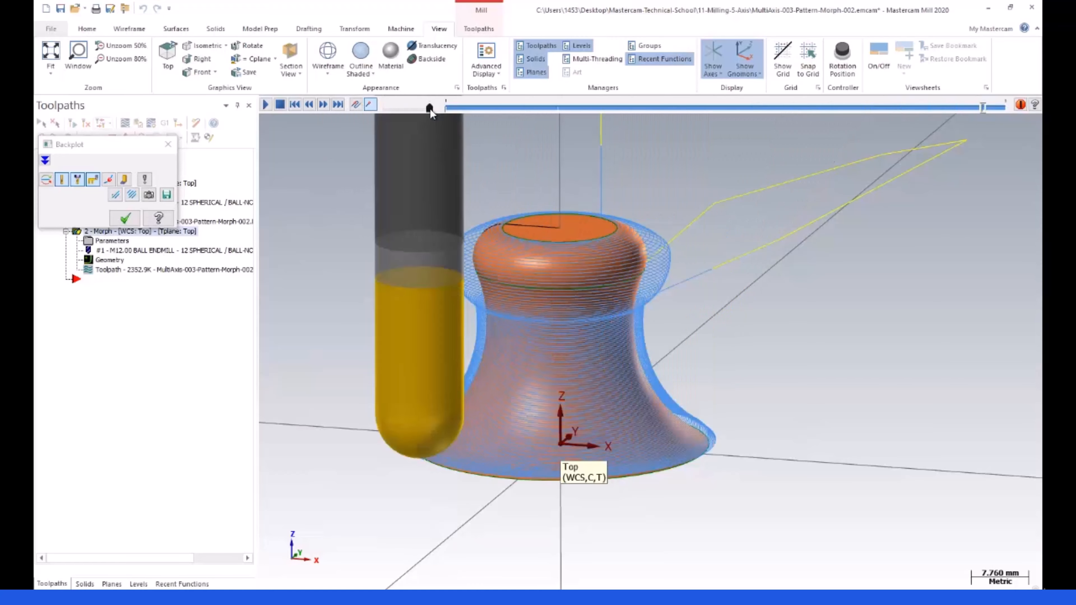
{"action": "middle_click_drag", "start_coordinate": [455, 263], "coordinate": [438, 238]}
{"action": "scroll", "coordinate": [437, 238], "scroll_direction": "up", "scroll_amount": 1}
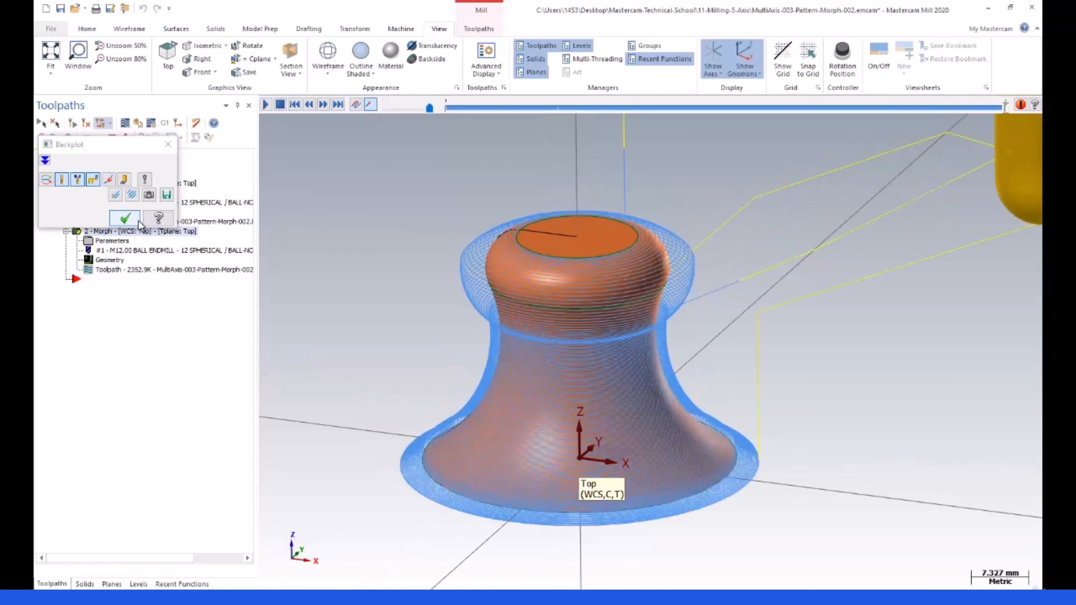
{"action": "left_click", "coordinate": [125, 218]}
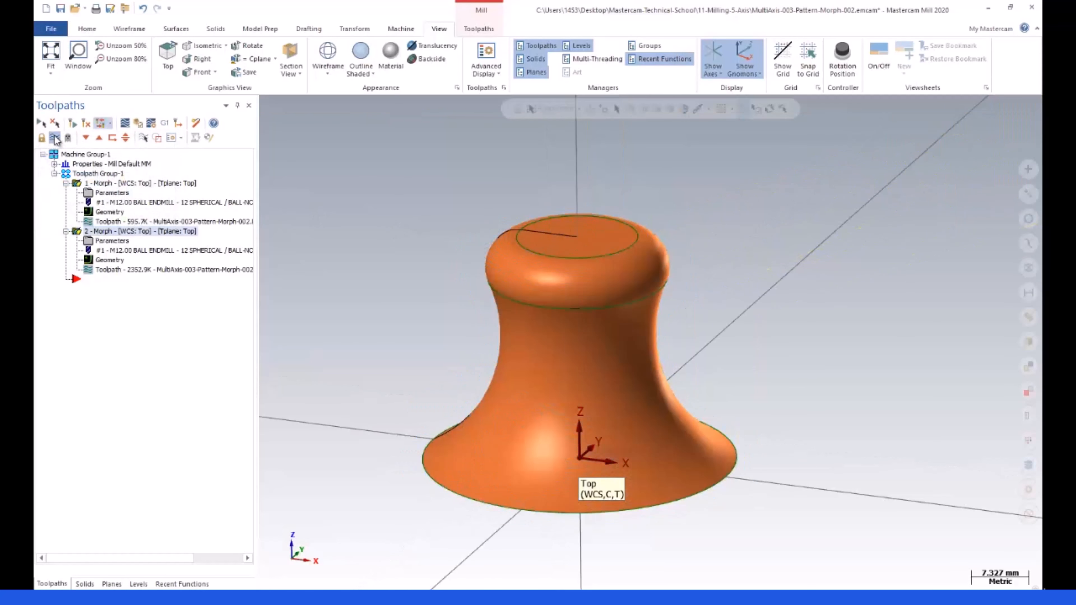
{"action": "scroll", "coordinate": [606, 333], "scroll_direction": "down", "scroll_amount": 3}
{"action": "scroll", "coordinate": [498, 283], "scroll_direction": "up", "scroll_amount": 4}
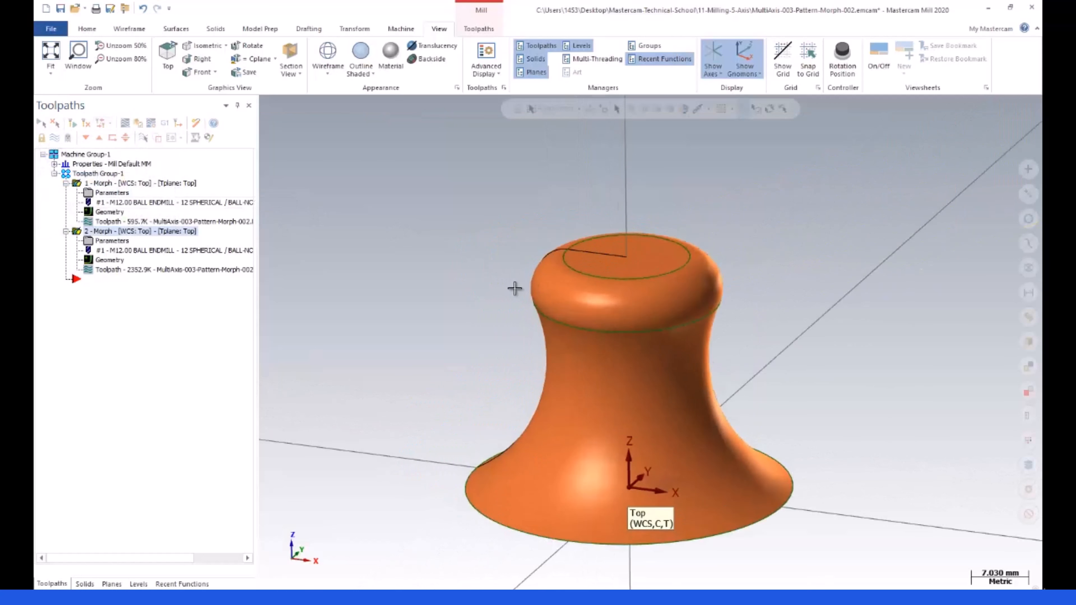
{"action": "scroll", "coordinate": [425, 258], "scroll_direction": "down", "scroll_amount": 2}
{"action": "middle_click_drag", "start_coordinate": [513, 313], "coordinate": [517, 337]}
{"action": "scroll", "coordinate": [517, 337], "scroll_direction": "up", "scroll_amount": 3}
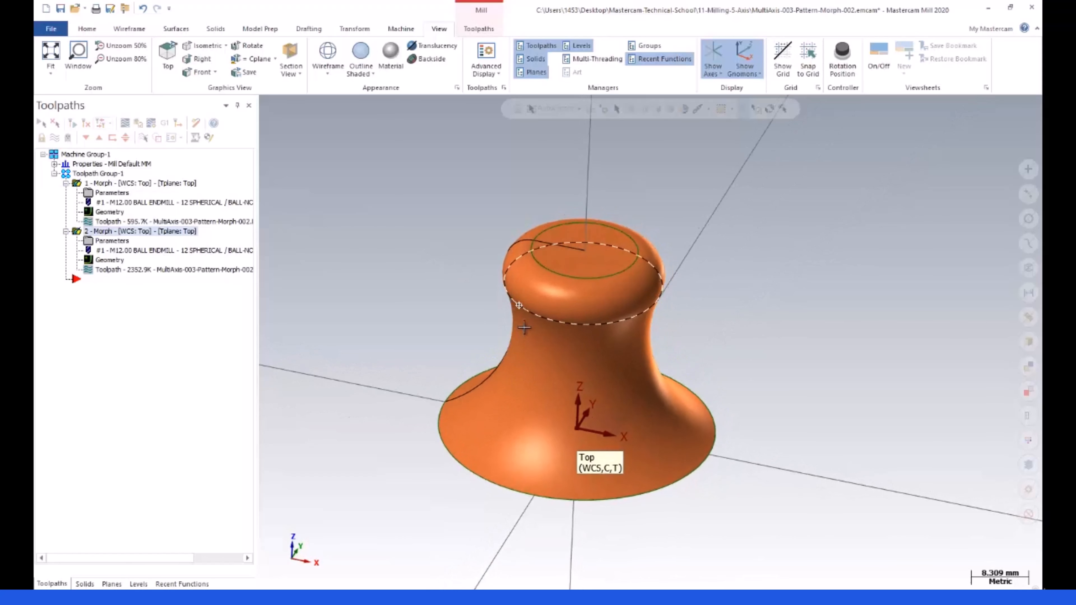
{"action": "scroll", "coordinate": [496, 366], "scroll_direction": "down", "scroll_amount": 3}
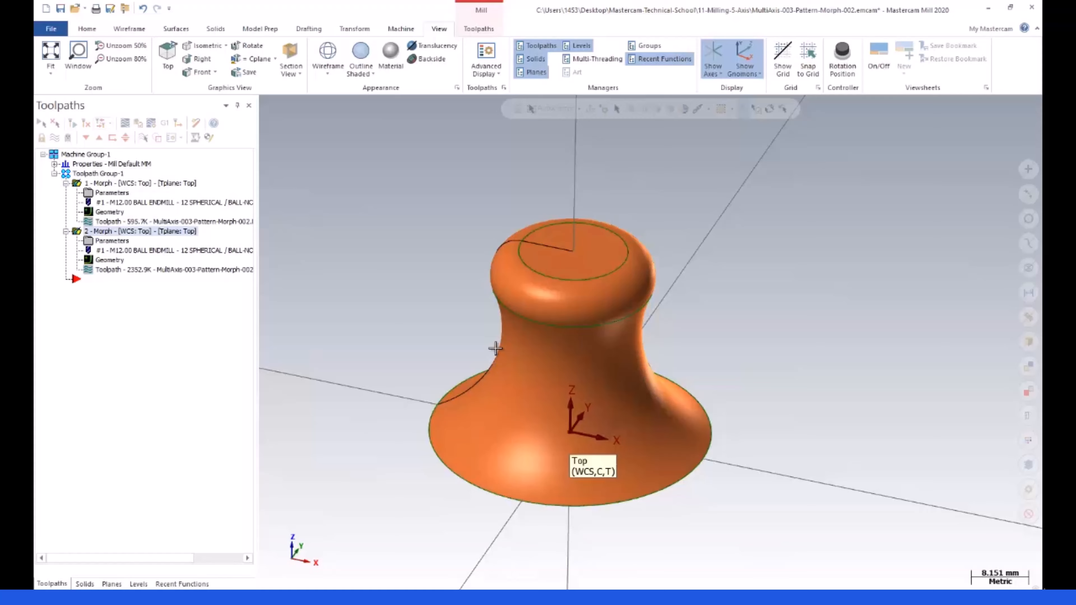
{"action": "scroll", "coordinate": [457, 303], "scroll_direction": "up", "scroll_amount": 1}
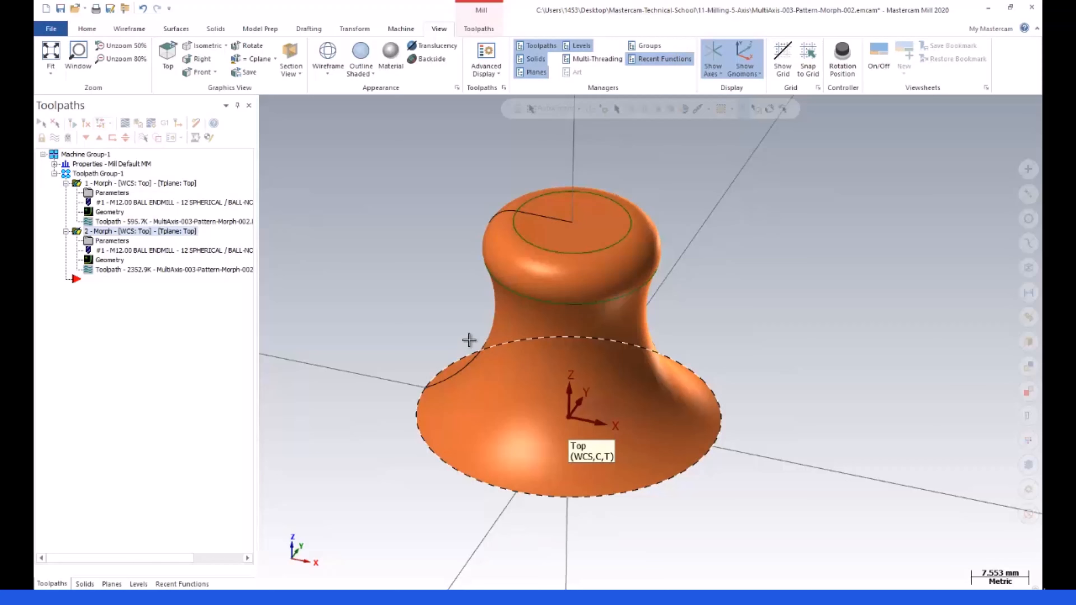
- Try to run an add-in on the Morph part
{"action": "left_click", "coordinate": [86, 30]}
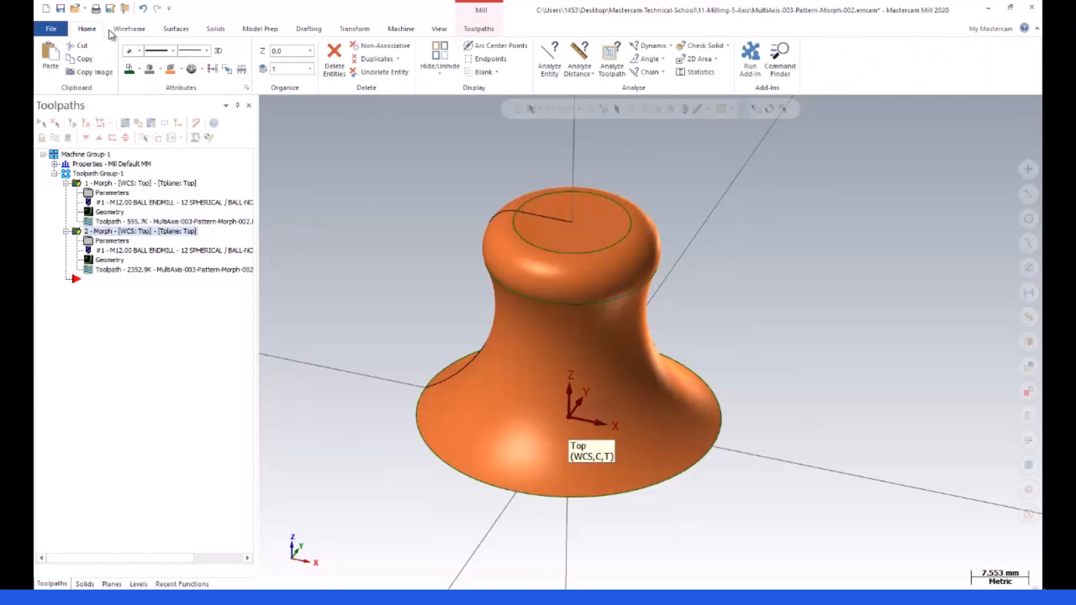
{"action": "left_click", "coordinate": [747, 50]}
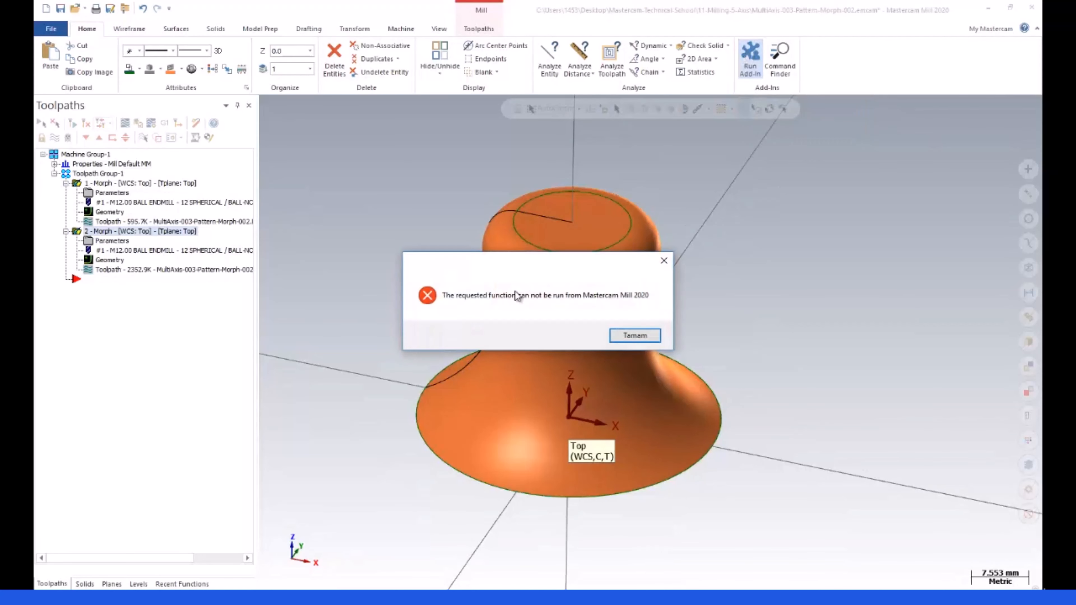
{"action": "left_click", "coordinate": [645, 336]}
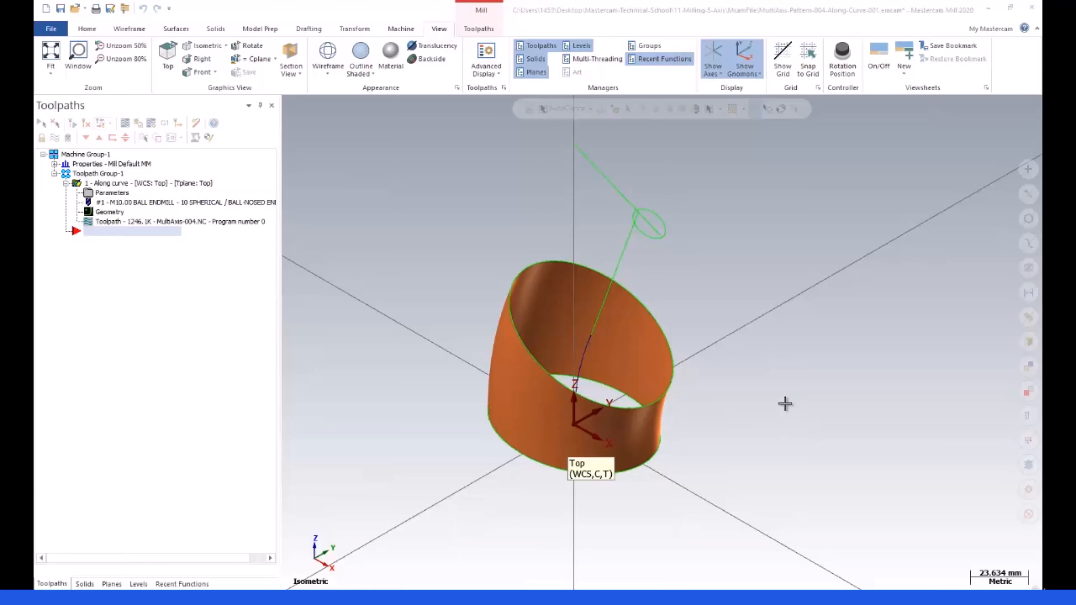
- Examine the slanted ring surface in the Along Curve part by selecting it and clearing the selection
{"action": "scroll", "coordinate": [759, 397], "scroll_direction": "down", "scroll_amount": 1}
{"action": "scroll", "coordinate": [752, 395], "scroll_direction": "up", "scroll_amount": 2}
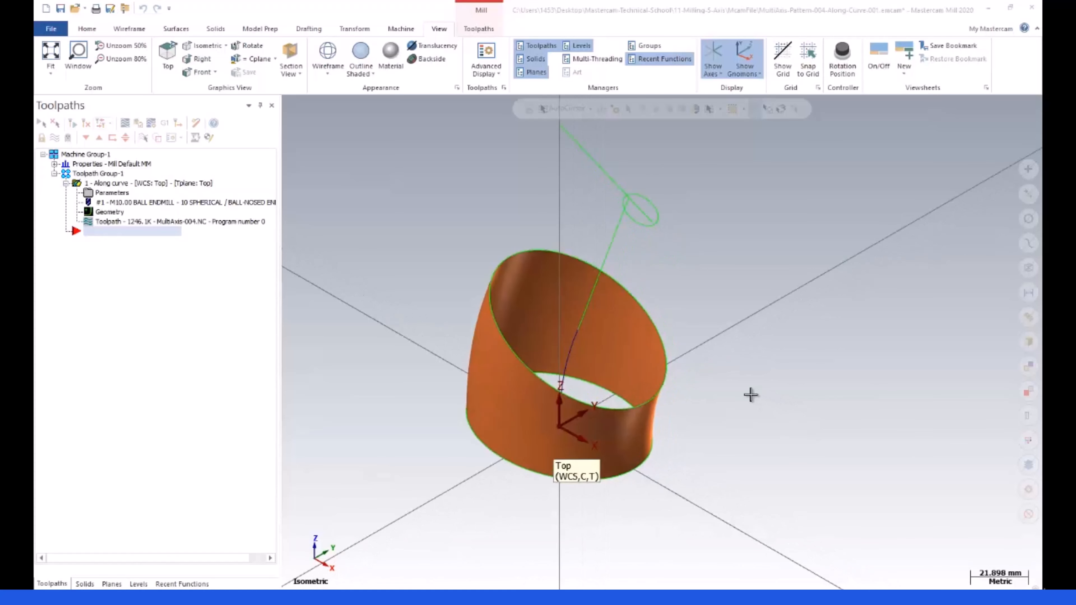
{"action": "mouse_move", "coordinate": [735, 320]}
{"action": "middle_mouse_down"}
{"action": "mouse_move", "coordinate": [720, 391]}
{"action": "mouse_move", "coordinate": [718, 322]}
{"action": "mouse_move", "coordinate": [764, 281]}
{"action": "mouse_move", "coordinate": [806, 270]}
{"action": "mouse_move", "coordinate": [741, 290]}
{"action": "mouse_move", "coordinate": [730, 315]}
{"action": "mouse_move", "coordinate": [742, 367]}
{"action": "mouse_move", "coordinate": [743, 337]}
{"action": "middle_mouse_up"}
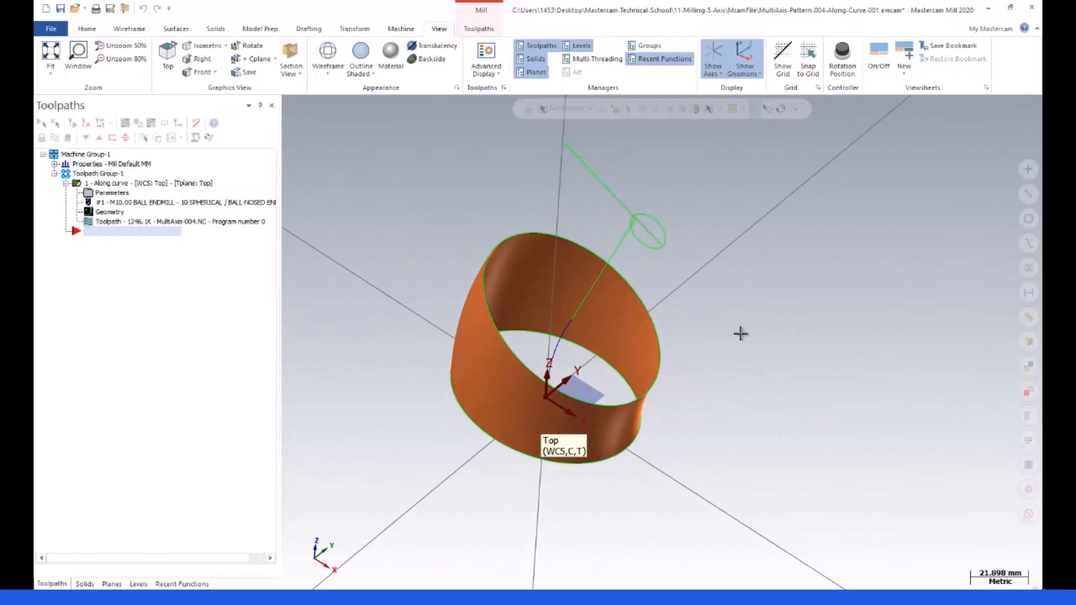
{"action": "left_click", "coordinate": [528, 280]}
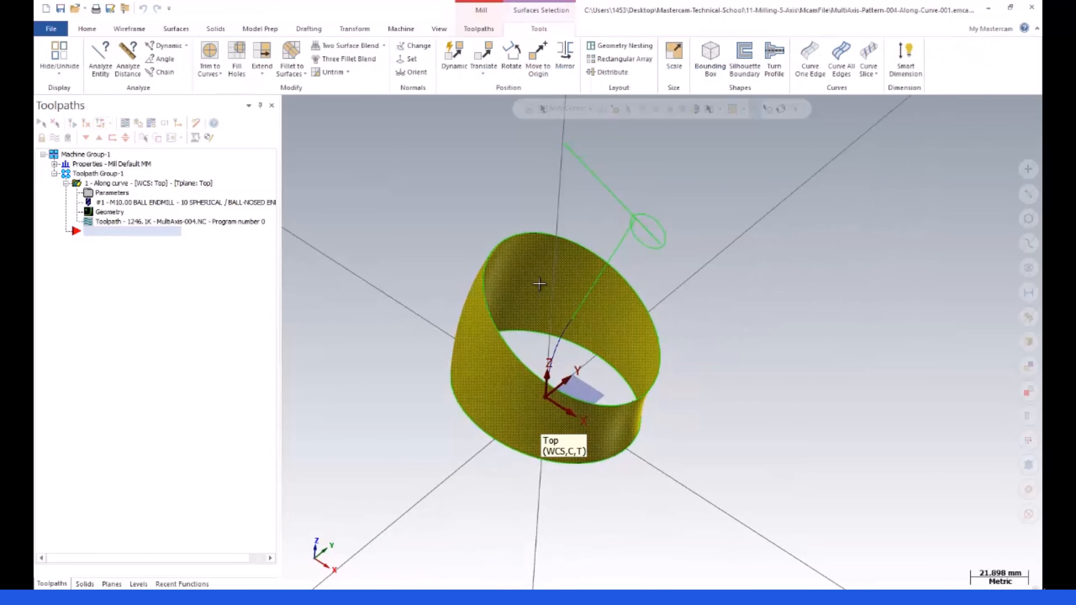
{"action": "left_click", "coordinate": [540, 284]}
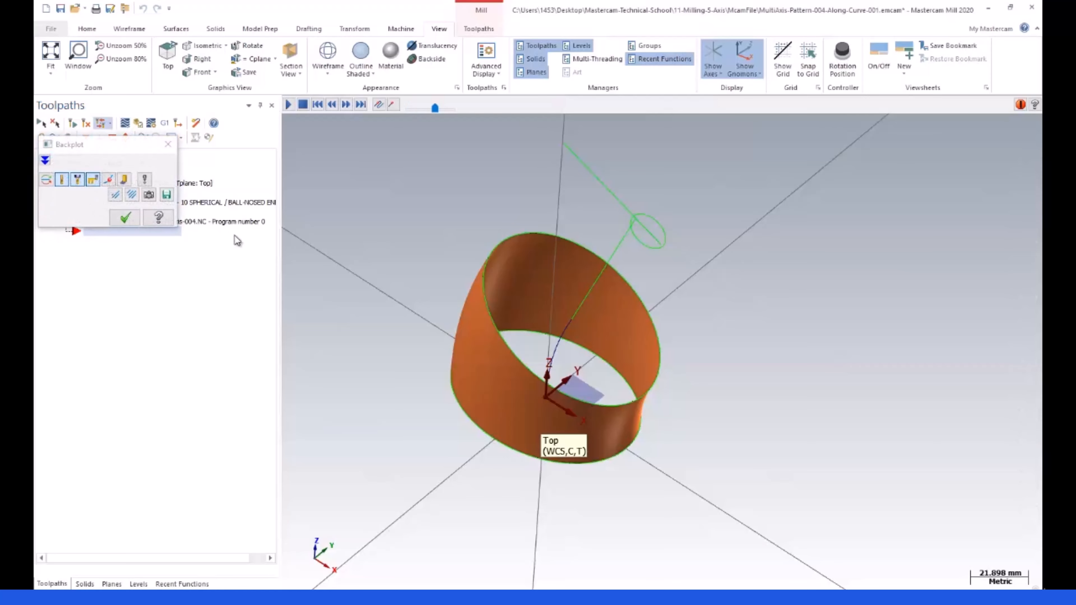
- Play the backplot of the Along Curve toolpath and follow the tool's motion around the ring's inner wall from several angles
{"action": "left_click", "coordinate": [287, 105]}
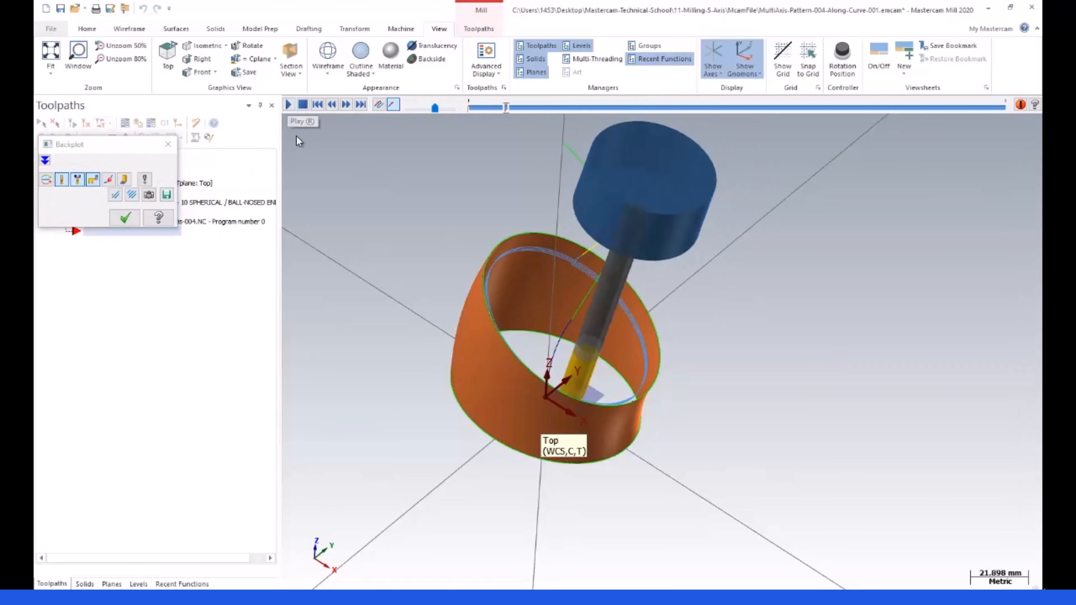
{"action": "scroll", "coordinate": [489, 250], "scroll_direction": "up", "scroll_amount": 2}
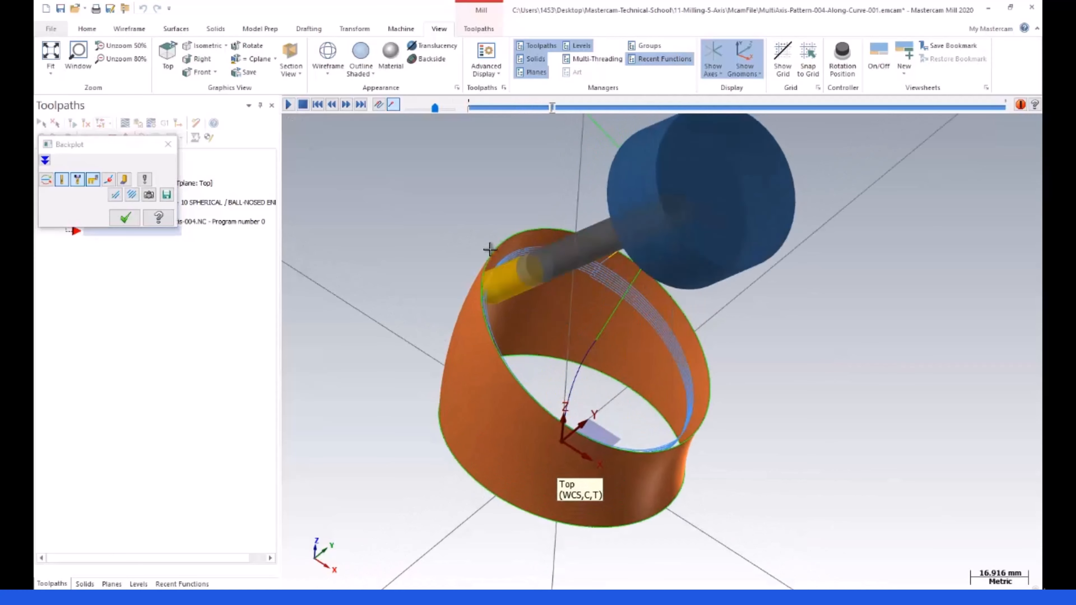
{"action": "middle_click_drag", "start_coordinate": [544, 319], "coordinate": [610, 283]}
{"action": "scroll", "coordinate": [531, 339], "scroll_direction": "down", "scroll_amount": 4}
{"action": "scroll", "coordinate": [615, 223], "scroll_direction": "up", "scroll_amount": 1}
{"action": "scroll", "coordinate": [615, 223], "scroll_direction": "up", "scroll_amount": 1}
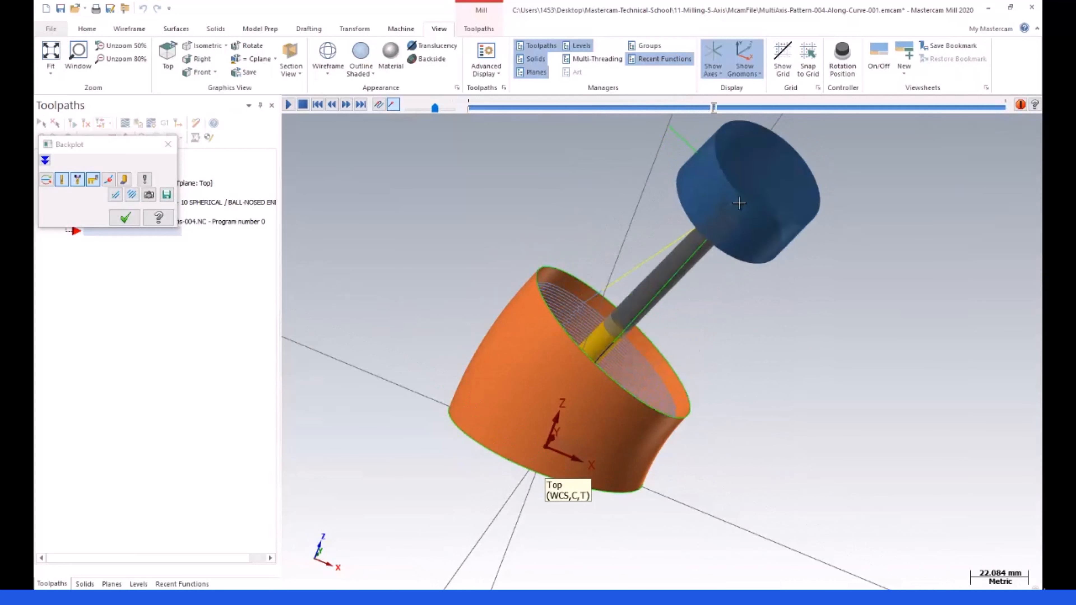
{"action": "scroll", "coordinate": [557, 310], "scroll_direction": "down", "scroll_amount": 2}
{"action": "middle_click_drag", "start_coordinate": [559, 316], "coordinate": [505, 351]}
{"action": "scroll", "coordinate": [618, 286], "scroll_direction": "up", "scroll_amount": 3}
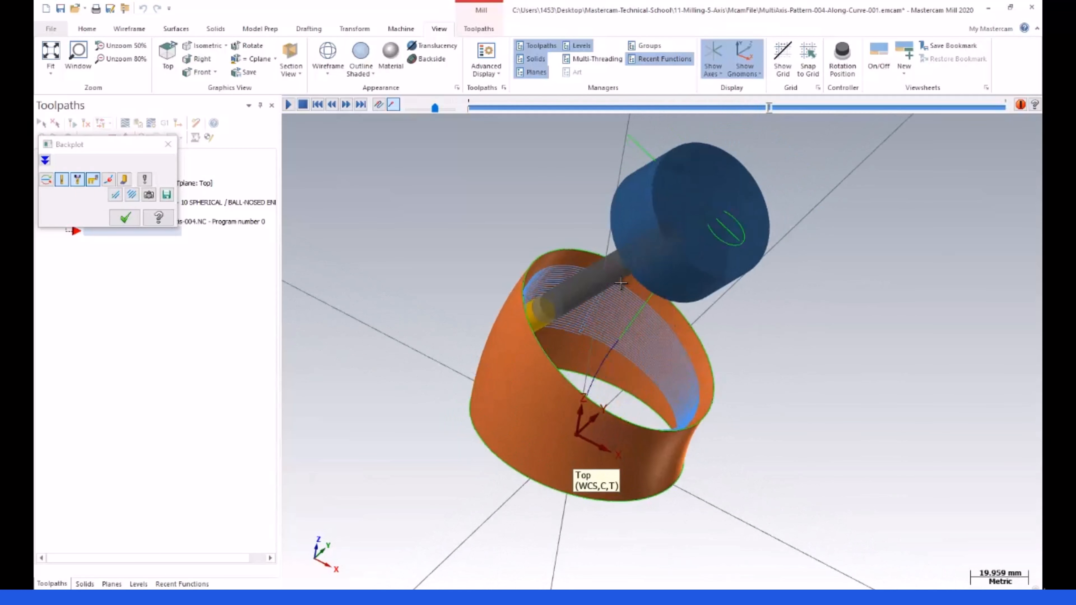
{"action": "scroll", "coordinate": [591, 326], "scroll_direction": "up", "scroll_amount": 2}
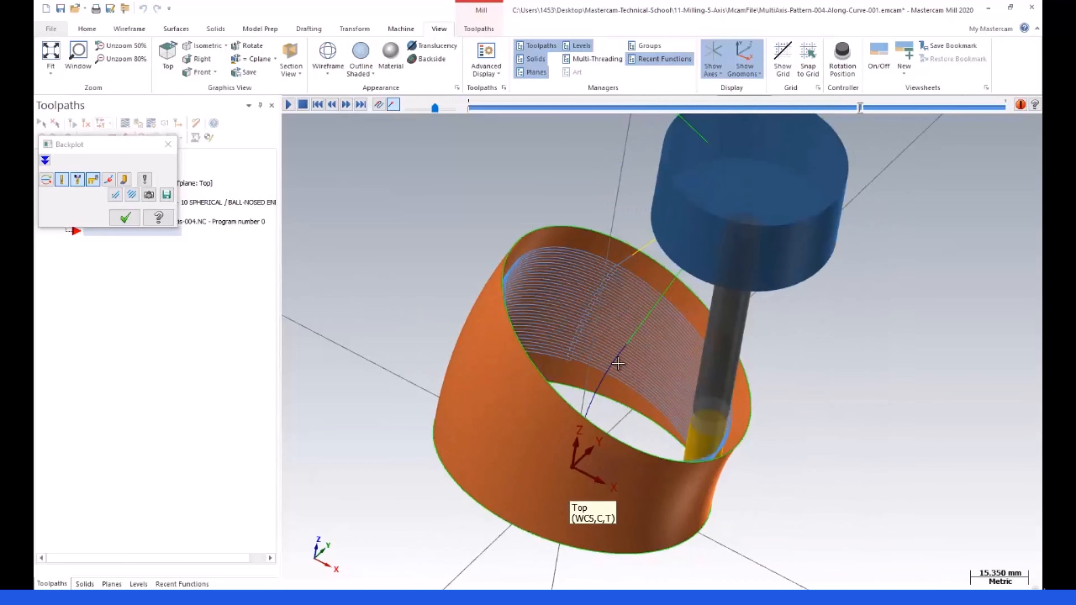
{"action": "middle_click_drag", "start_coordinate": [623, 374], "coordinate": [608, 402]}
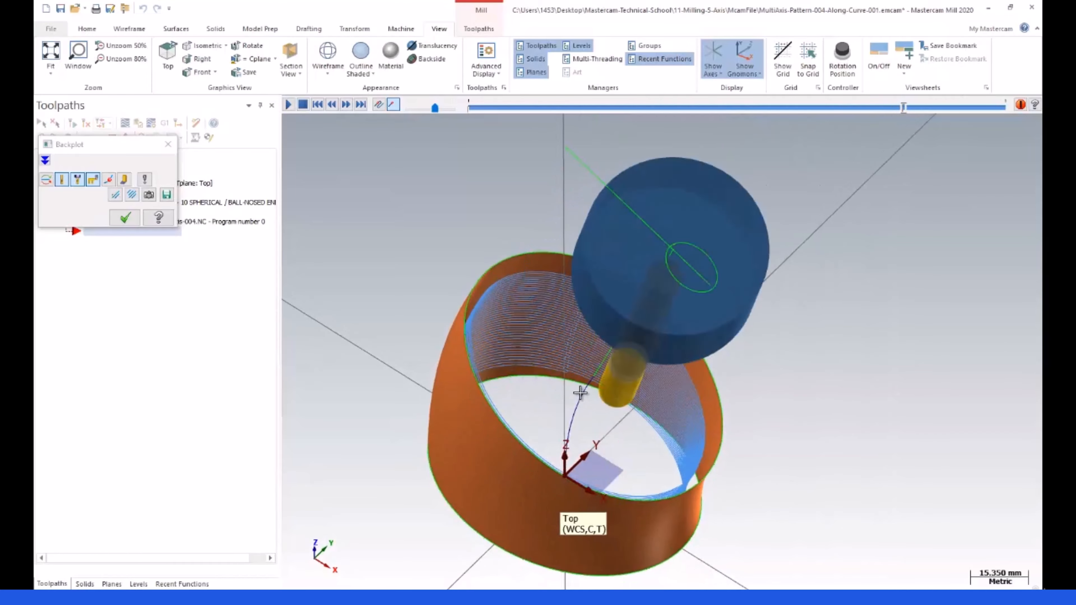
- Examine the remaining Along Curve passes on the ring's inner wall to the final retract, and close the backplot
{"action": "scroll", "coordinate": [580, 393], "scroll_direction": "down", "scroll_amount": 3}
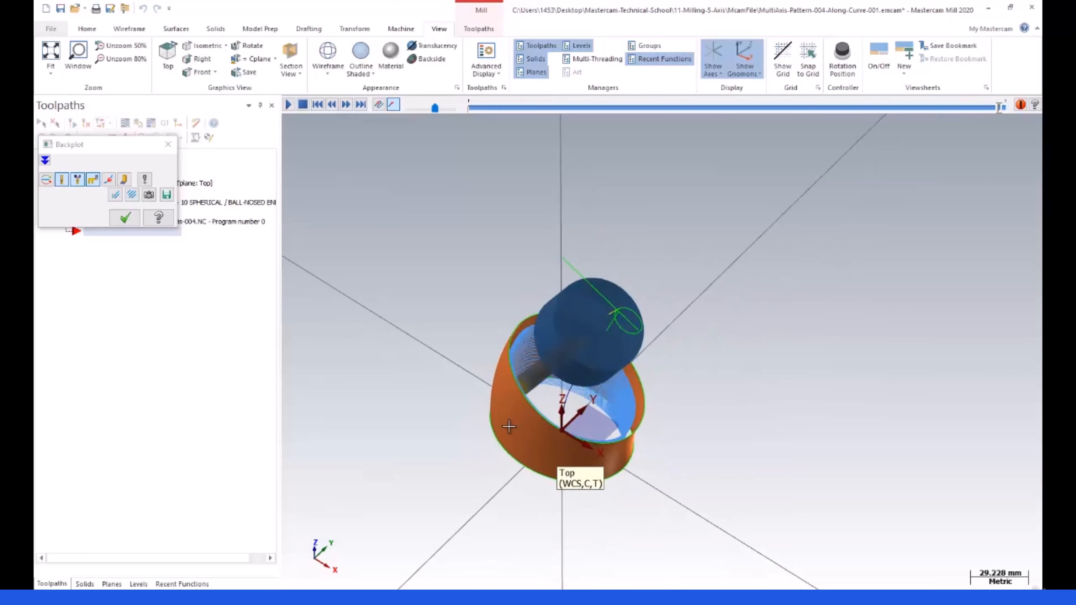
{"action": "scroll", "coordinate": [492, 427], "scroll_direction": "up", "scroll_amount": 1}
{"action": "mouse_move", "coordinate": [515, 414]}
{"action": "middle_mouse_down"}
{"action": "mouse_move", "coordinate": [569, 360]}
{"action": "mouse_move", "coordinate": [516, 387]}
{"action": "mouse_move", "coordinate": [506, 416]}
{"action": "middle_mouse_up"}
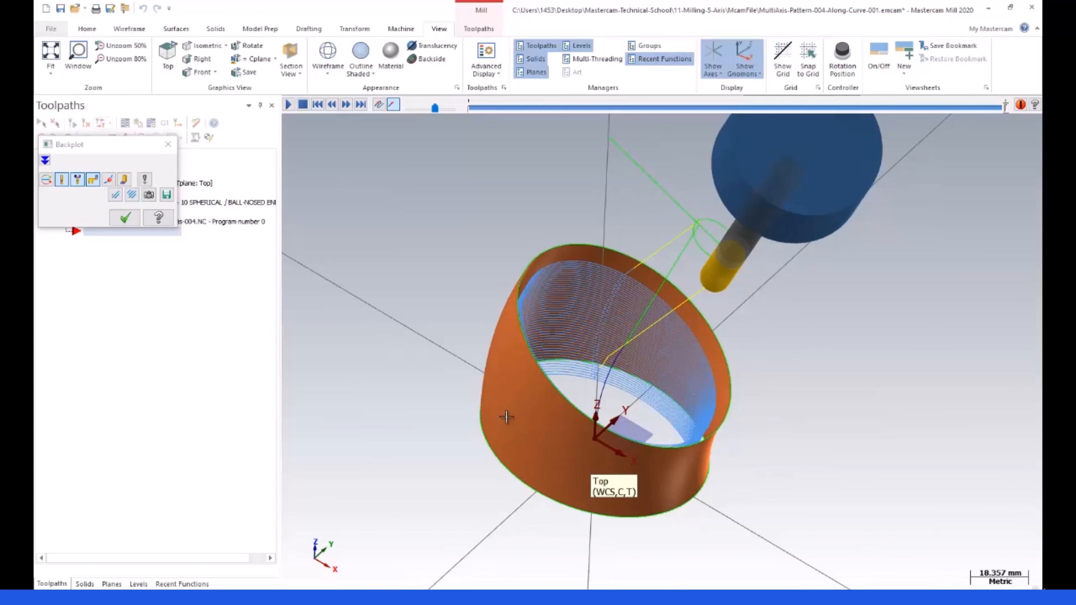
{"action": "mouse_move", "coordinate": [506, 417]}
{"action": "middle_mouse_down"}
{"action": "mouse_move", "coordinate": [509, 404]}
{"action": "mouse_move", "coordinate": [493, 410]}
{"action": "mouse_move", "coordinate": [512, 409]}
{"action": "middle_mouse_up"}
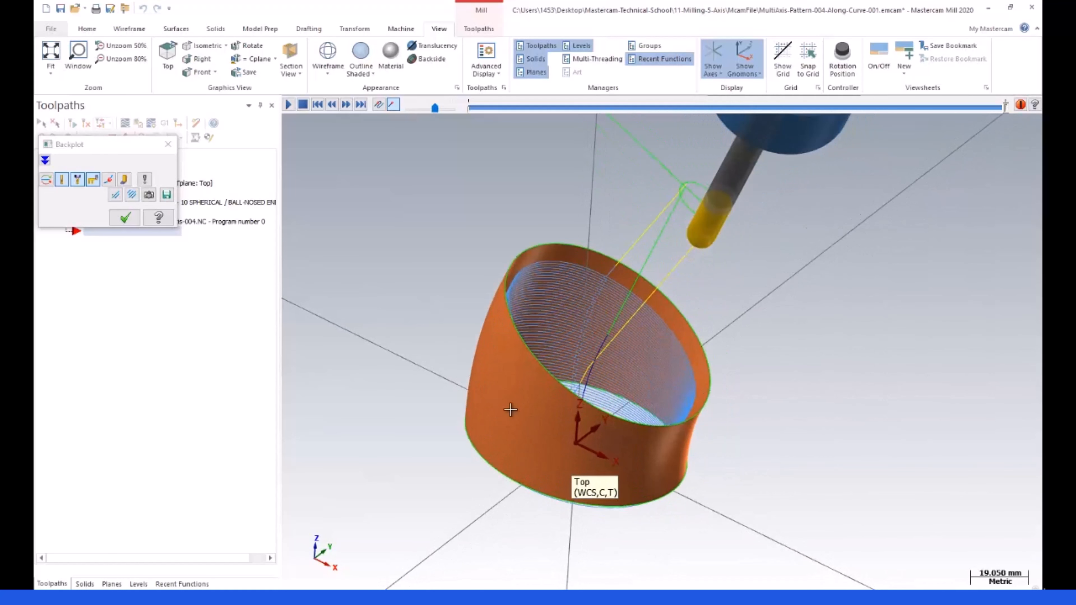
{"action": "left_click", "coordinate": [127, 219]}
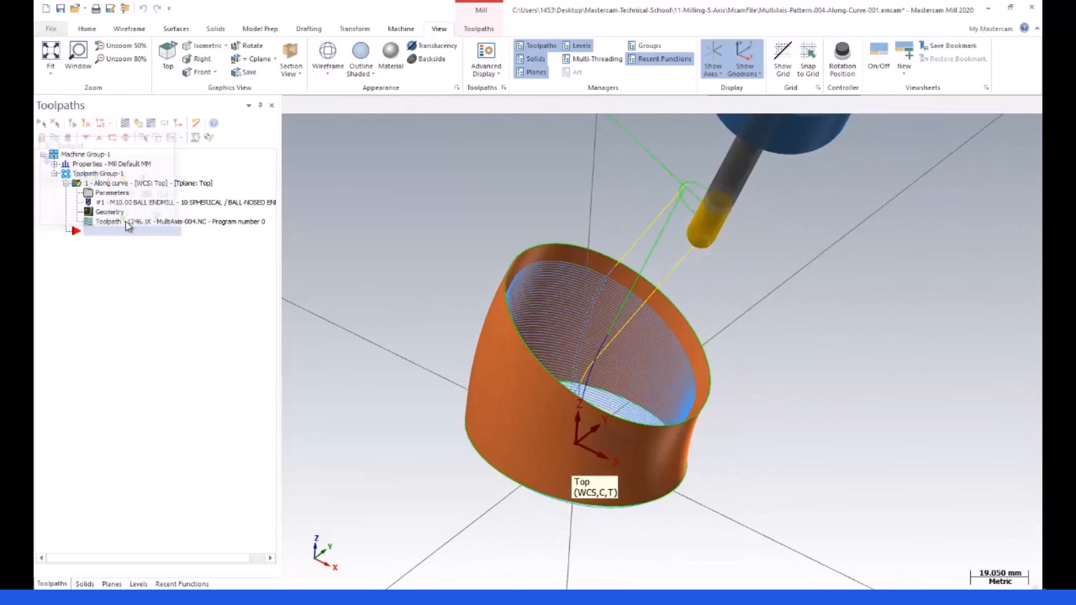
- Open the Along Curve operation's parameters and review the available Pattern and Application toolpath types
{"action": "left_click", "coordinate": [97, 200]}
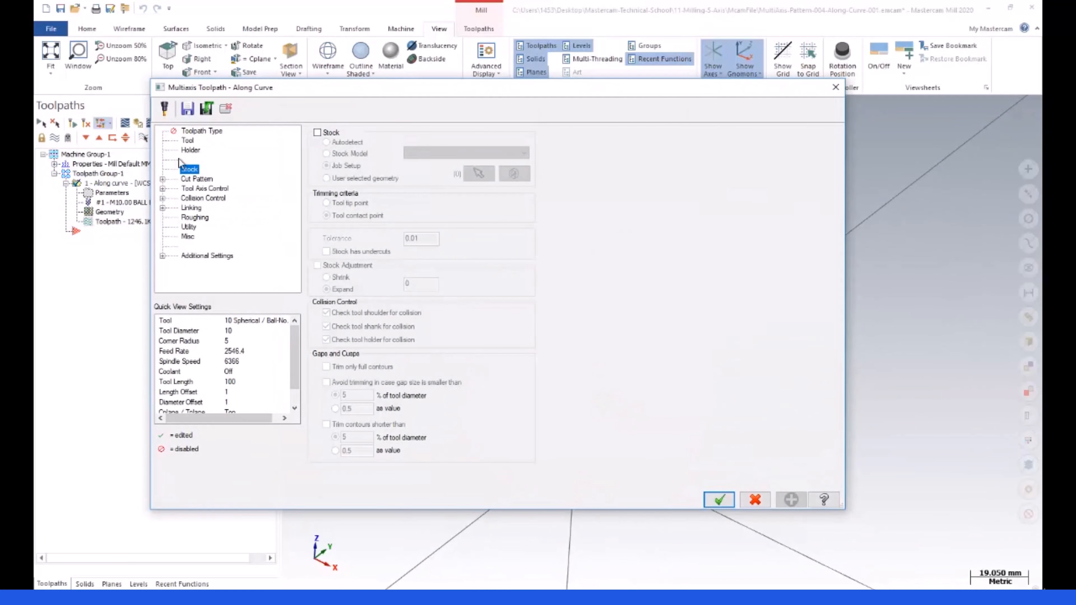
{"action": "left_click", "coordinate": [204, 133]}
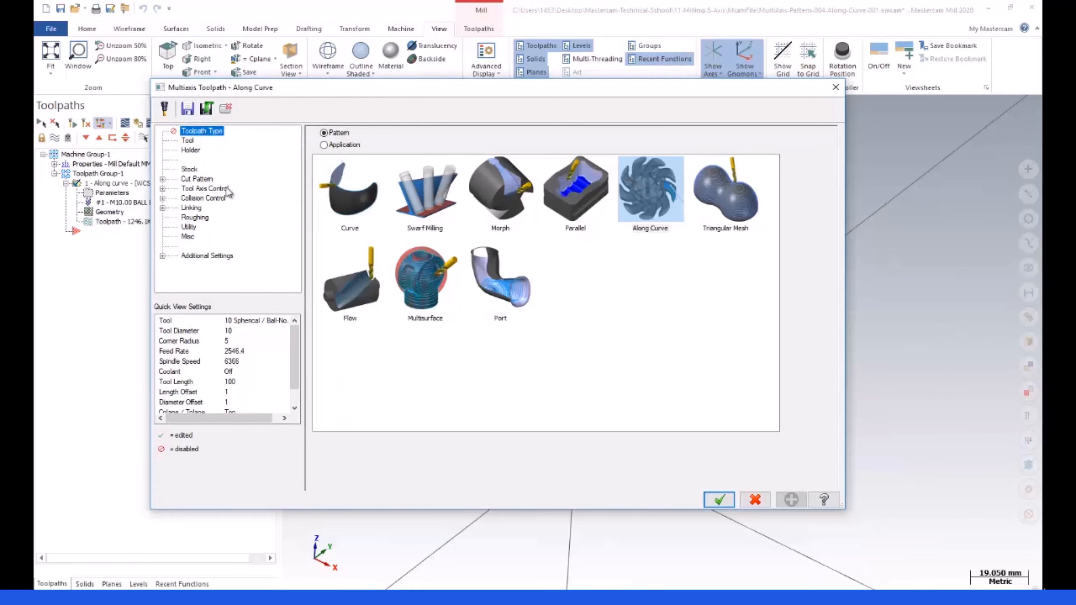
{"action": "left_click", "coordinate": [197, 180]}
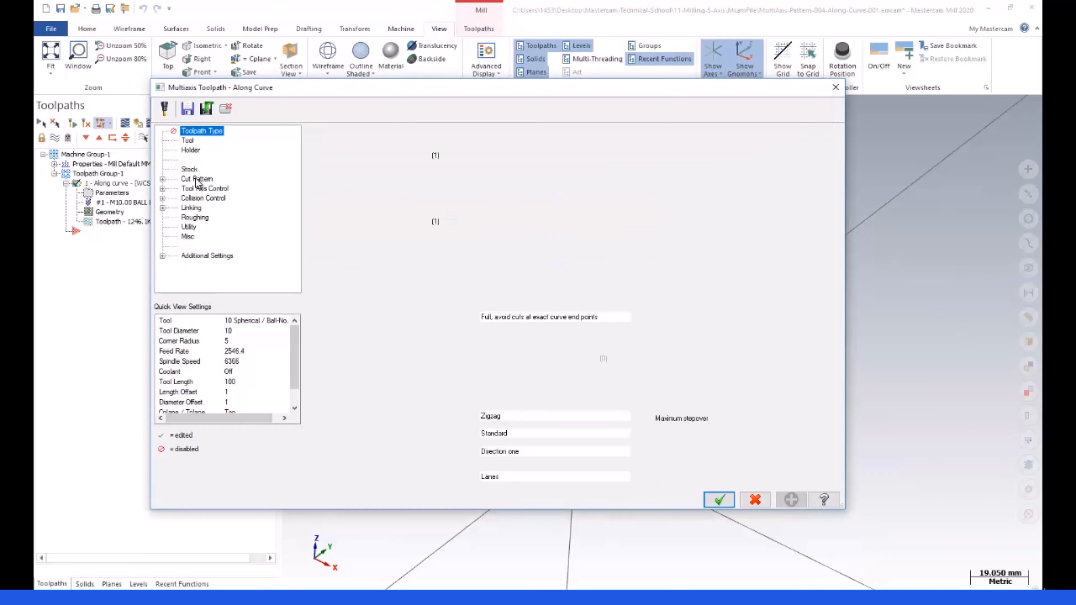
{"action": "left_click", "coordinate": [199, 132]}
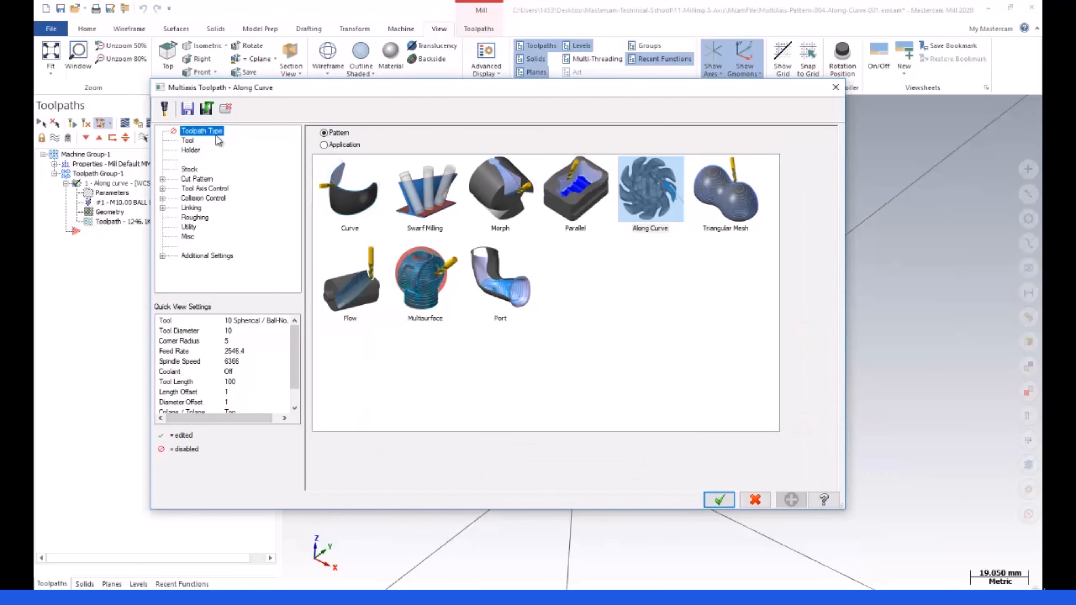
{"action": "left_click", "coordinate": [324, 145]}
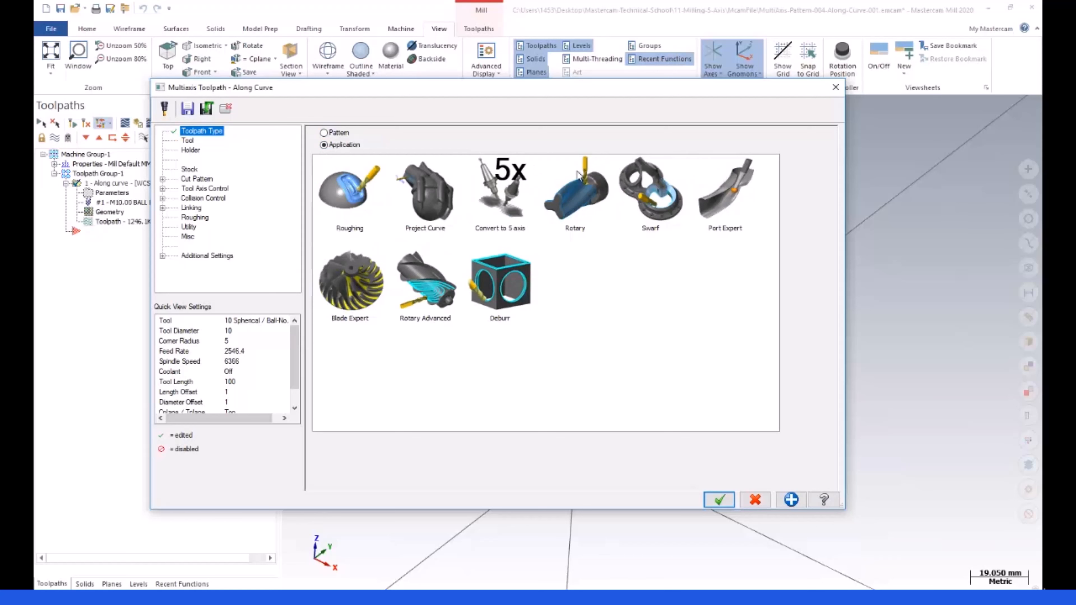
{"action": "left_click", "coordinate": [324, 134]}
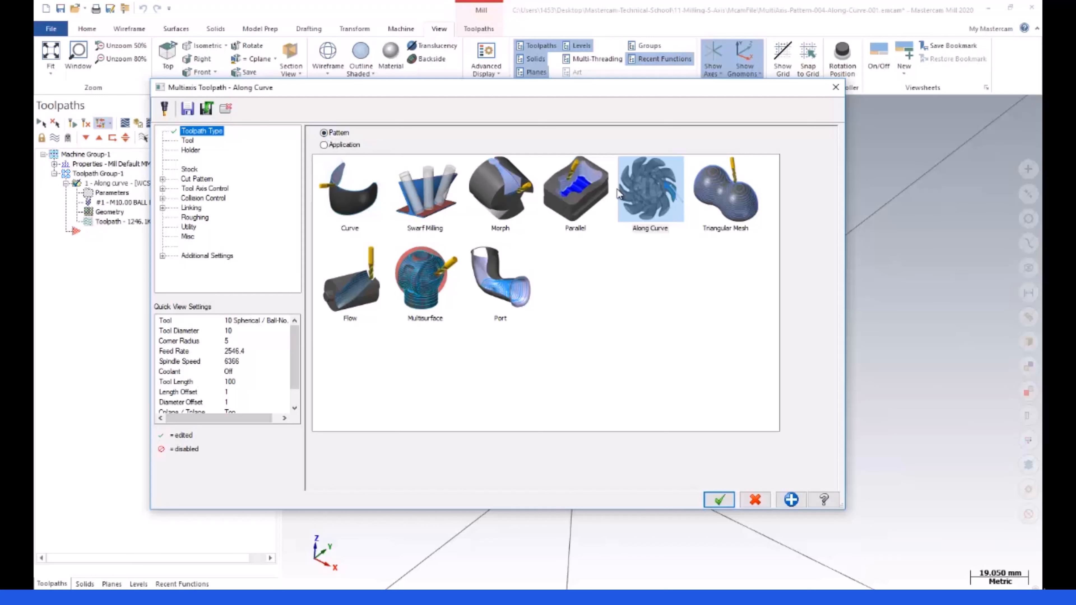
- Review the cut pattern's lead curve chain and the tool axis control settings, leaving the Along Curve parameters without accepting changes
{"action": "left_click", "coordinate": [199, 180]}
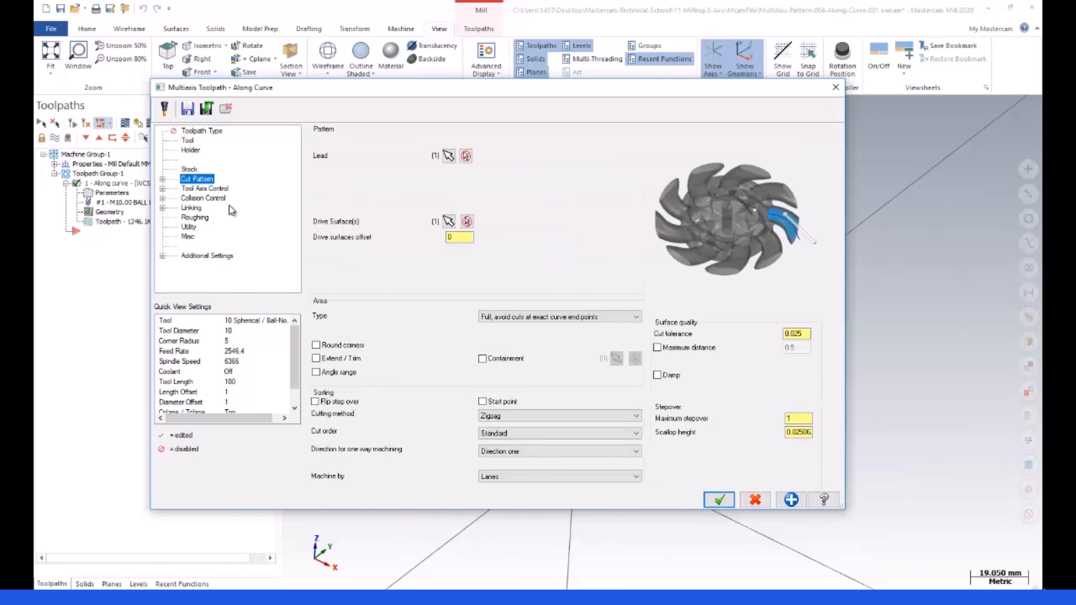
{"action": "left_click", "coordinate": [448, 156]}
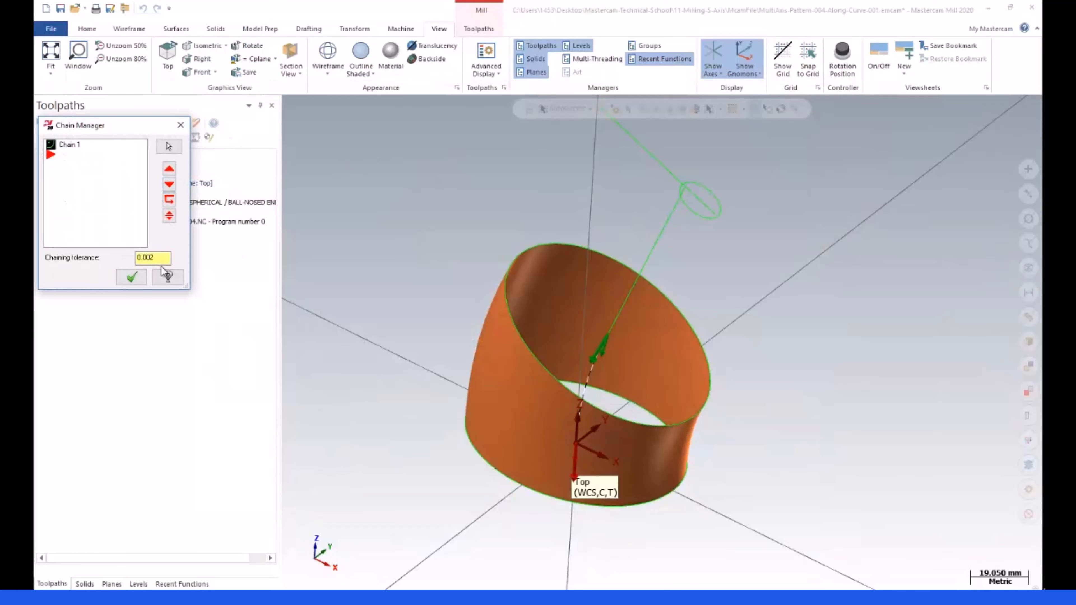
{"action": "left_click", "coordinate": [179, 126]}
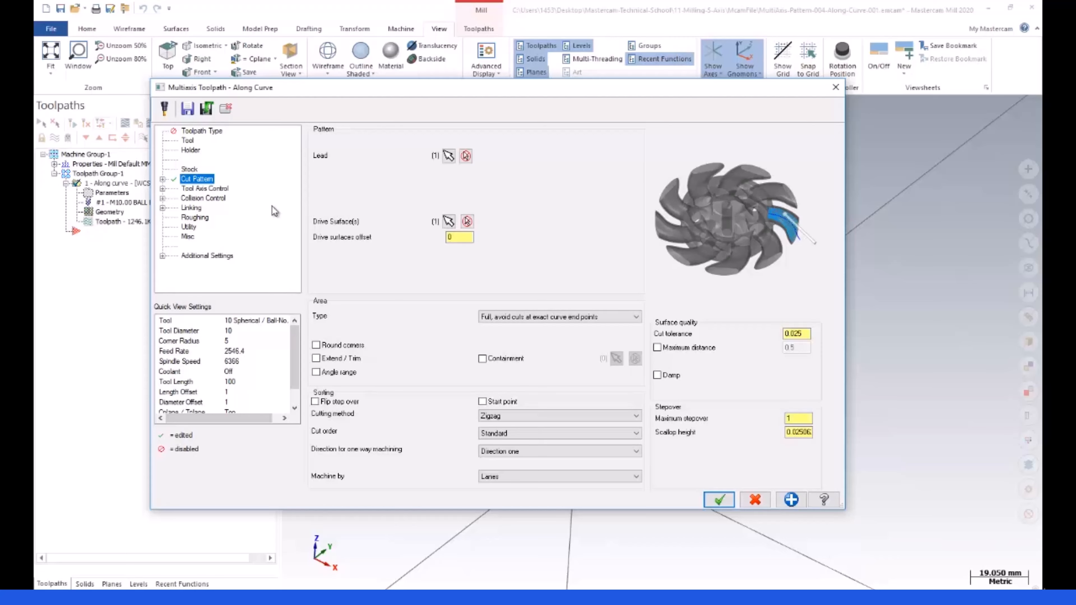
{"action": "left_click", "coordinate": [210, 190]}
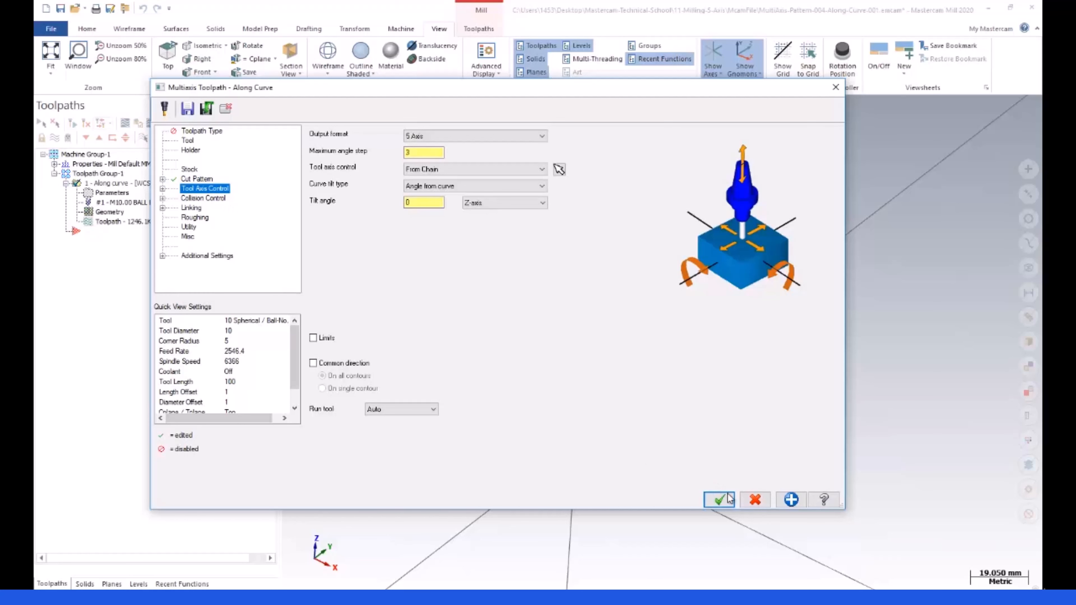
{"action": "left_click", "coordinate": [754, 500]}
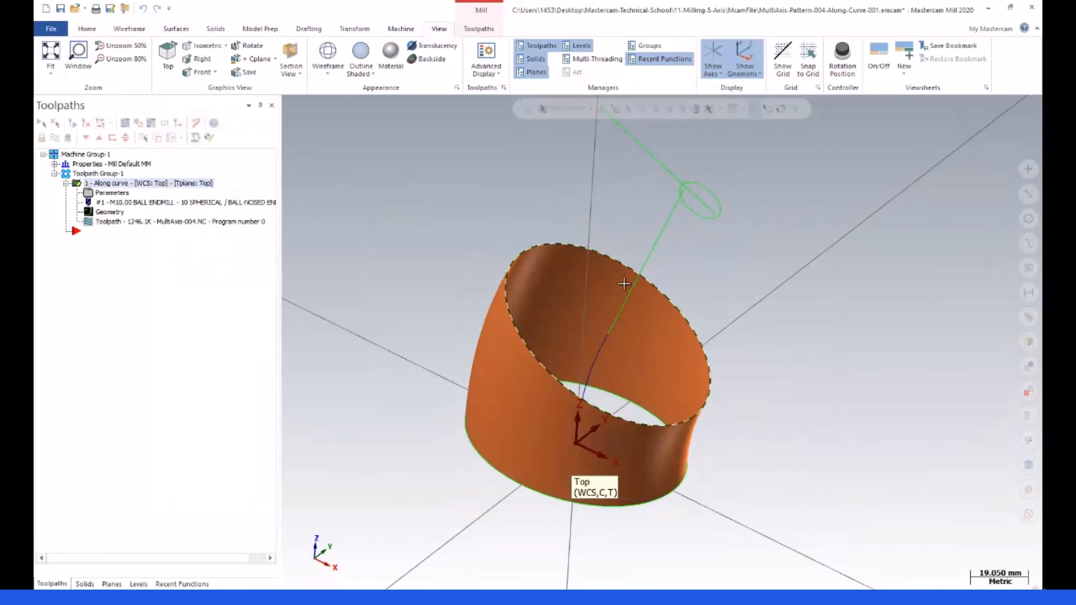
- Replay the full backplot of the Along Curve toolpath inside the ring and close it
{"action": "mouse_move", "coordinate": [677, 229]}
{"action": "middle_mouse_down"}
{"action": "mouse_move", "coordinate": [664, 275]}
{"action": "mouse_move", "coordinate": [701, 266]}
{"action": "mouse_move", "coordinate": [652, 282]}
{"action": "middle_mouse_up"}
{"action": "middle_click_drag", "start_coordinate": [621, 296], "coordinate": [619, 298]}
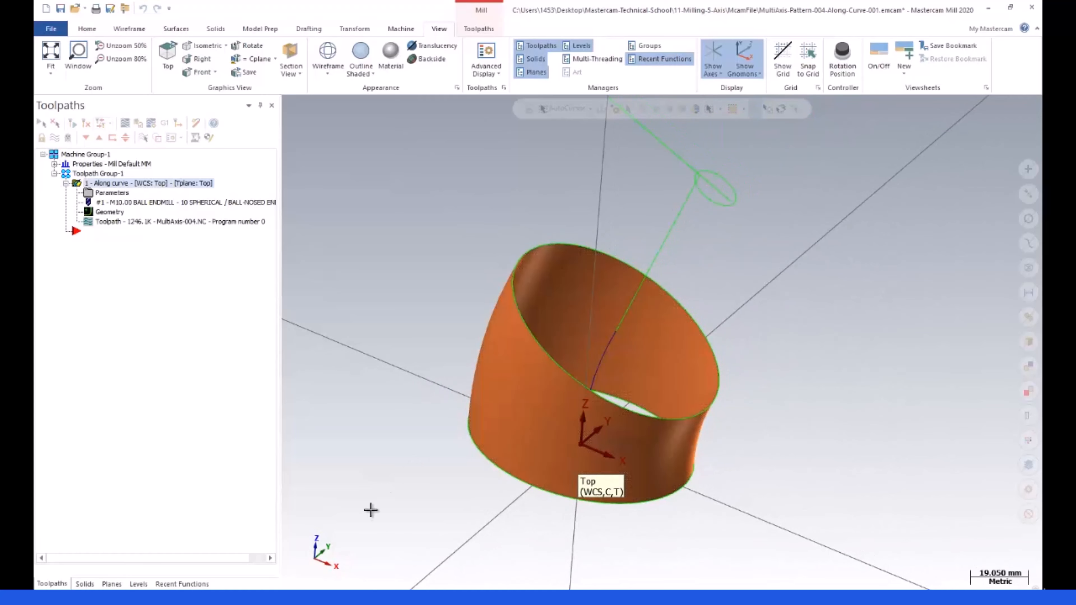
{"action": "mouse_move", "coordinate": [253, 597]}
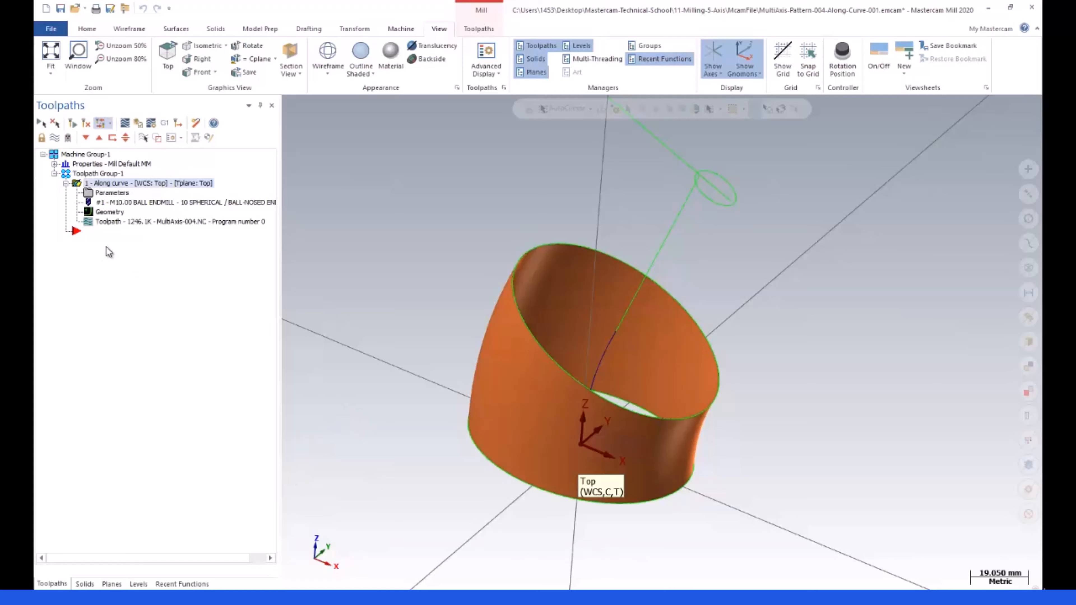
{"action": "left_click", "coordinate": [124, 125]}
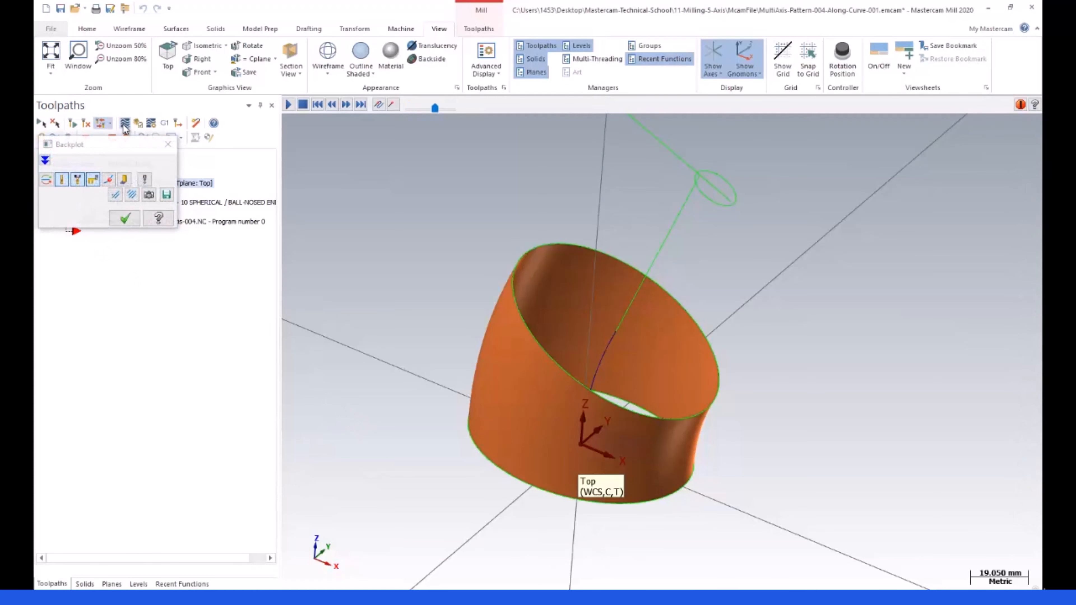
{"action": "left_click", "coordinate": [288, 105]}
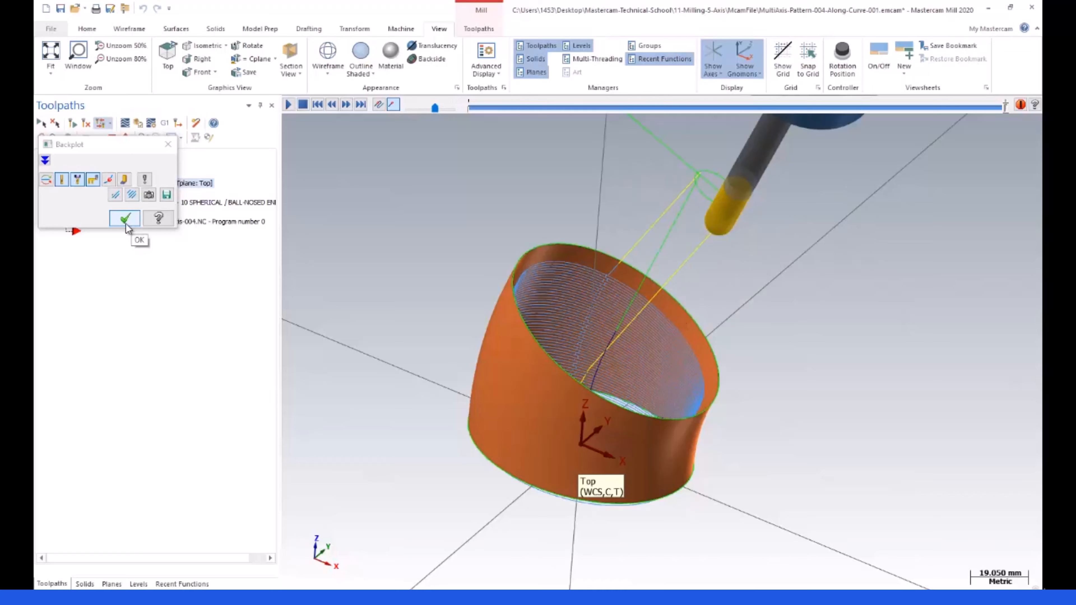
{"action": "left_click", "coordinate": [124, 222]}
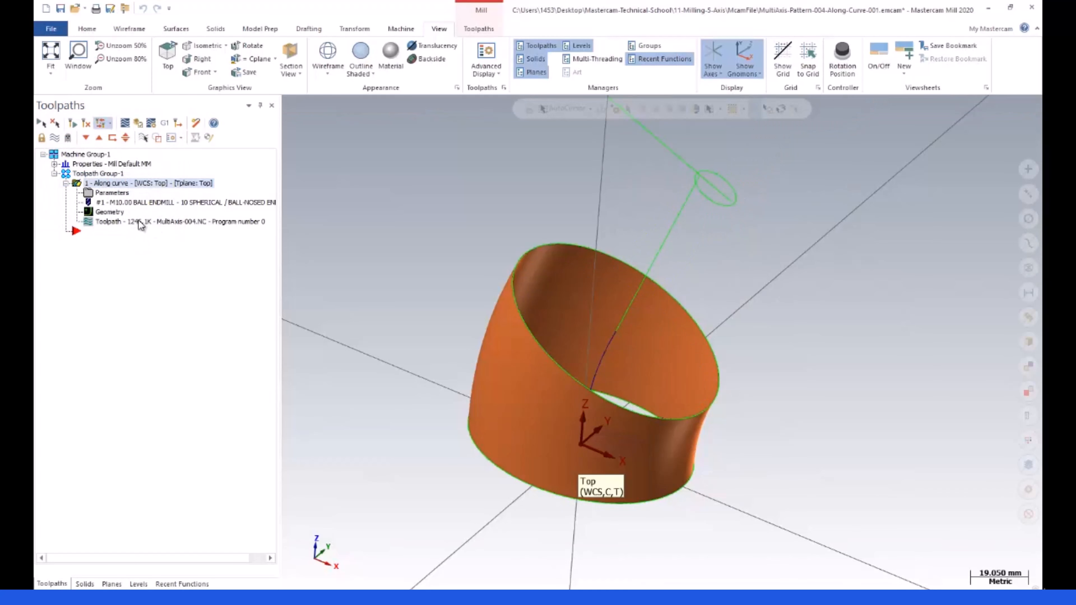
- Narrow the Toolpaths manager slightly to enlarge the graphics area
{"action": "left_click_drag", "start_coordinate": [282, 313], "coordinate": [241, 314]}
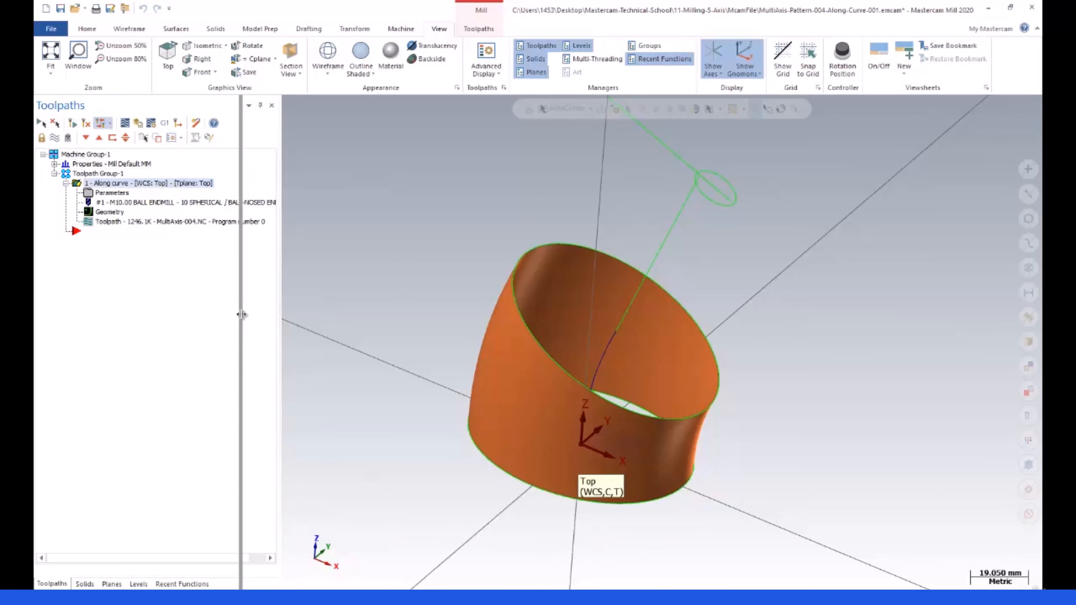
{"action": "left_click_drag", "start_coordinate": [244, 314], "coordinate": [264, 314]}
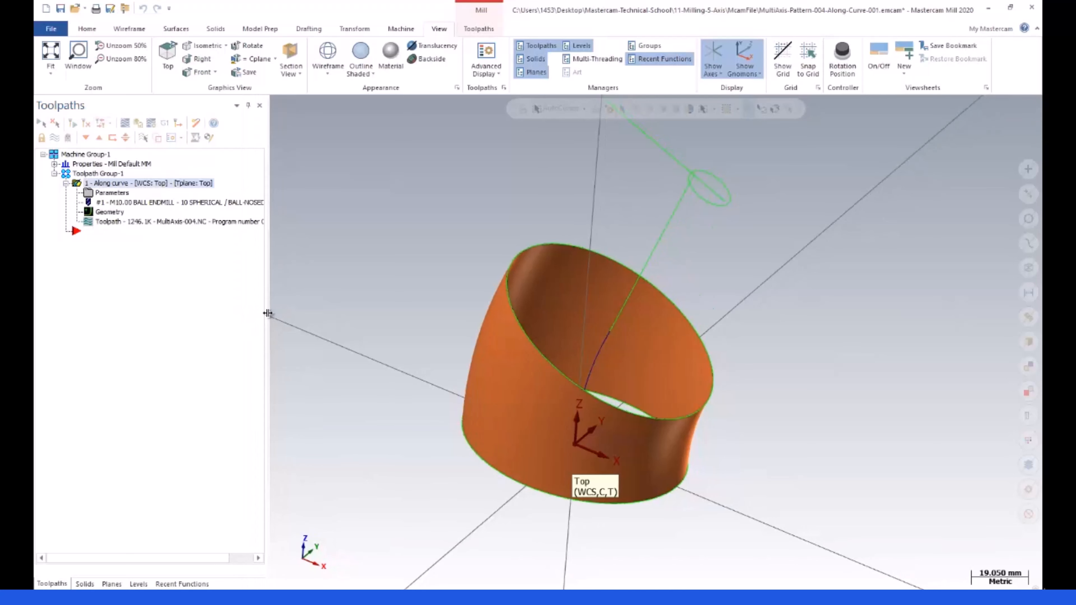